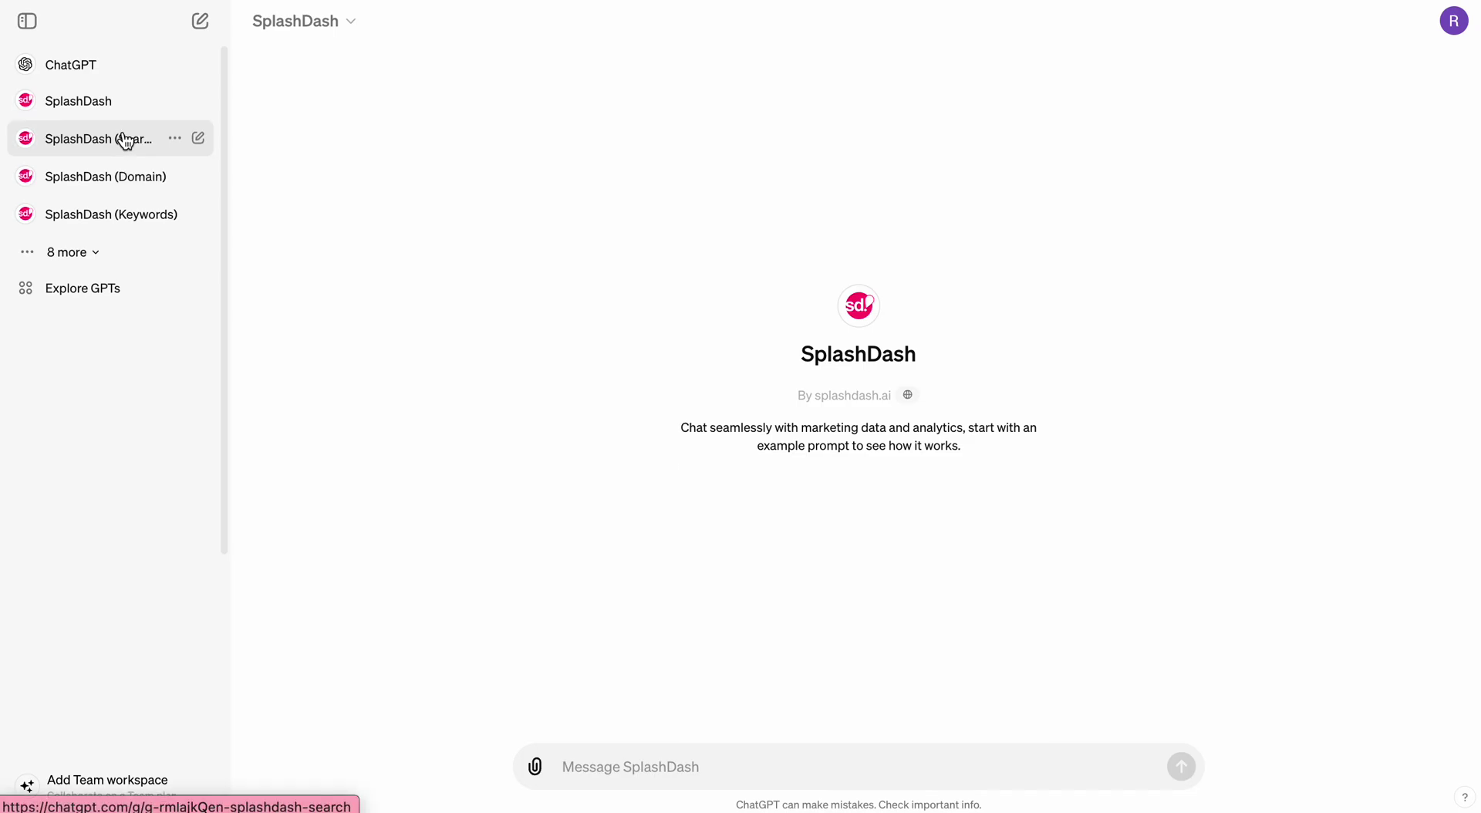
- Expand the list of pinned GPTs, look through the SplashDash variants and open SplashDash (SEO)
scroll(162, 111, down, 1)
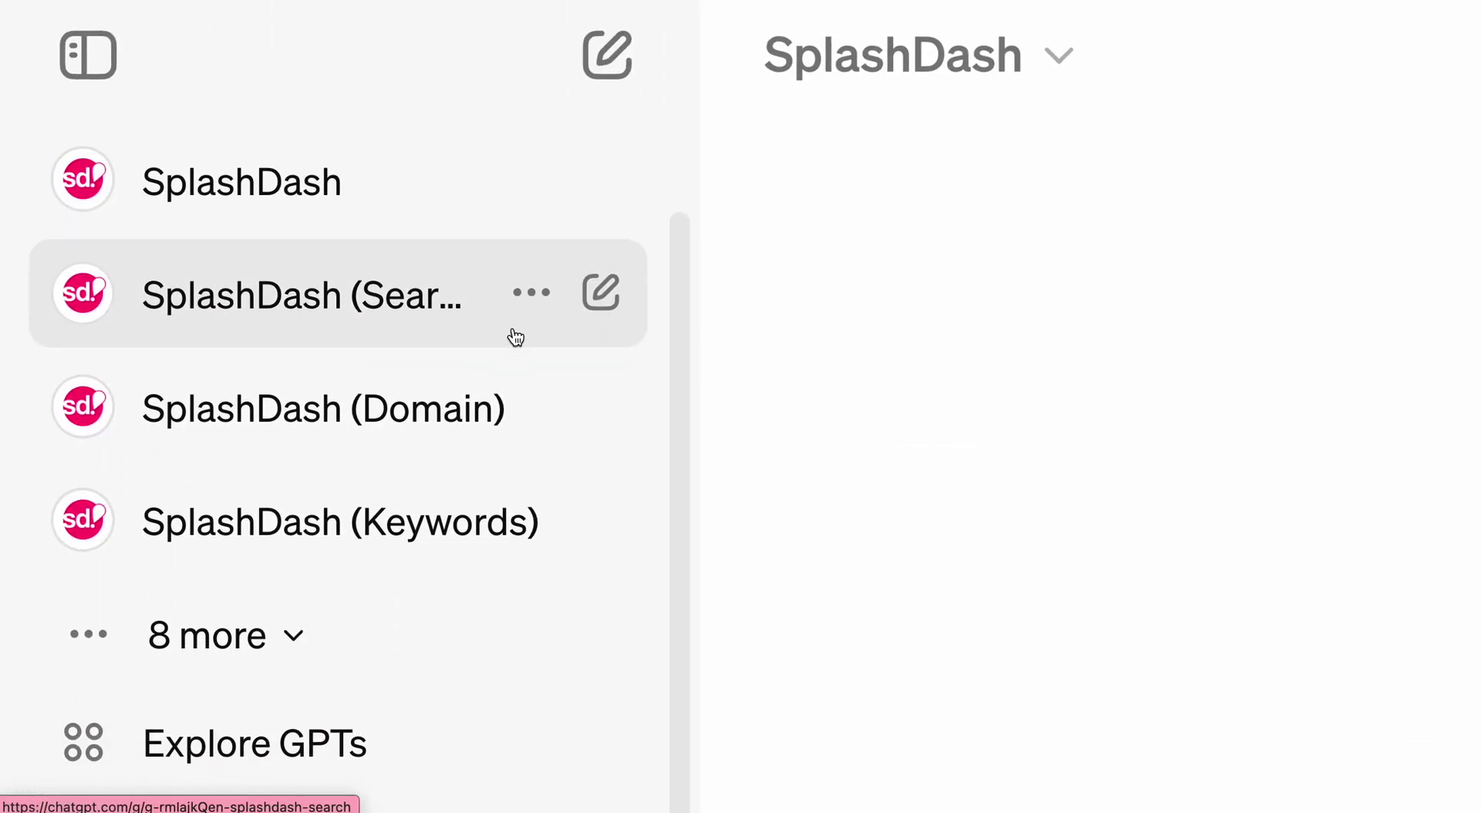
click(258, 585)
scroll(636, 351, down, 5)
scroll(628, 450, down, 3)
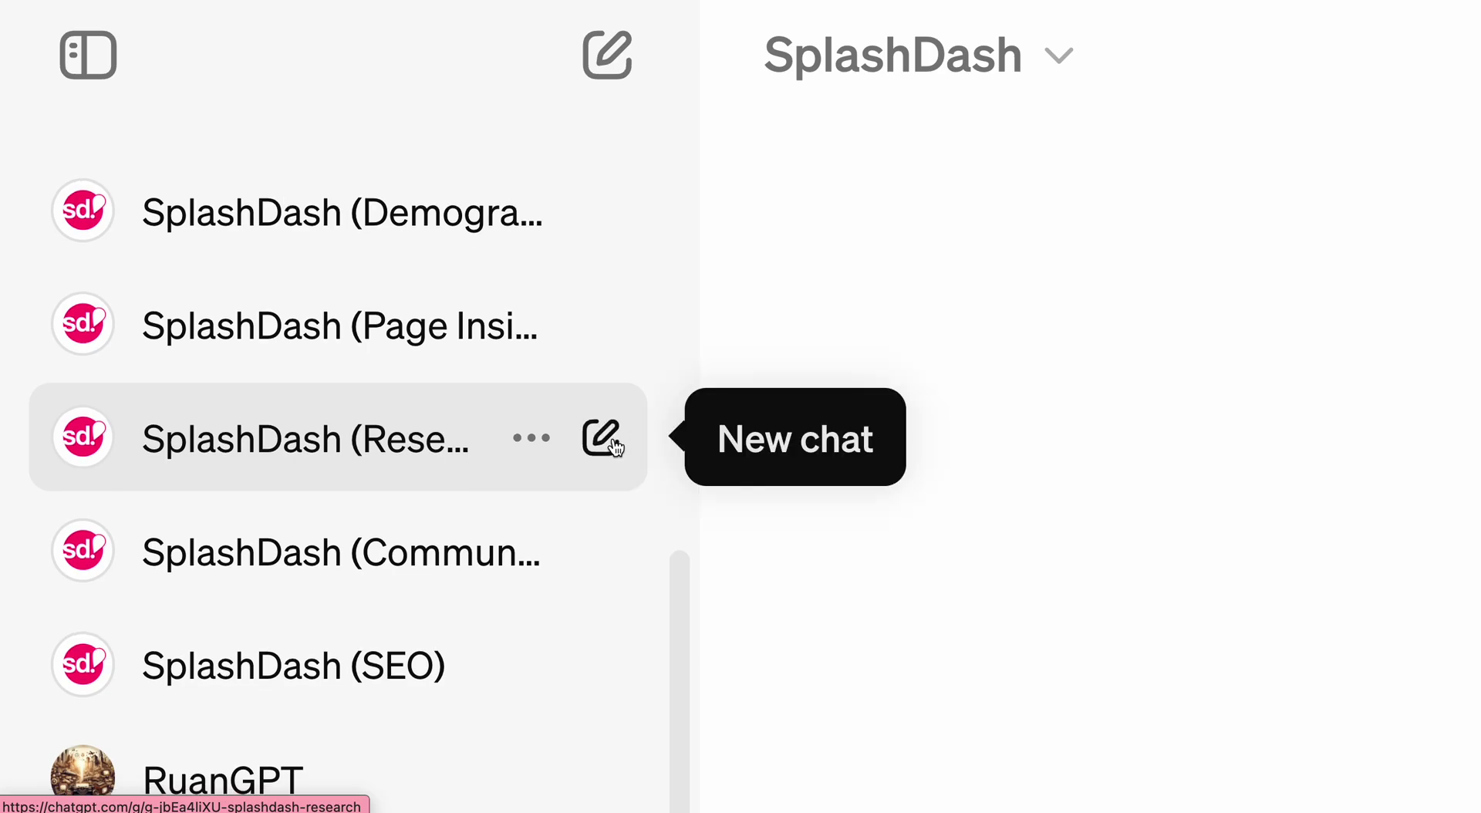
scroll(609, 483, up, 6)
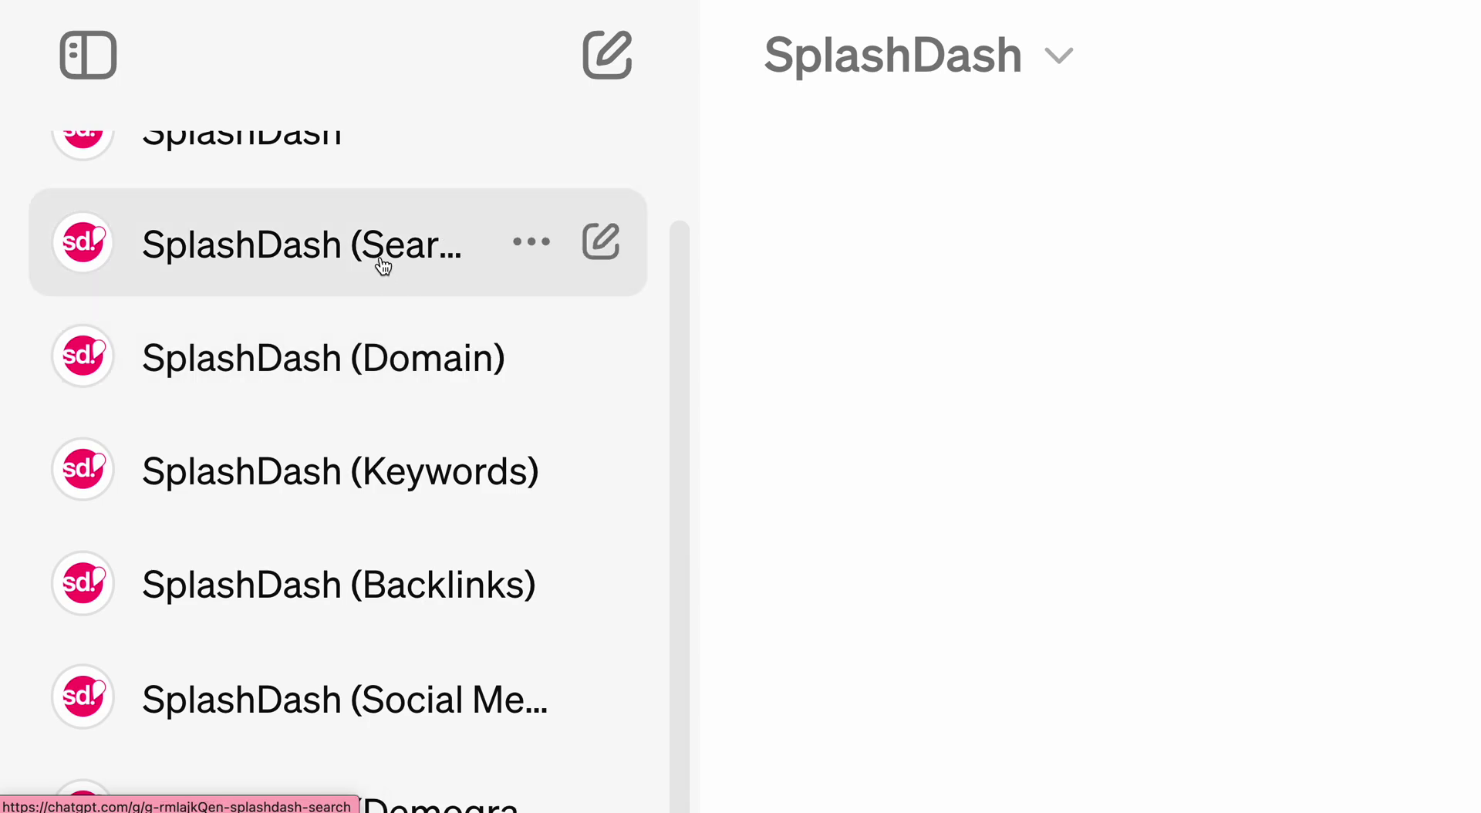
scroll(330, 403, down, 2)
scroll(312, 411, down, 5)
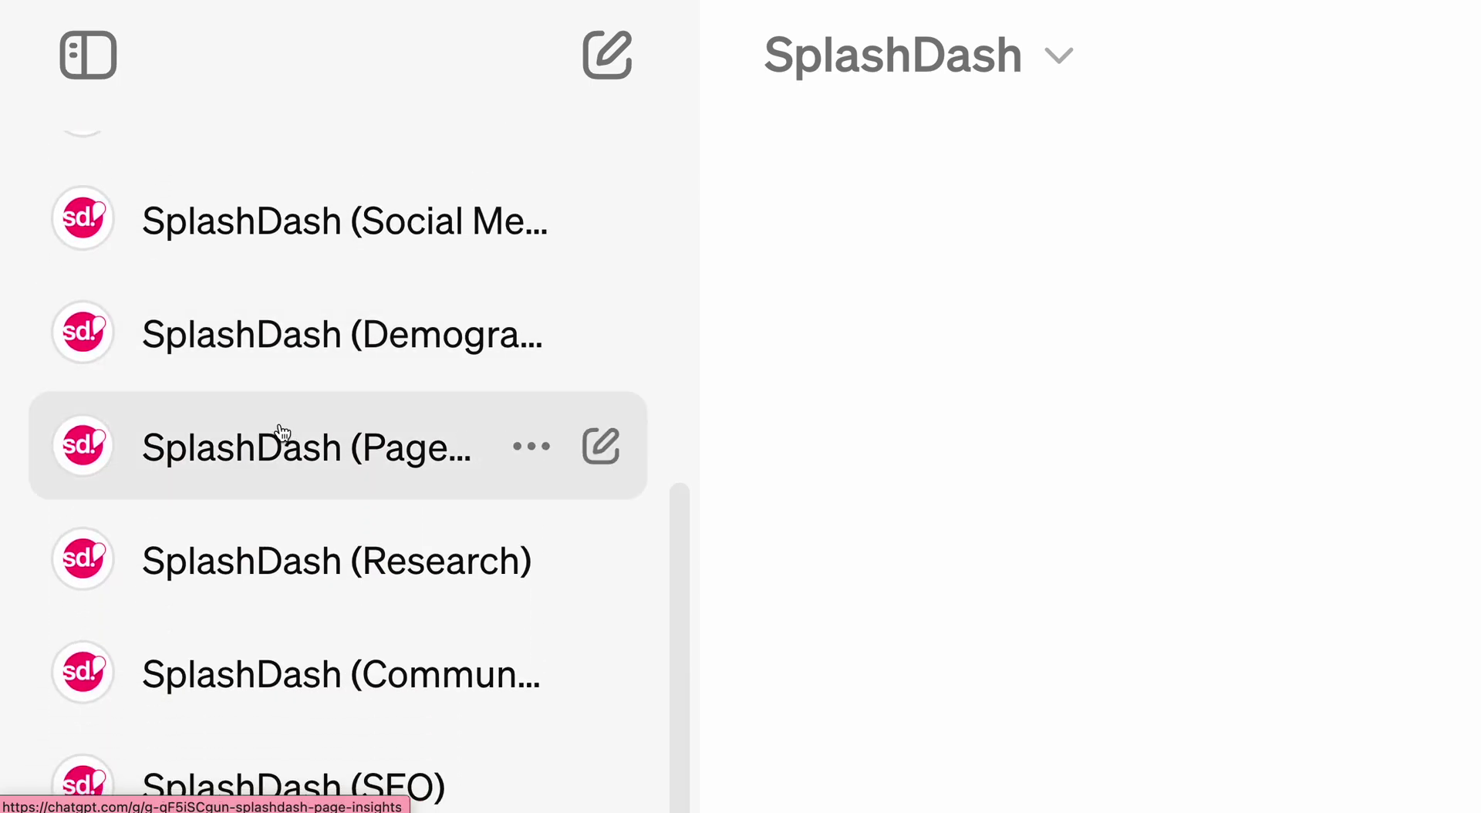
scroll(281, 430, down, 3)
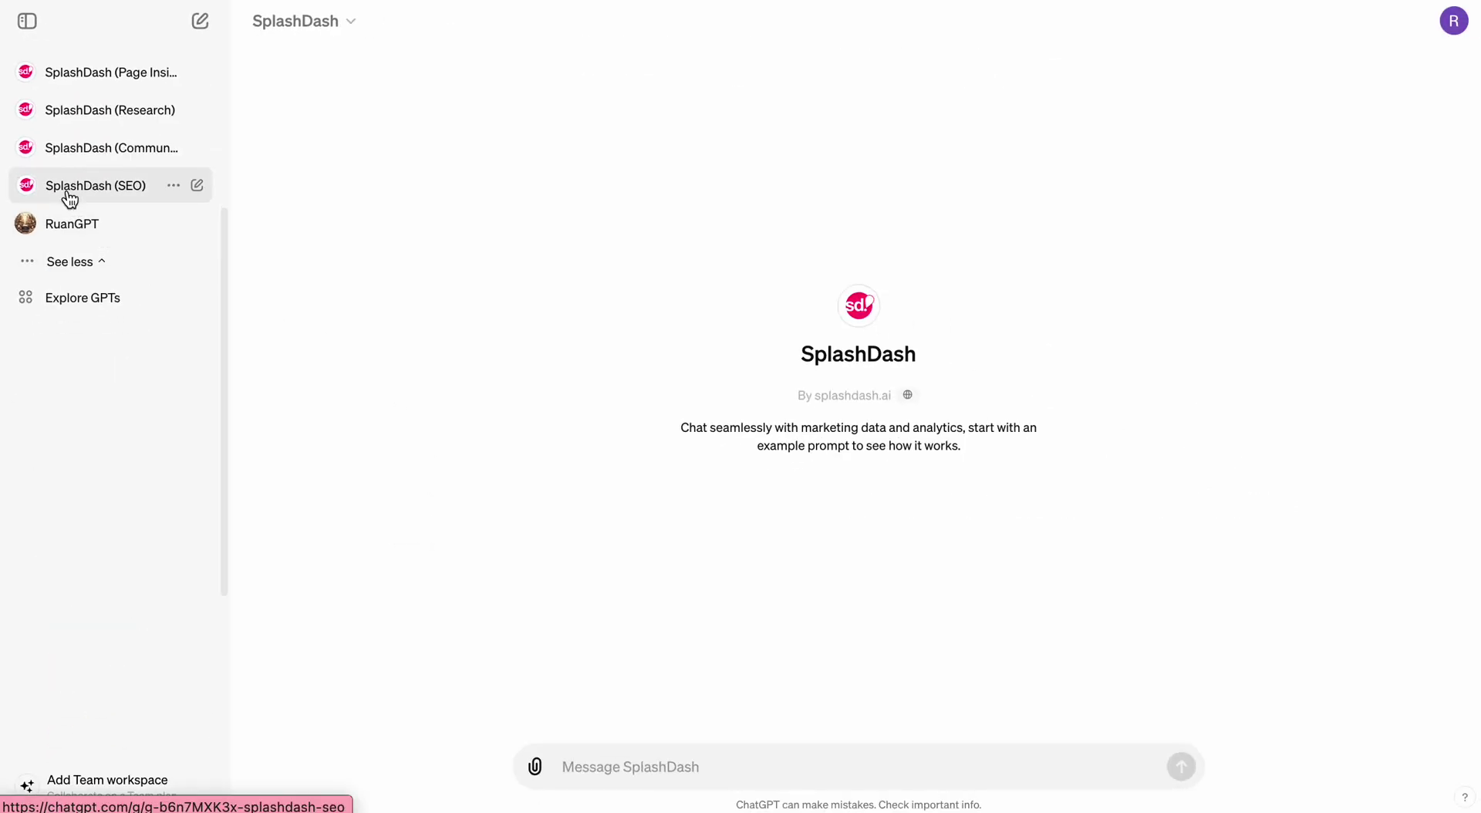
click(68, 195)
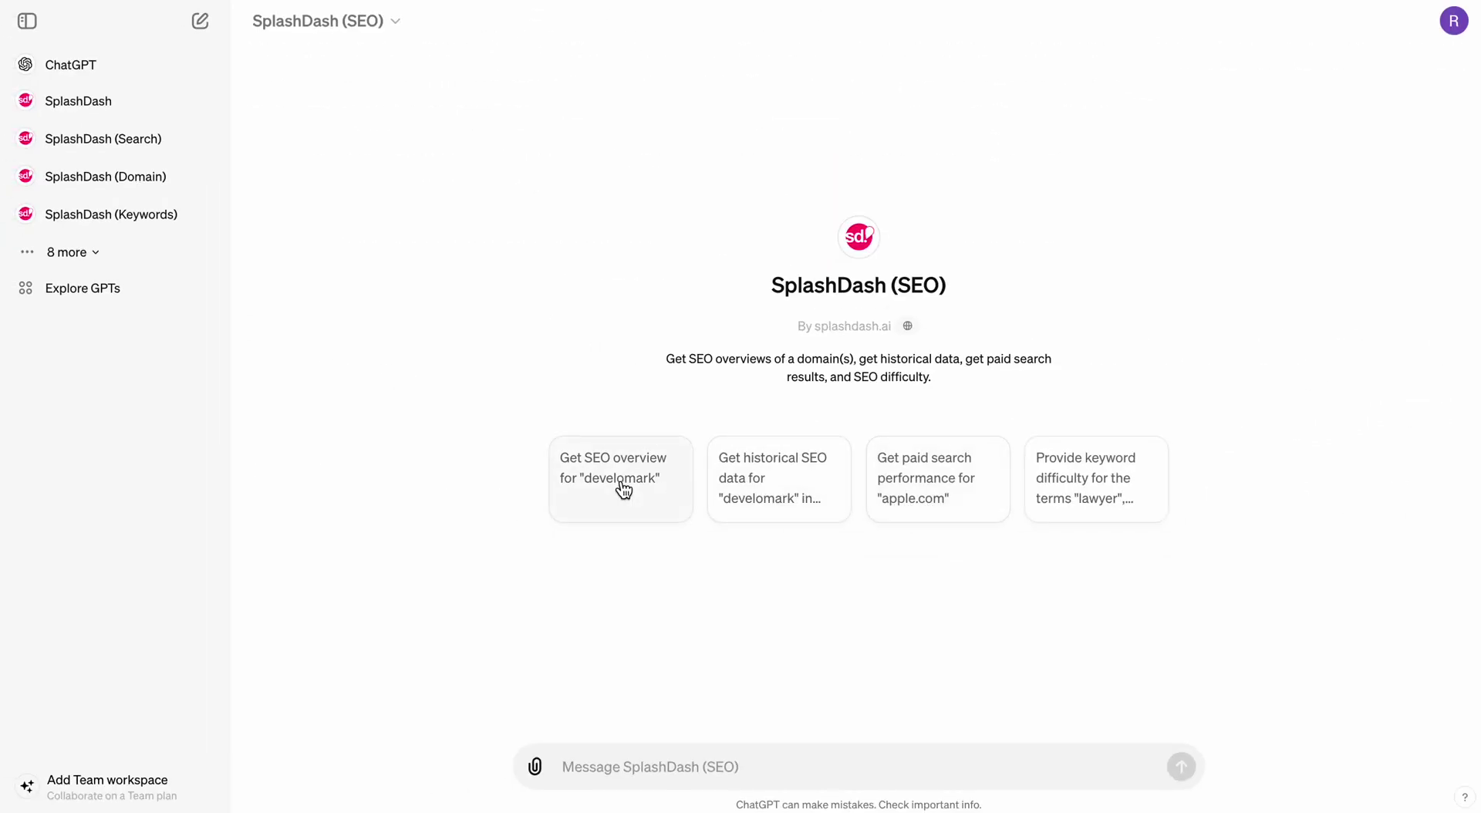
- Run the suggested SEO overview prompt for "develomark", allow its data request and inspect the shared request details
click(624, 491)
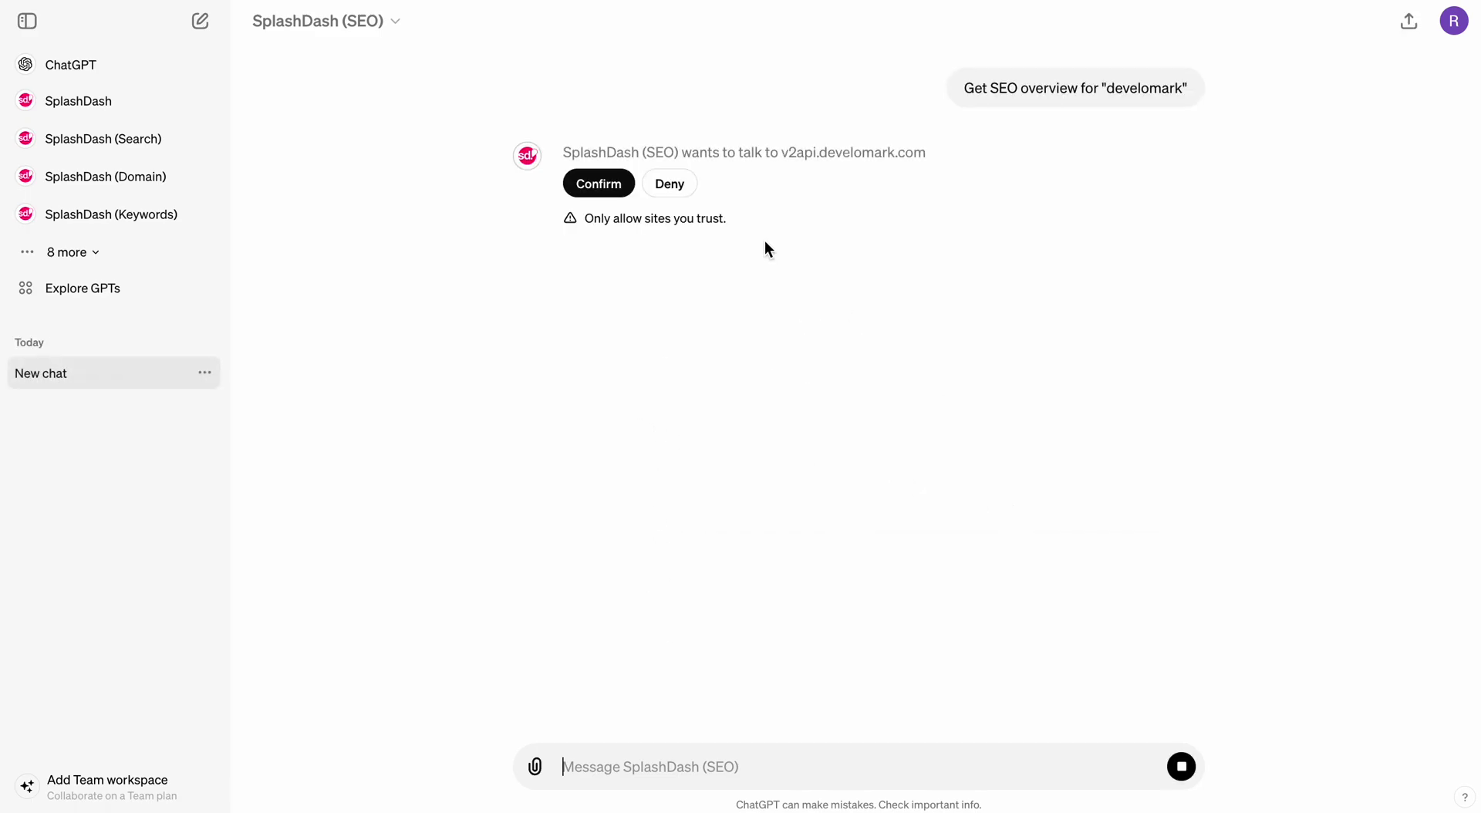
click(599, 183)
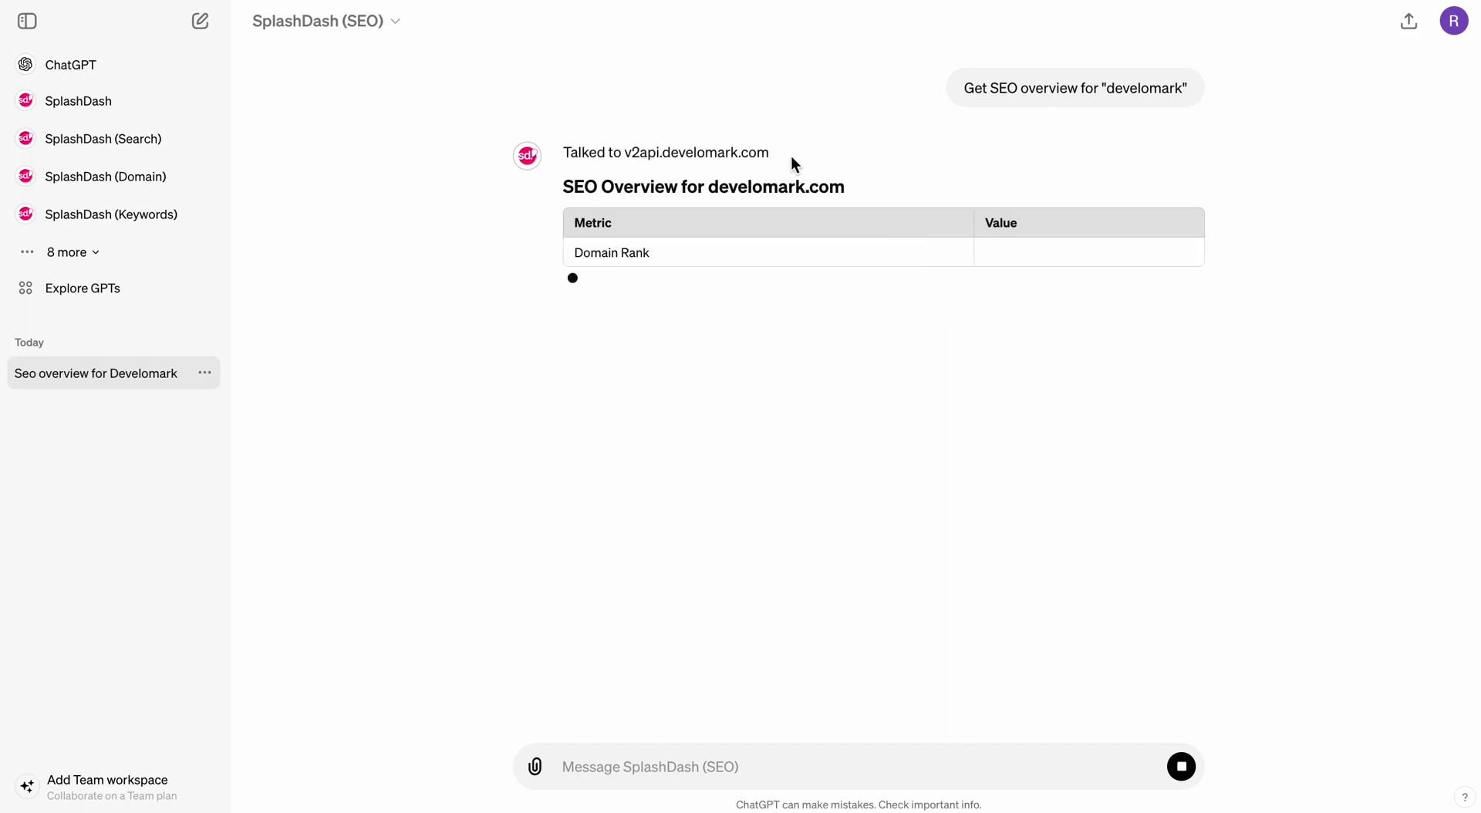
click(617, 154)
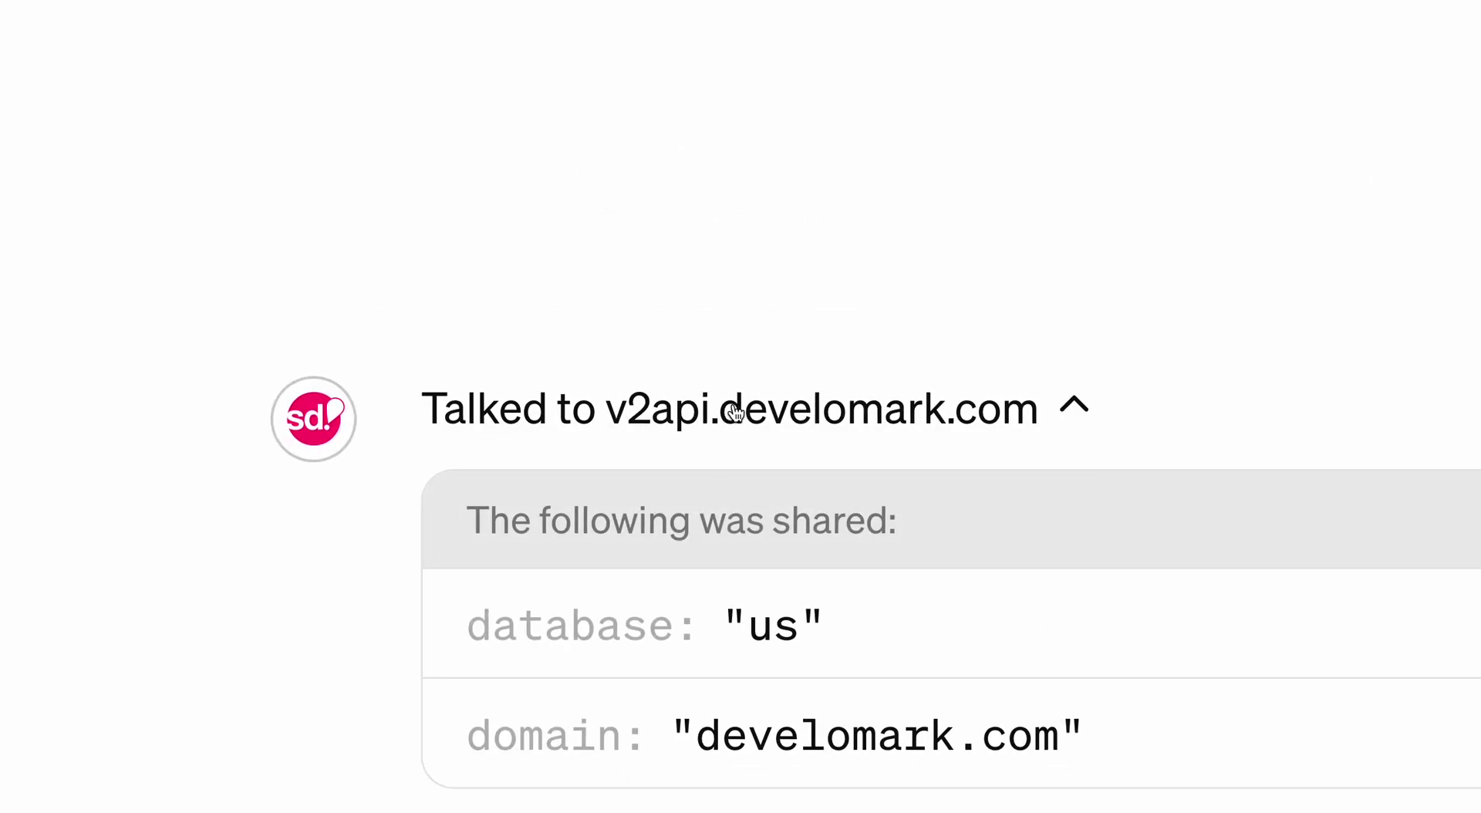
click(797, 393)
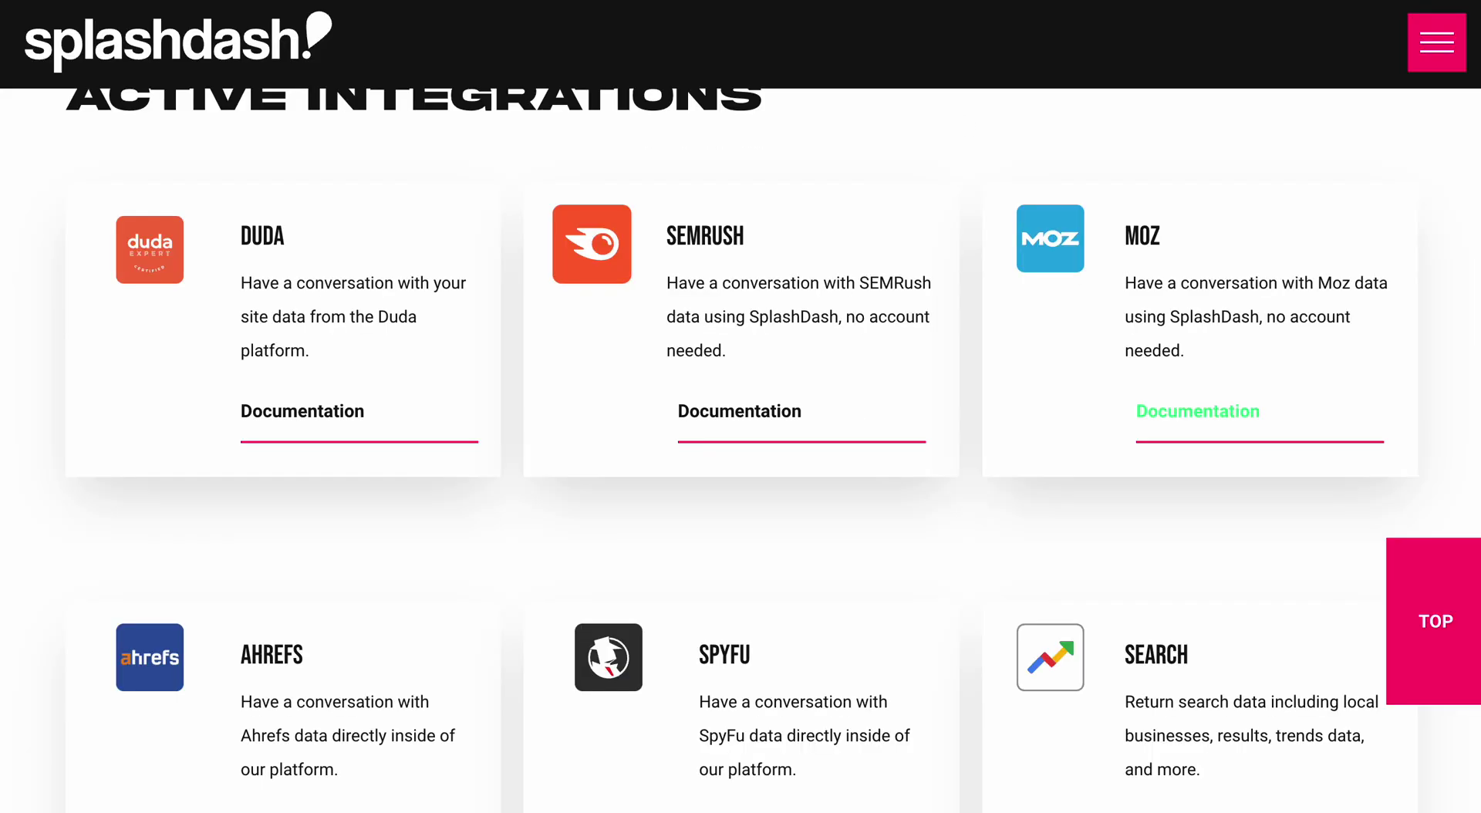
- Look over the headline on the SplashDash website's landing page and view its waitlist form without submitting it
scroll(727, 197, up, 20)
drag(298, 220, 1284, 208)
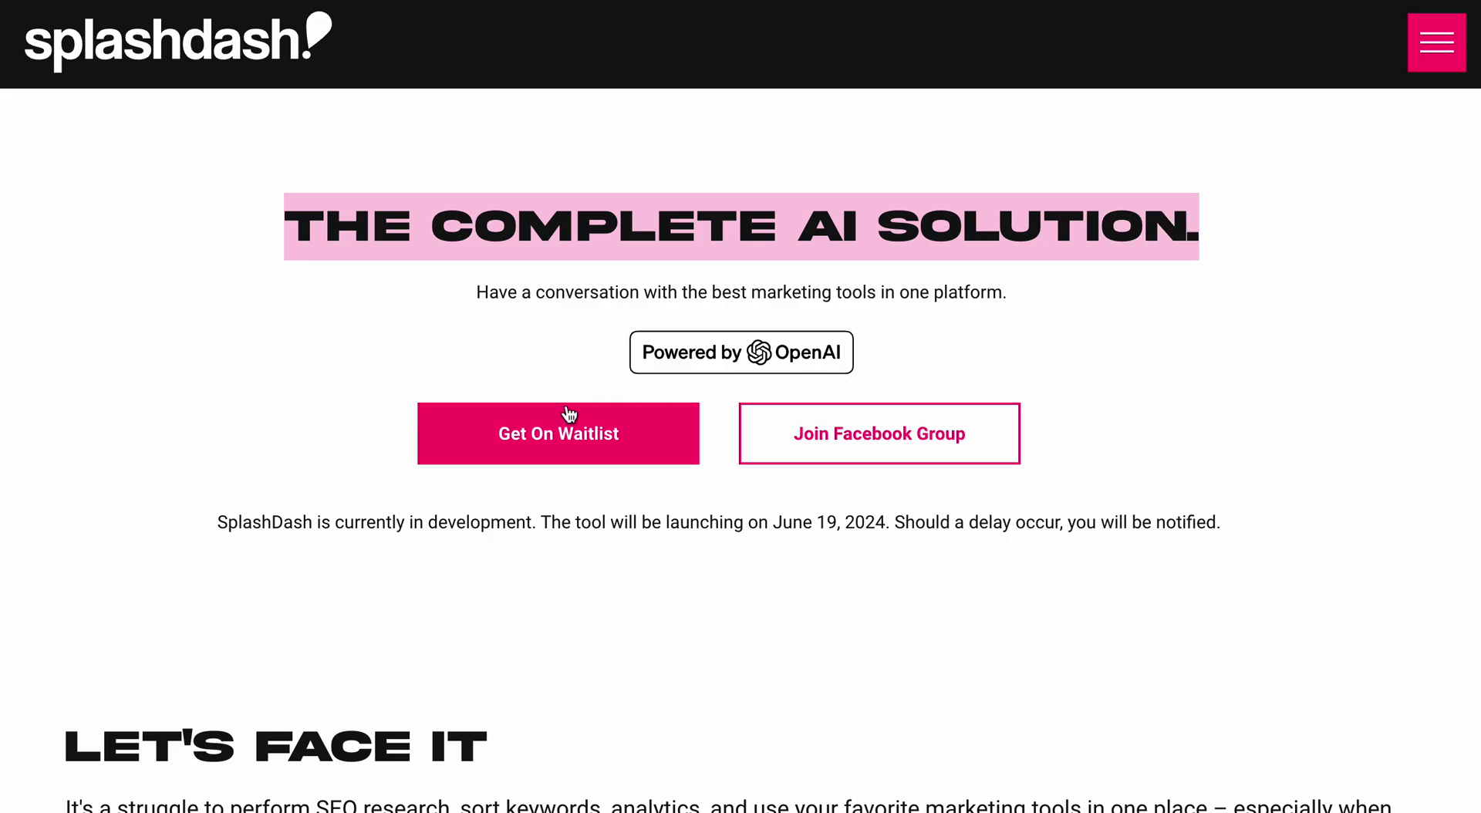
click(563, 417)
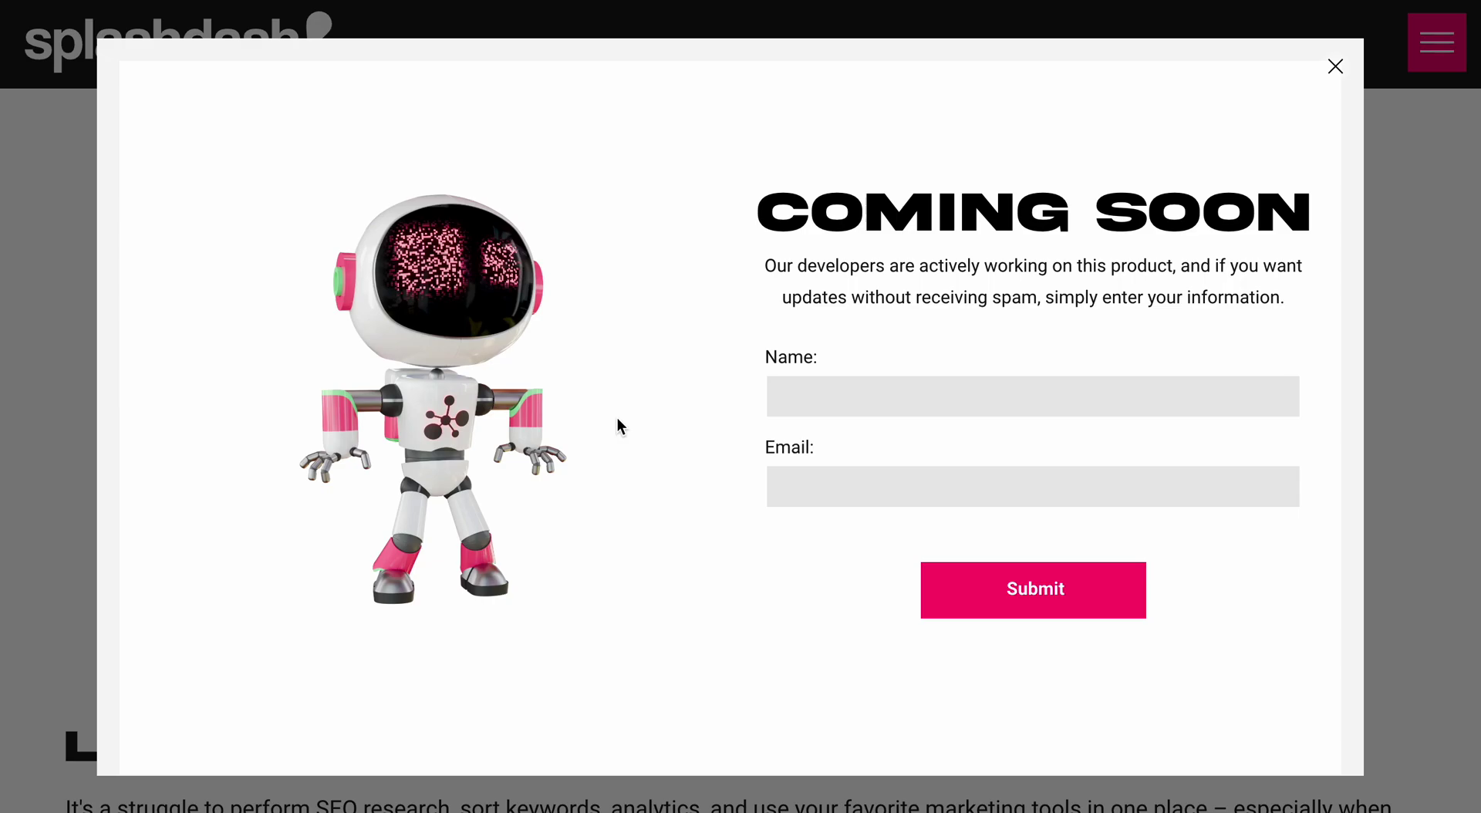
click(1336, 66)
scroll(1279, 351, down, 10)
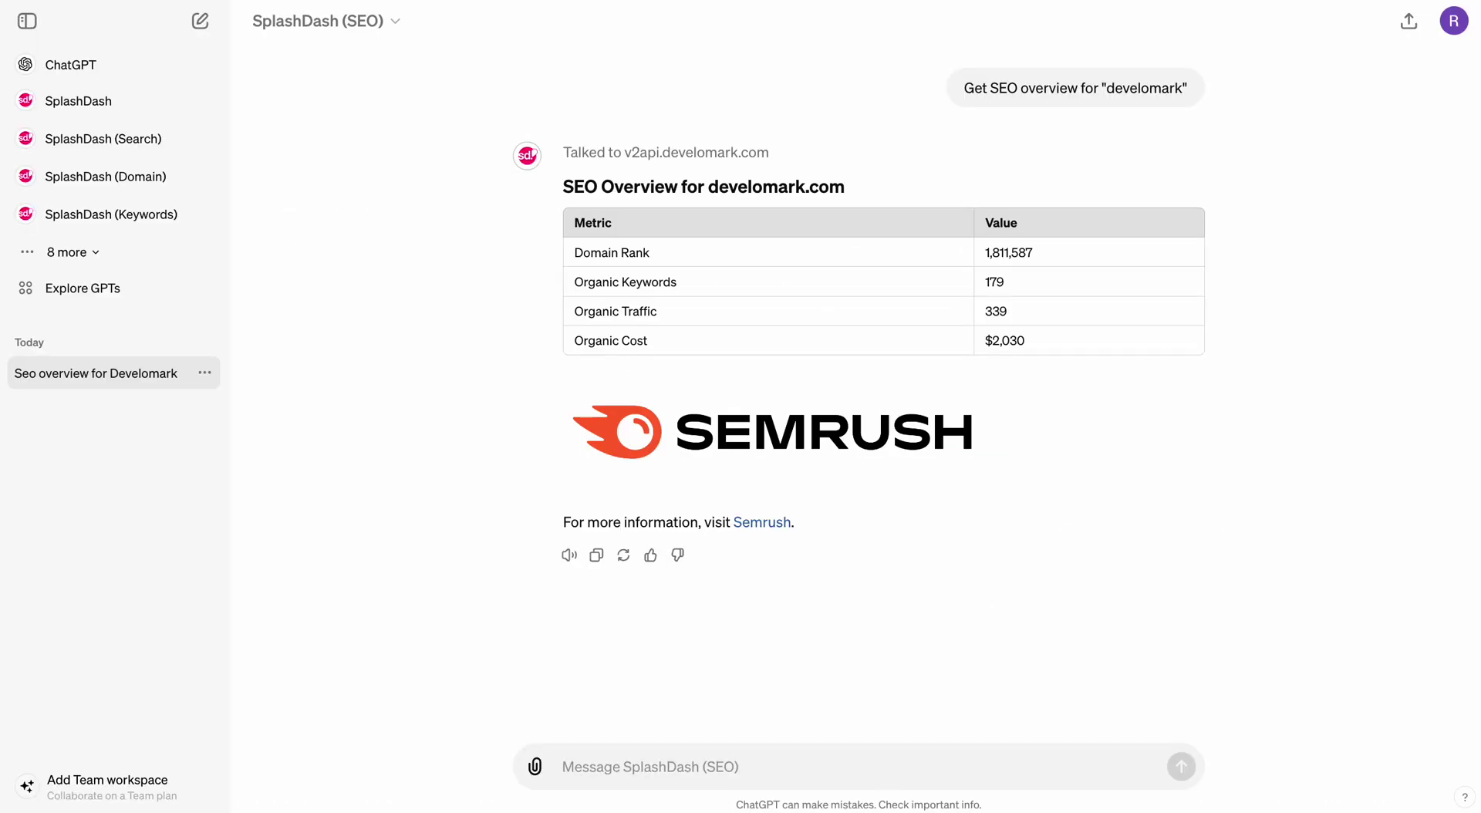
- Open a new SplashDash chat and copy Mirando Plumbing's name, rating, review count and category from its Google business listing
click(122, 113)
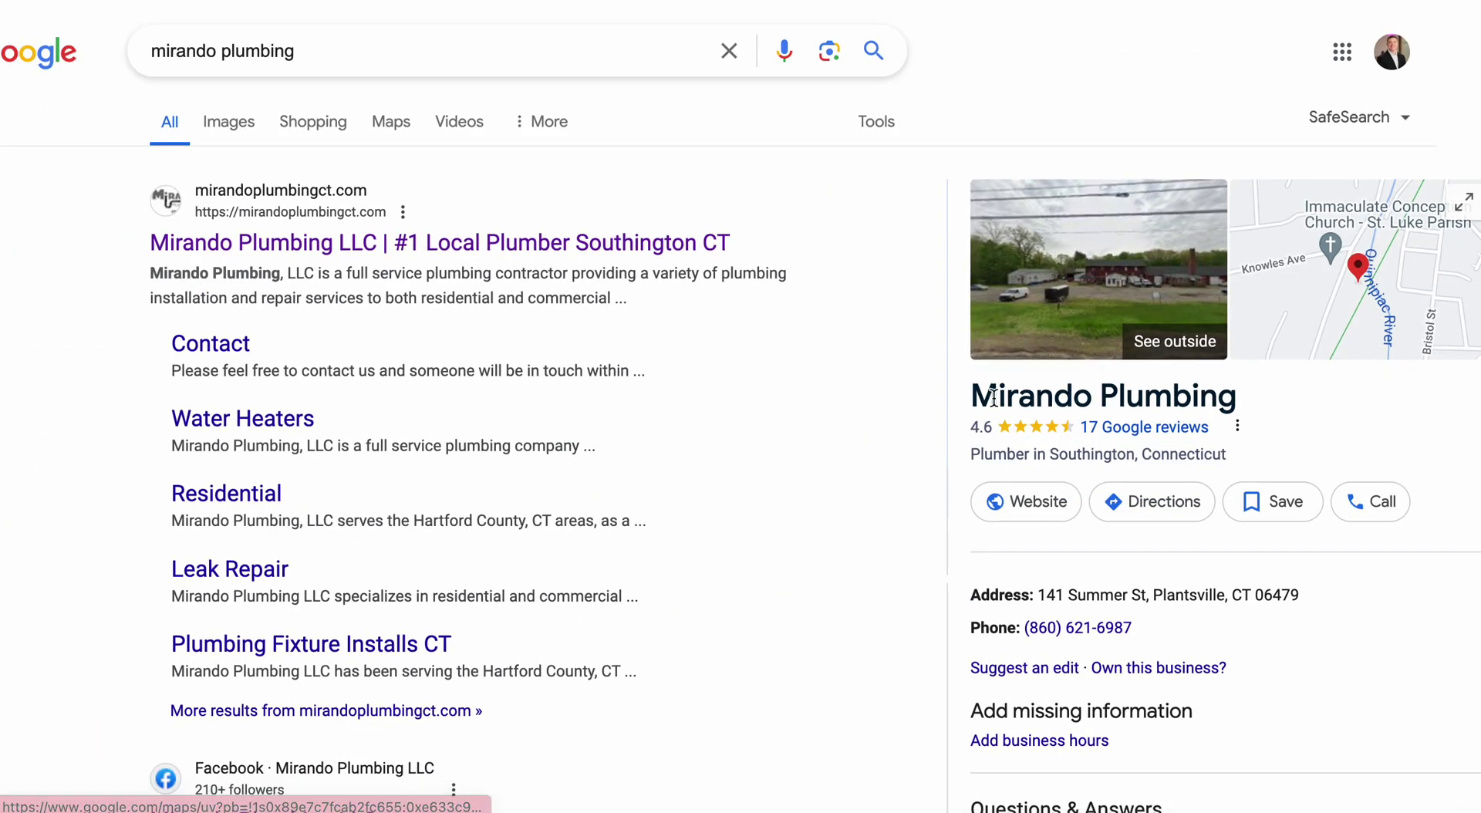
drag(1015, 396, 1251, 471)
key(ctrl+c)
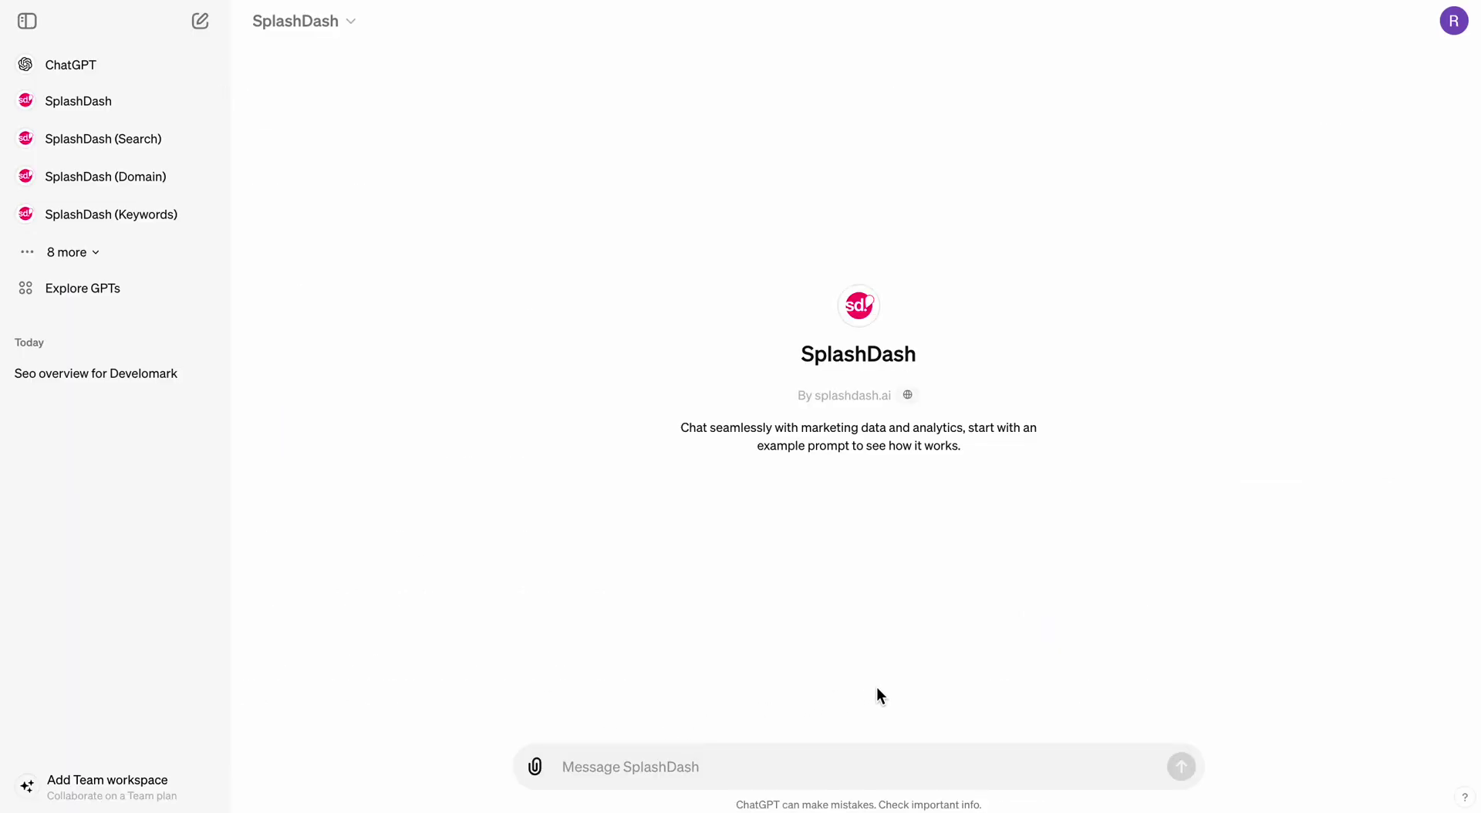
- Ask SplashDash (Search) "Get map data of:" with the copied Mirando Plumbing details below, and allow the data request
text(@)
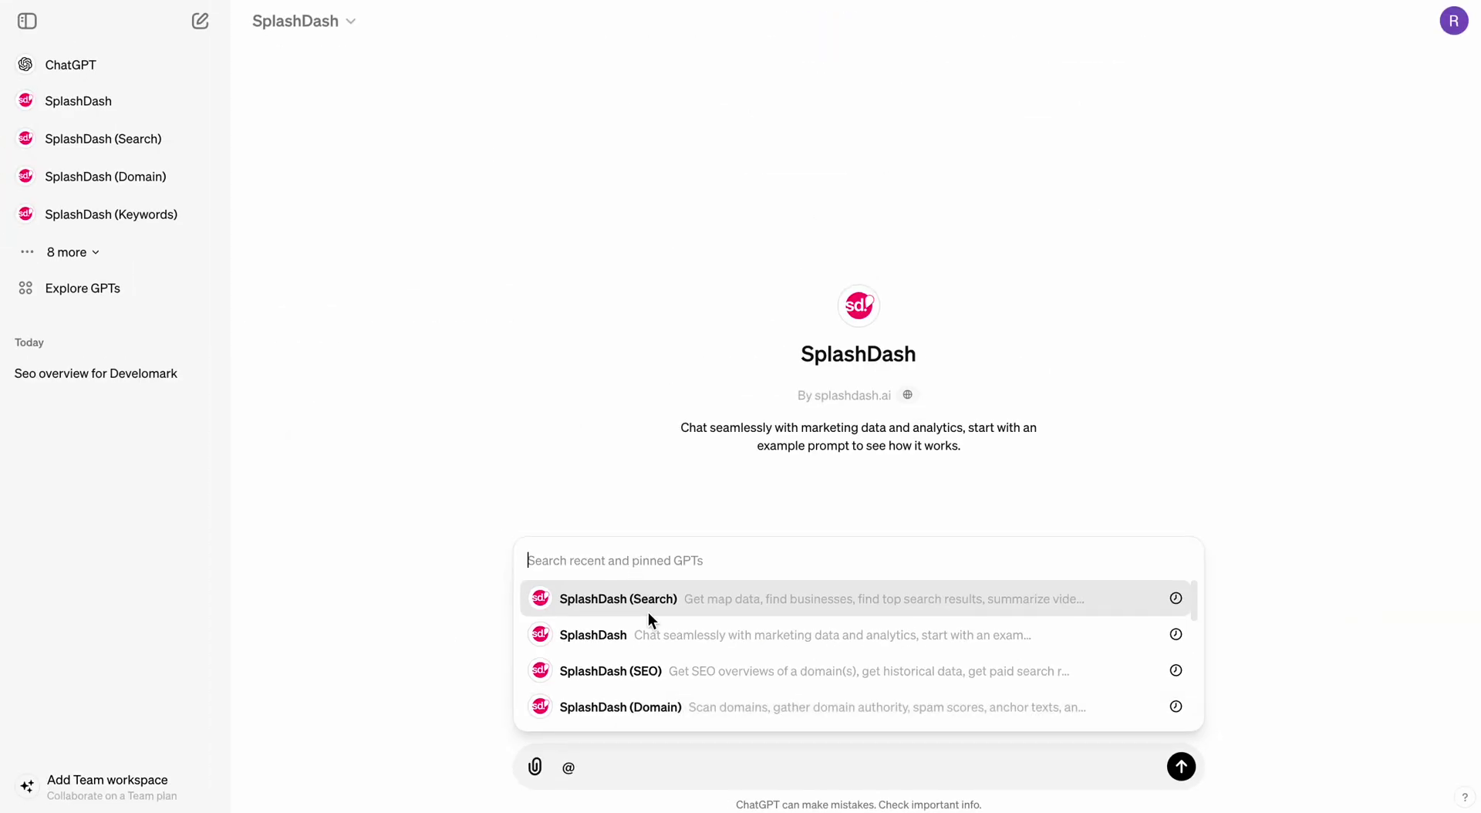
click(423, 351)
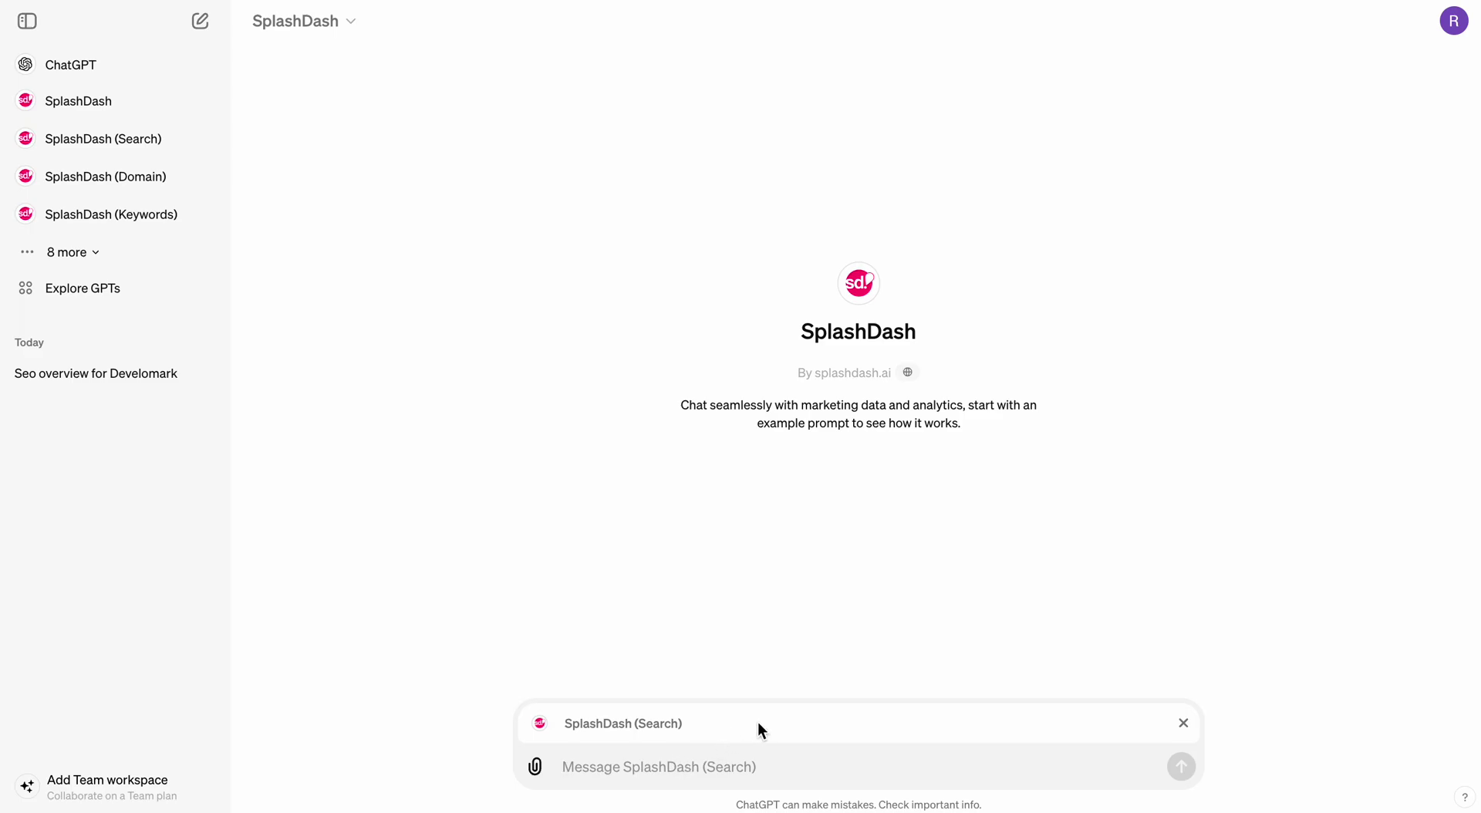
text(Get map )
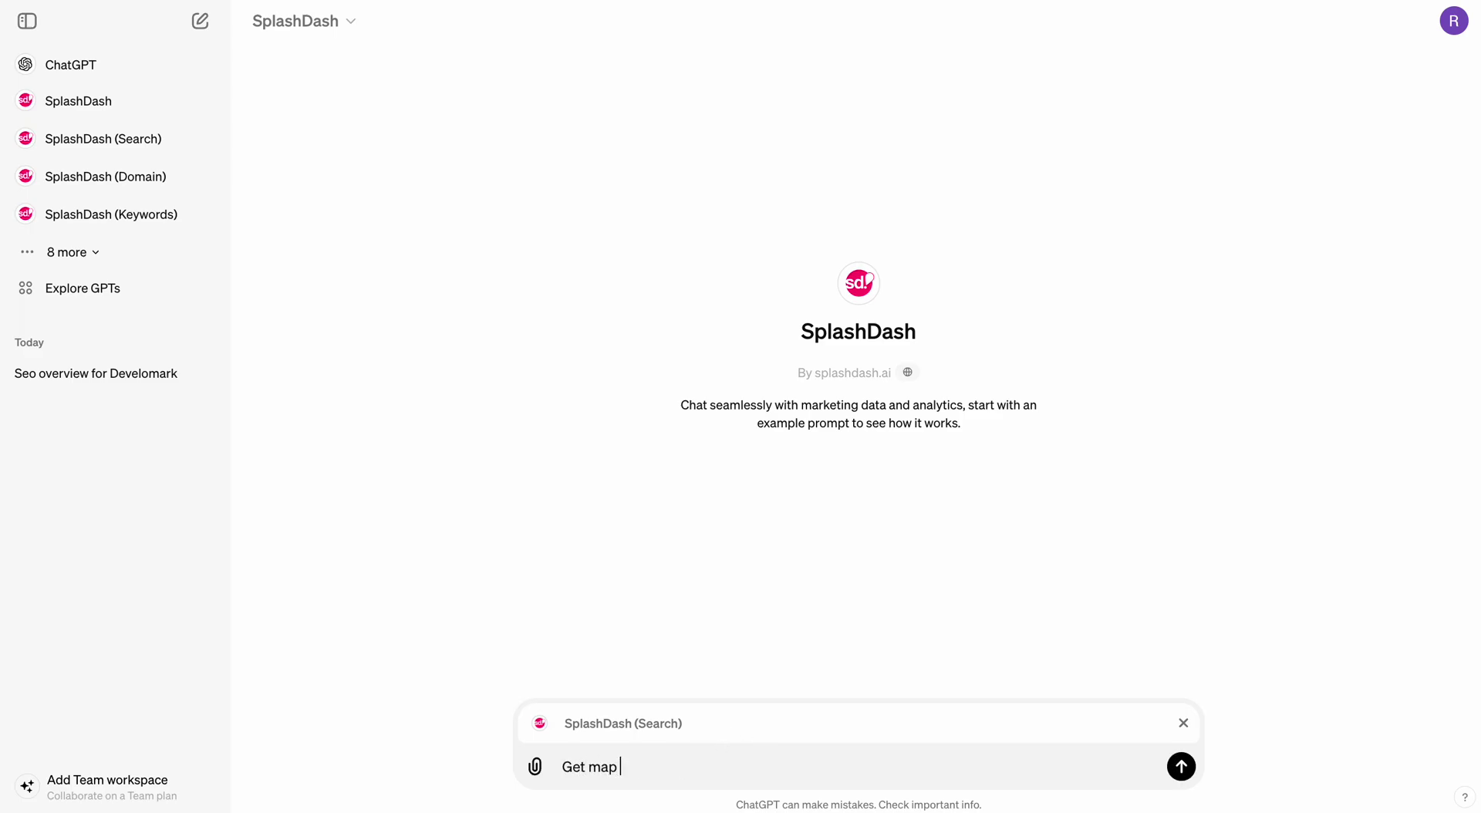
text(data of:)
key(shift+Return)
key(shift+Return)
key(ctrl+v)
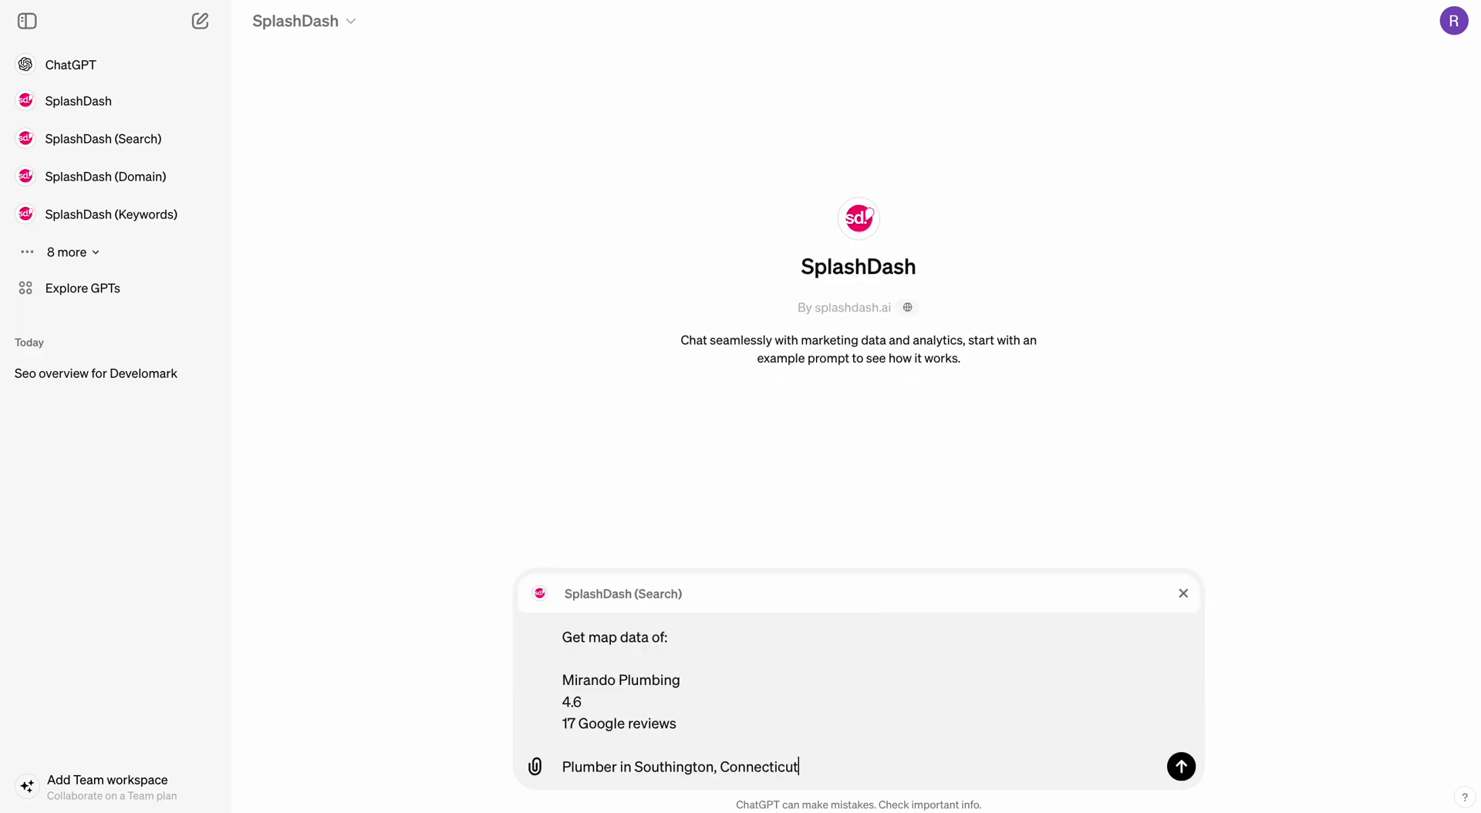
key(Return)
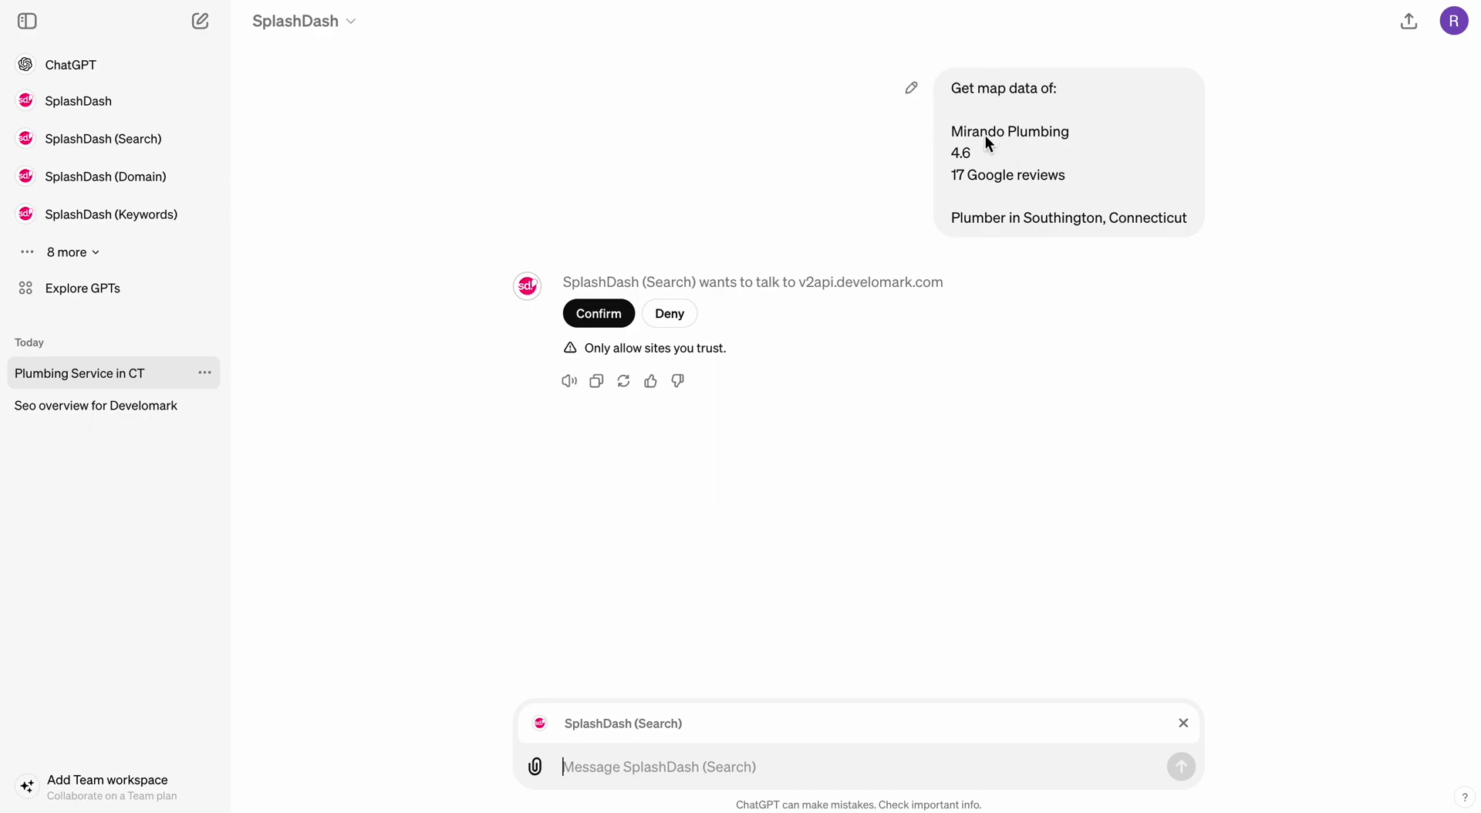
click(601, 316)
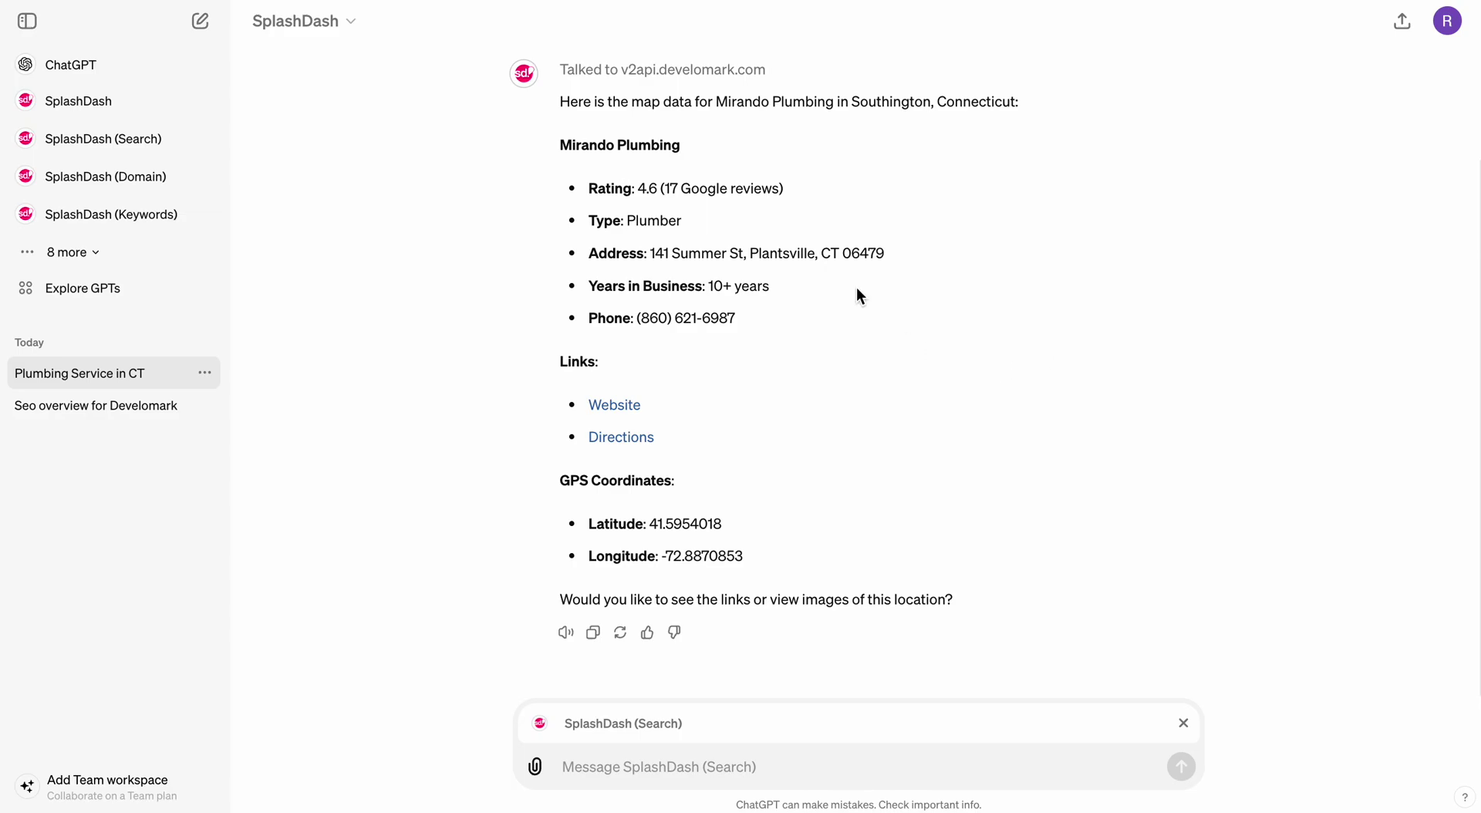
- Examine the returned map data for Mirando Plumbing, from the business name, rating and type through the contact details and links
drag(559, 145, 746, 146)
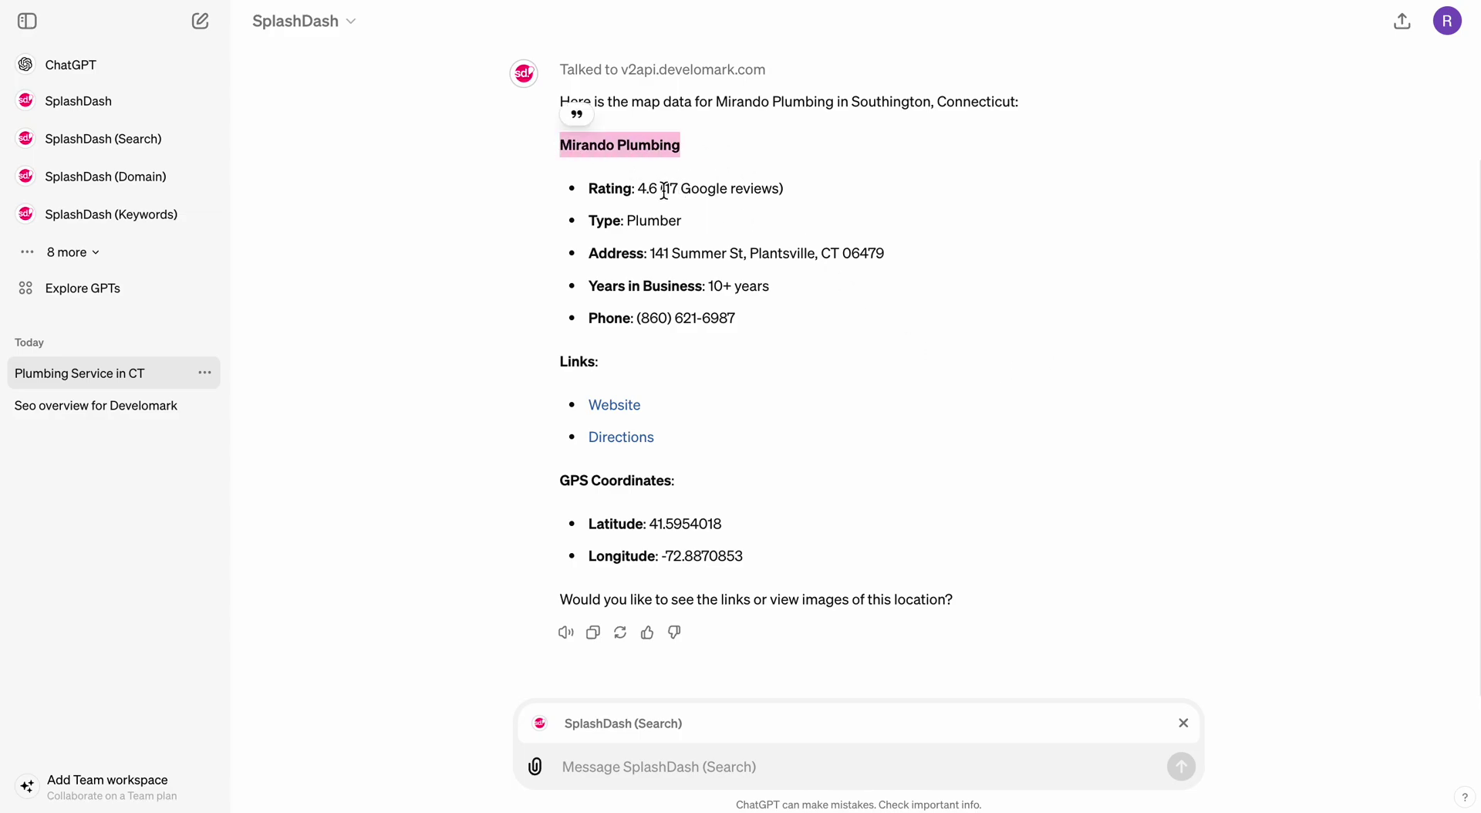
drag(578, 191, 785, 189)
drag(586, 221, 707, 220)
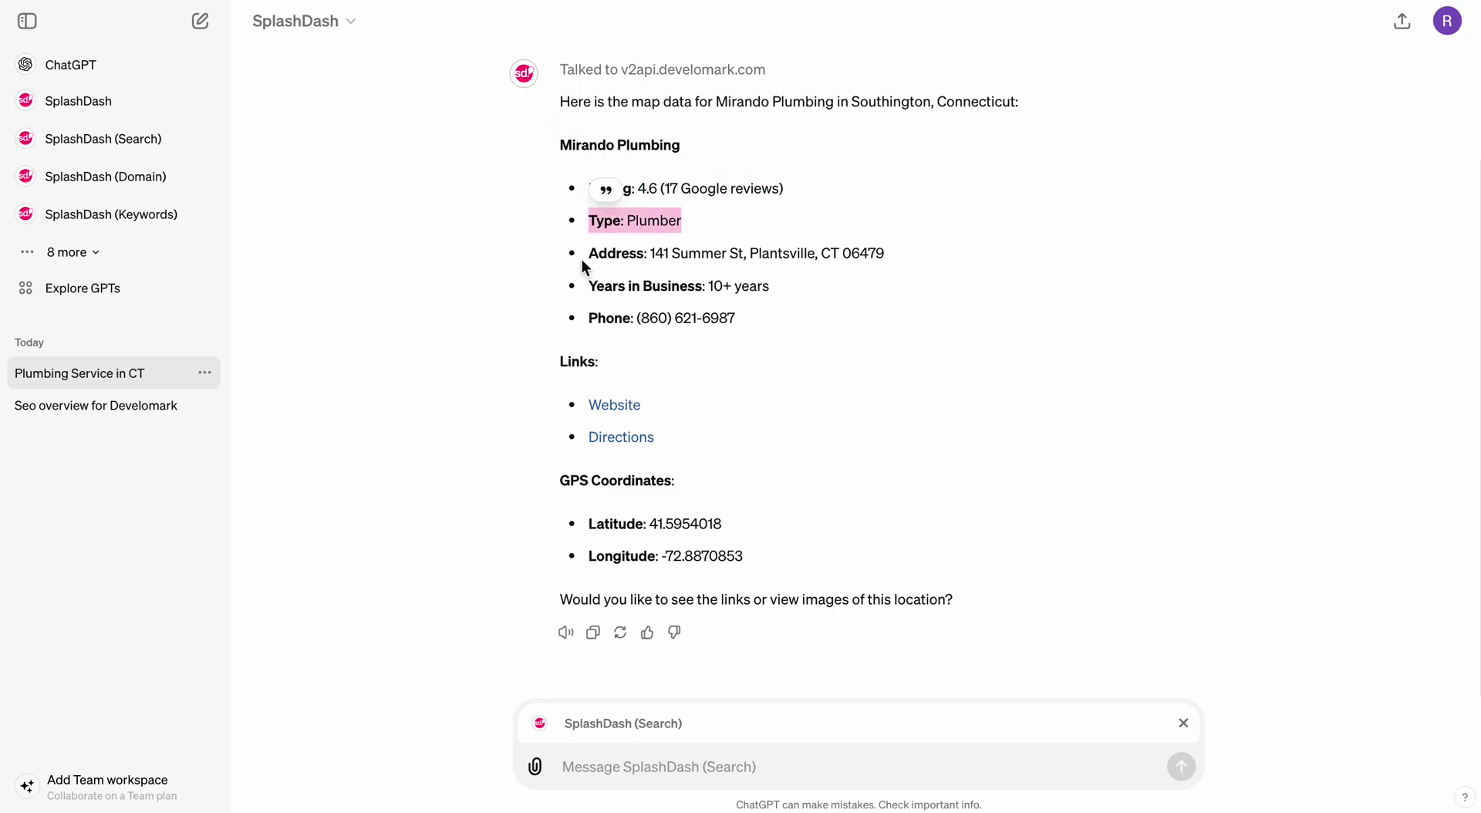
drag(585, 254, 790, 279)
drag(589, 287, 772, 287)
drag(586, 318, 804, 320)
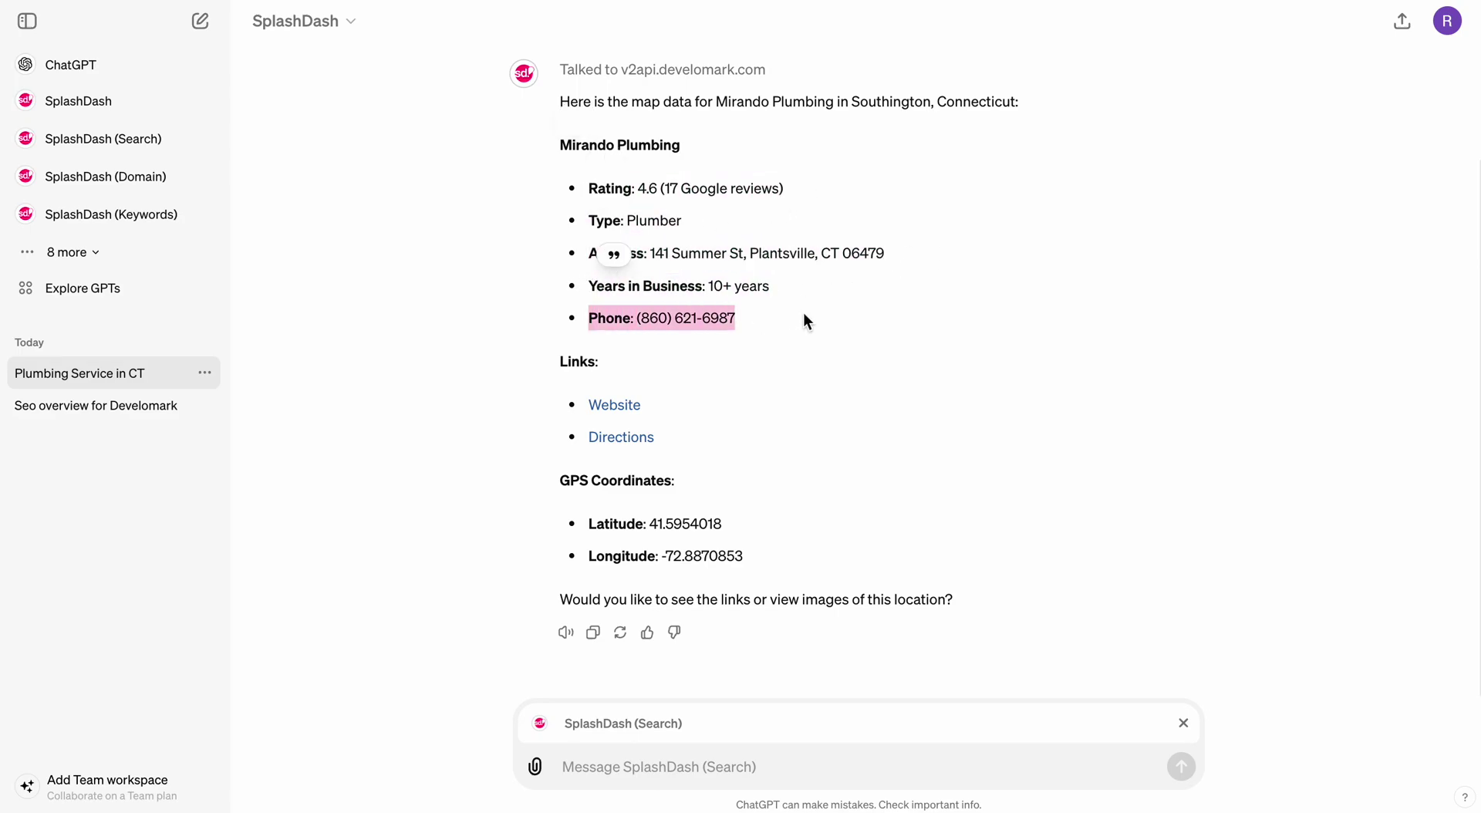
drag(549, 367, 770, 455)
click(850, 449)
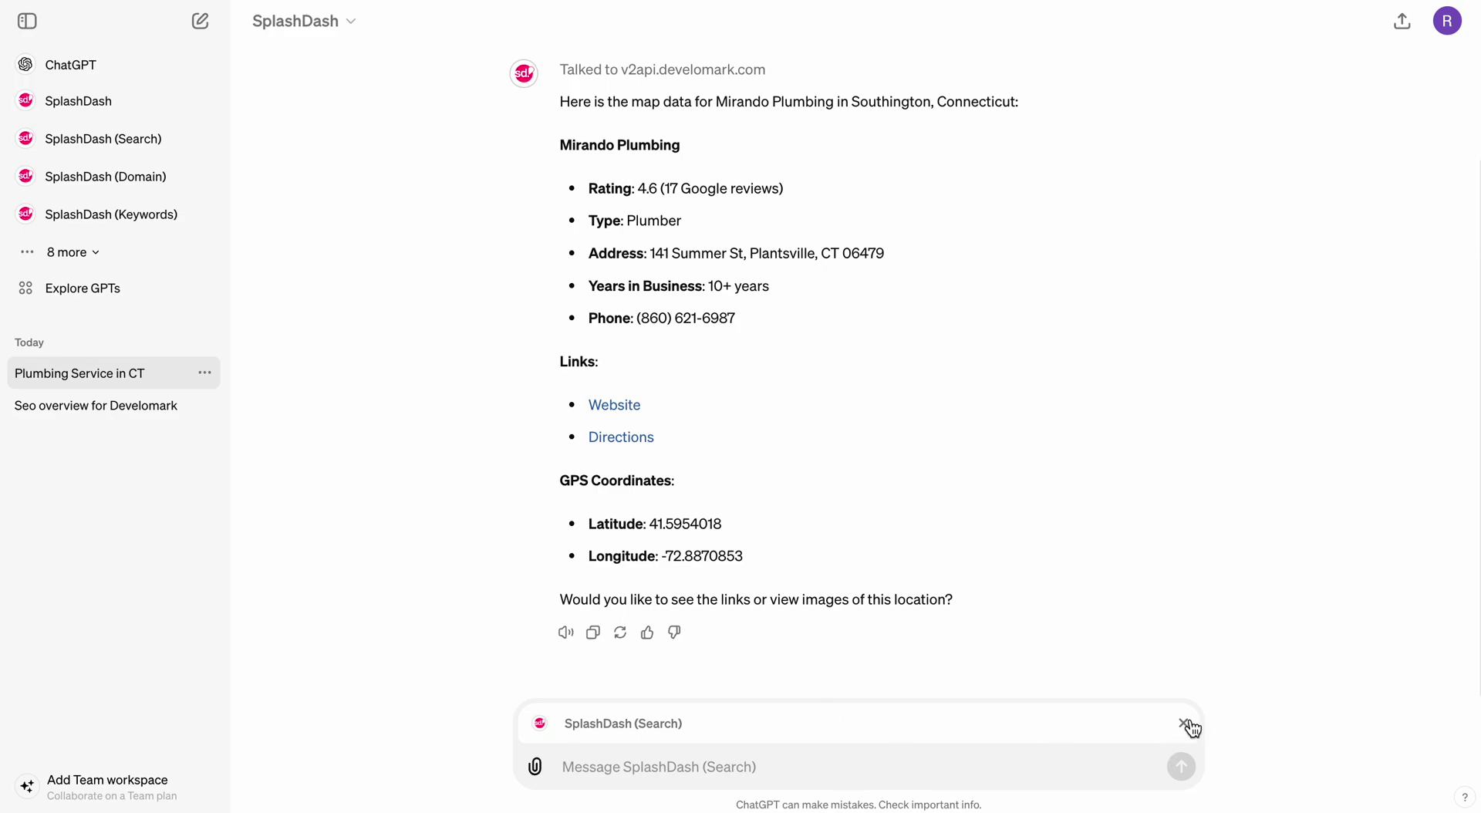
- Replace the SplashDash (Search) mention in the message box with SplashDash (Page Insights)
click(1186, 725)
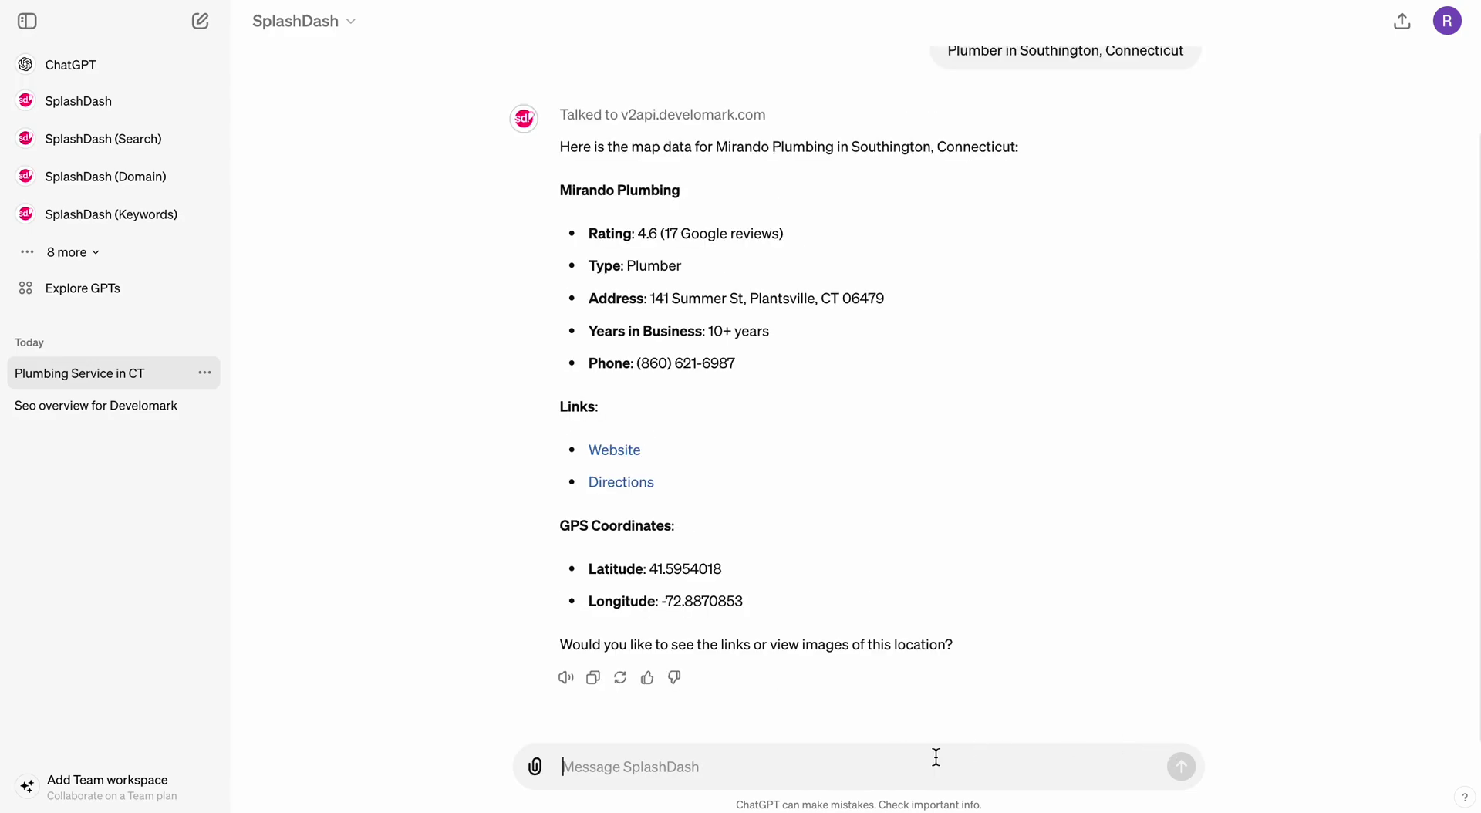
text(@)
text(oa)
key(ctrl+a)
text(page)
click(662, 669)
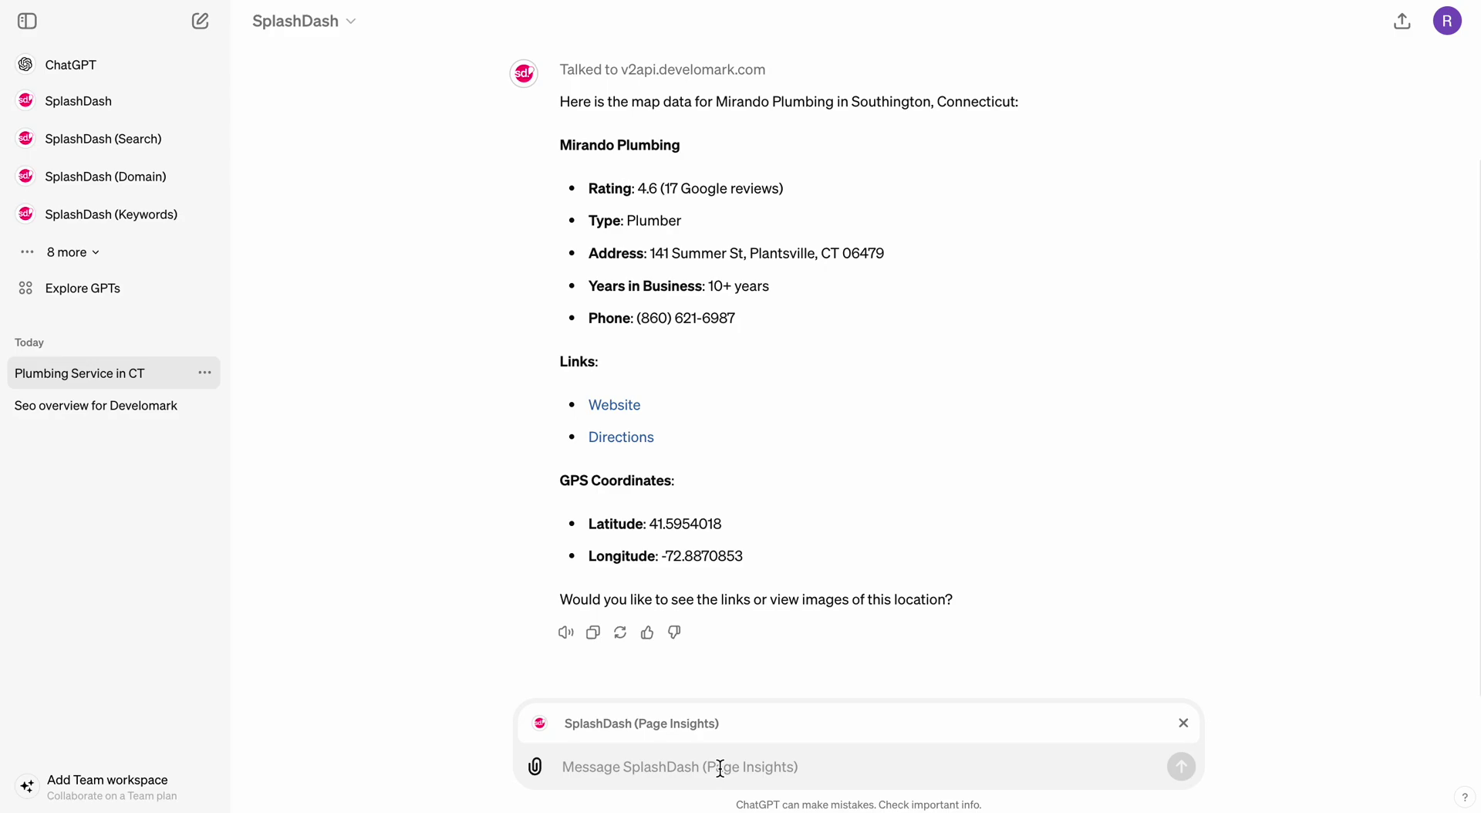
text(Gather websit)
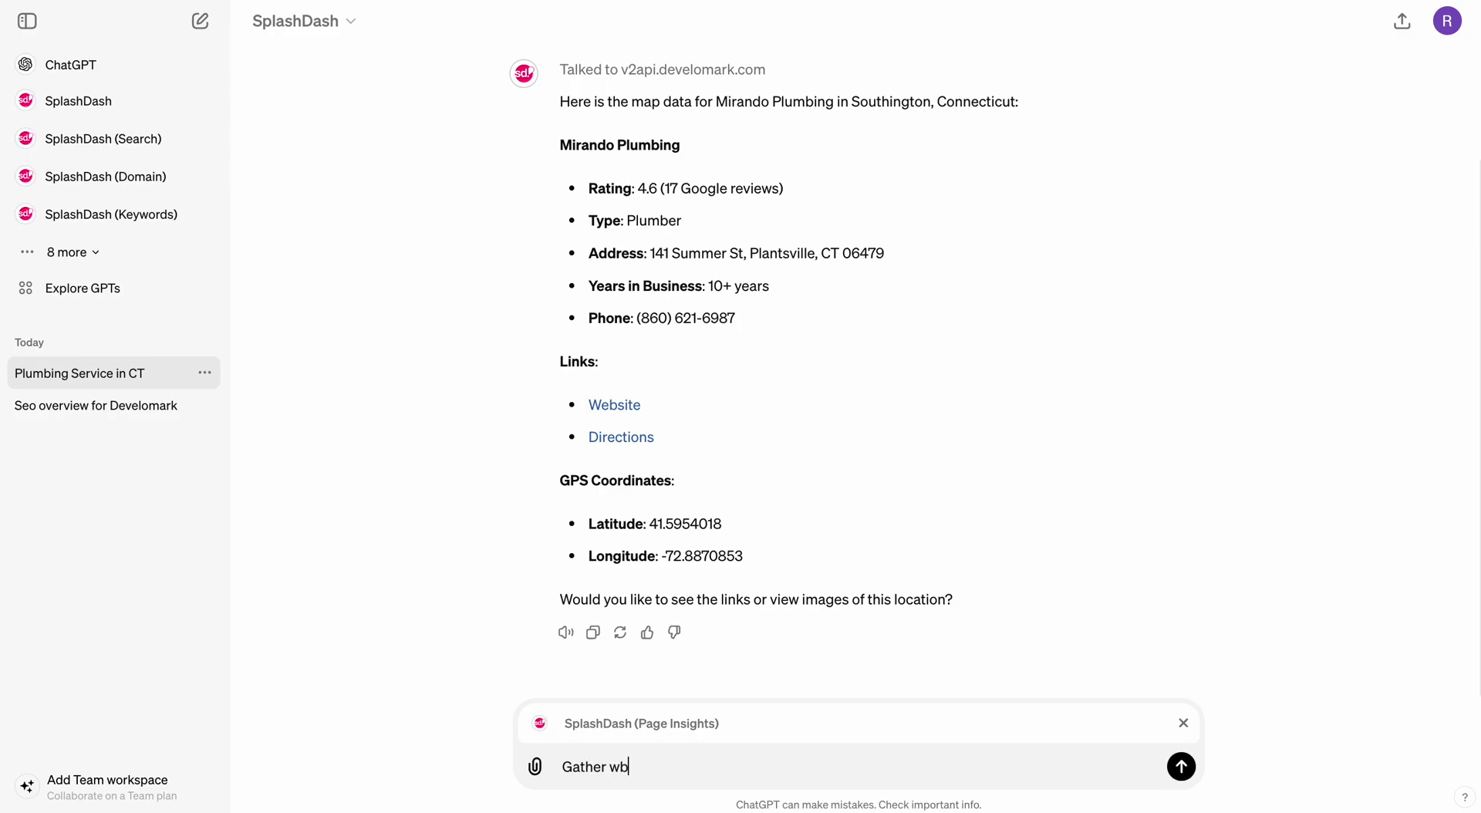
text(e co)
key(BackSpace)
key(BackSpace)
key(BackSpace)
key(BackSpace)
text(e contents from this URL:)
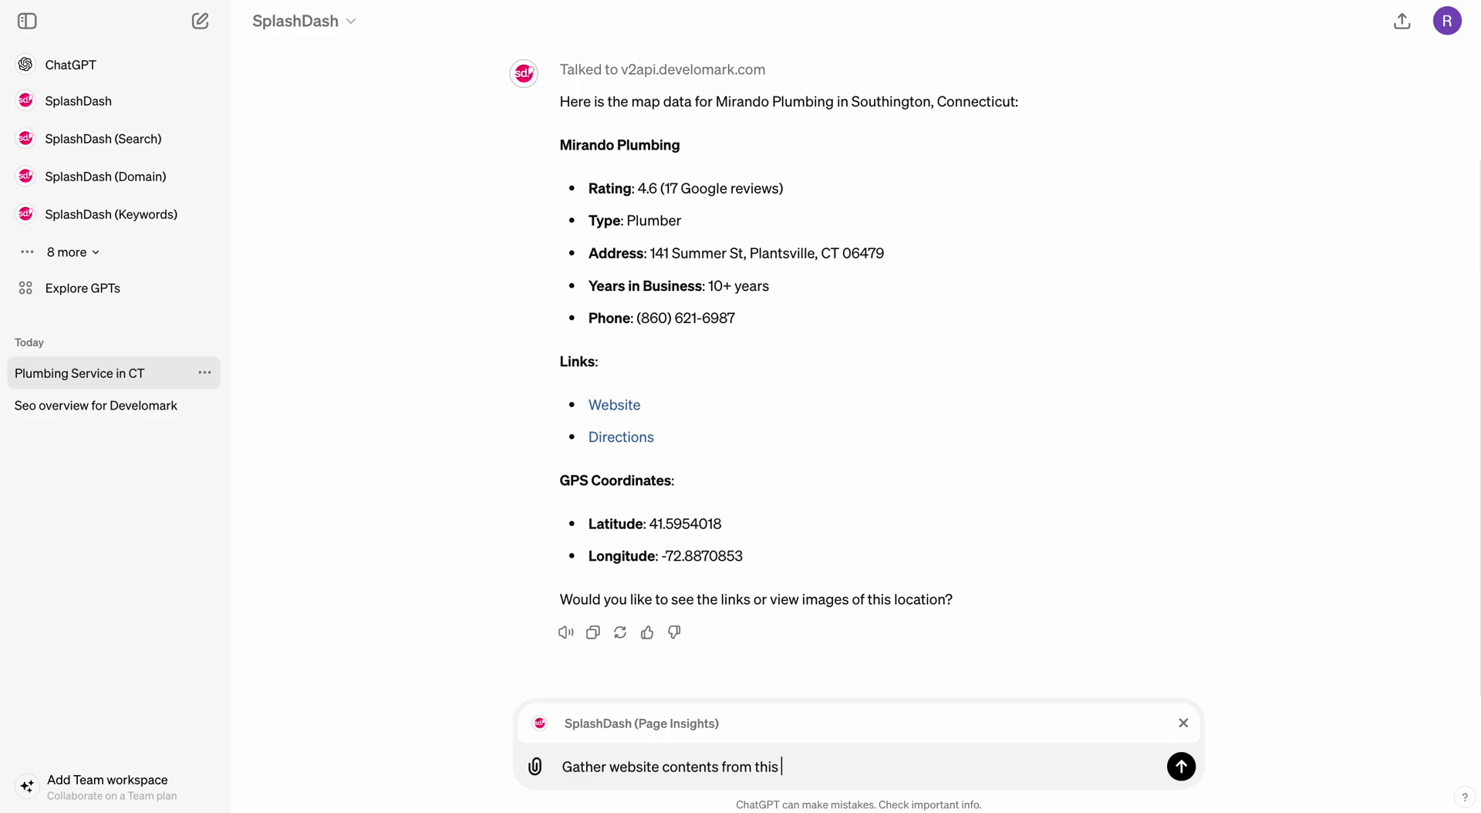
text(https://mirandoplumbingct.com/)
key(Return)
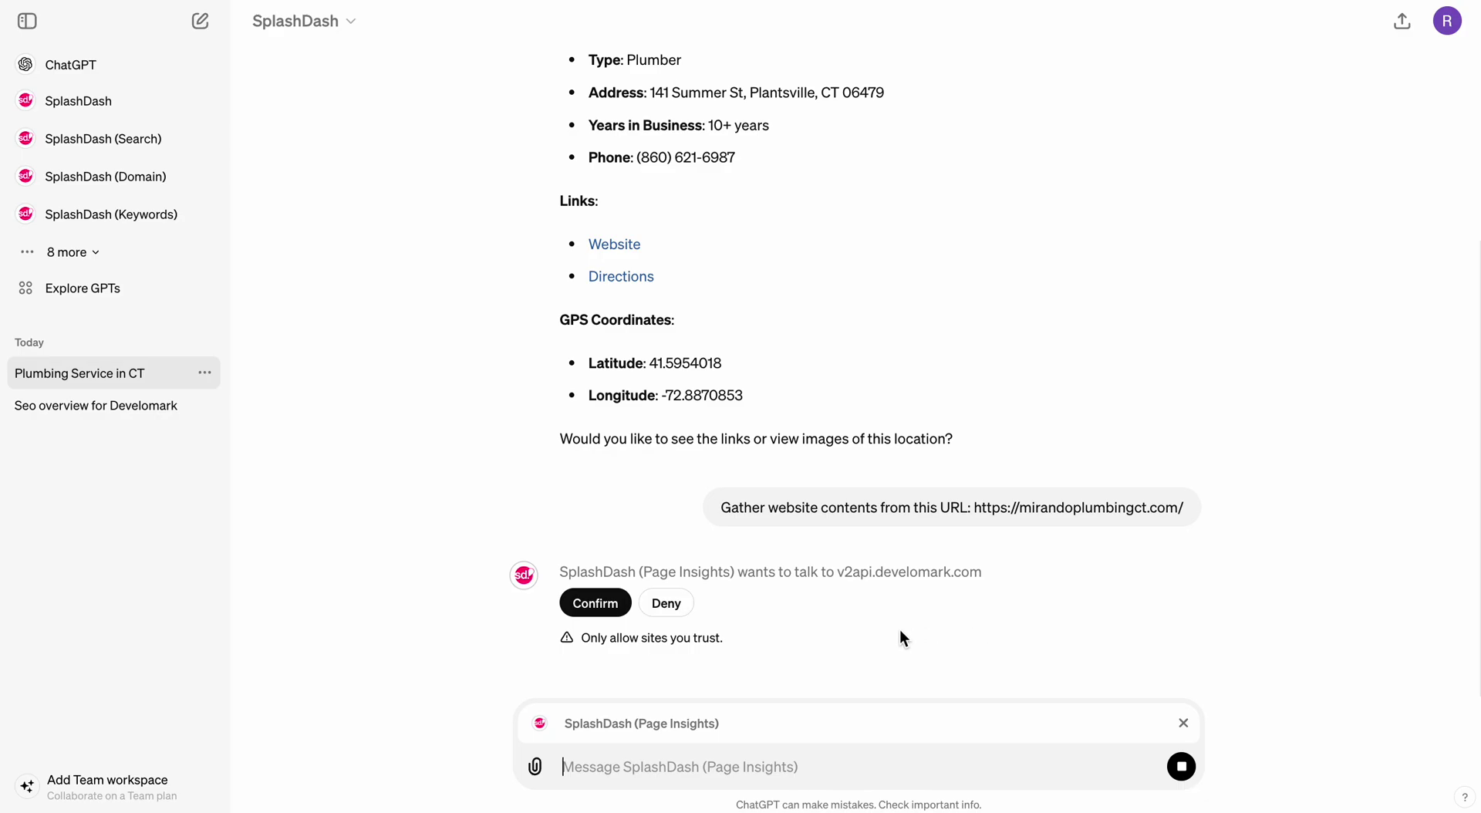
- Check the URL that SplashDash (Page Insights) will share with v2api.develomark.com and allow the request
click(785, 571)
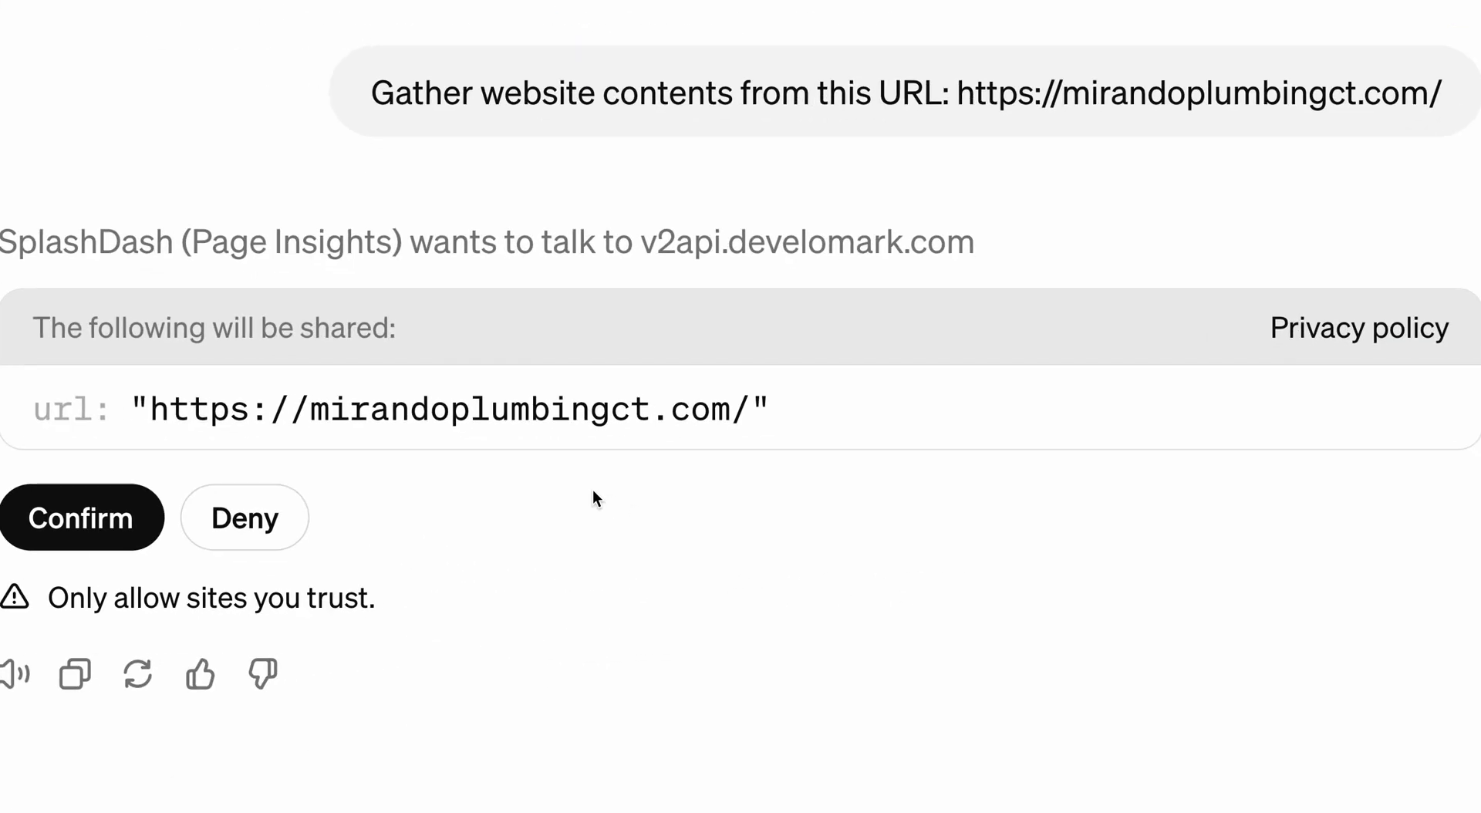
drag(309, 409, 919, 416)
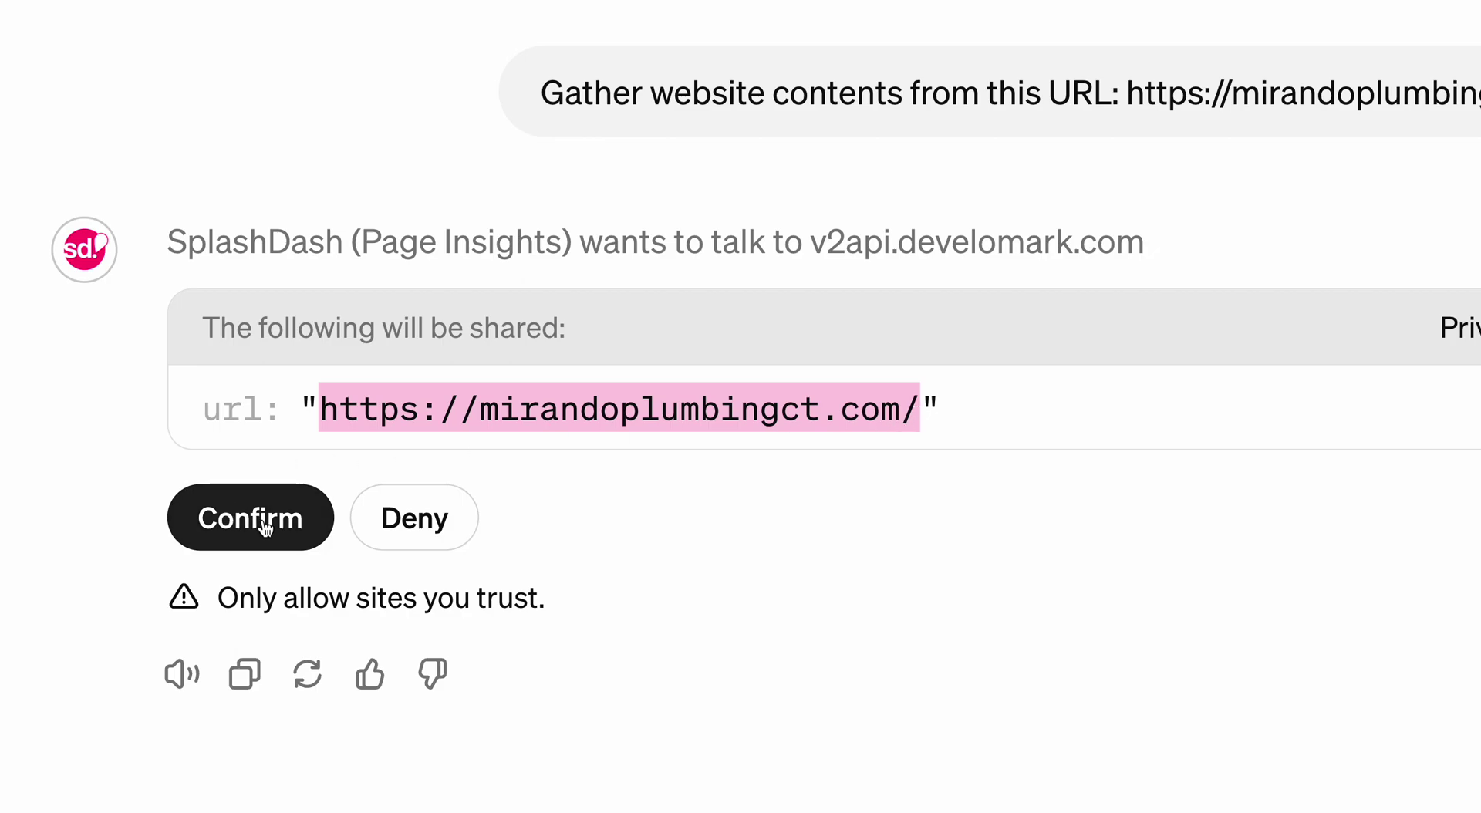
click(264, 527)
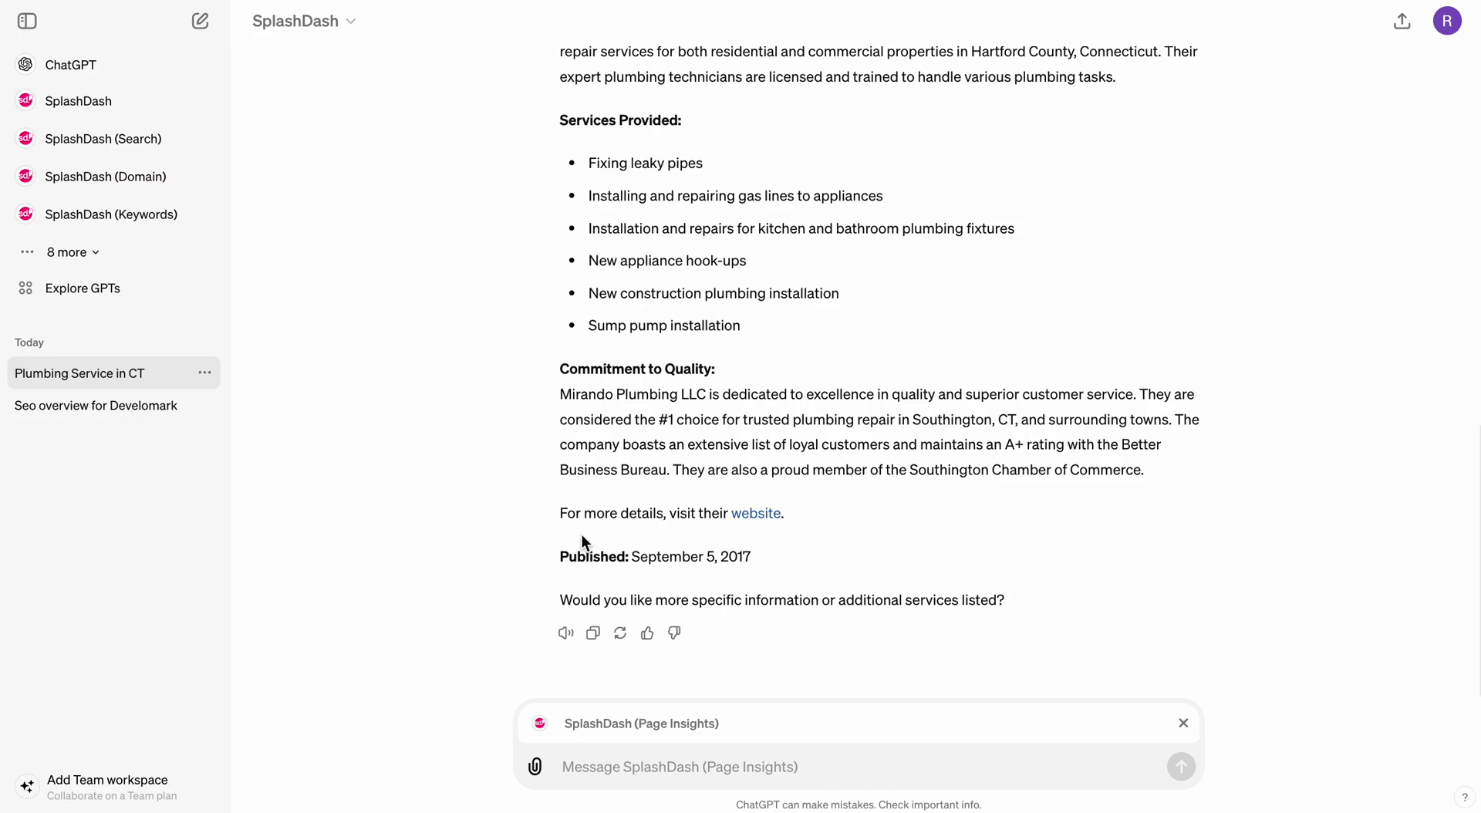
- Go back to the Mirando Plumbing map data answer in the chat and highlight its full text for review
scroll(1082, 373, up, 10)
scroll(813, 368, down, 1)
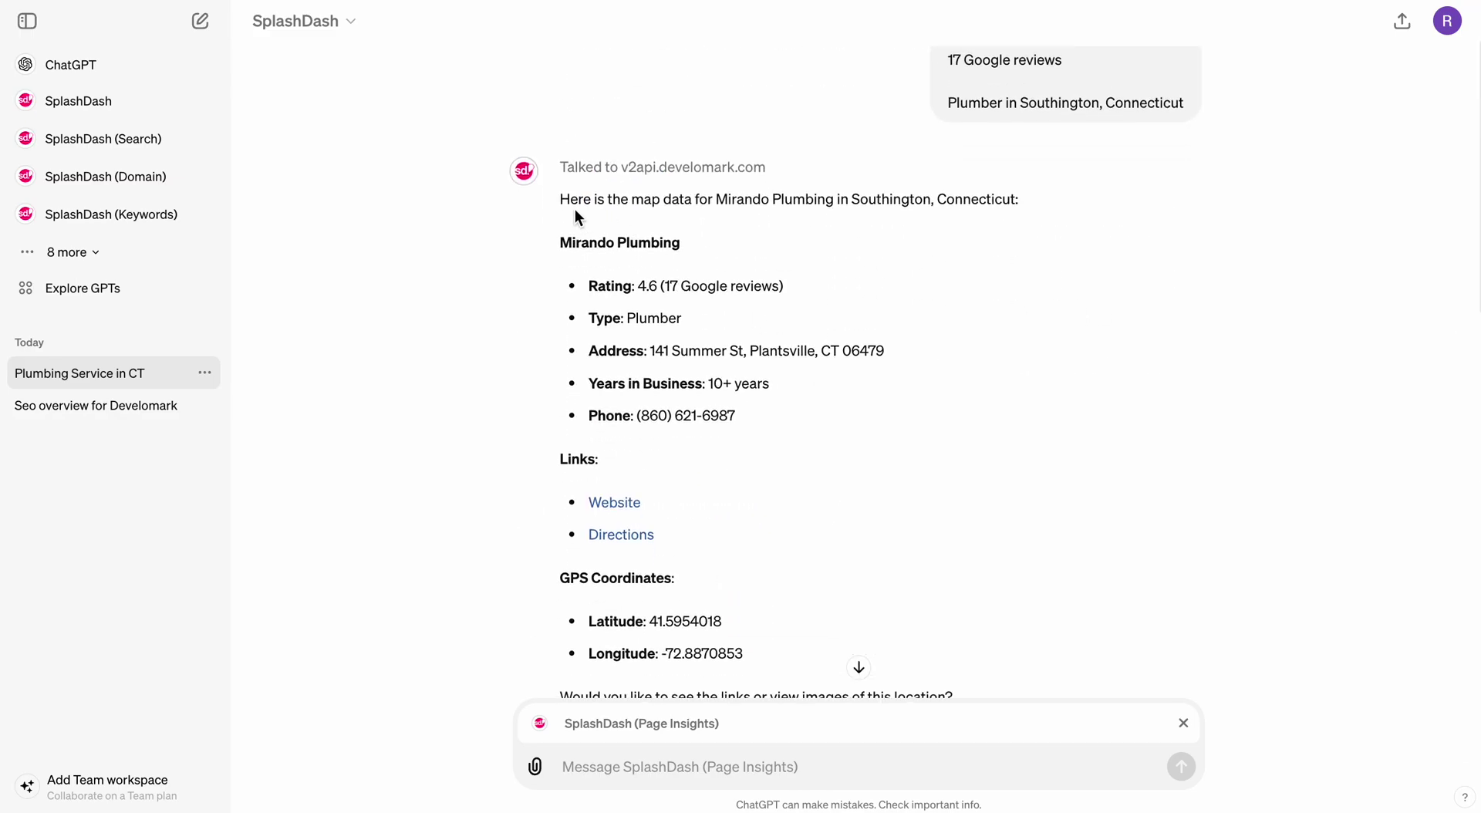
drag(561, 205, 1025, 516)
scroll(807, 410, down, 2)
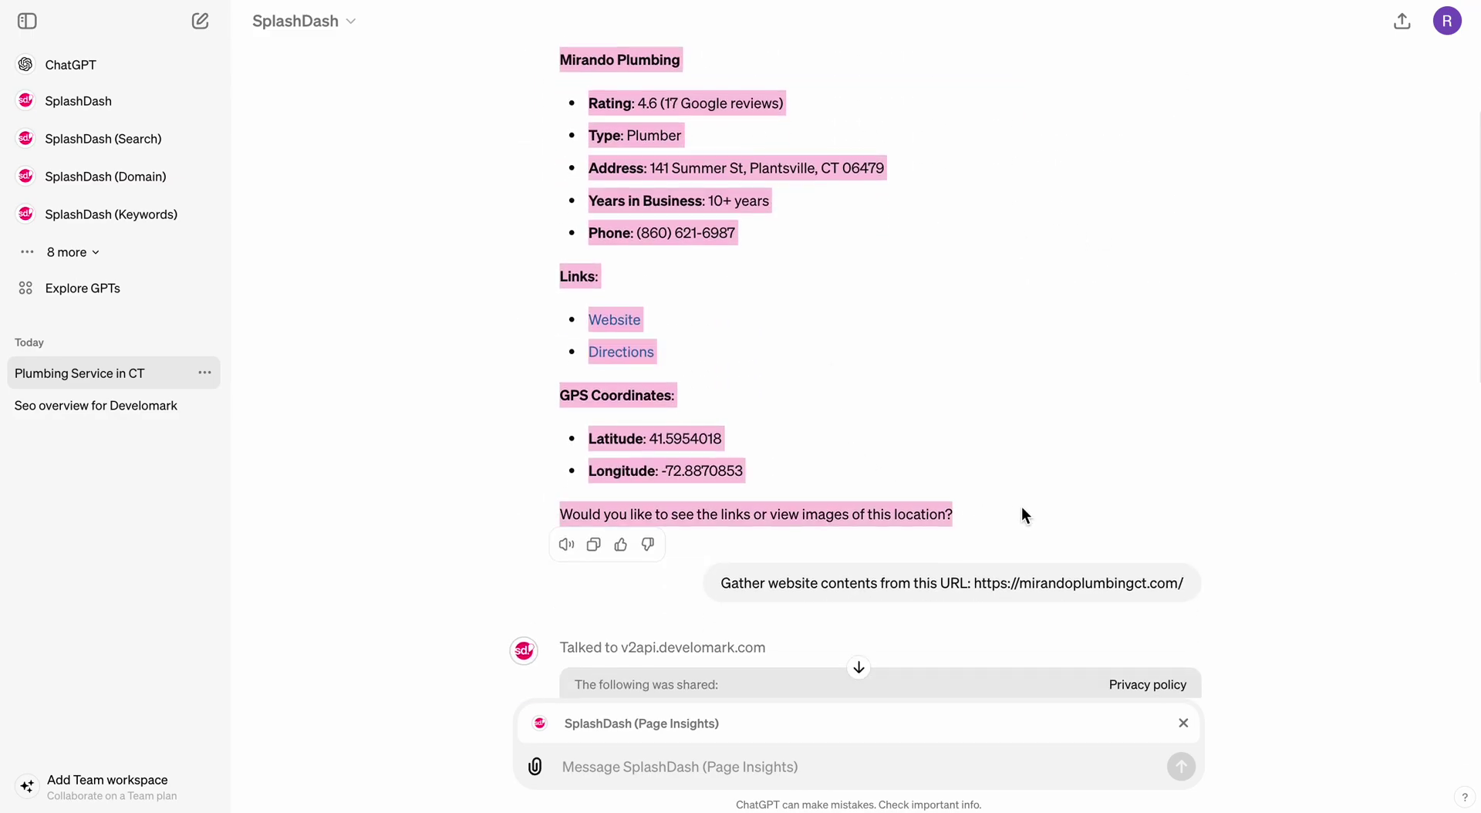
- Review the SplashDash (Page Insights) answer on Mirando Plumbing LLC, from its overview to its closing question, highlighting its text
scroll(1012, 483, down, 6)
scroll(1012, 483, down, 3)
scroll(1012, 483, up, 1)
drag(533, 132, 1263, 662)
click(1276, 543)
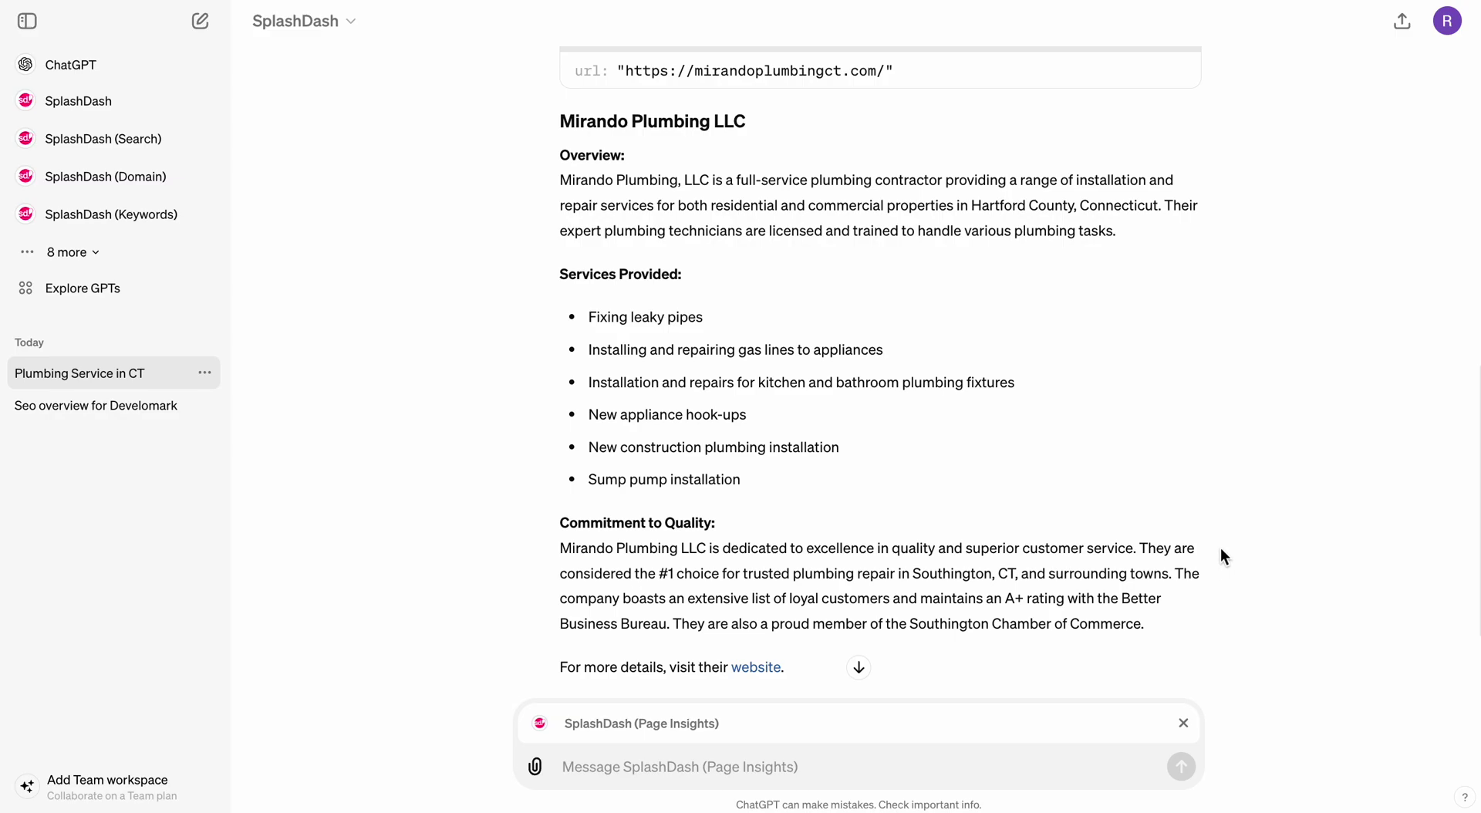
scroll(1227, 566, down, 2)
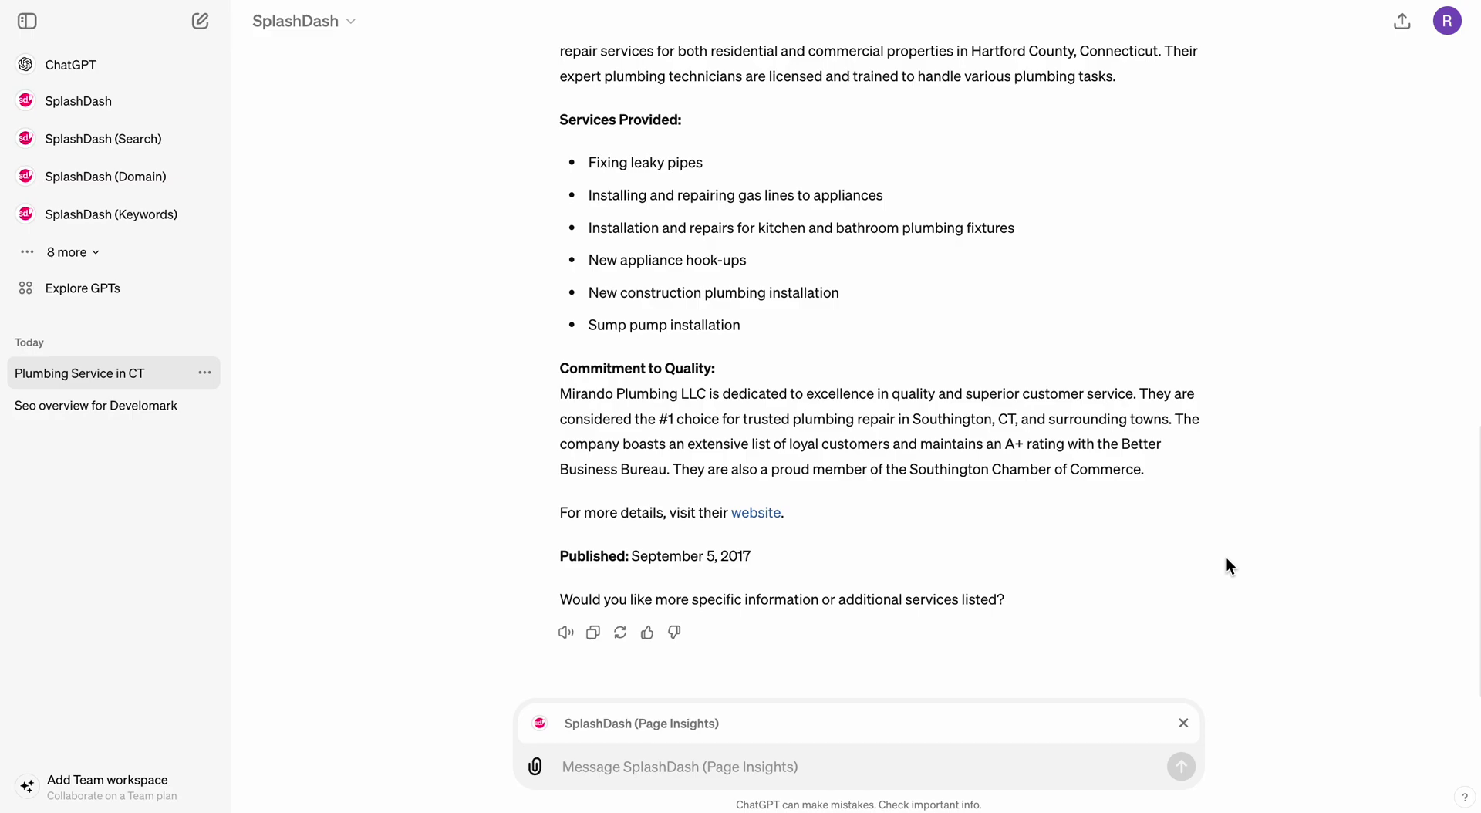
- Clear the SplashDash (Page Insights) mention and send "Based on this URL, what keywords should we target for SEO and marketing?"
click(1184, 723)
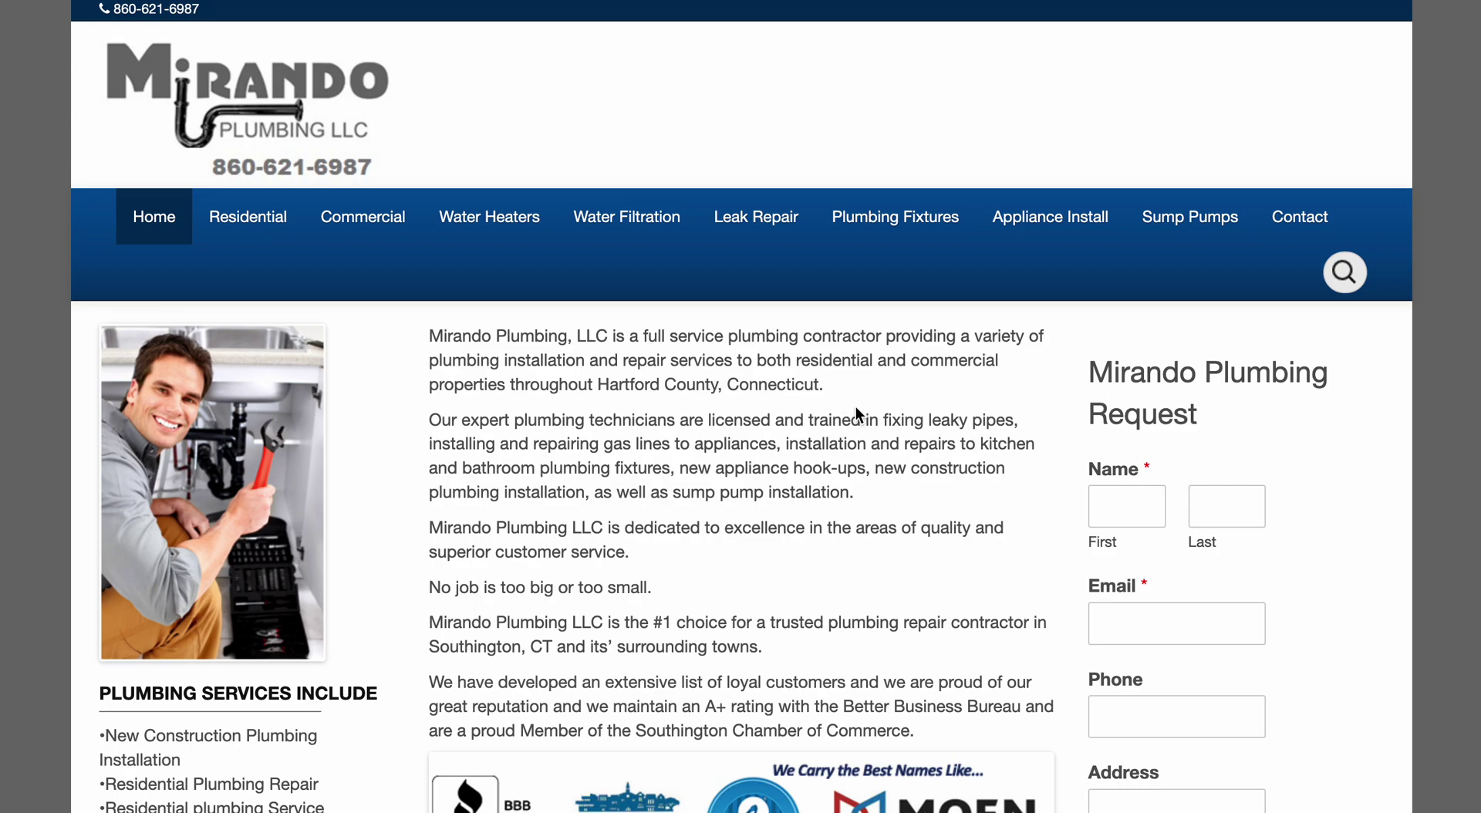
scroll(852, 386, down, 7)
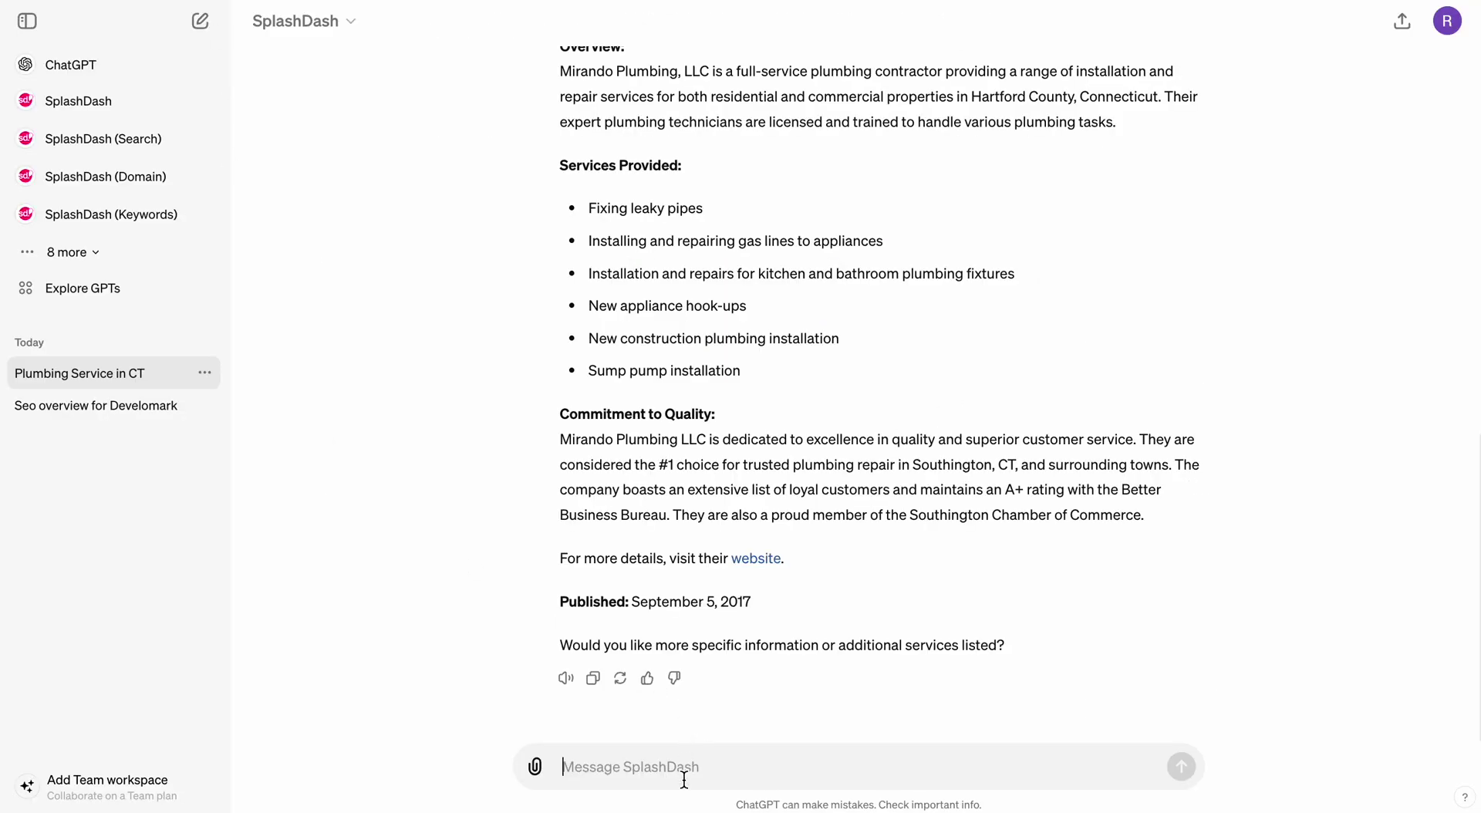
text(Based on)
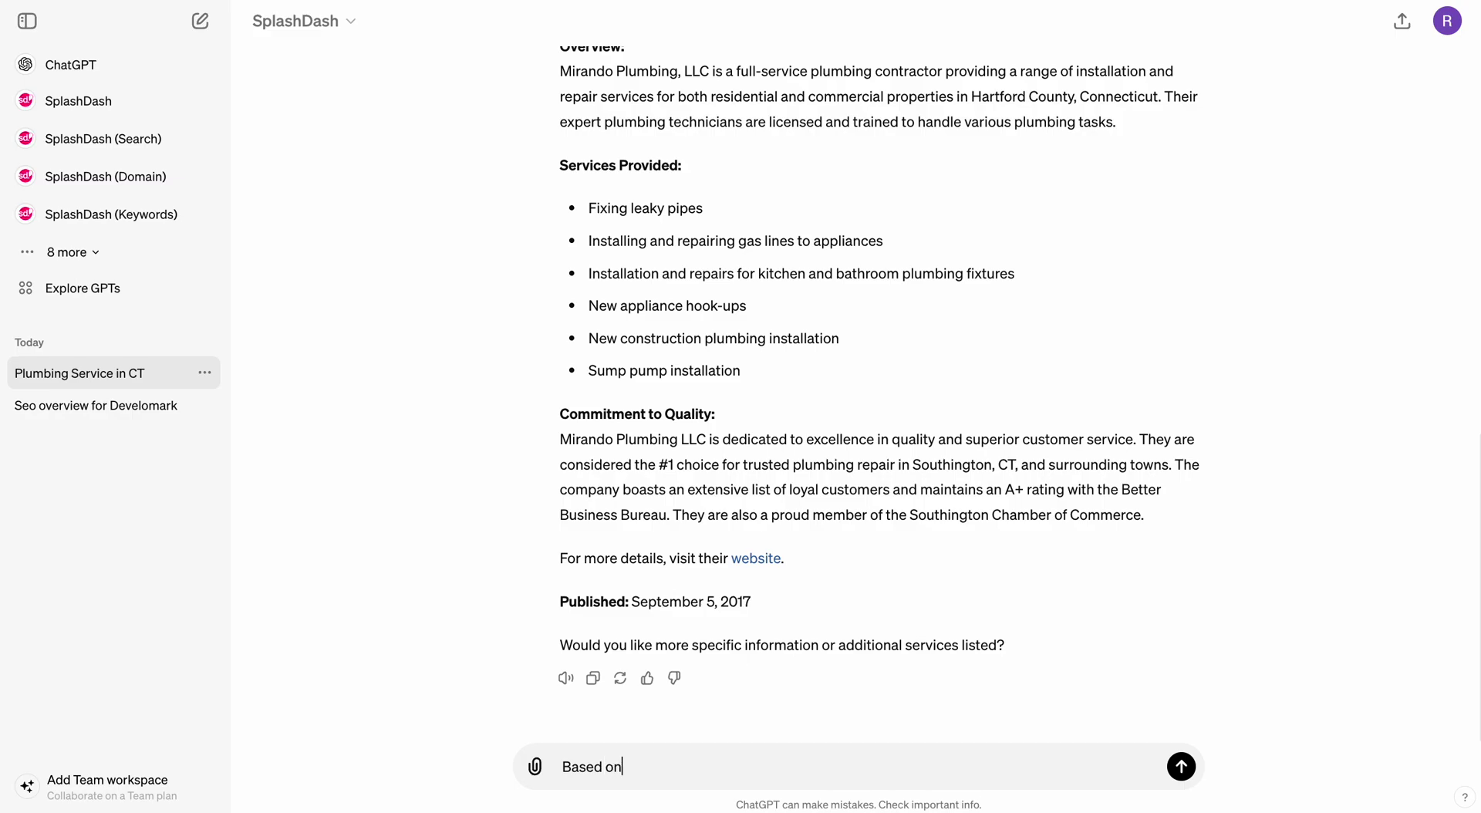
text( this URL, what keywords shou)
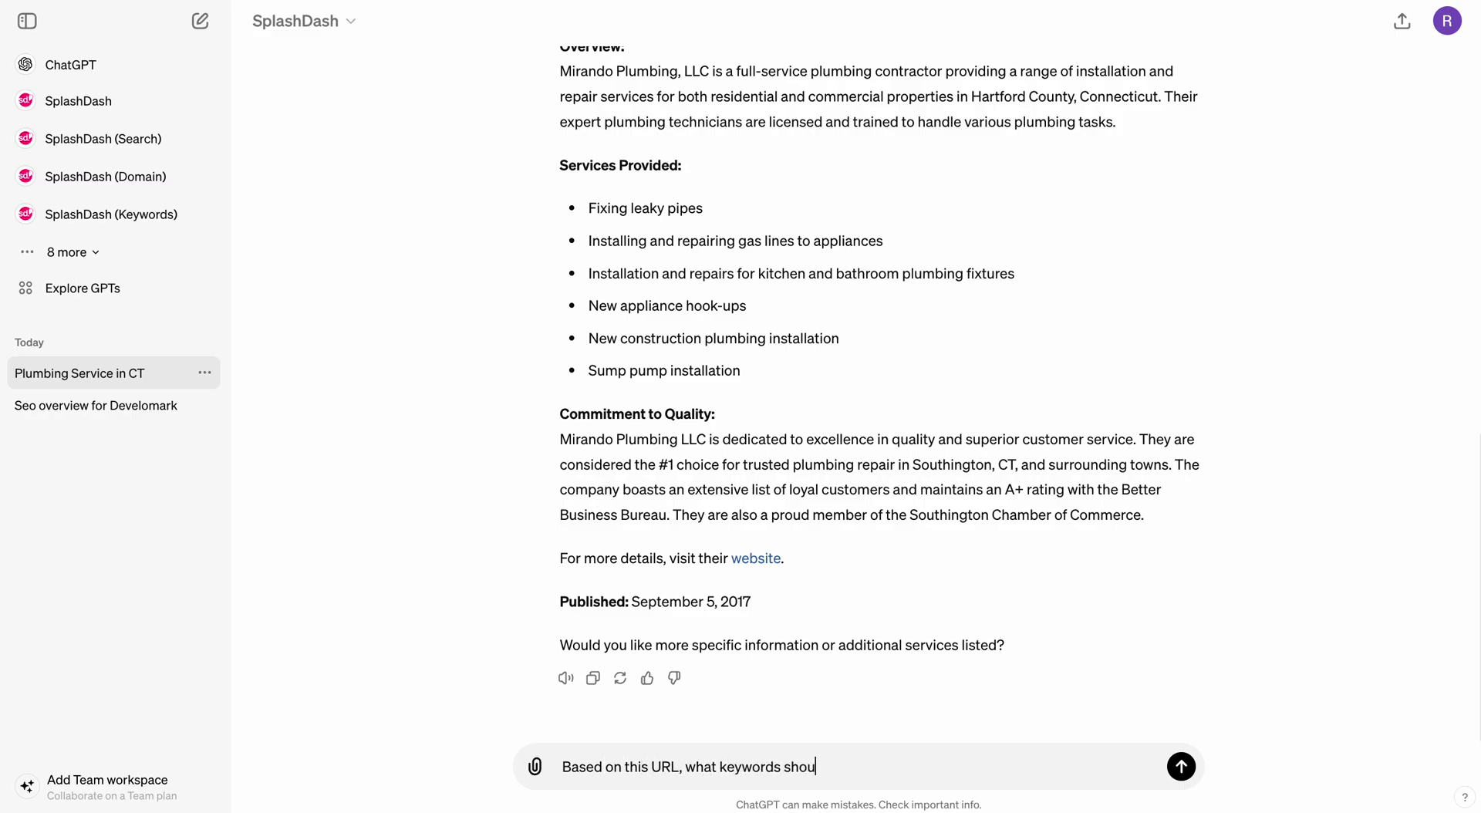
text(ld we target for SEO and marketing?)
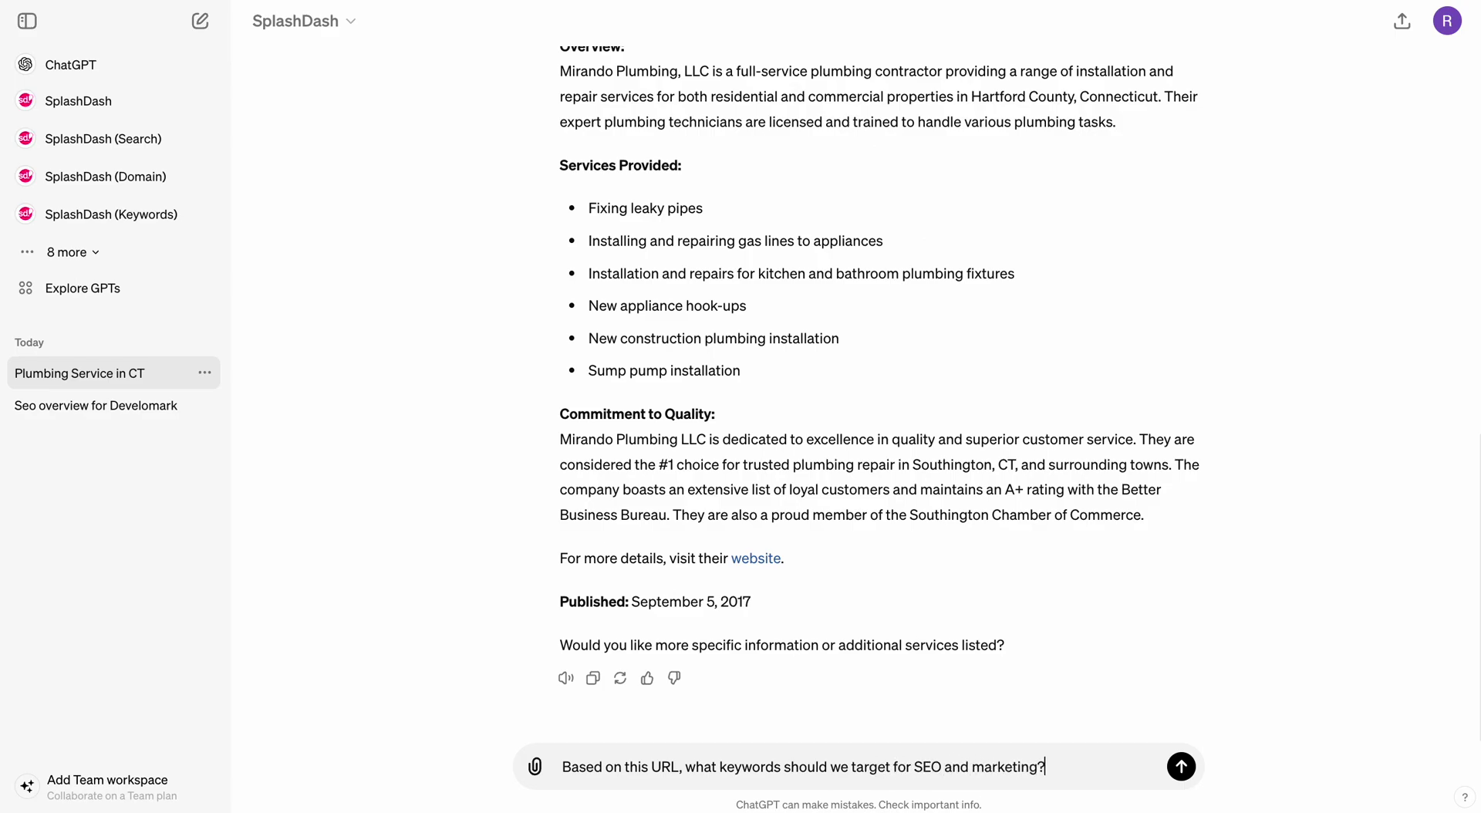
key(Return)
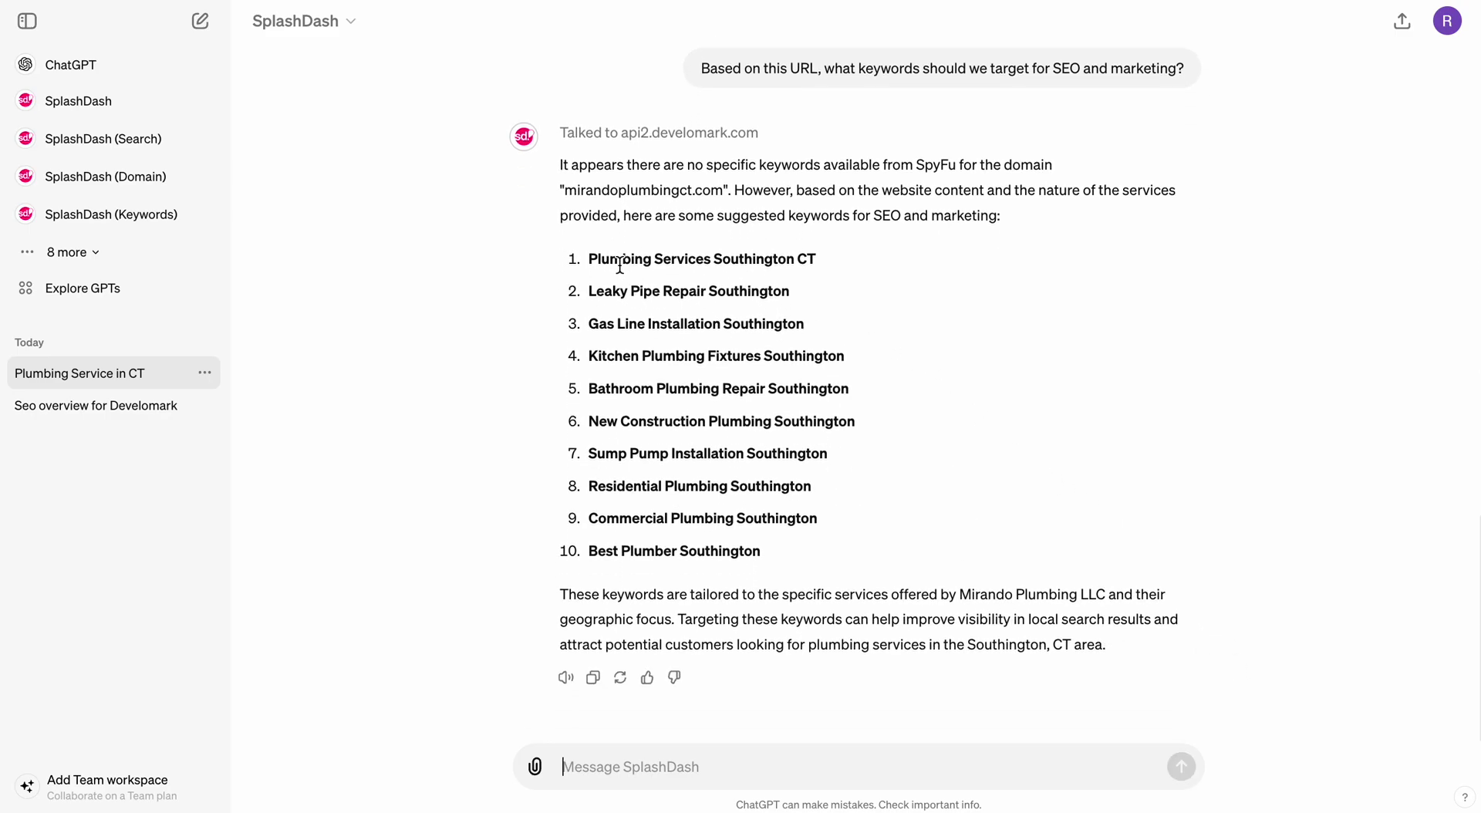
- Examine the suggested keyword list, highlighting the location words in the individual keywords and the service name in the residential one
drag(588, 258, 874, 553)
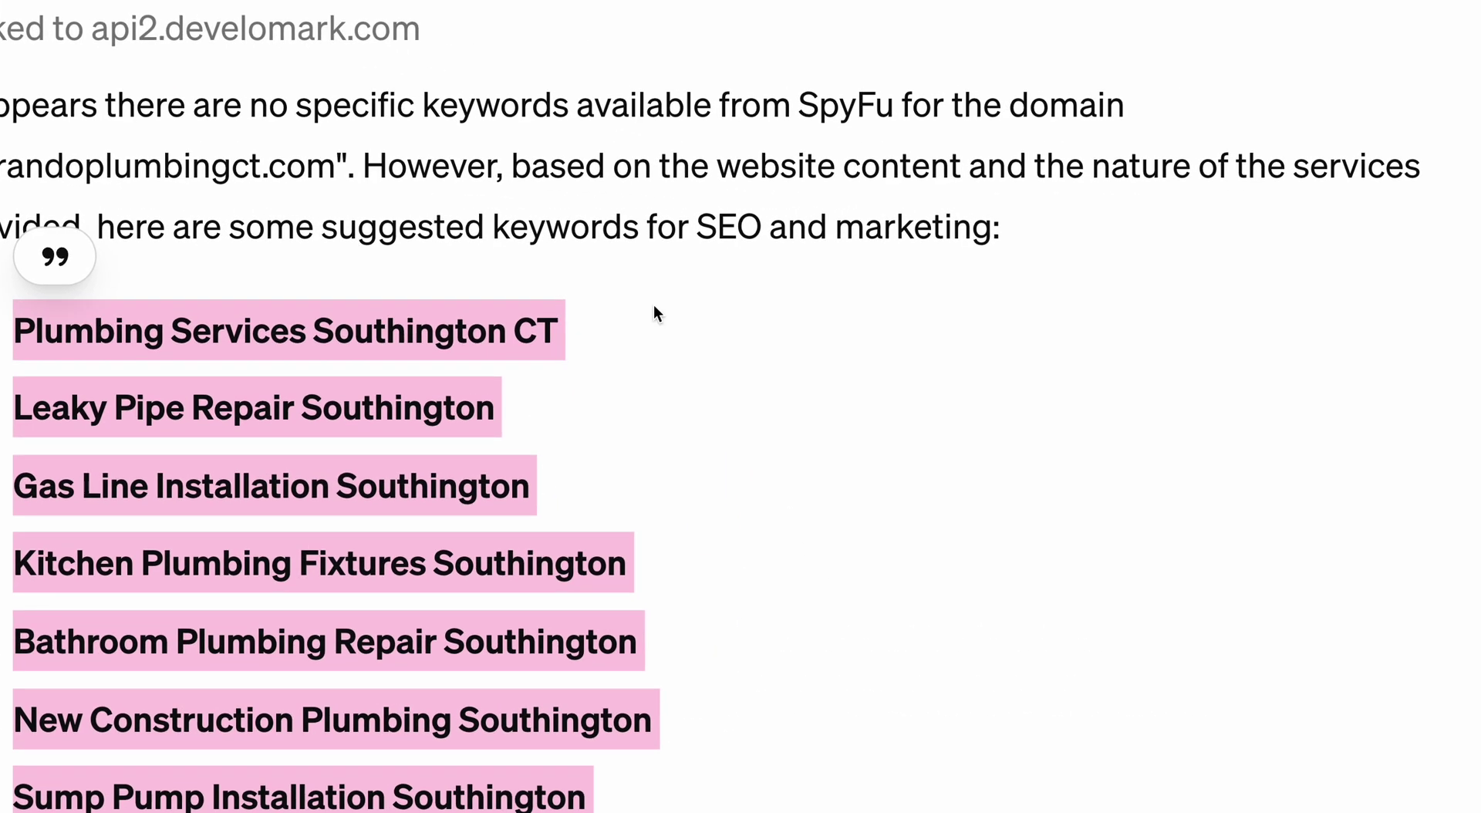
click(712, 259)
drag(429, 334, 774, 337)
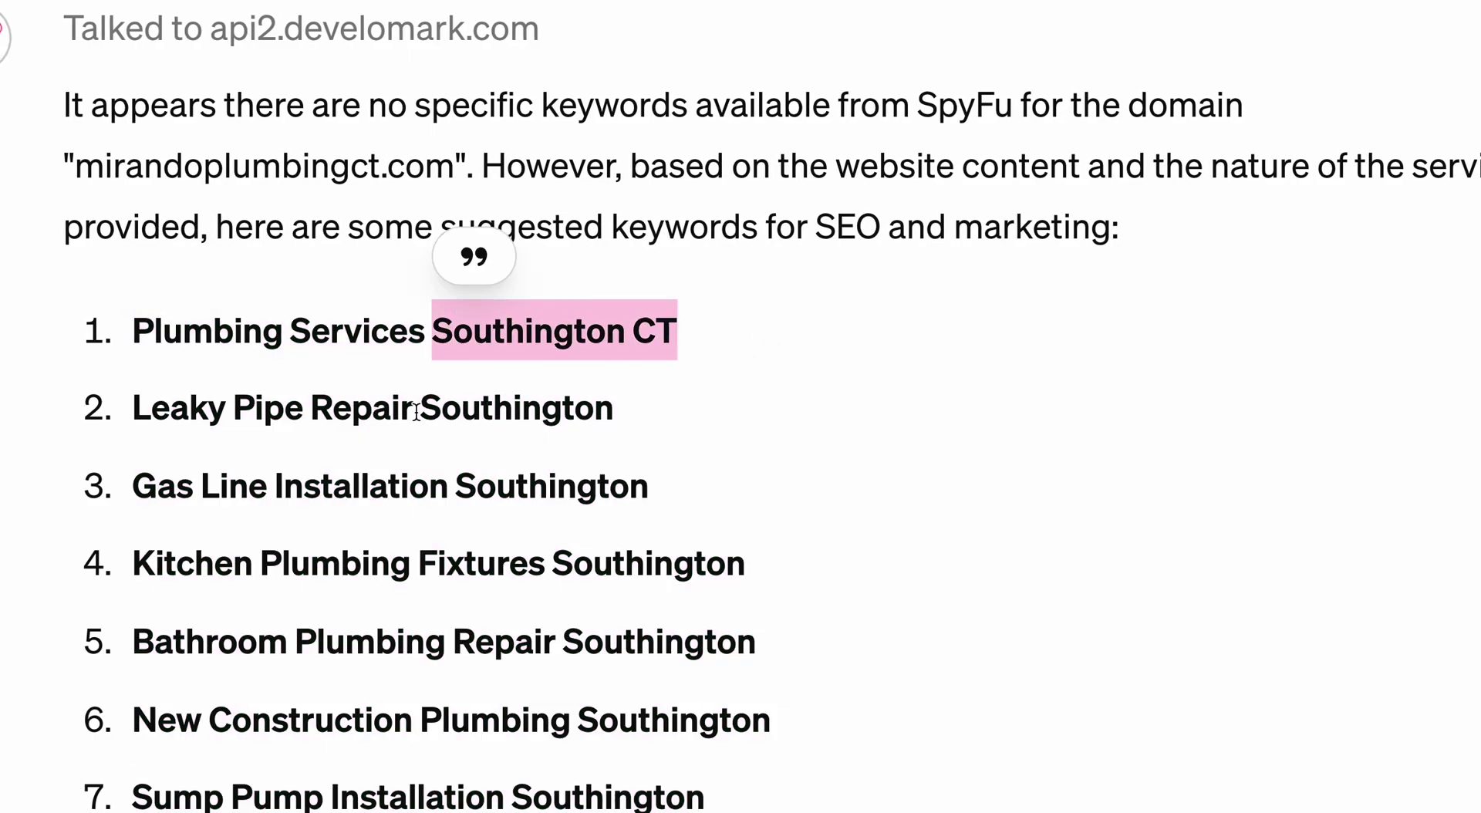
drag(414, 407, 721, 428)
drag(455, 489, 649, 491)
drag(551, 563, 747, 563)
drag(564, 564, 852, 562)
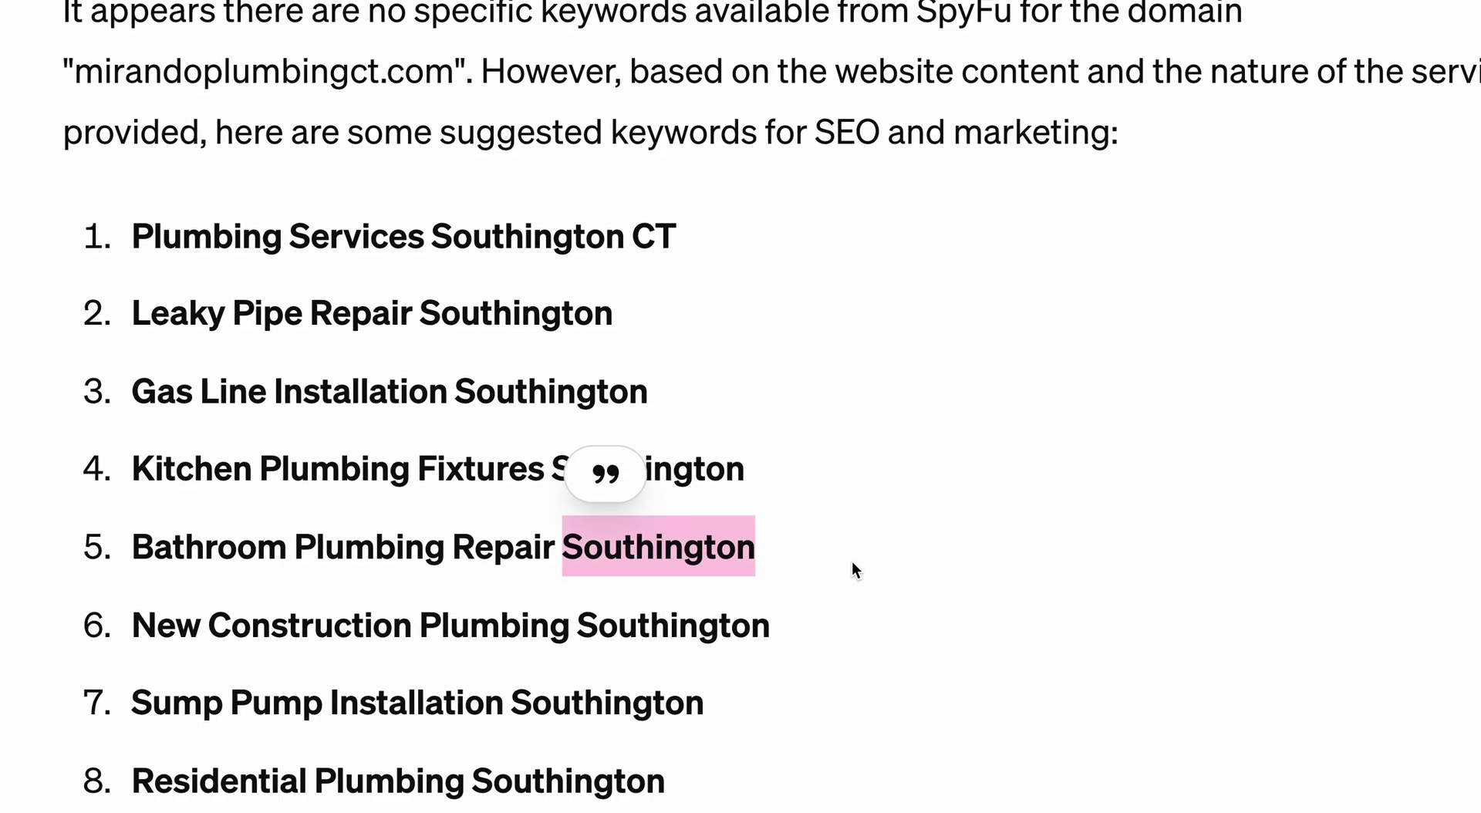
drag(578, 636, 772, 643)
drag(512, 594, 826, 595)
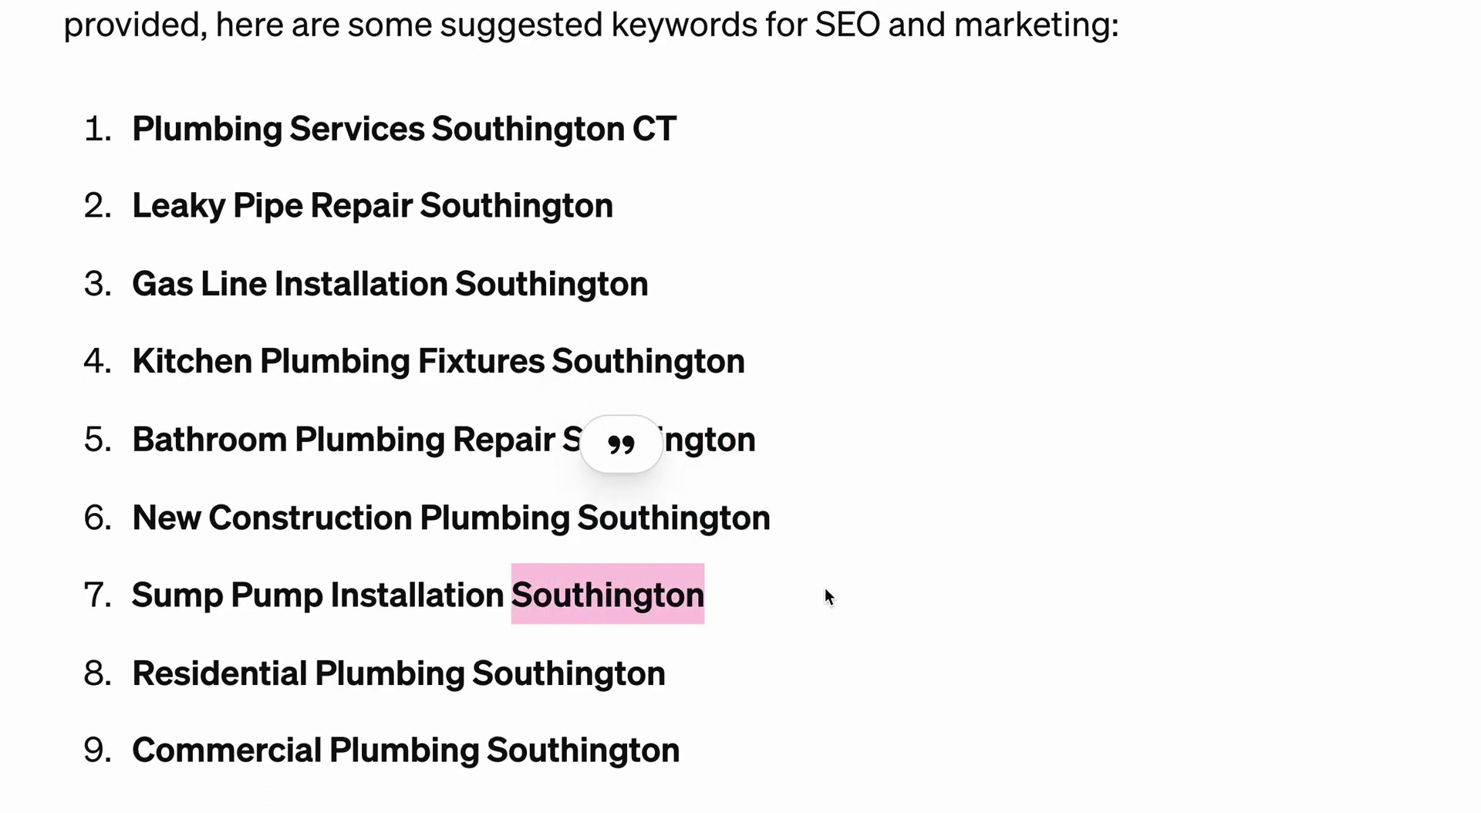
click(835, 596)
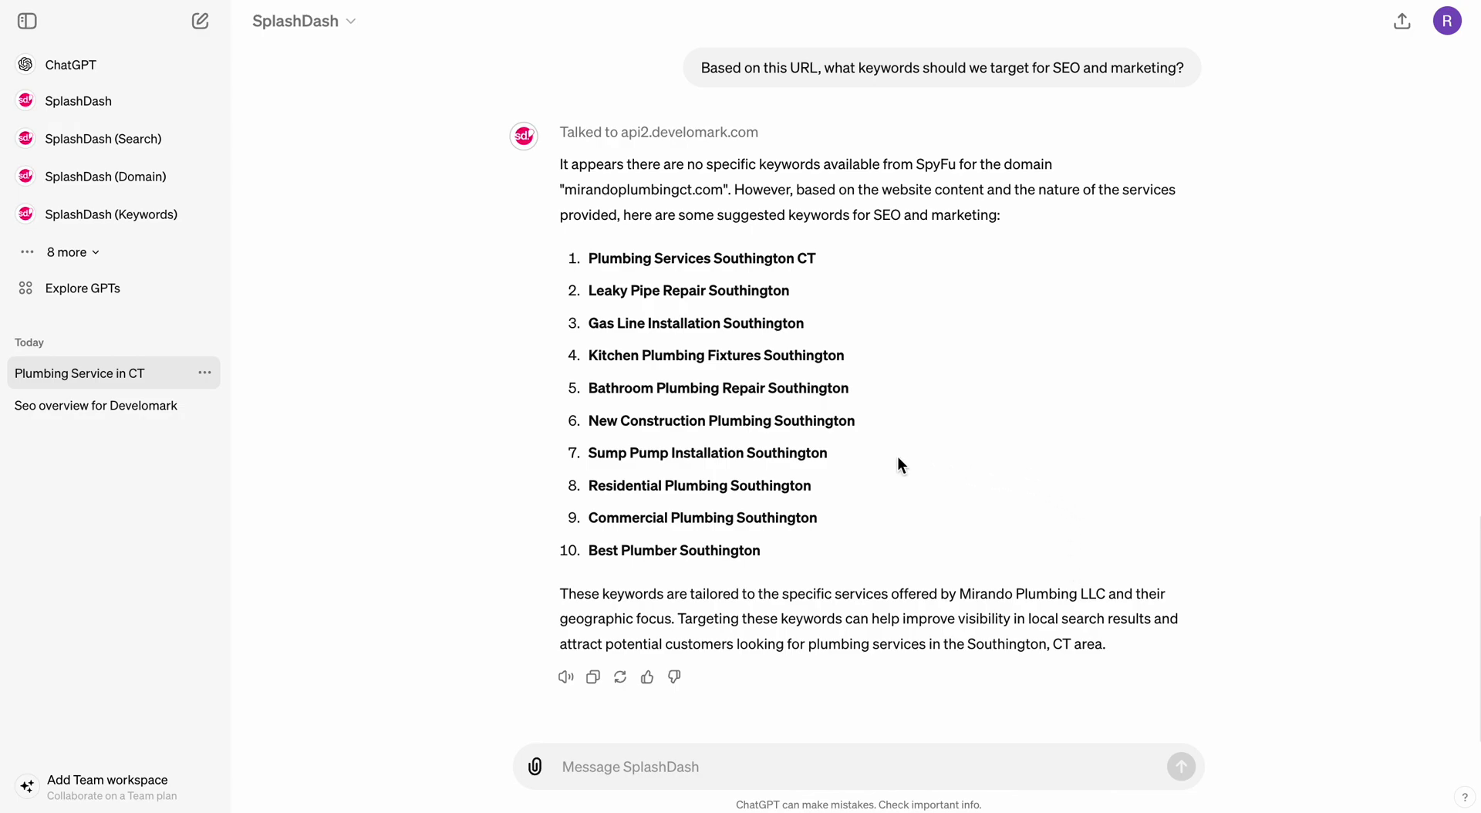
drag(588, 489, 725, 491)
- Quote all ten suggested keywords in a reply and send the prompt "Remove southington ct"
drag(588, 257, 837, 566)
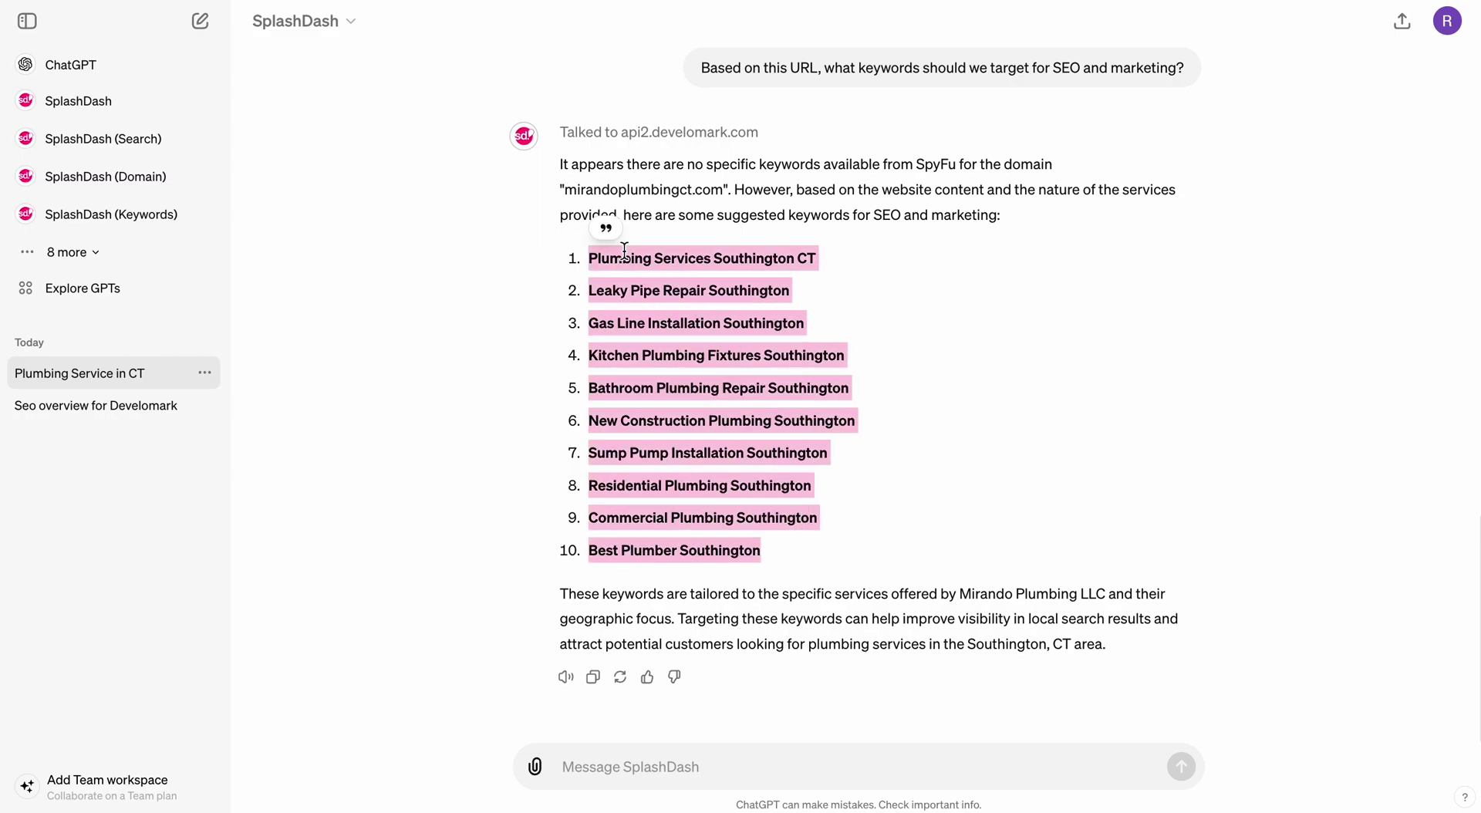
click(606, 230)
text(Remove southington ct)
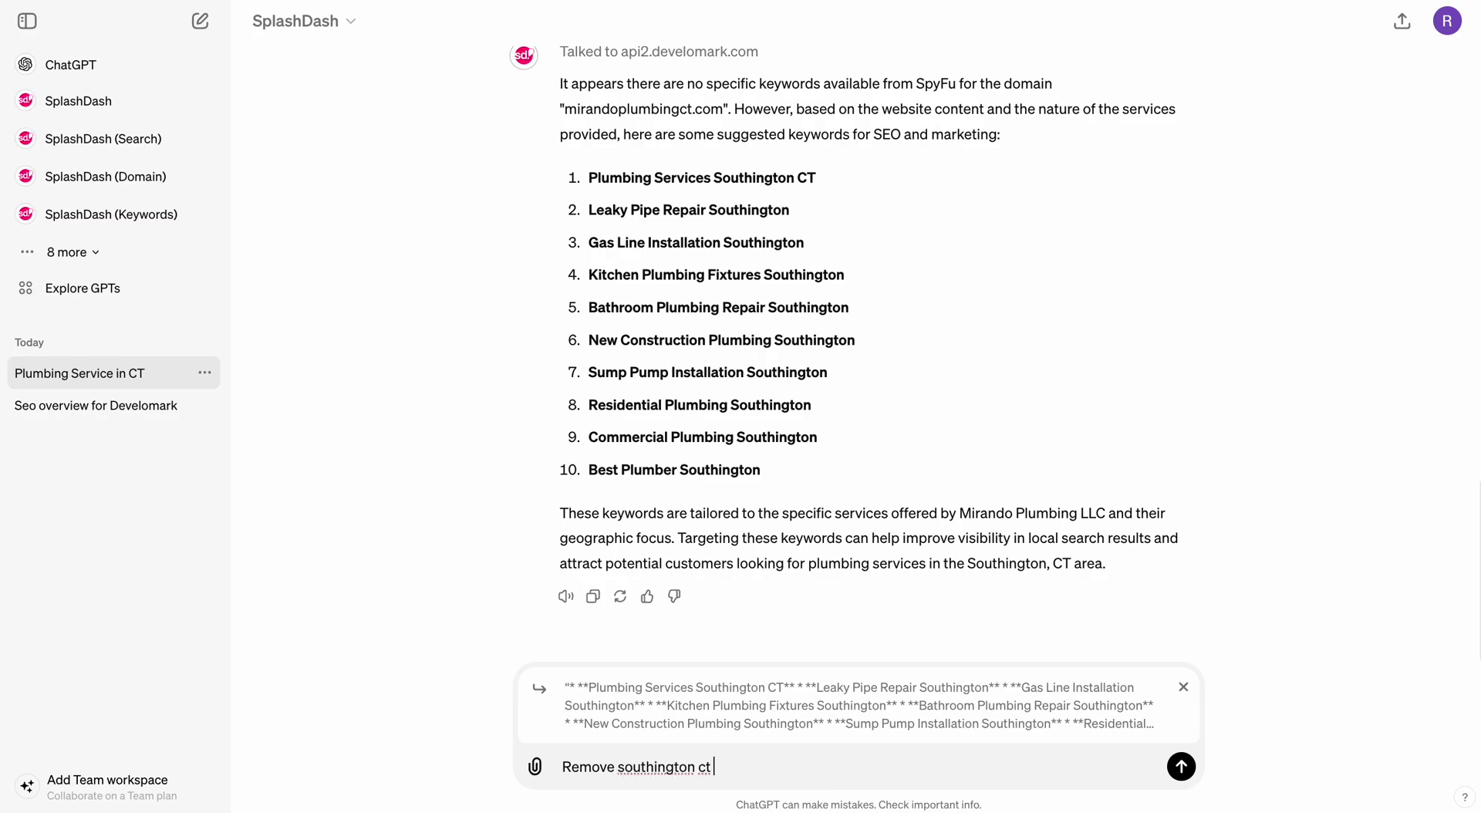
key(Return)
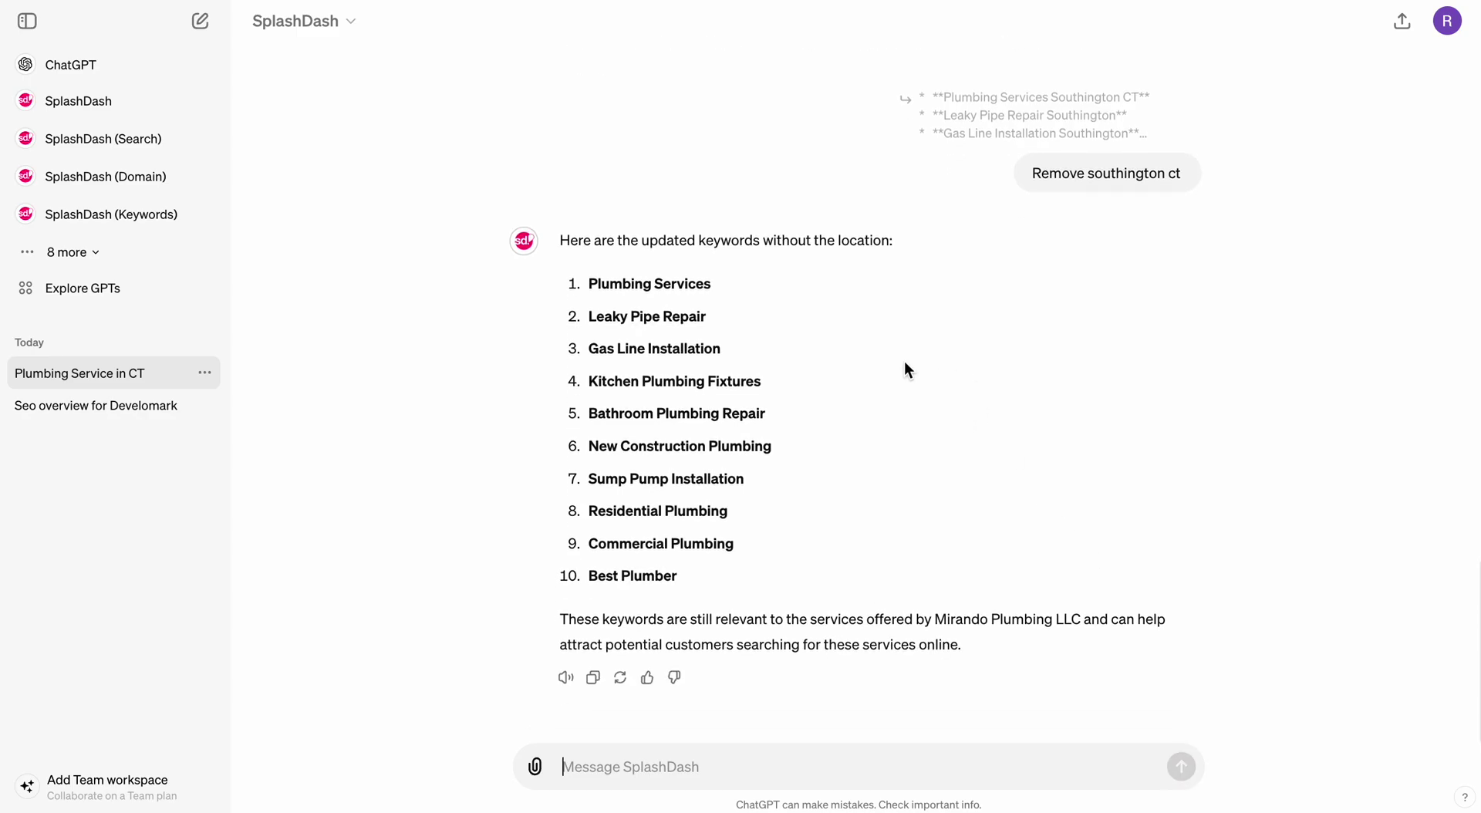
- Quote the updated ten-keyword list in a new message and mention SplashDash (Keywords)
drag(588, 284, 677, 577)
click(608, 251)
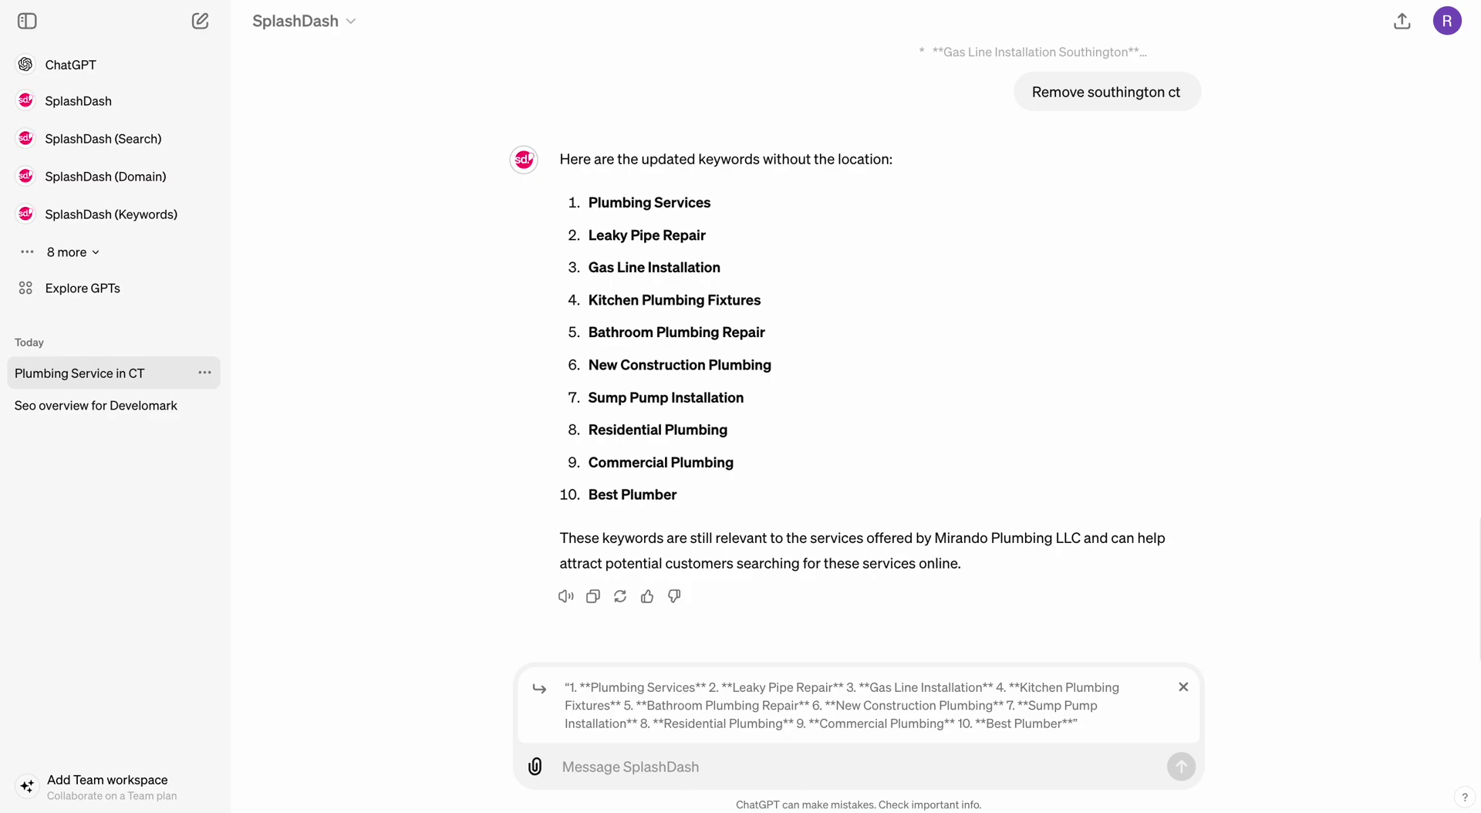
text(@keyword)
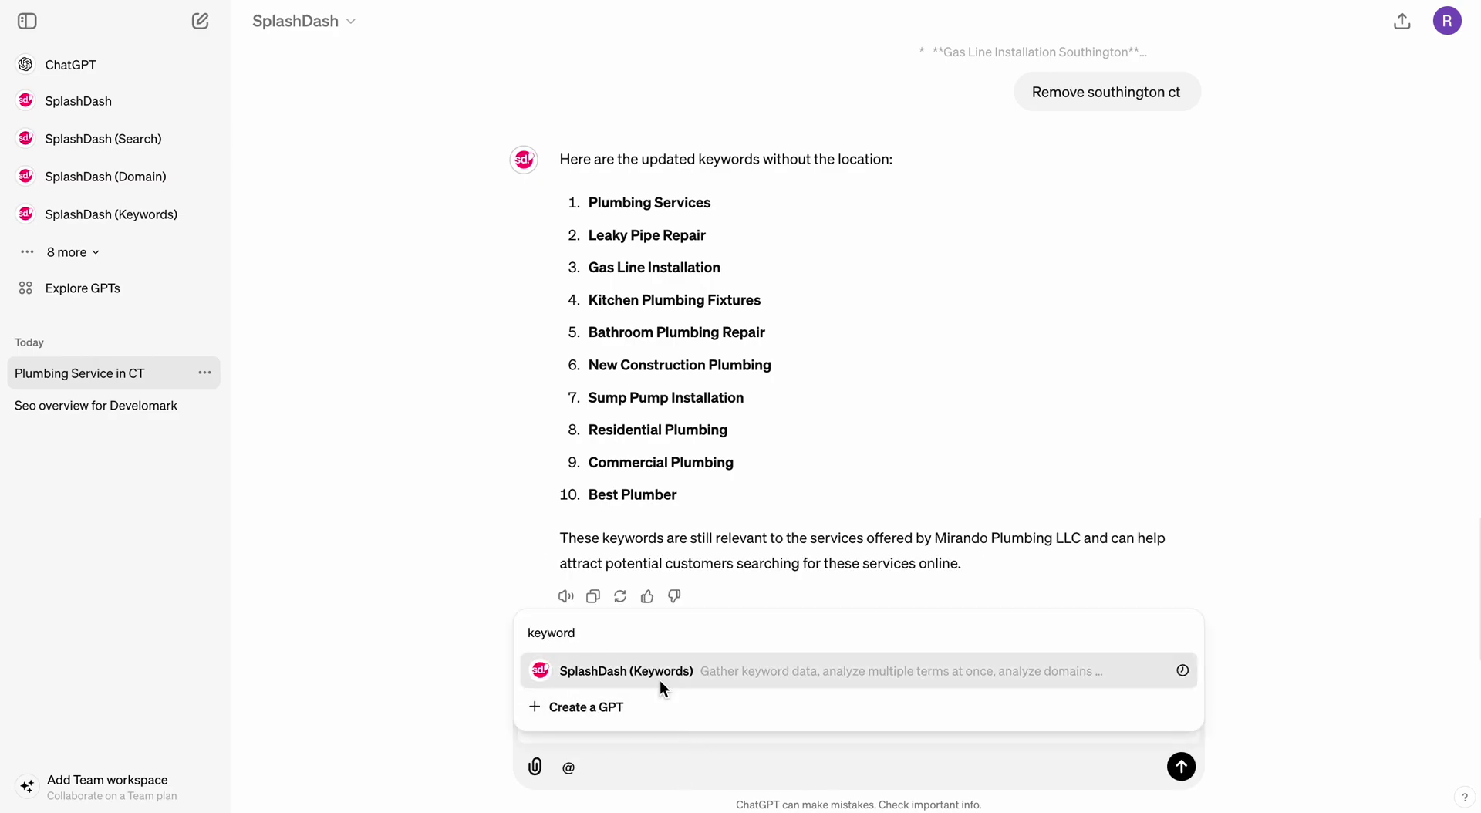
click(661, 684)
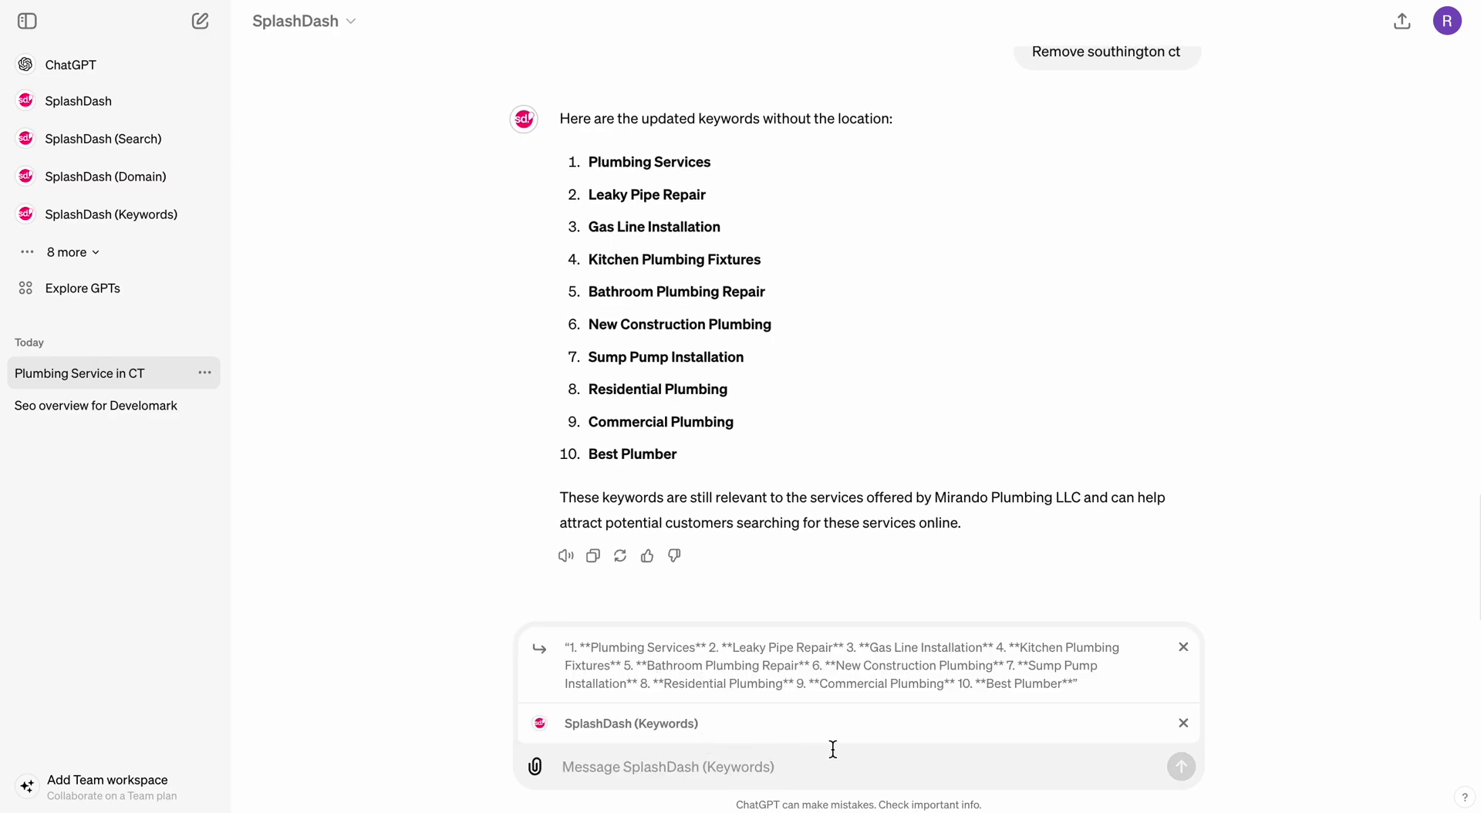
- Send the prompt "Keyword research on all of these domains. Organize from highest to lowest volume. Only include term, volume, cpc, competiton"
text(Keywords)
key(BackSpace)
text(research on all of th)
key(BackSpace)
key(BackSpace)
text(these domains. Organize from highest to lowest volume. Only include term, bol)
key(BackSpace)
key(BackSpace)
key(BackSpace)
text(volume,)
key(BackSpace)
key(BackSpace)
text(me, cpc, compet)
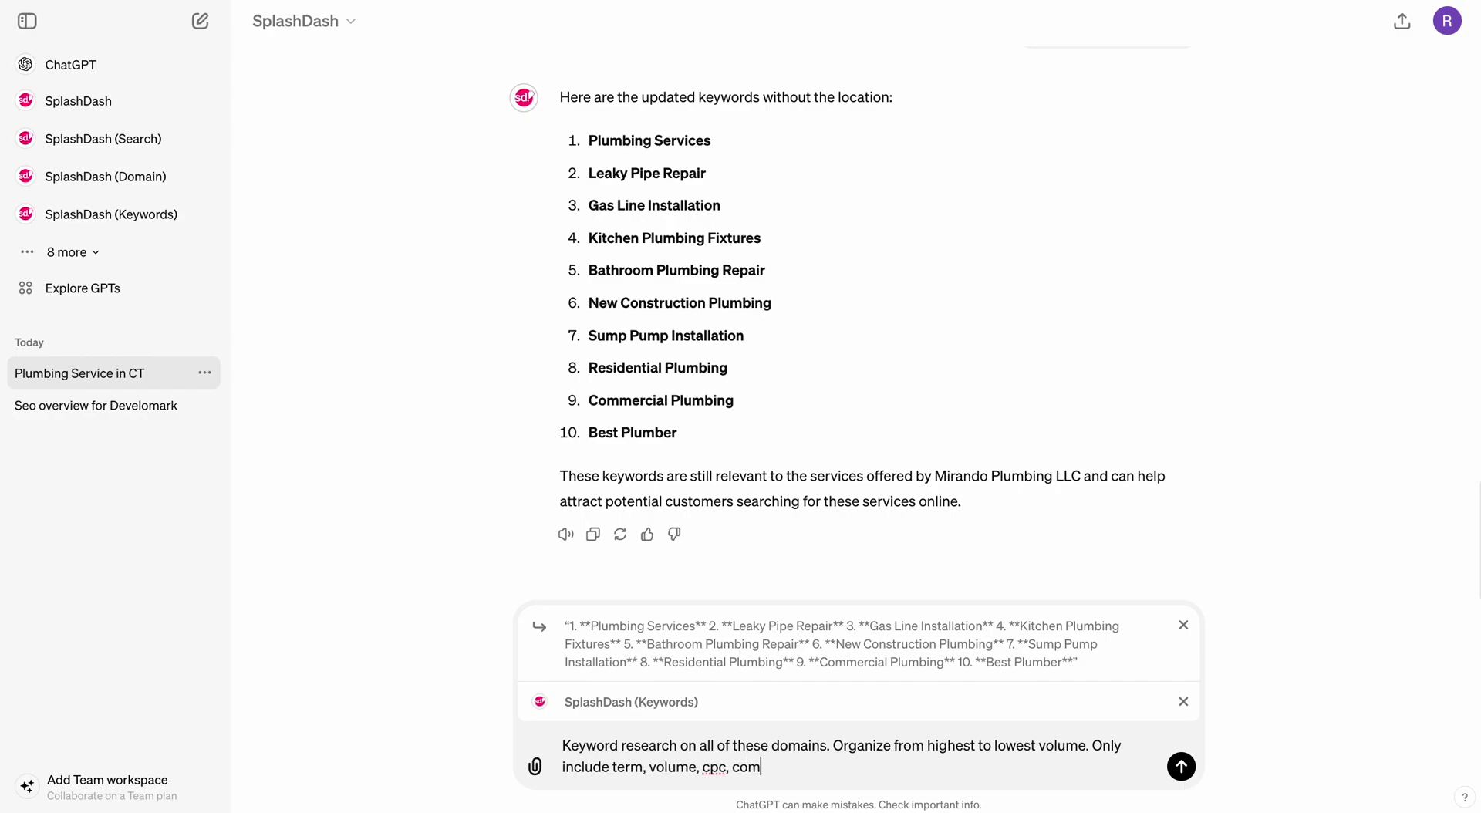
text(iton)
key(Return)
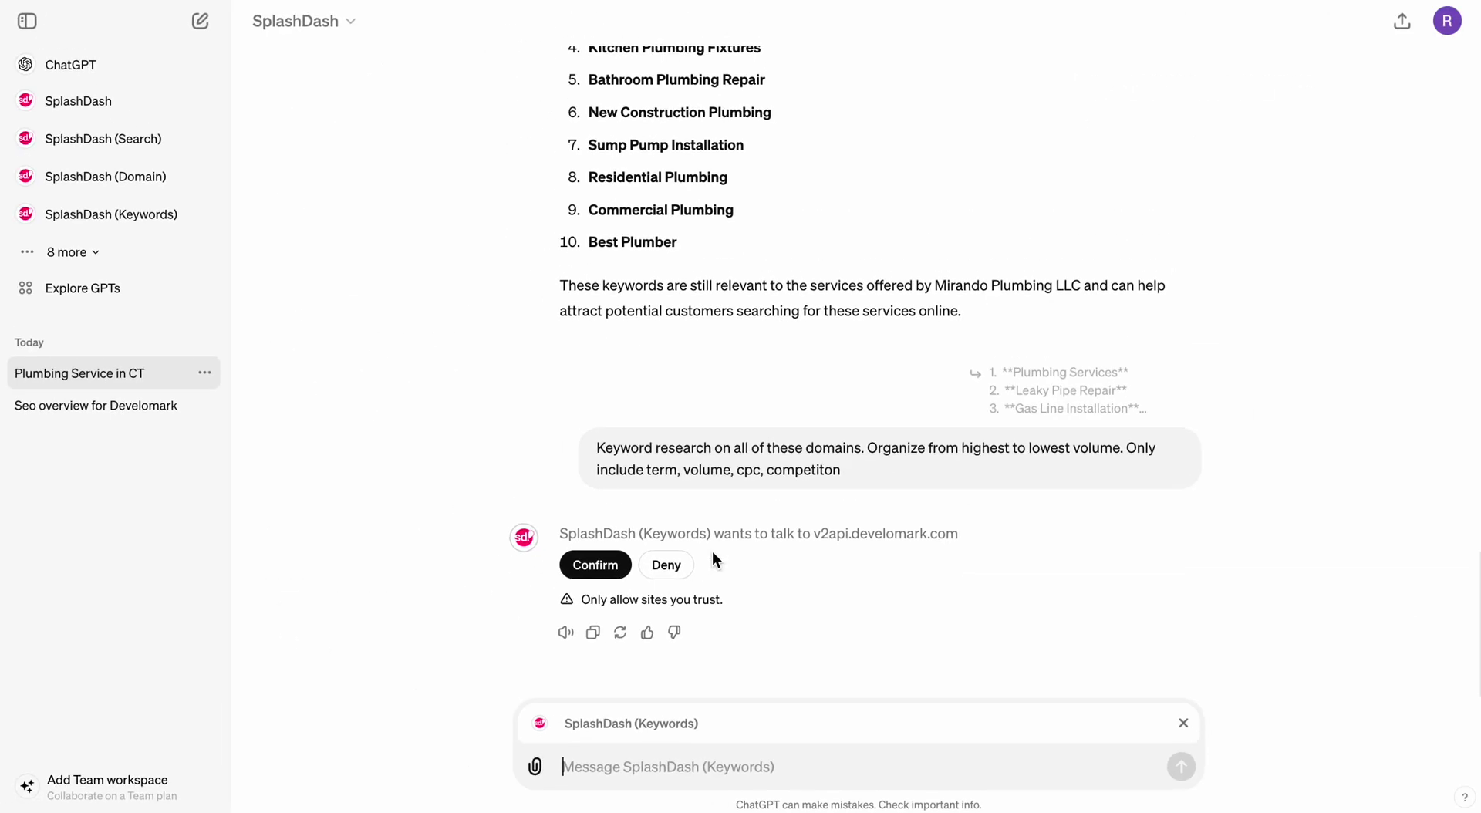
- Check the keywords and country code that SplashDash (Keywords) will share with v2api.develomark.com and allow the request
click(764, 533)
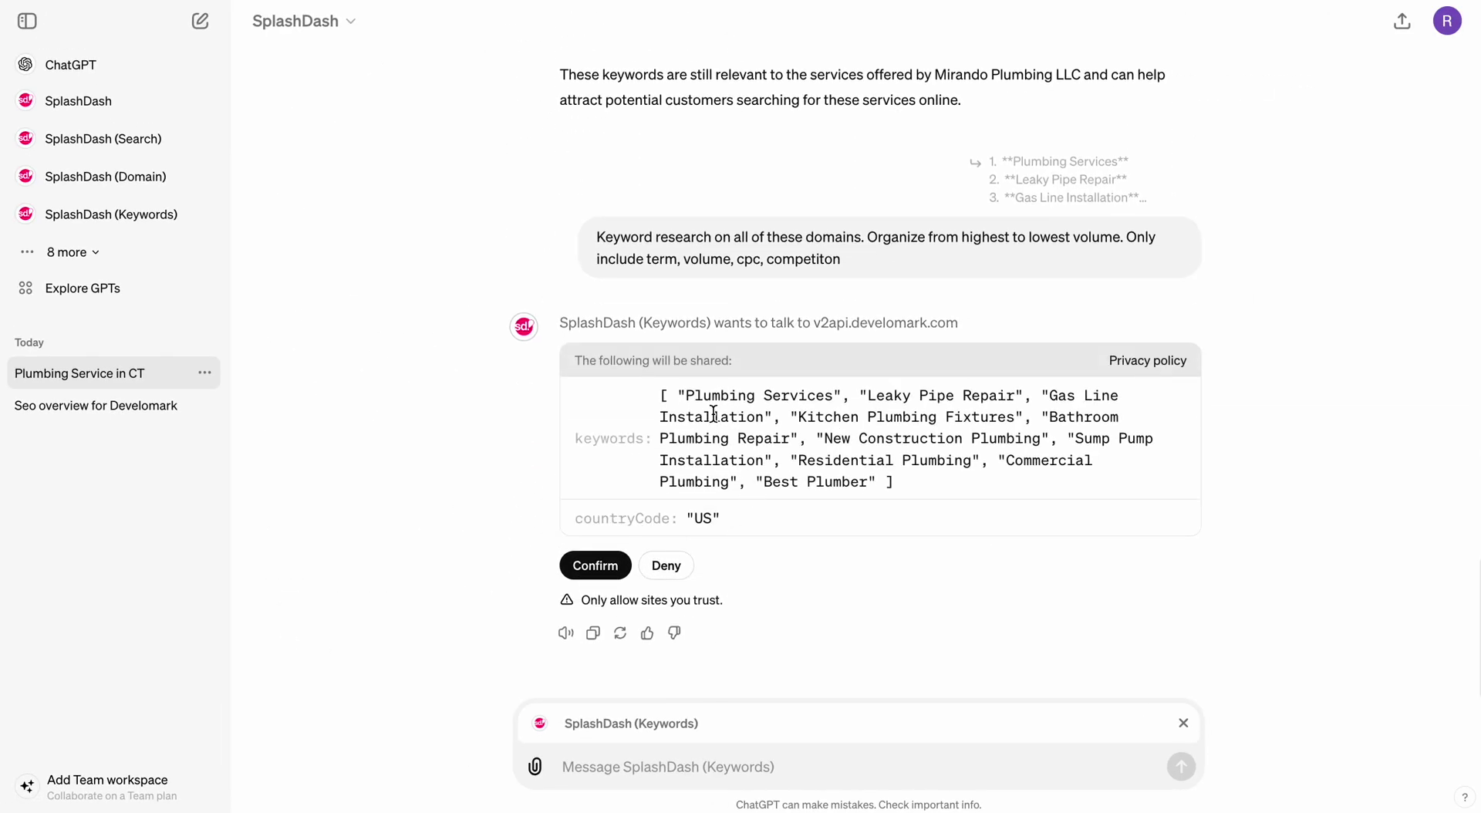
drag(661, 395, 894, 484)
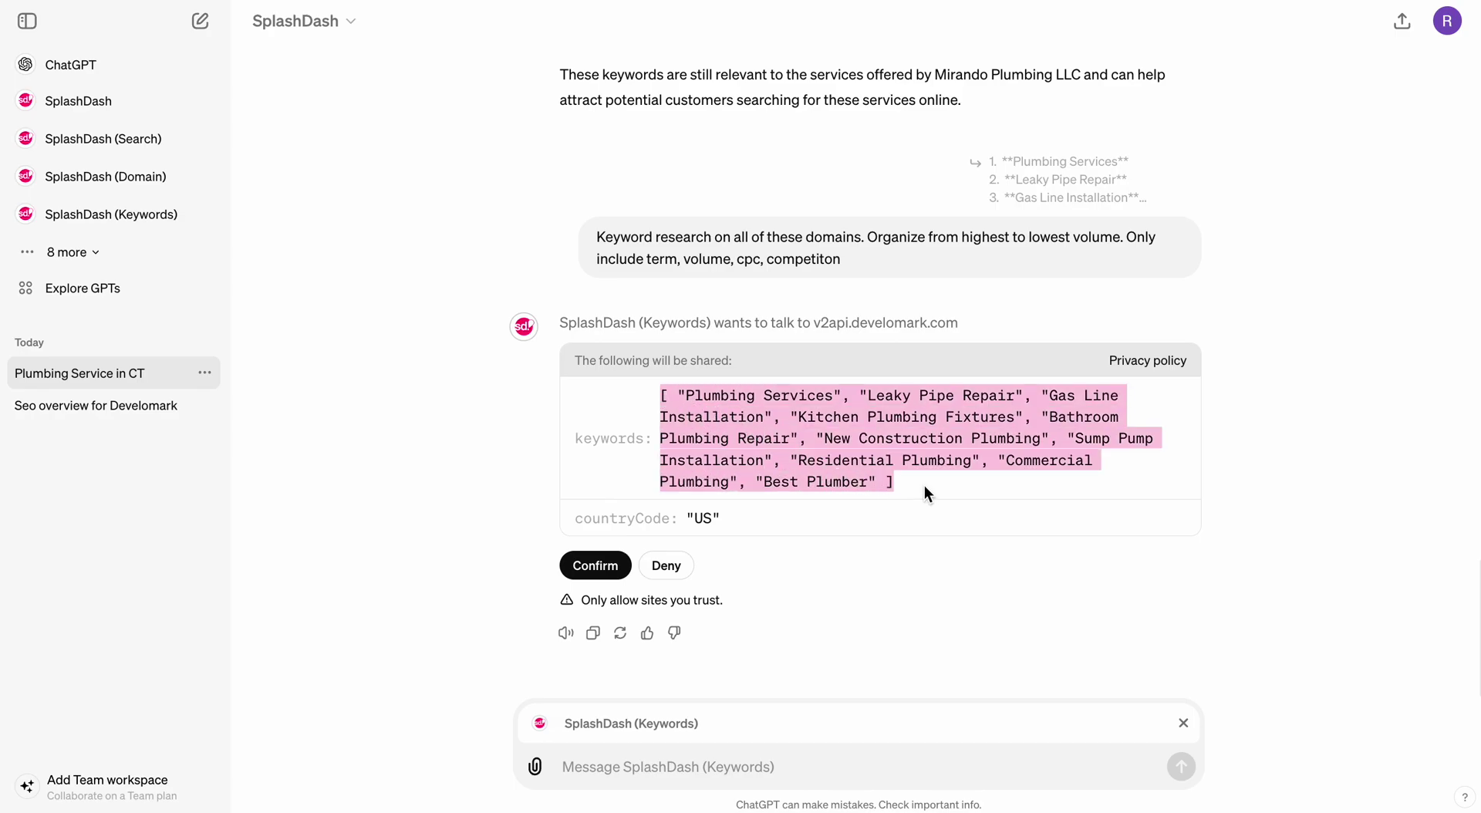
click(594, 565)
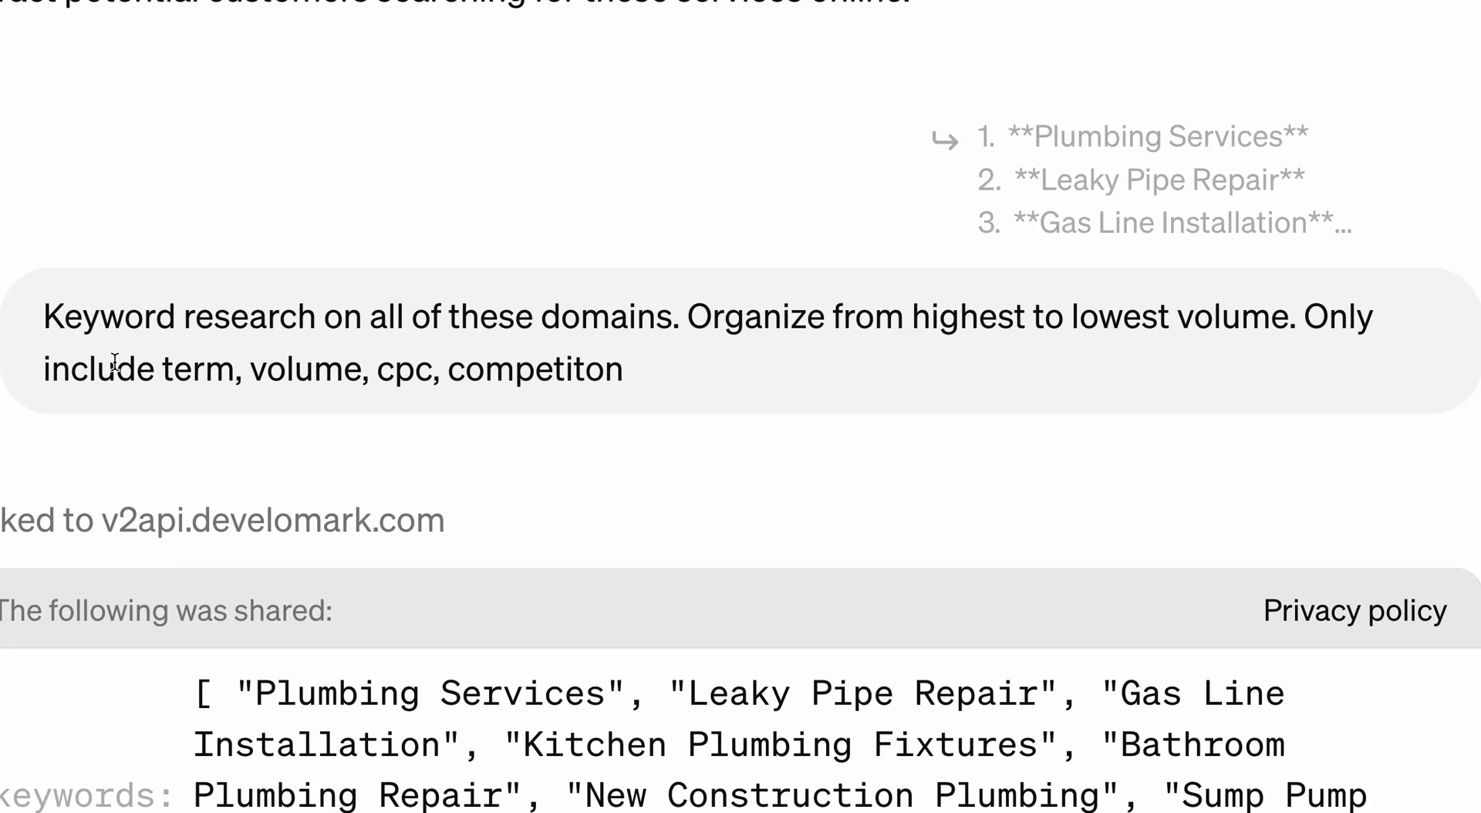
- Review the requested columns in the sent prompt and highlight the term and volume of Plumbing Services in the keyword table
drag(117, 366, 291, 366)
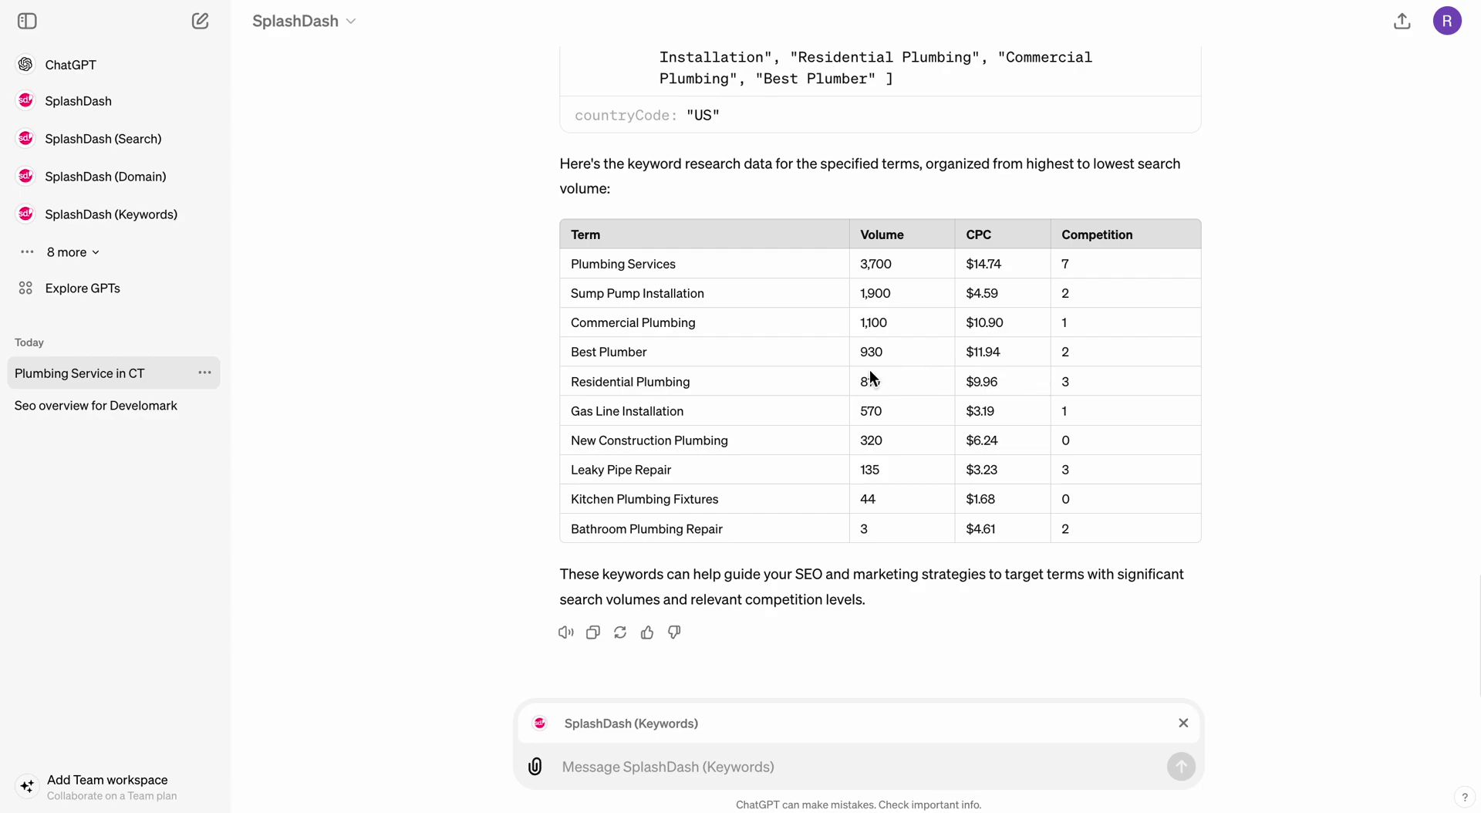
drag(580, 275, 672, 265)
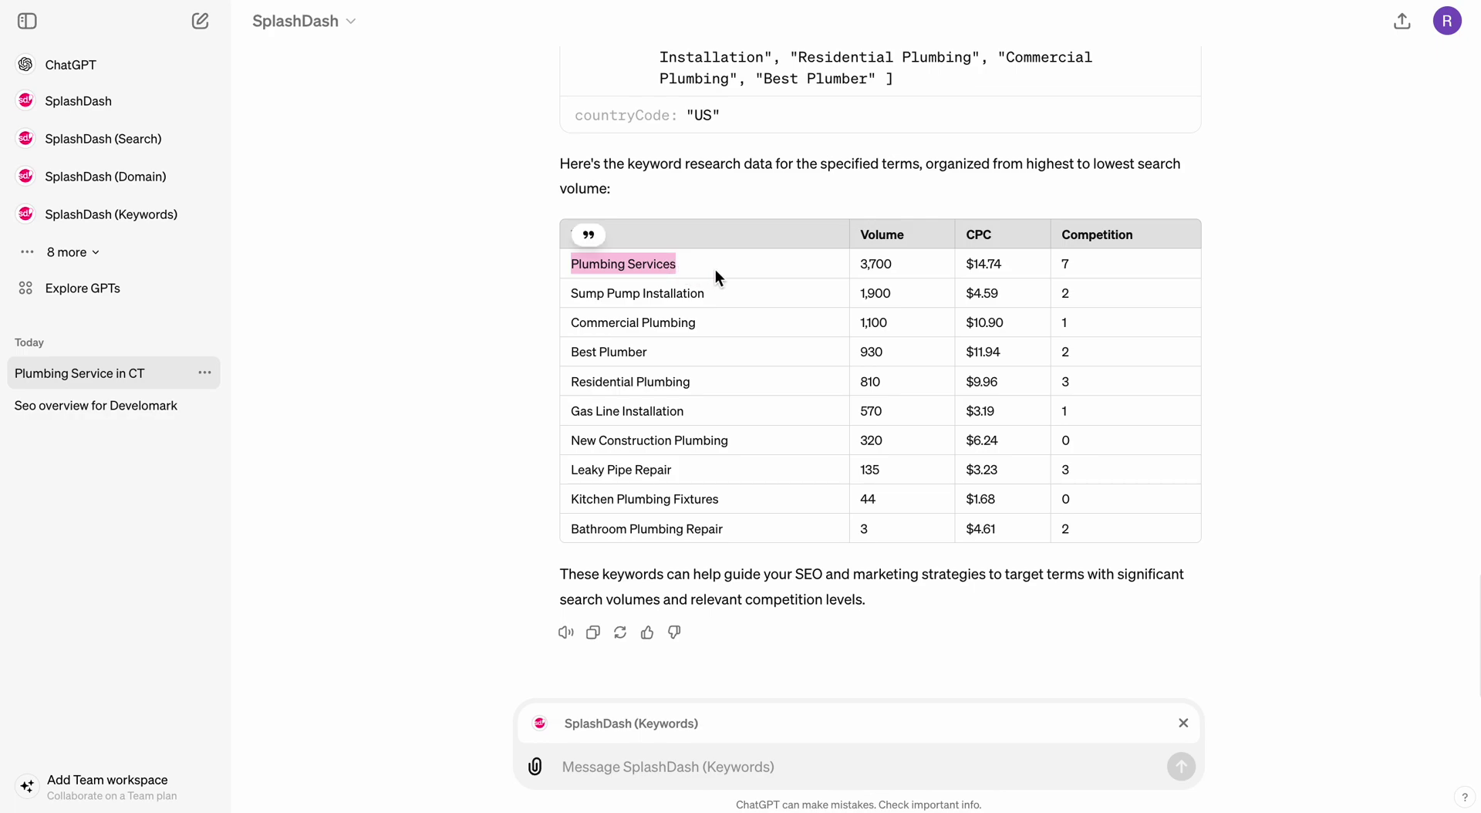
drag(855, 263, 910, 263)
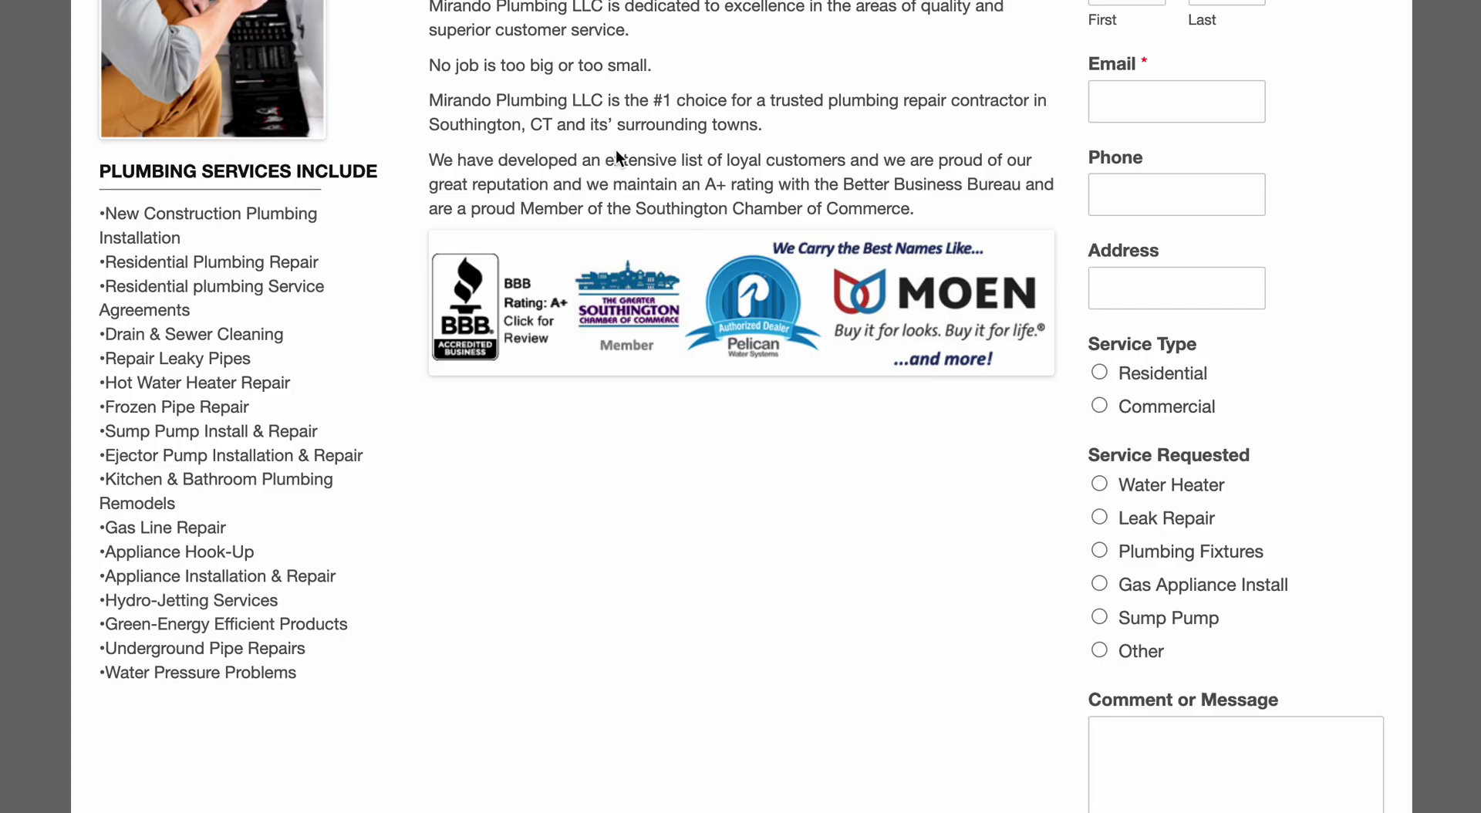
- Open the page source of the Mirando Plumbing homepage and highlight the text of its title tag
right_click(422, 506)
click(494, 812)
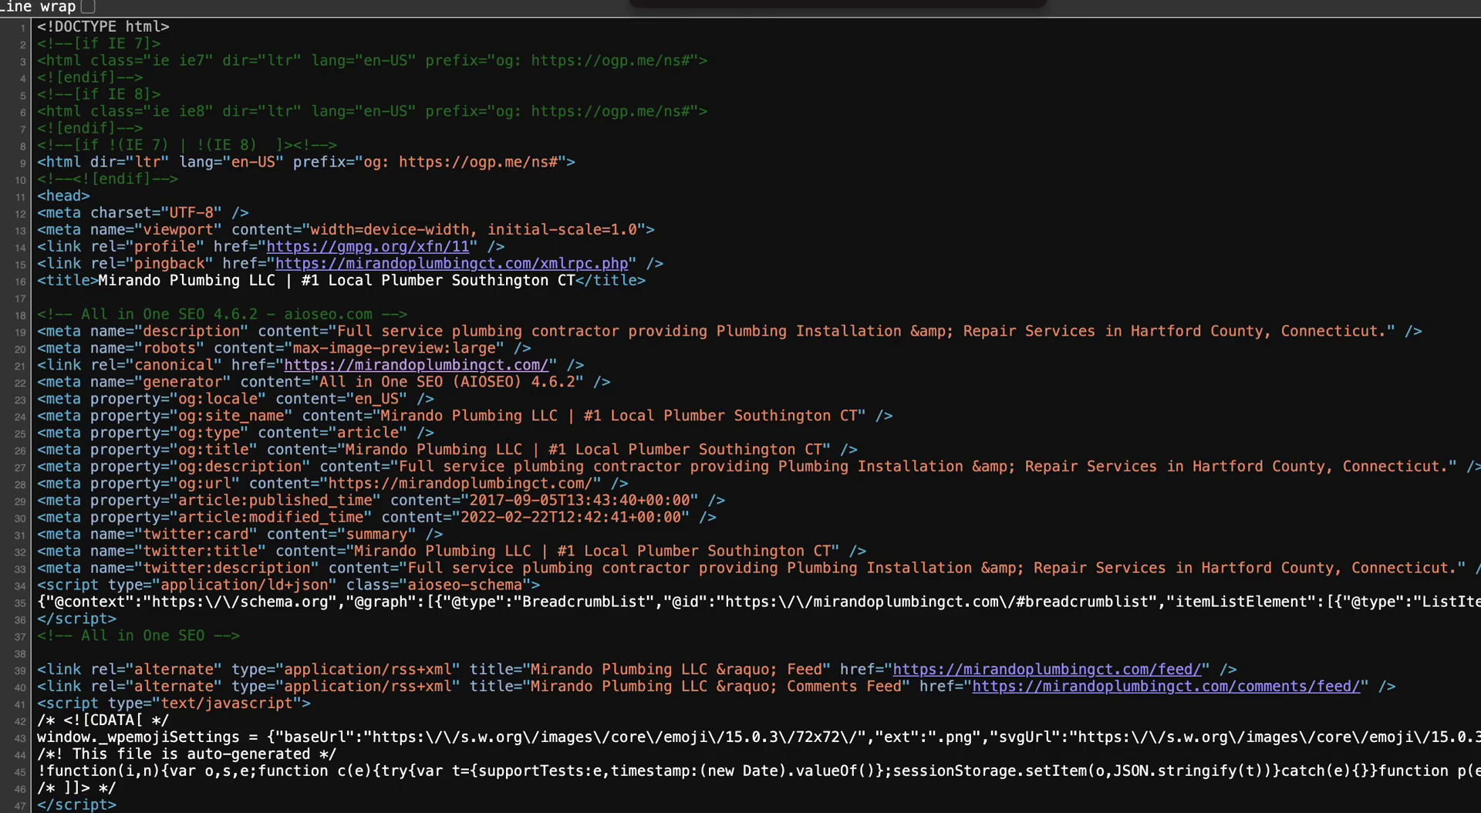
text(<title)
drag(99, 280, 581, 282)
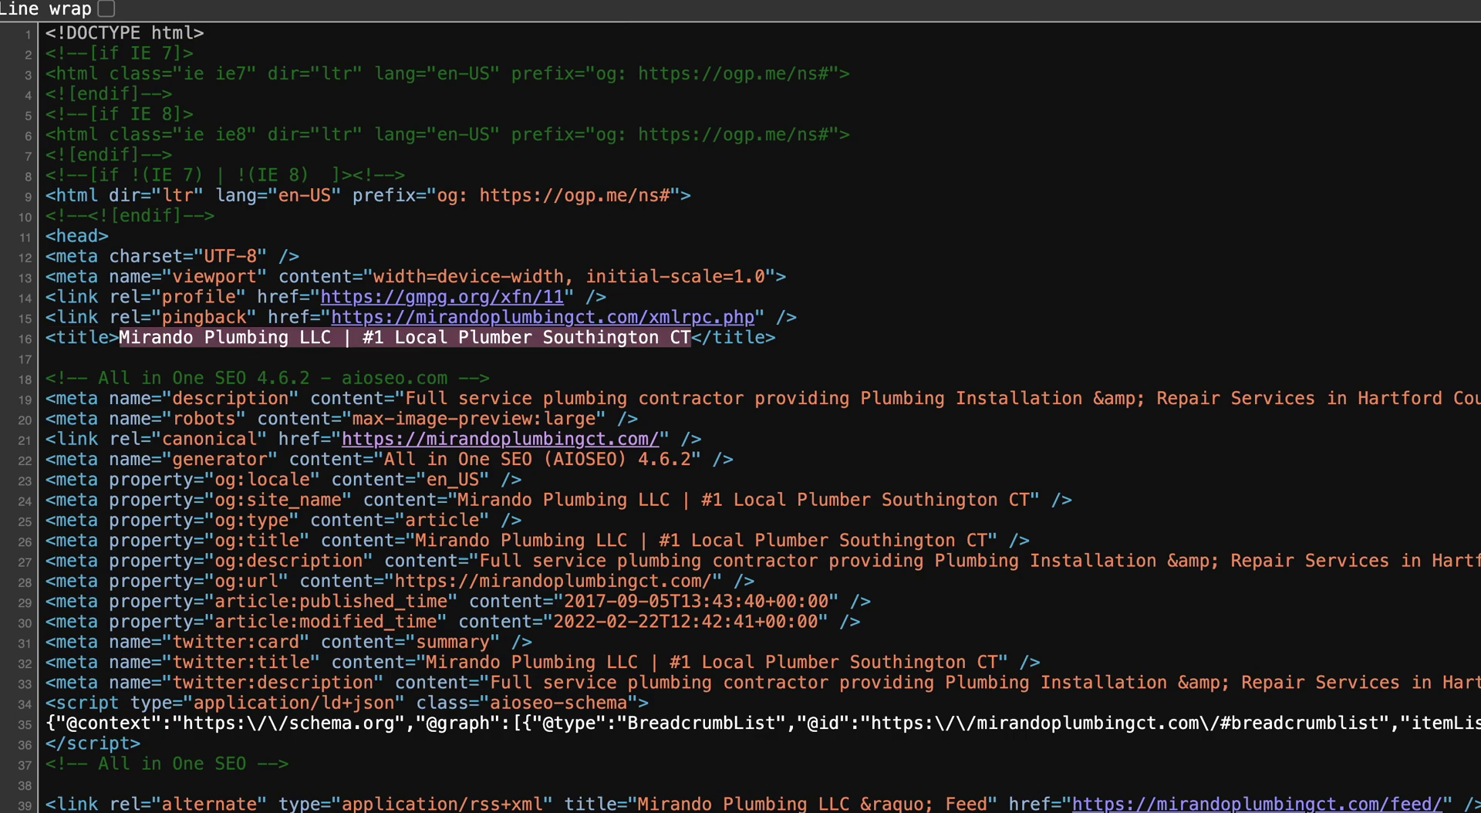
- Return to the ChatGPT keyword table and highlight the terms Plumbing Services and Best Plumber for comparison
key(ctrl+Tab)
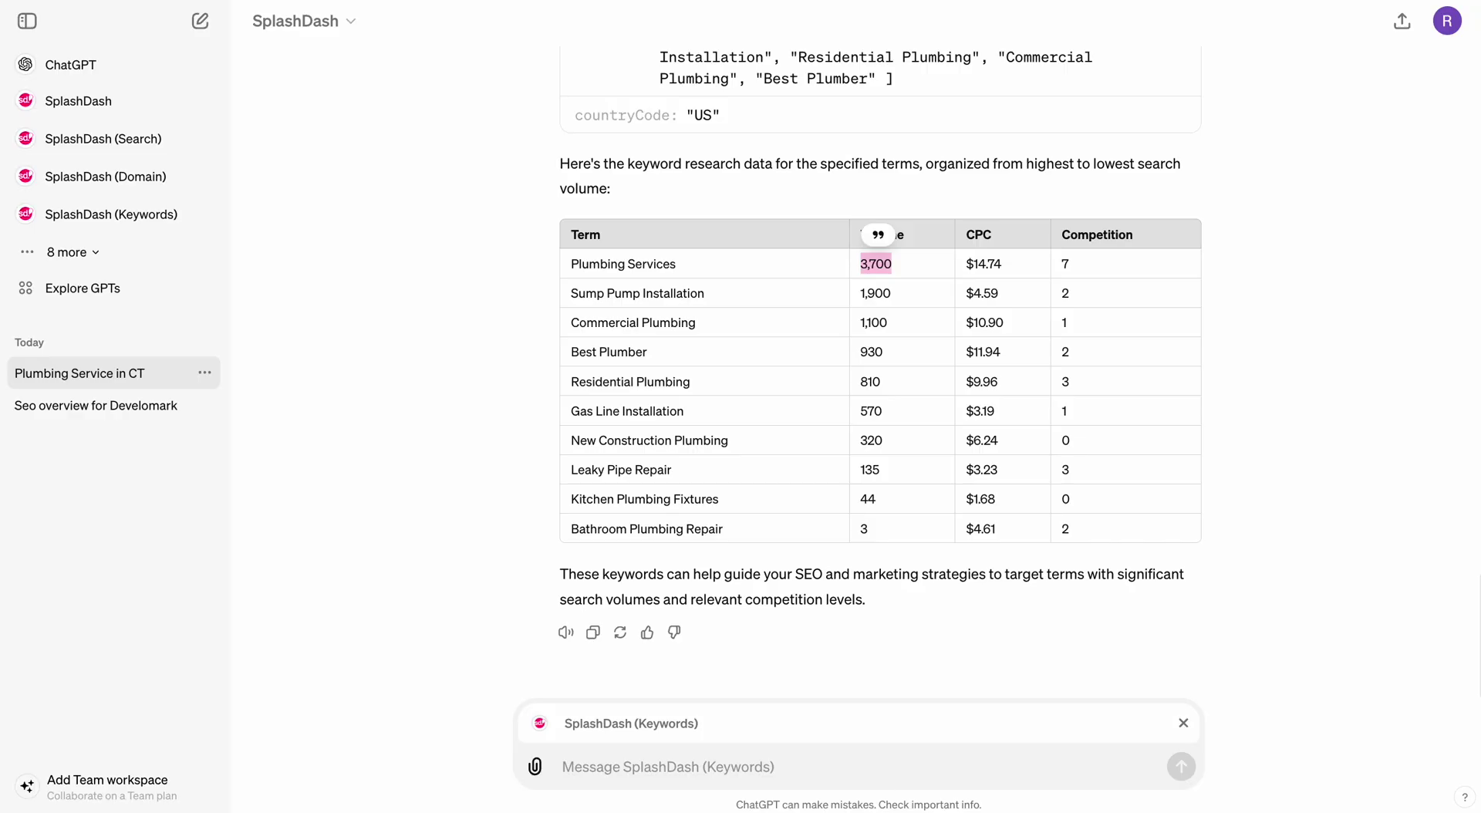
drag(581, 263, 698, 264)
click(699, 263)
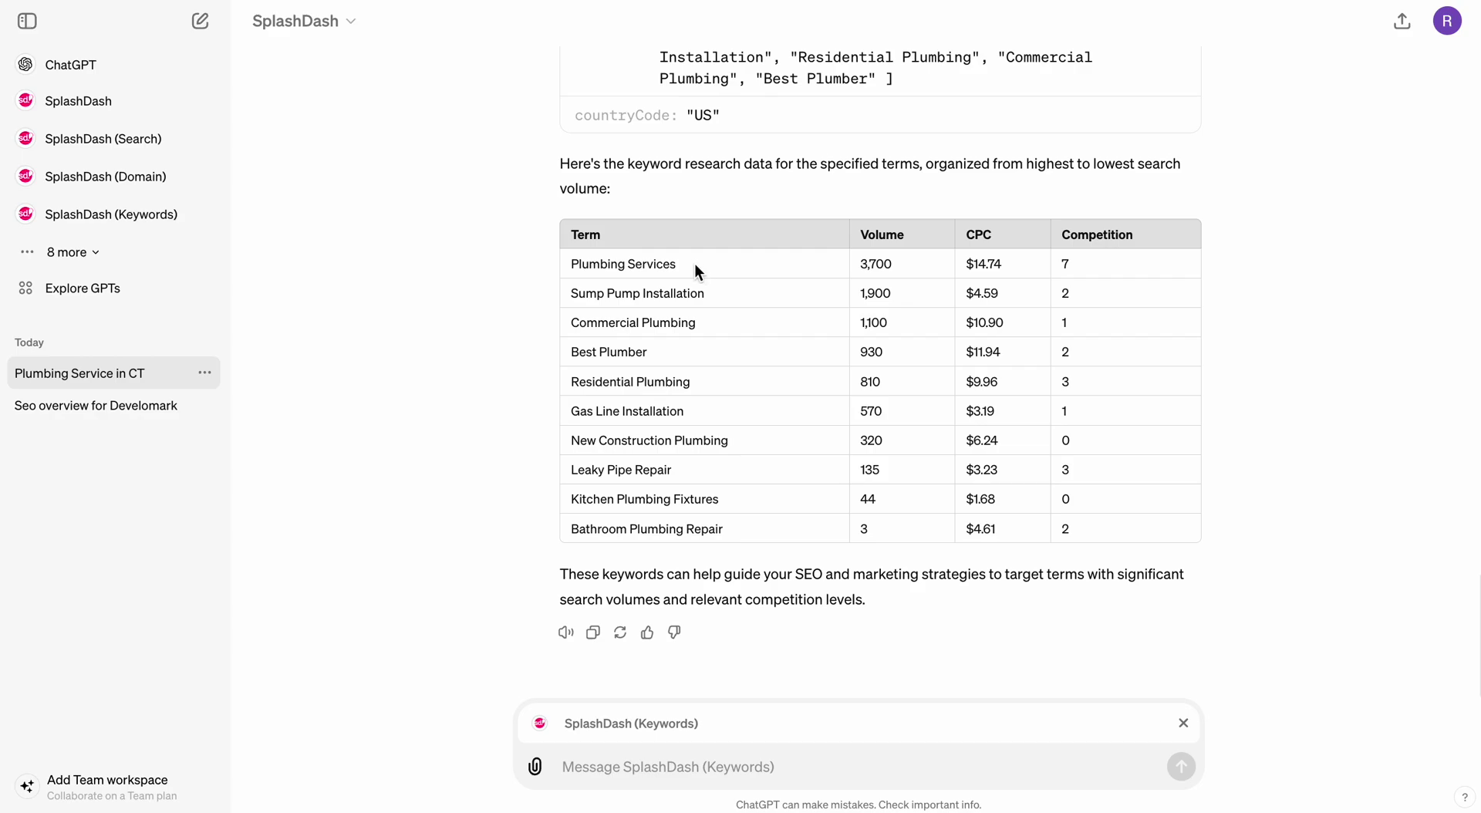
drag(564, 353, 659, 352)
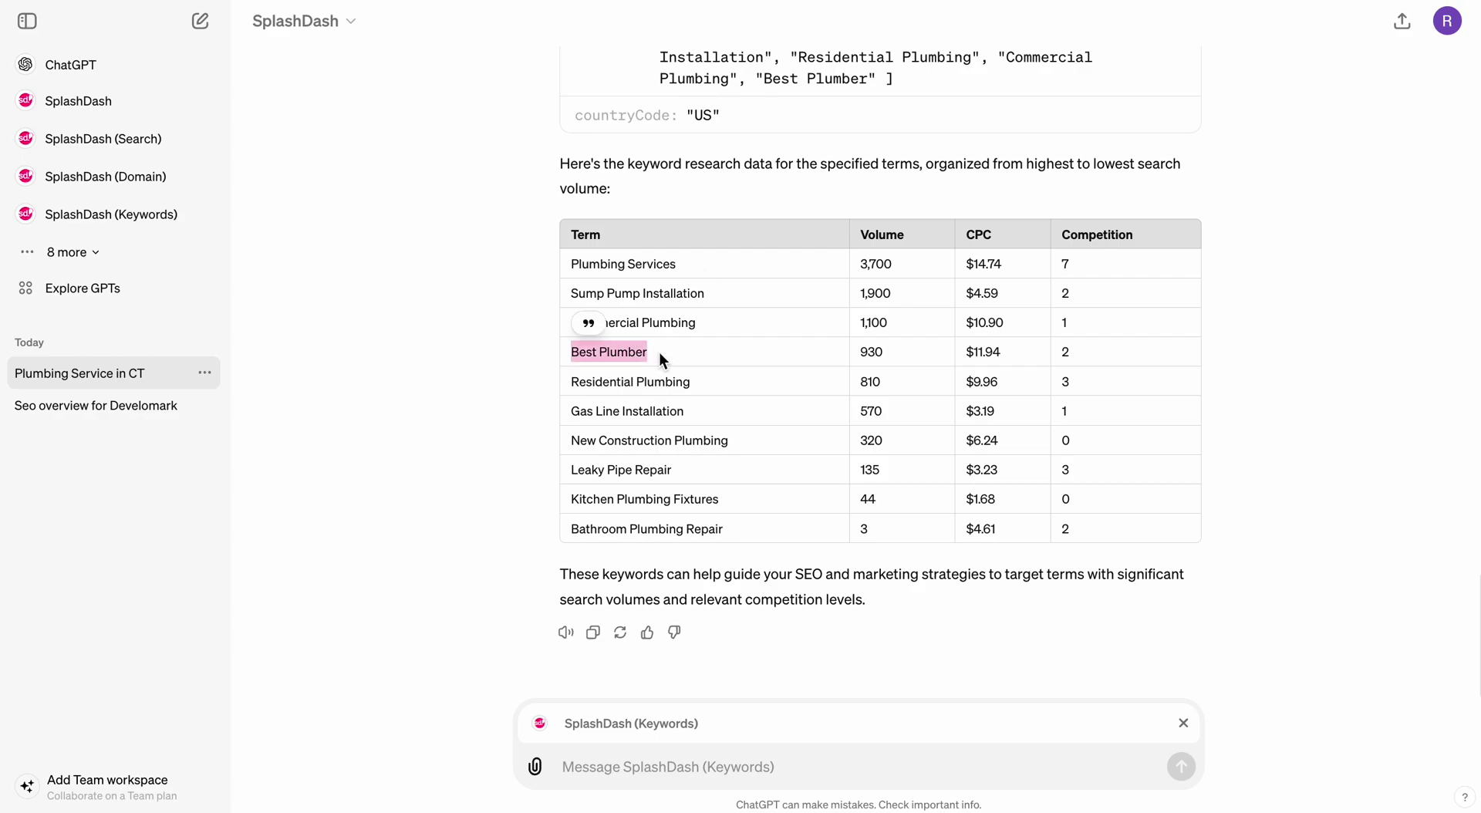
click(701, 353)
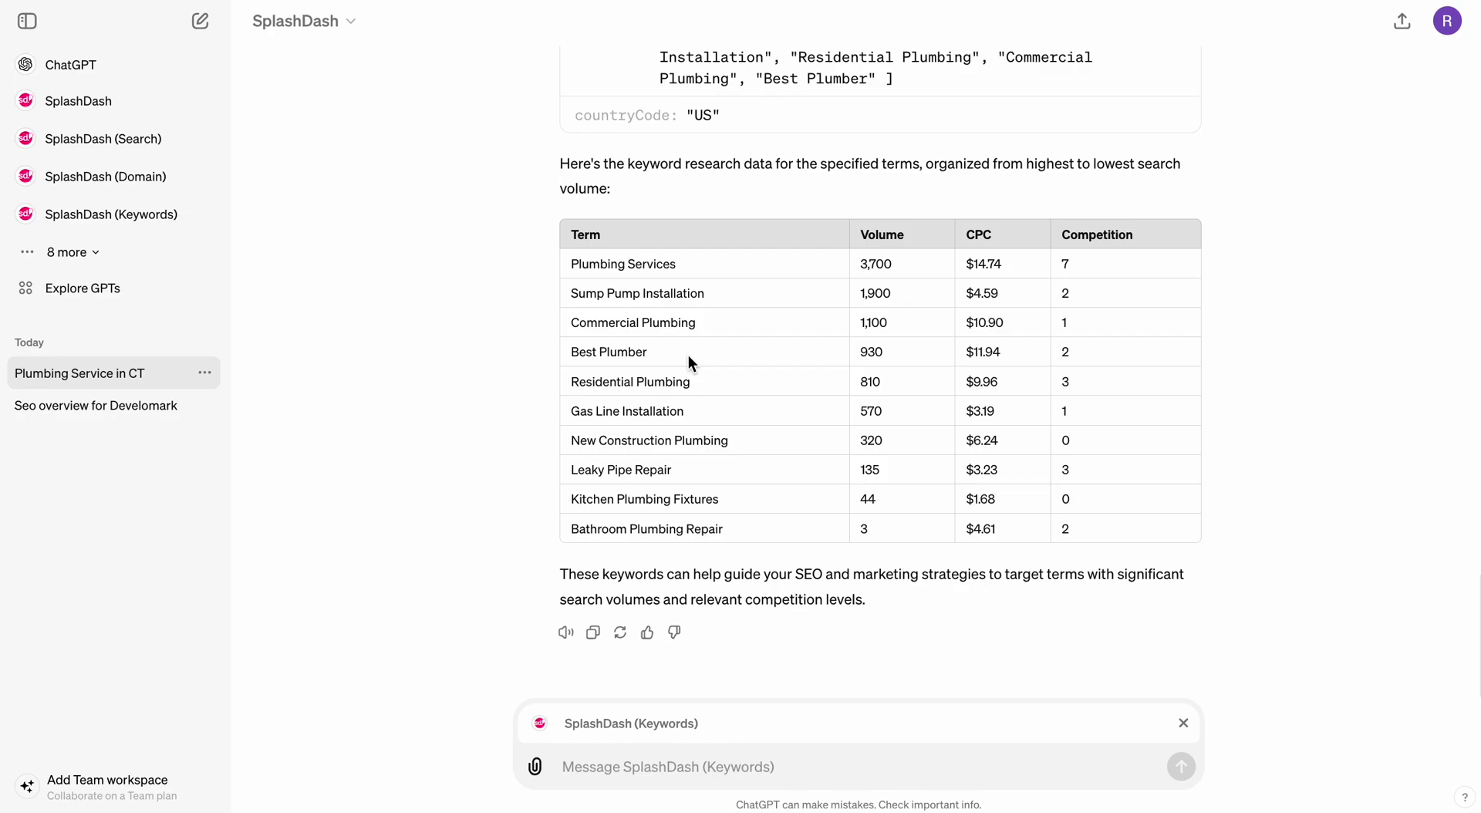
- Quote Plumbing Services from the keyword table and ask to "Find related terms to plumbing services that would be good to target to generate plumbing leads"
drag(682, 269, 569, 264)
click(586, 234)
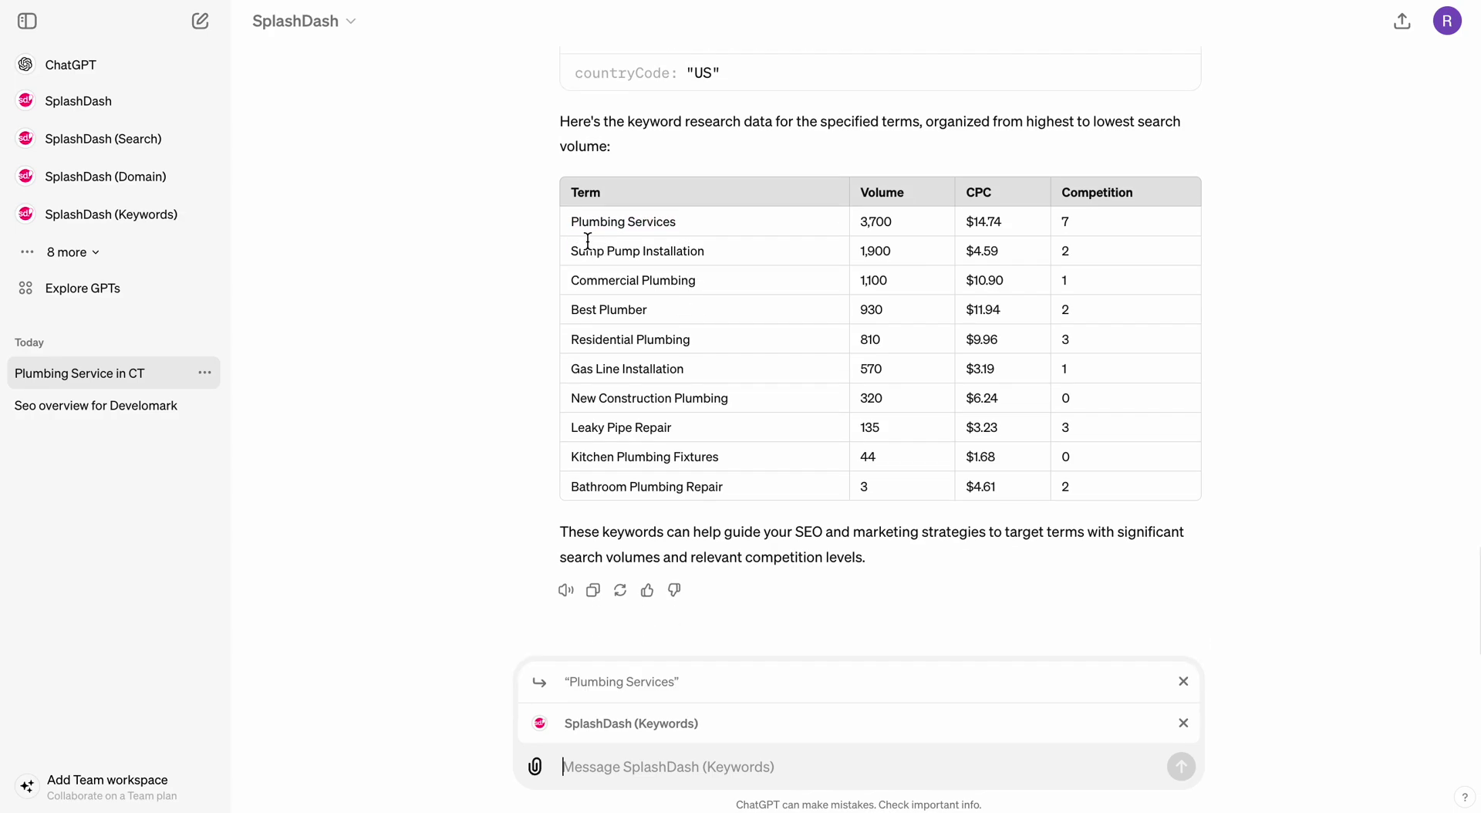
text(Find related terms to plumbing services that would be good ot)
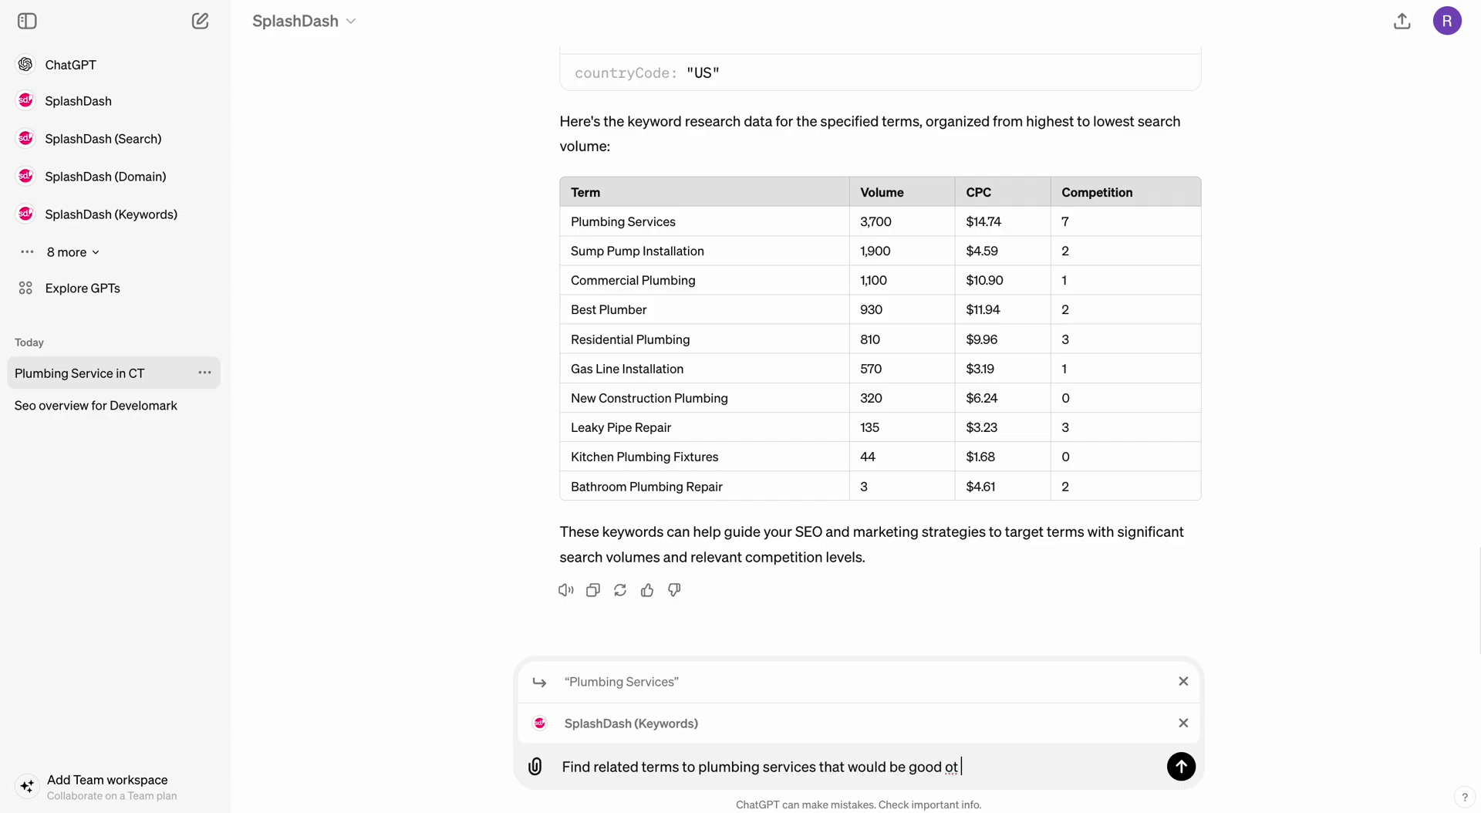
text(o target to generate plumbing leads)
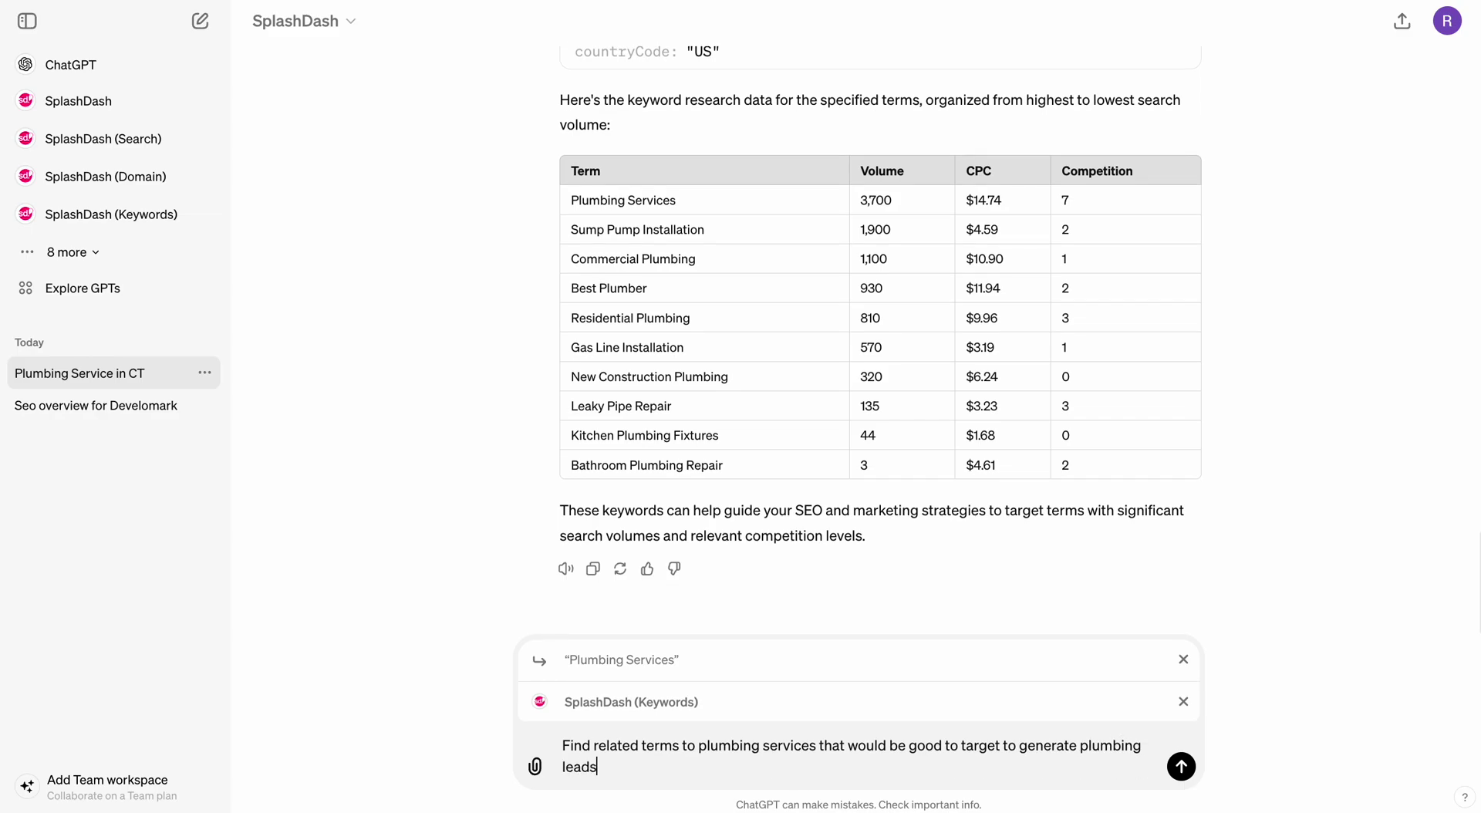
key(Return)
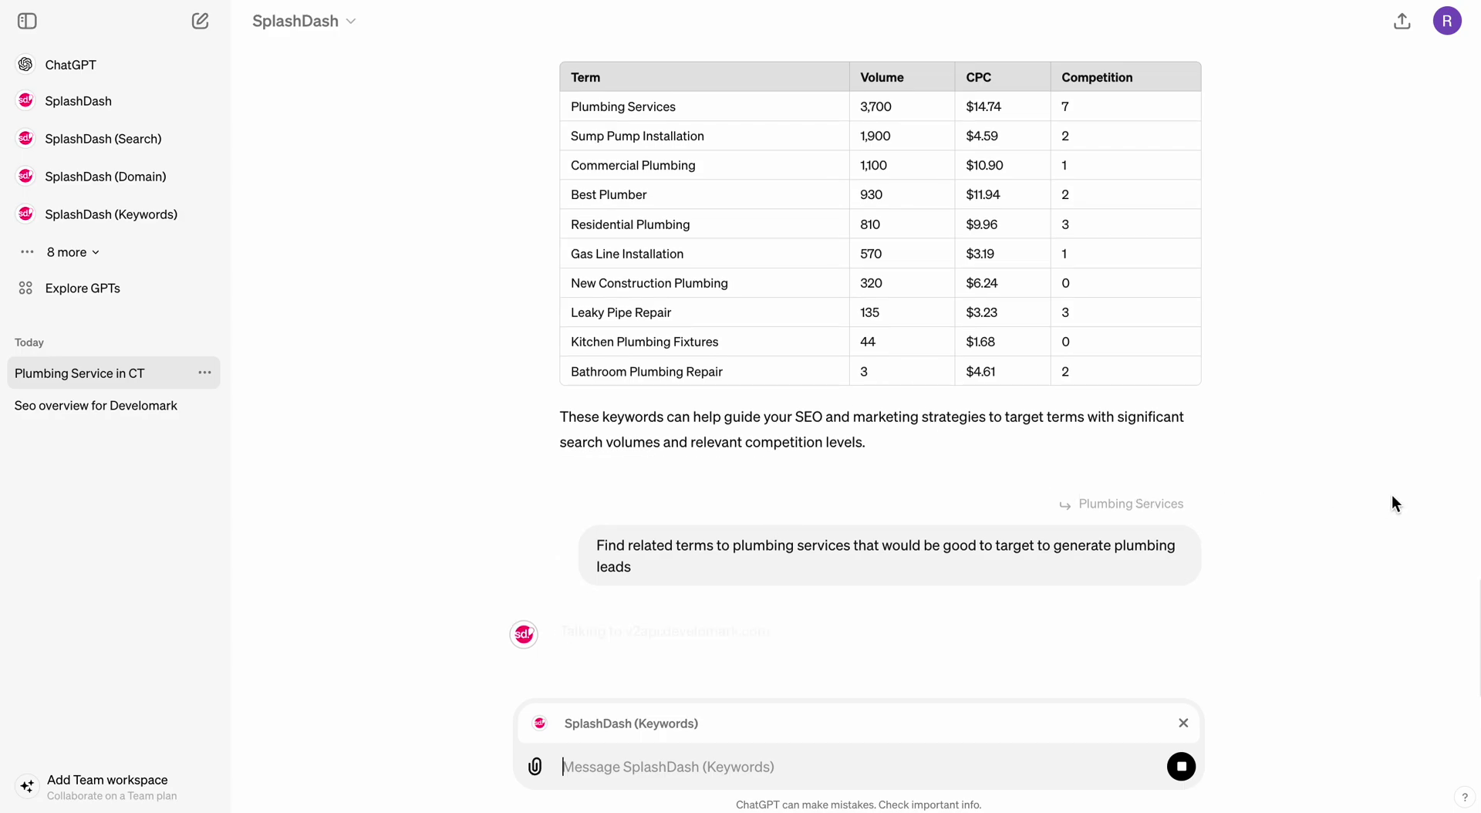
- Check the query, type and pageSize that SplashDash (Keywords) will share with v2api.develomark.com and allow the request
click(904, 537)
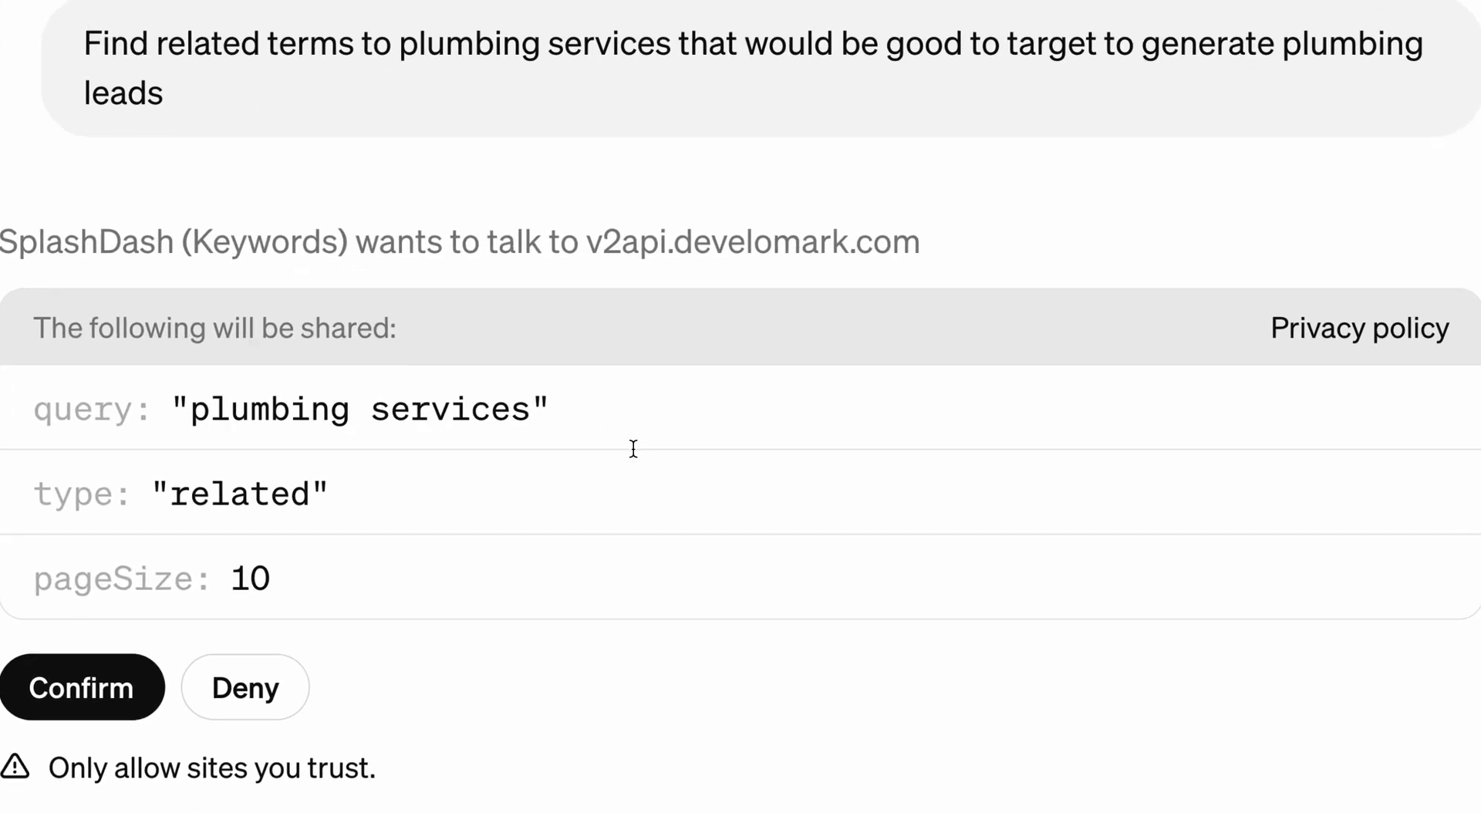
drag(419, 410, 758, 408)
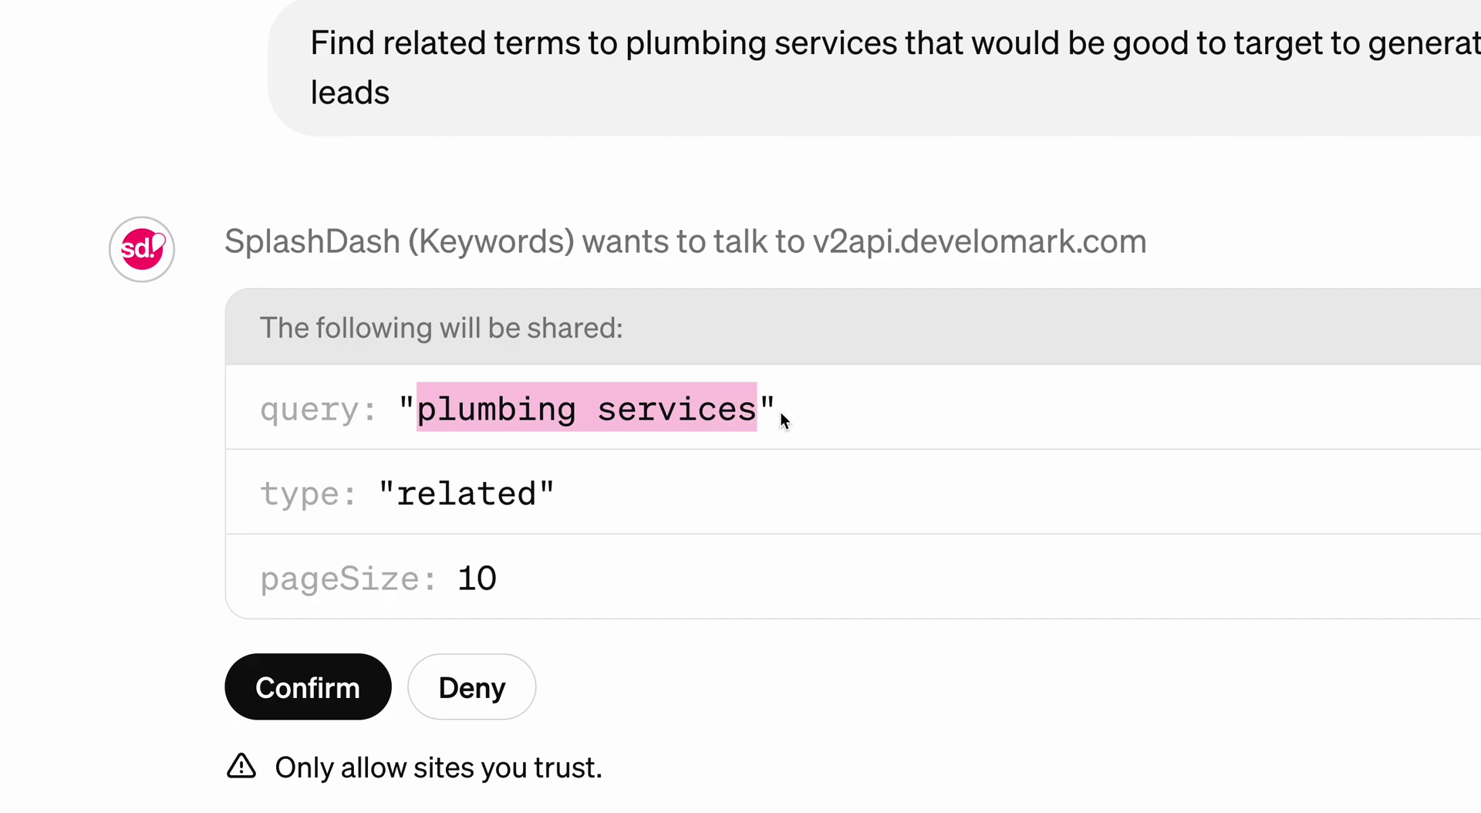
drag(398, 494, 509, 519)
drag(459, 578, 576, 584)
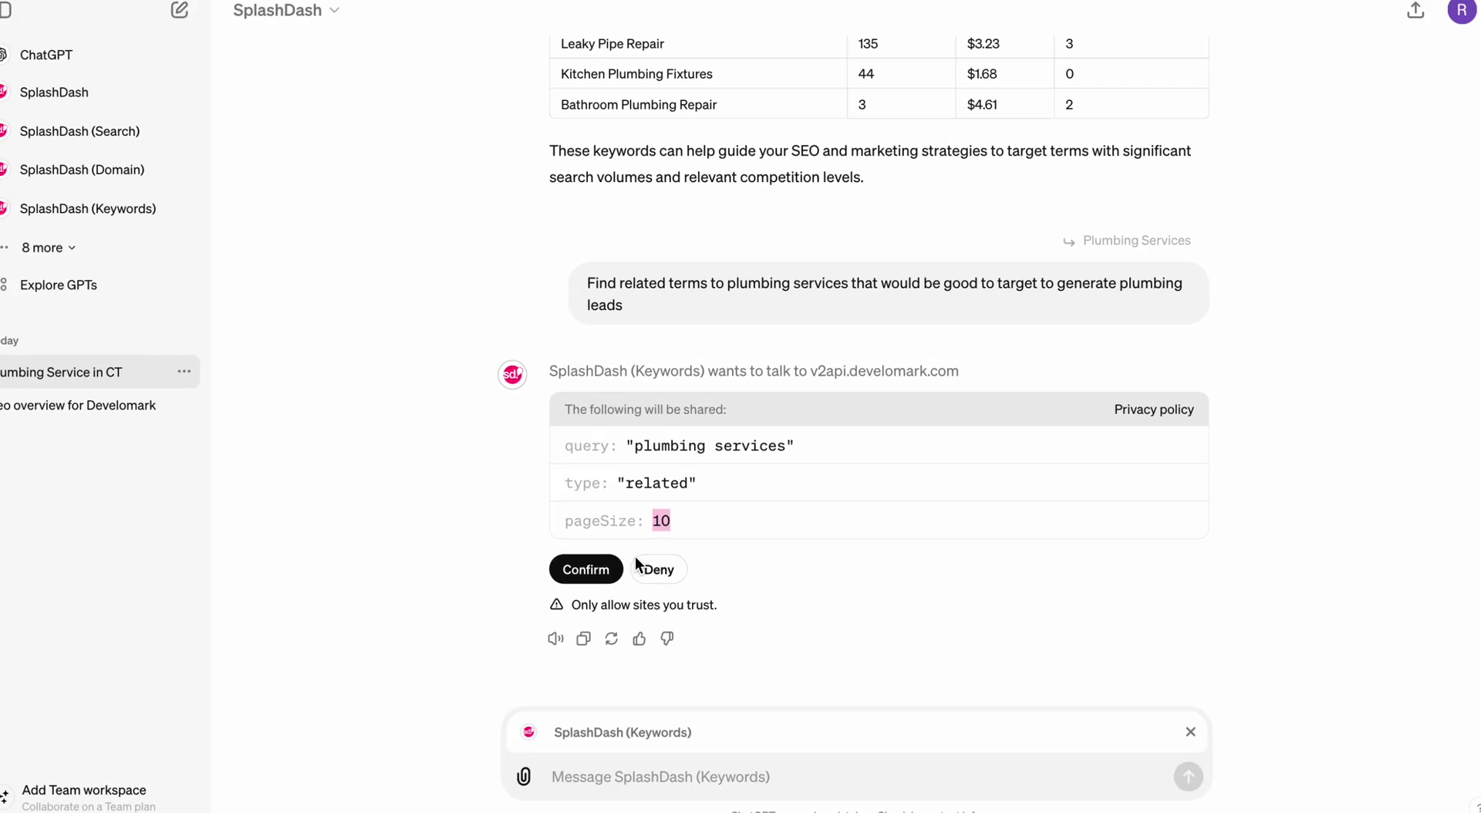
click(324, 686)
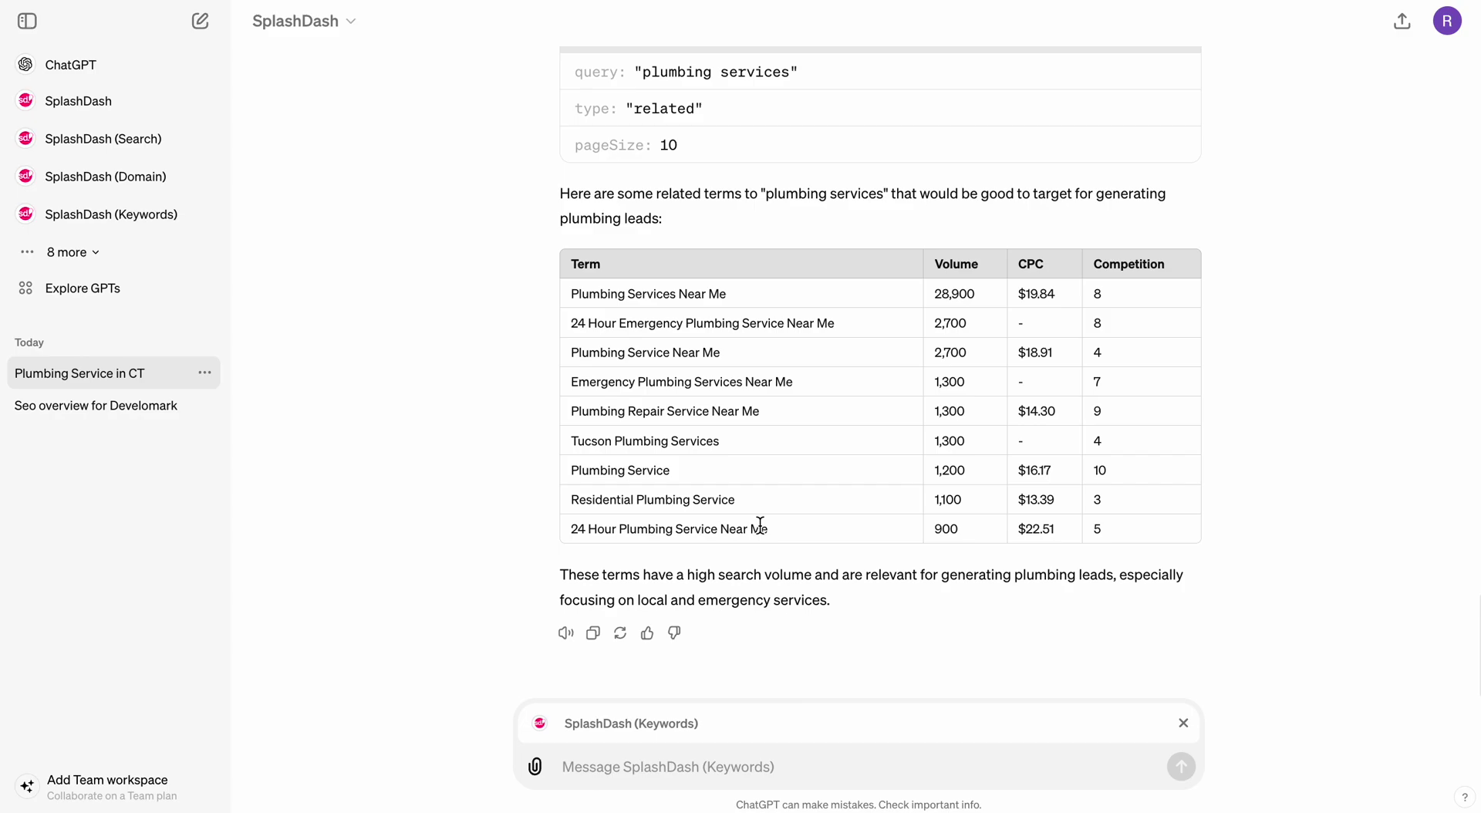
- Highlight the emergency, near me and repair service terms in the related keyword table
drag(574, 322, 836, 324)
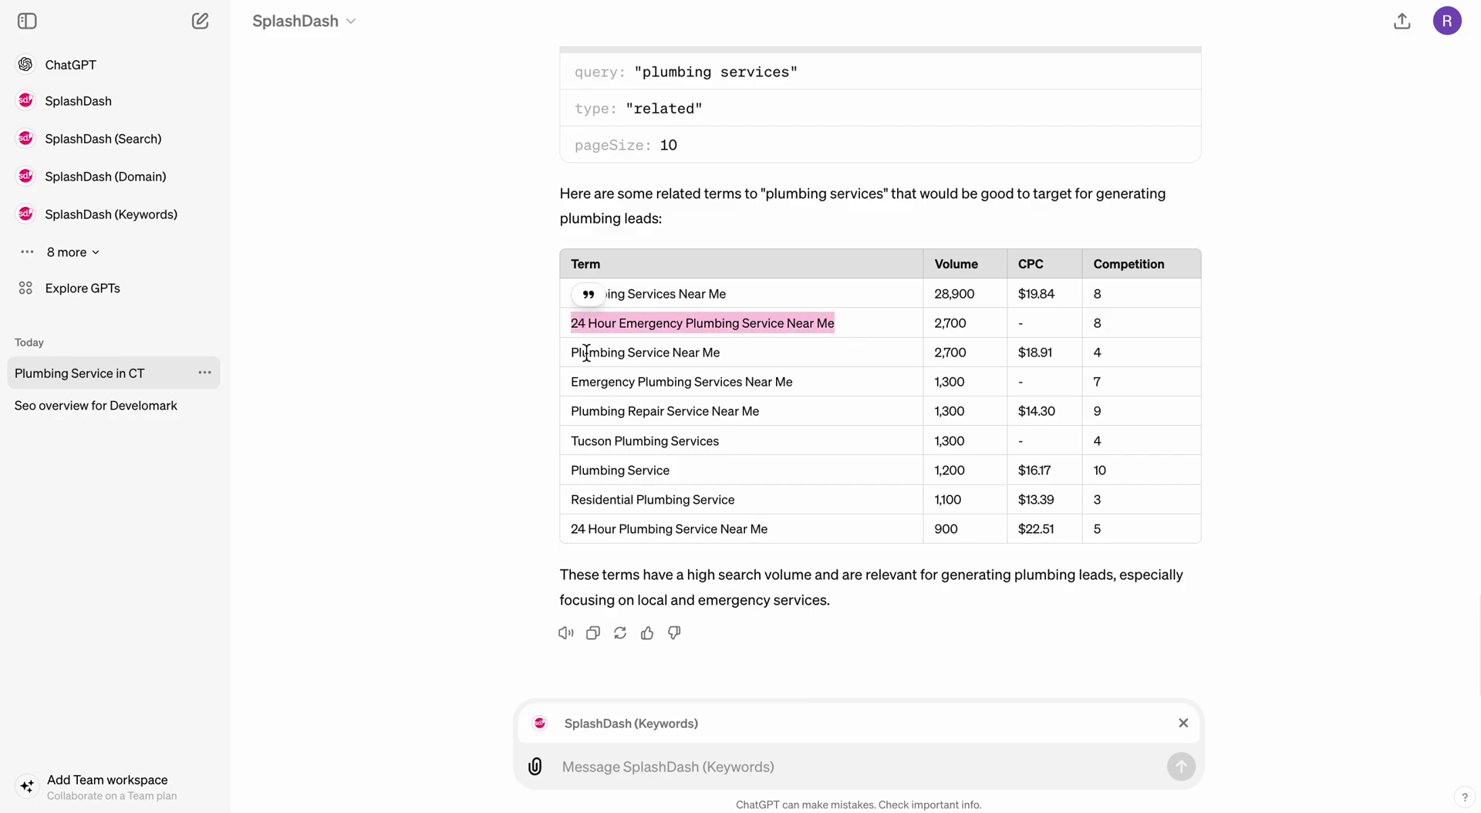
drag(581, 352, 672, 355)
drag(591, 382, 741, 383)
drag(577, 413, 687, 410)
click(929, 437)
- Go back to the earlier keyword research table and highlight Sump Pump Installation and Commercial Plumbing
scroll(958, 423, up, 10)
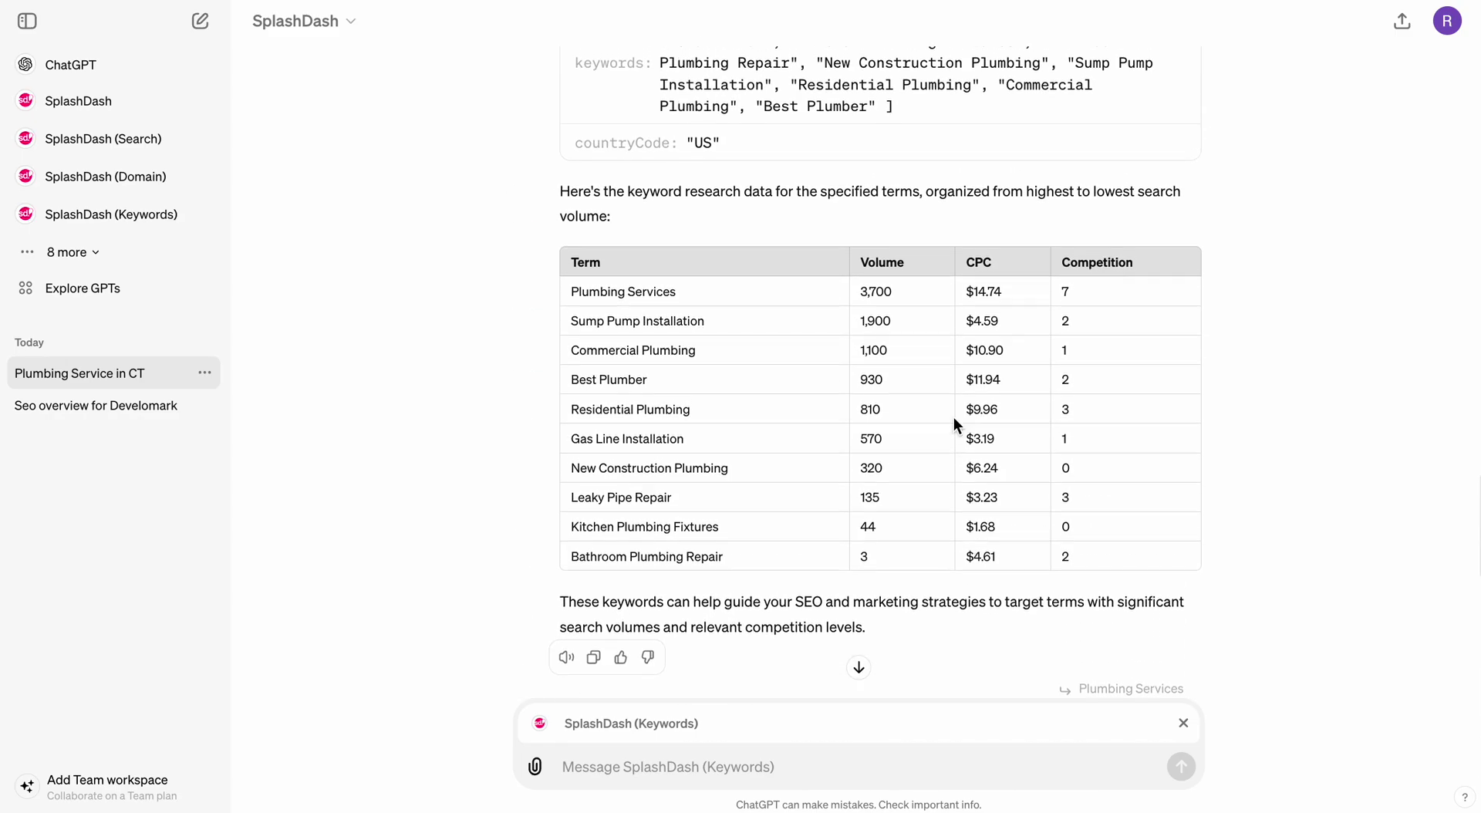
drag(575, 320, 707, 321)
drag(572, 350, 738, 360)
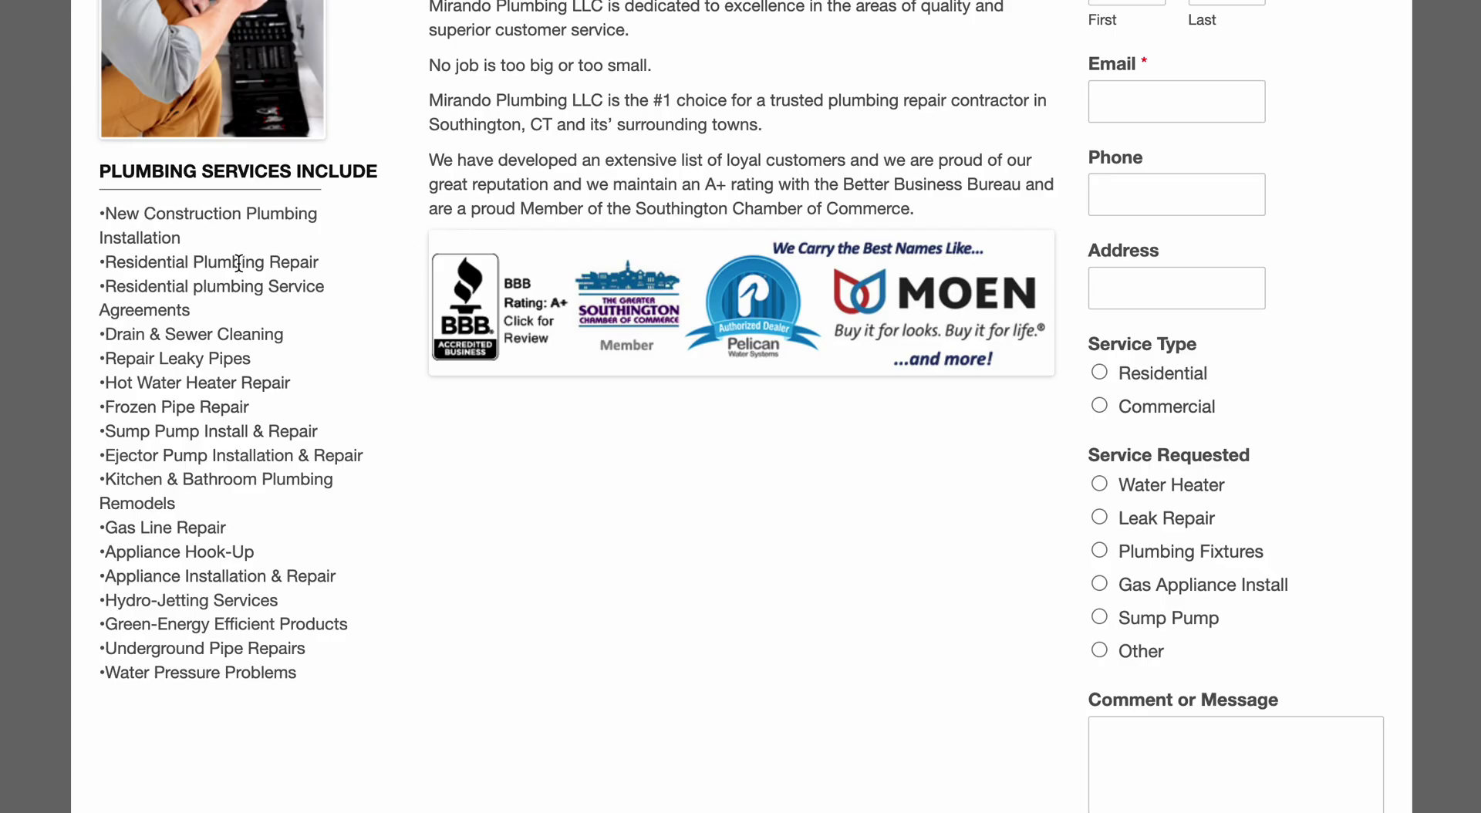
- Switch to the Mirando Plumbing website, open its Residential page and look through the content
scroll(240, 262, up, 7)
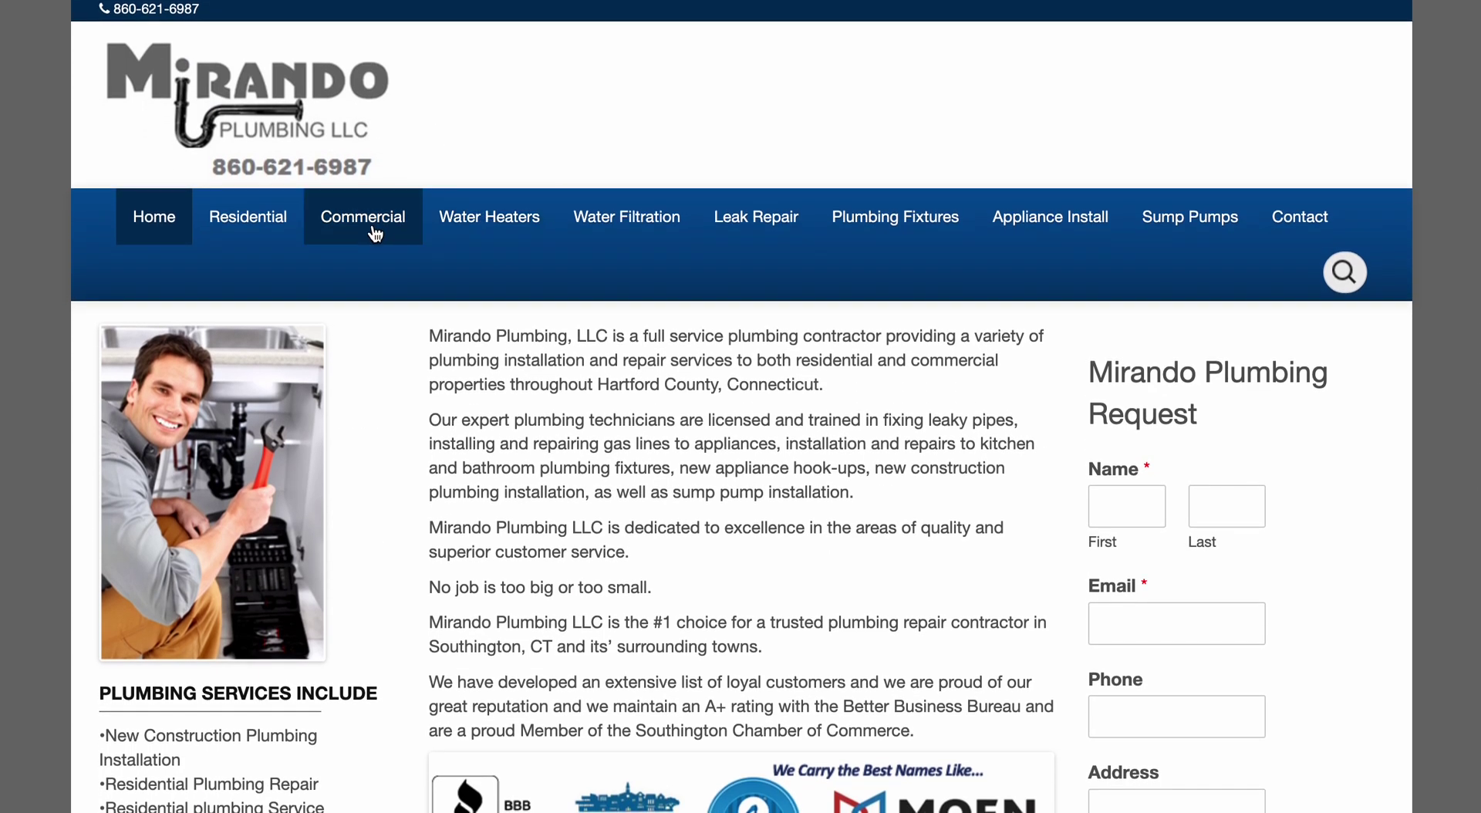
click(276, 233)
scroll(883, 344, down, 3)
scroll(883, 344, down, 9)
scroll(883, 339, up, 13)
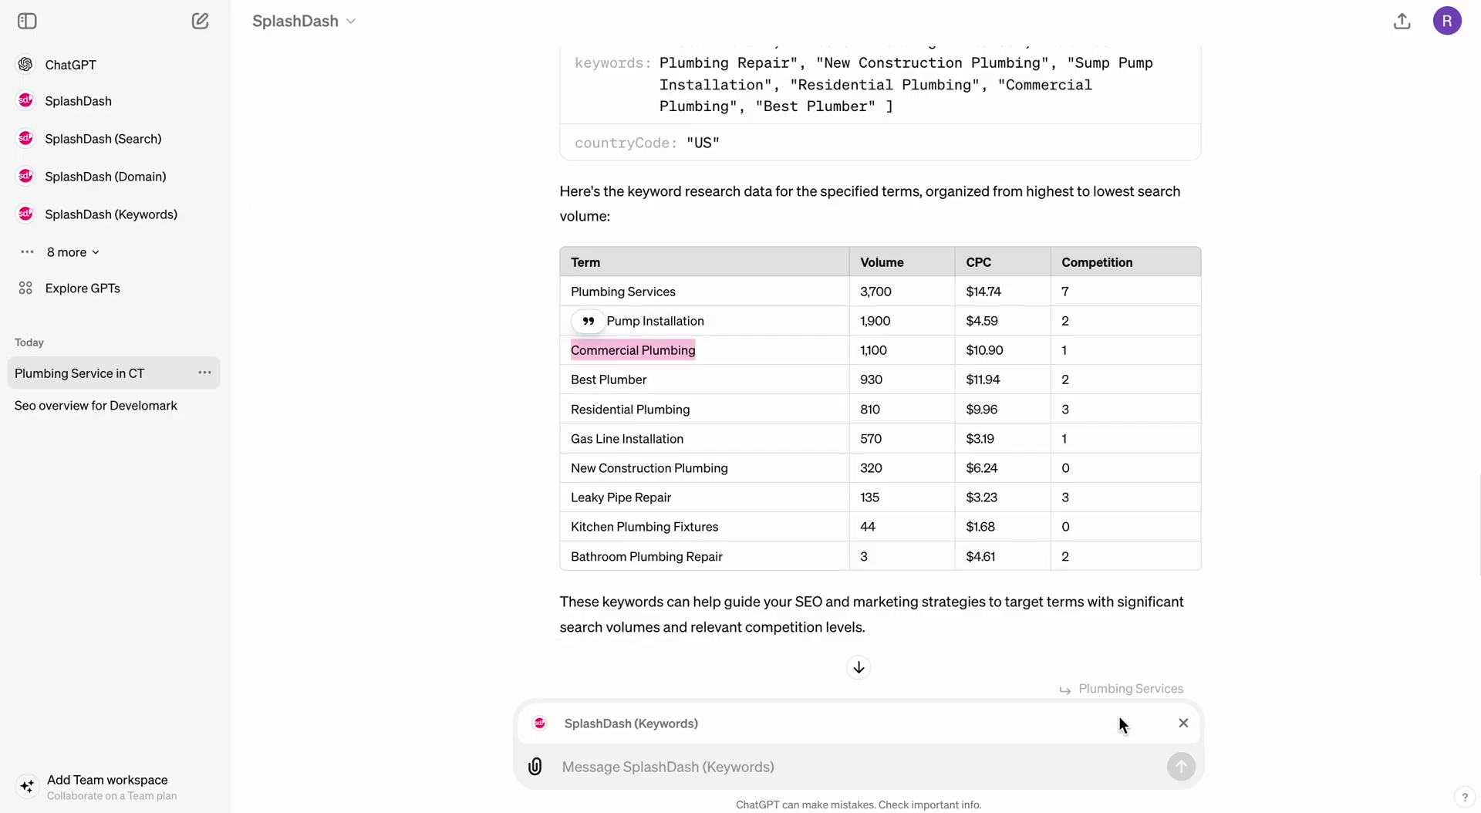
- Return to the ChatGPT conversation and replace the mentioned GPT SplashDash (Keywords) with SplashDash (Page Insights)
click(1175, 725)
text(@pagei)
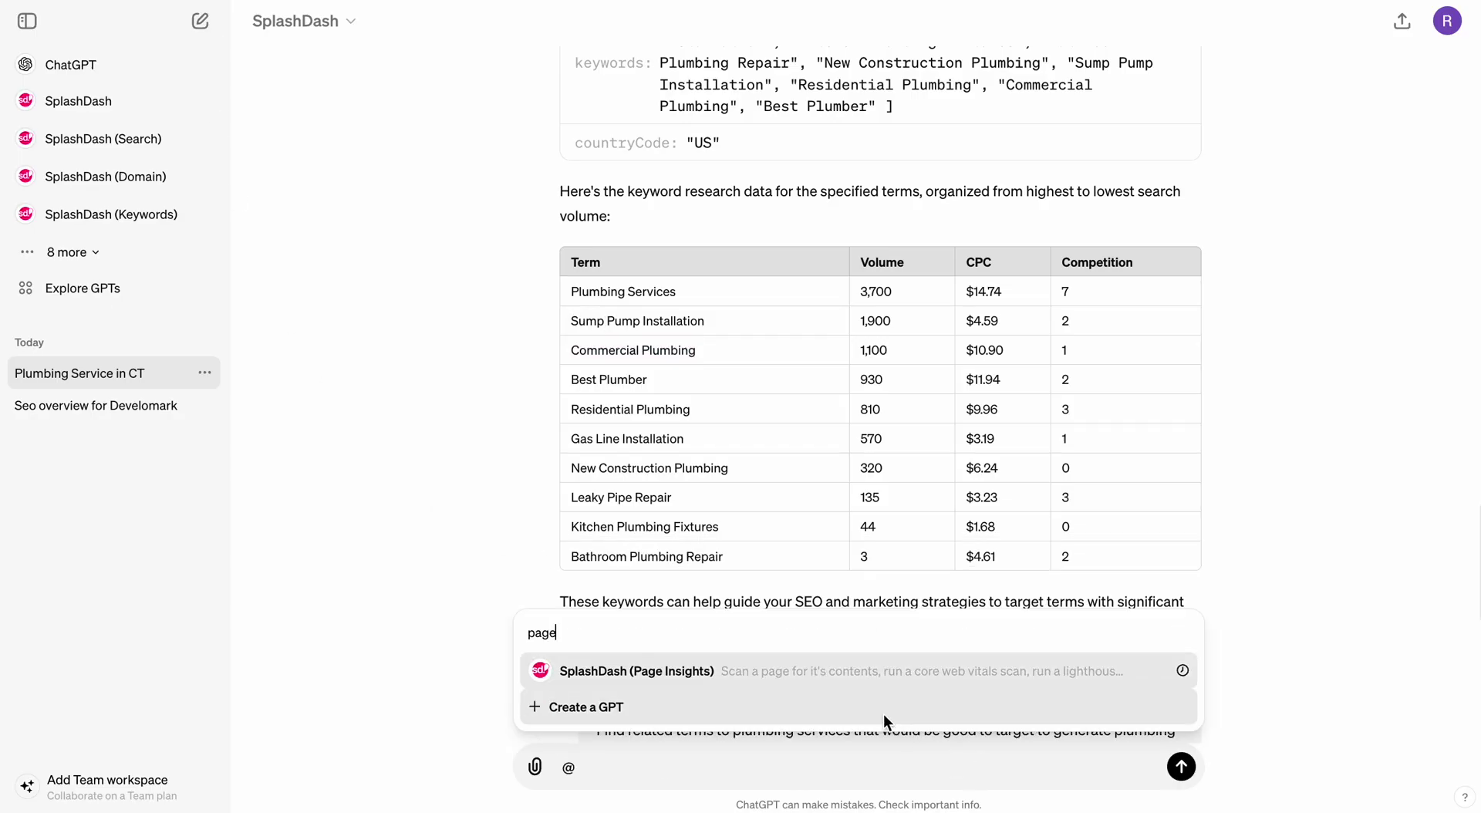
key(Return)
text(Analyze this p)
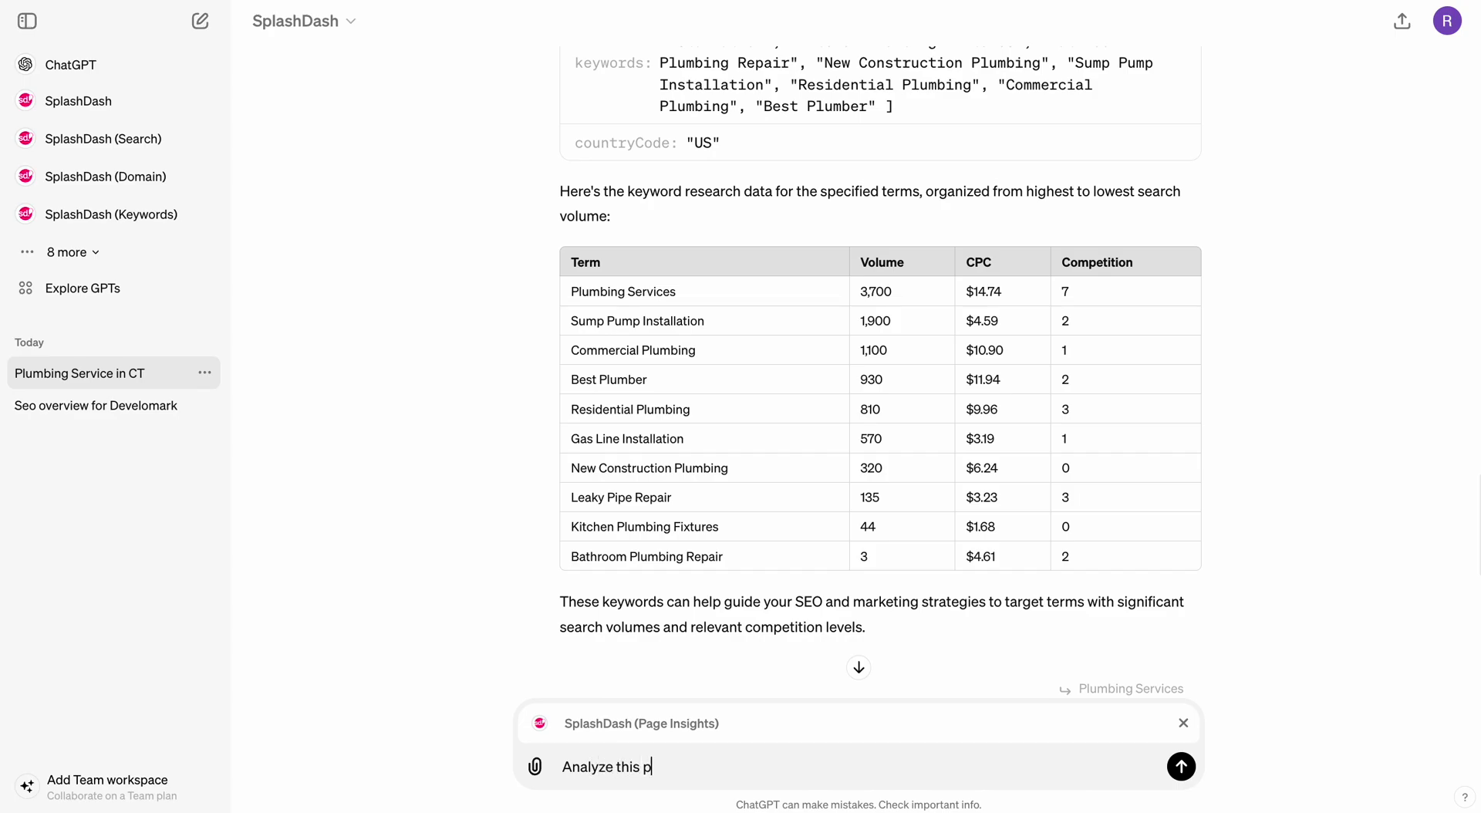
text(age contents for the k)
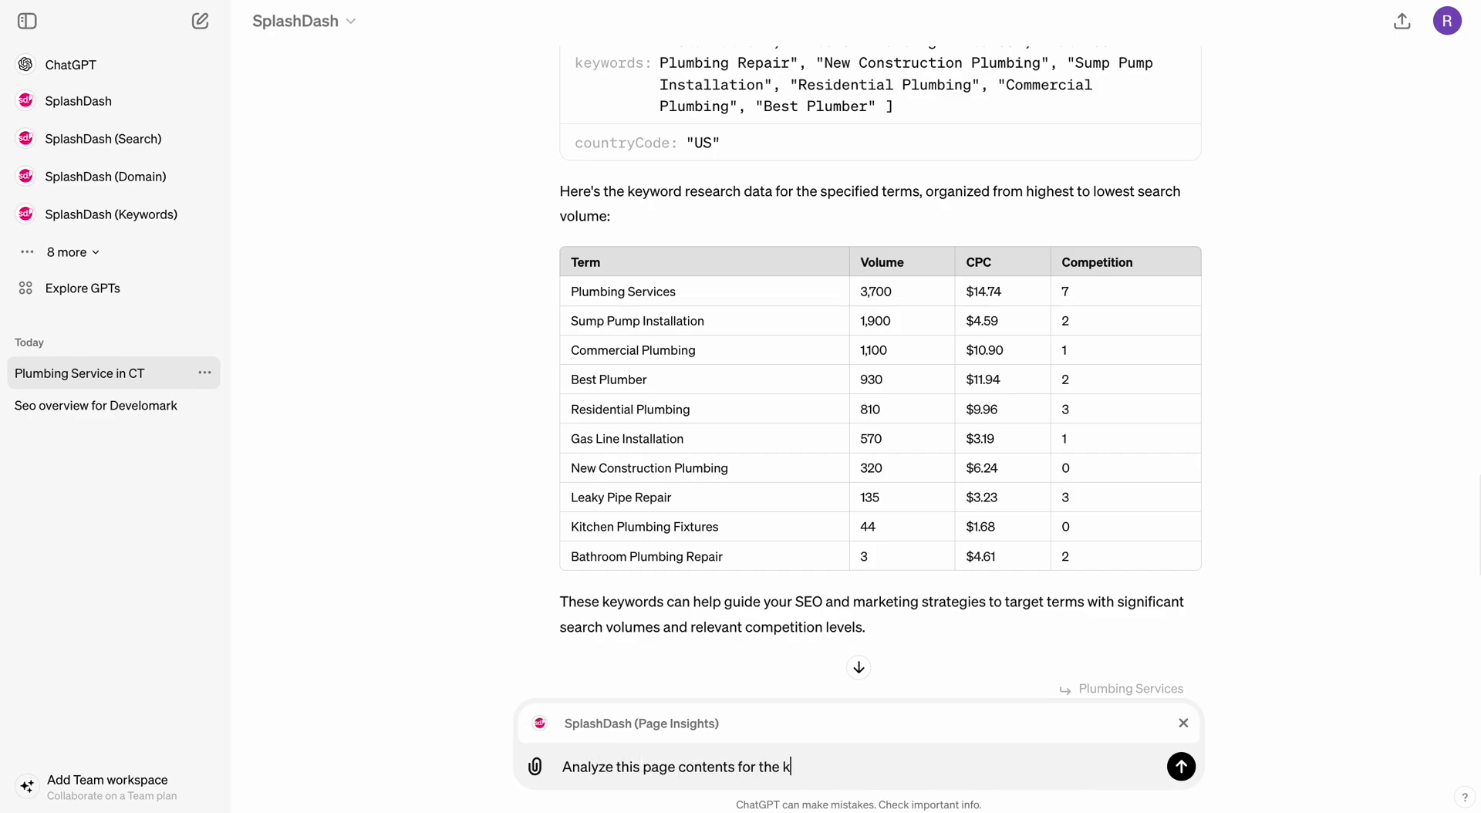
text(eywords you just gat)
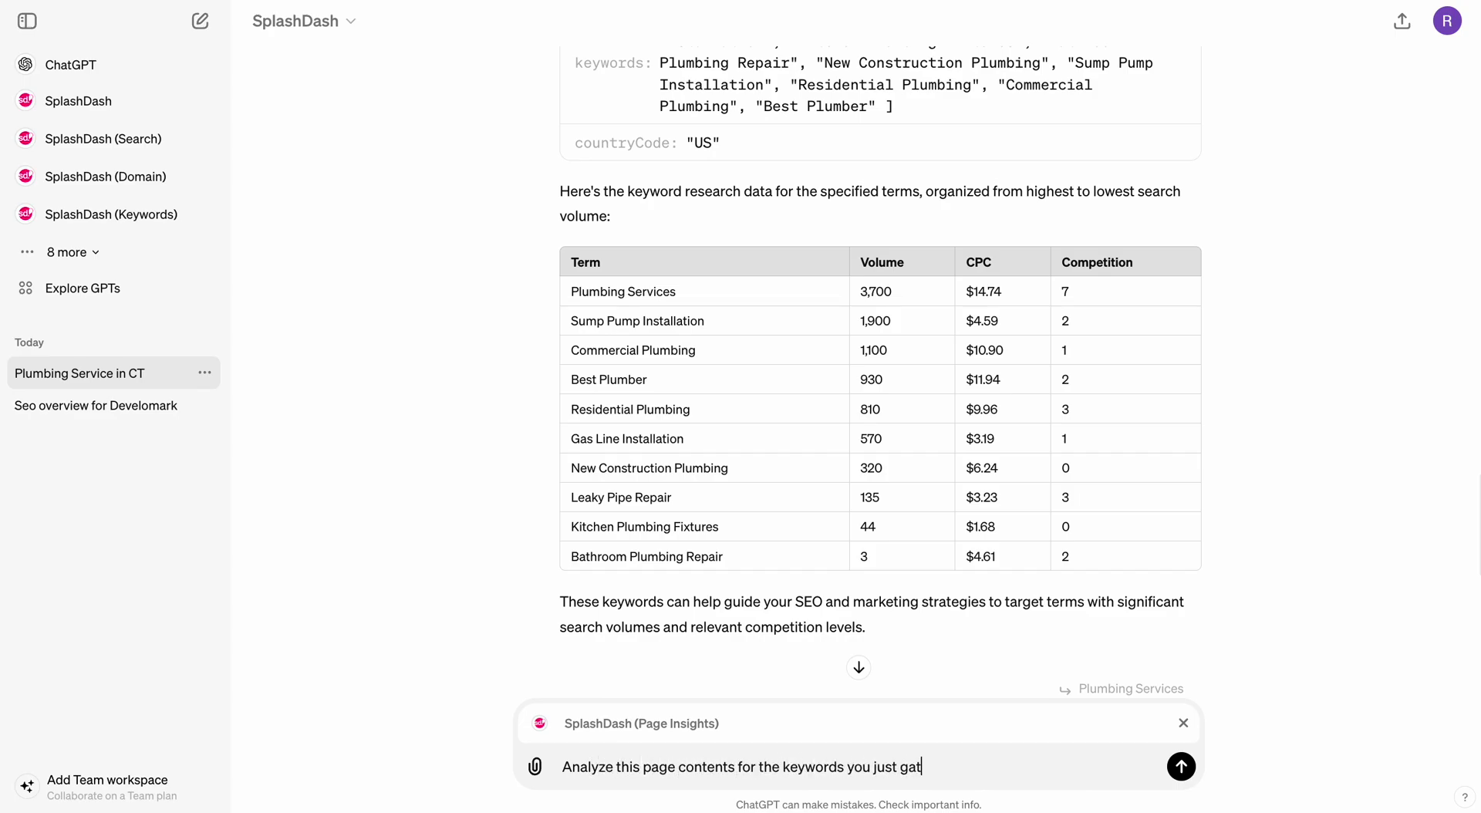
text(hered:)
text(https://mirandoplumbingct.com/residential-plumber-ct/)
key(Return)
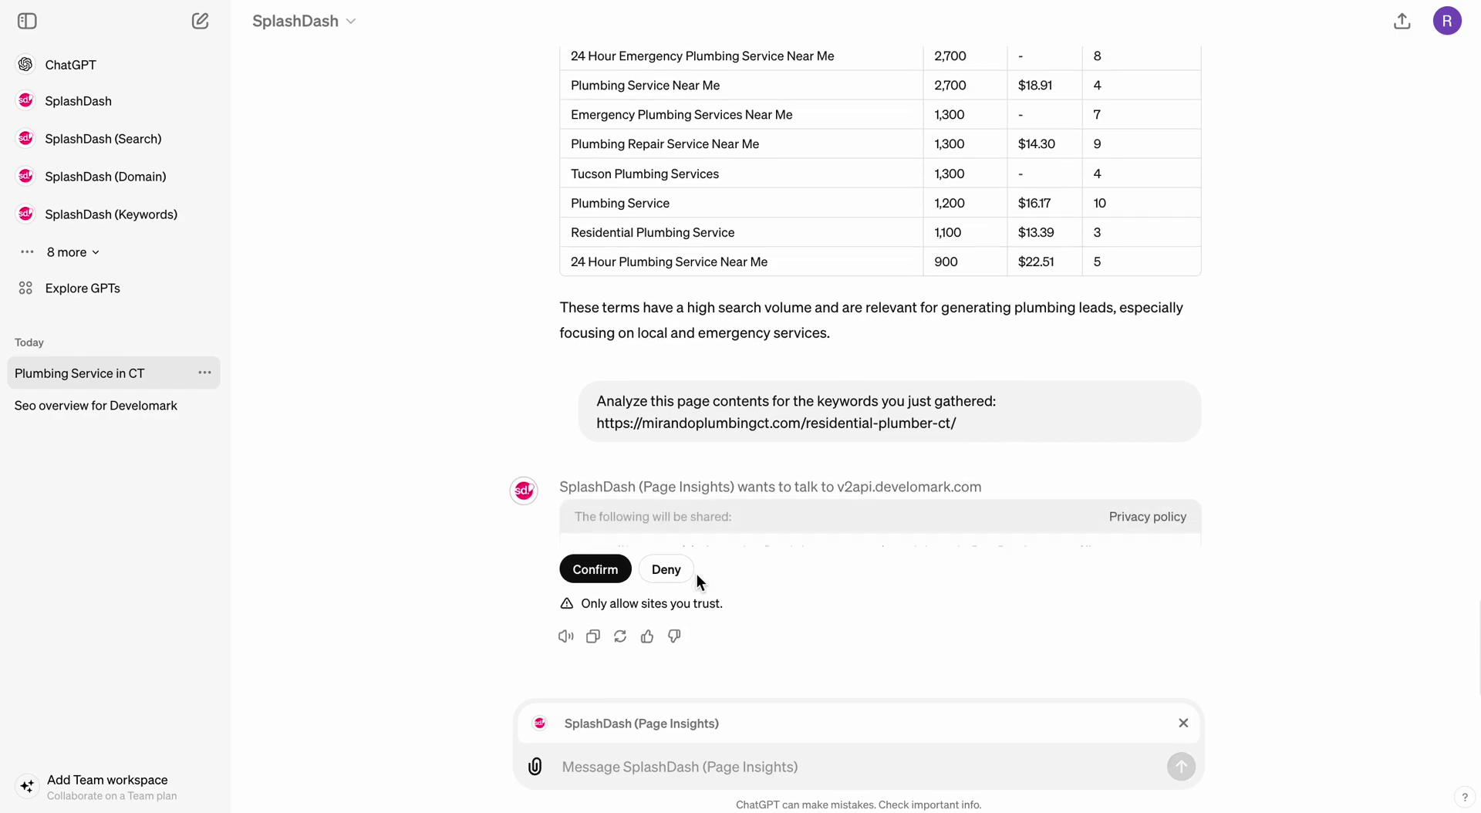
drag(705, 509, 1131, 515)
click(598, 574)
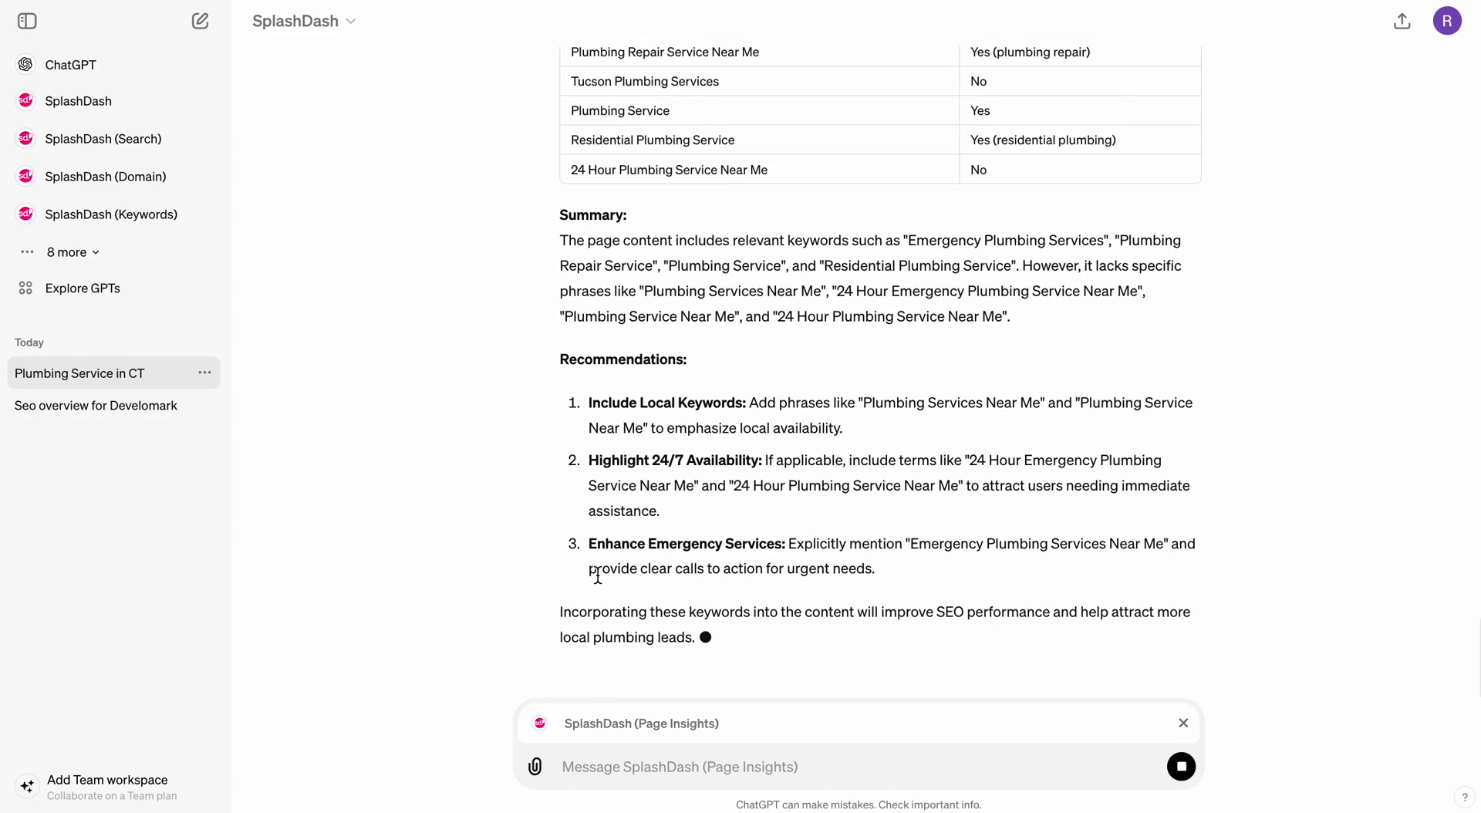
- Review the Keywords Analysis table and highlight the presence entry for Emergency Plumbing Services Near Me
scroll(755, 494, up, 5)
drag(971, 333, 1154, 340)
click(1155, 343)
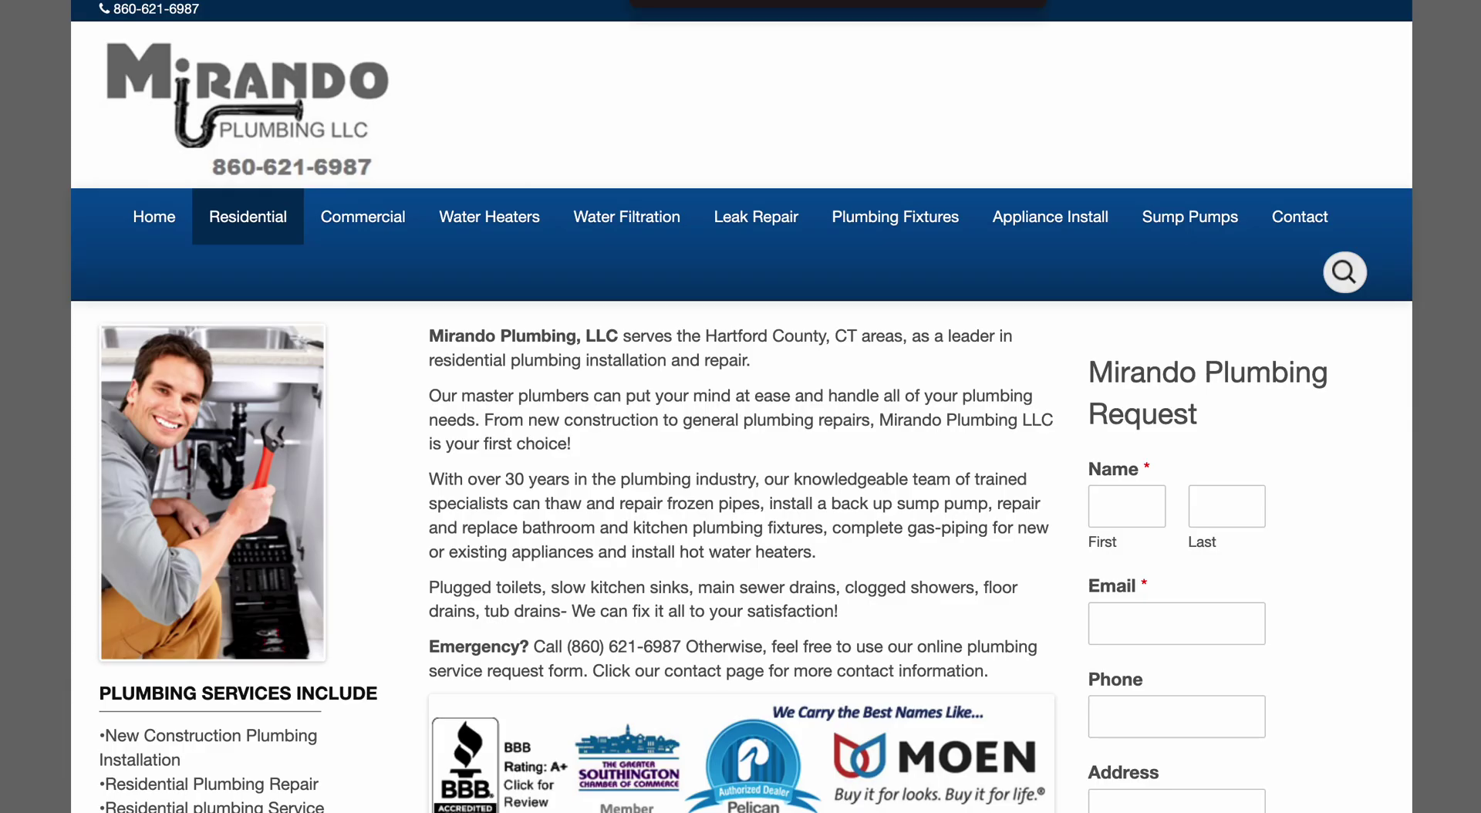
- Search the Mirando Plumbing residential web page for "emer", "plumbing repair" and "residential pl"
text(emer)
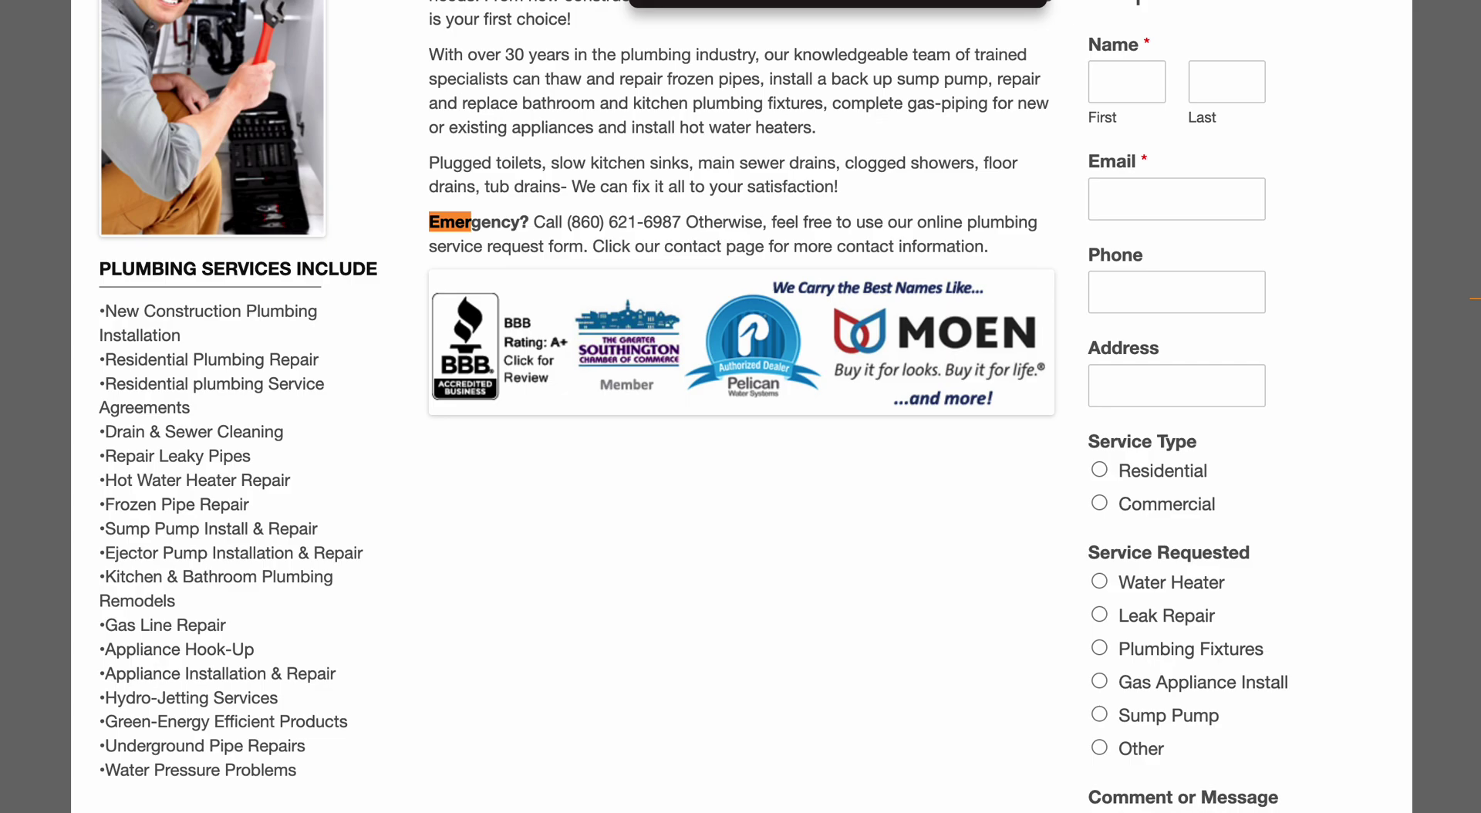
text(plumbing repair)
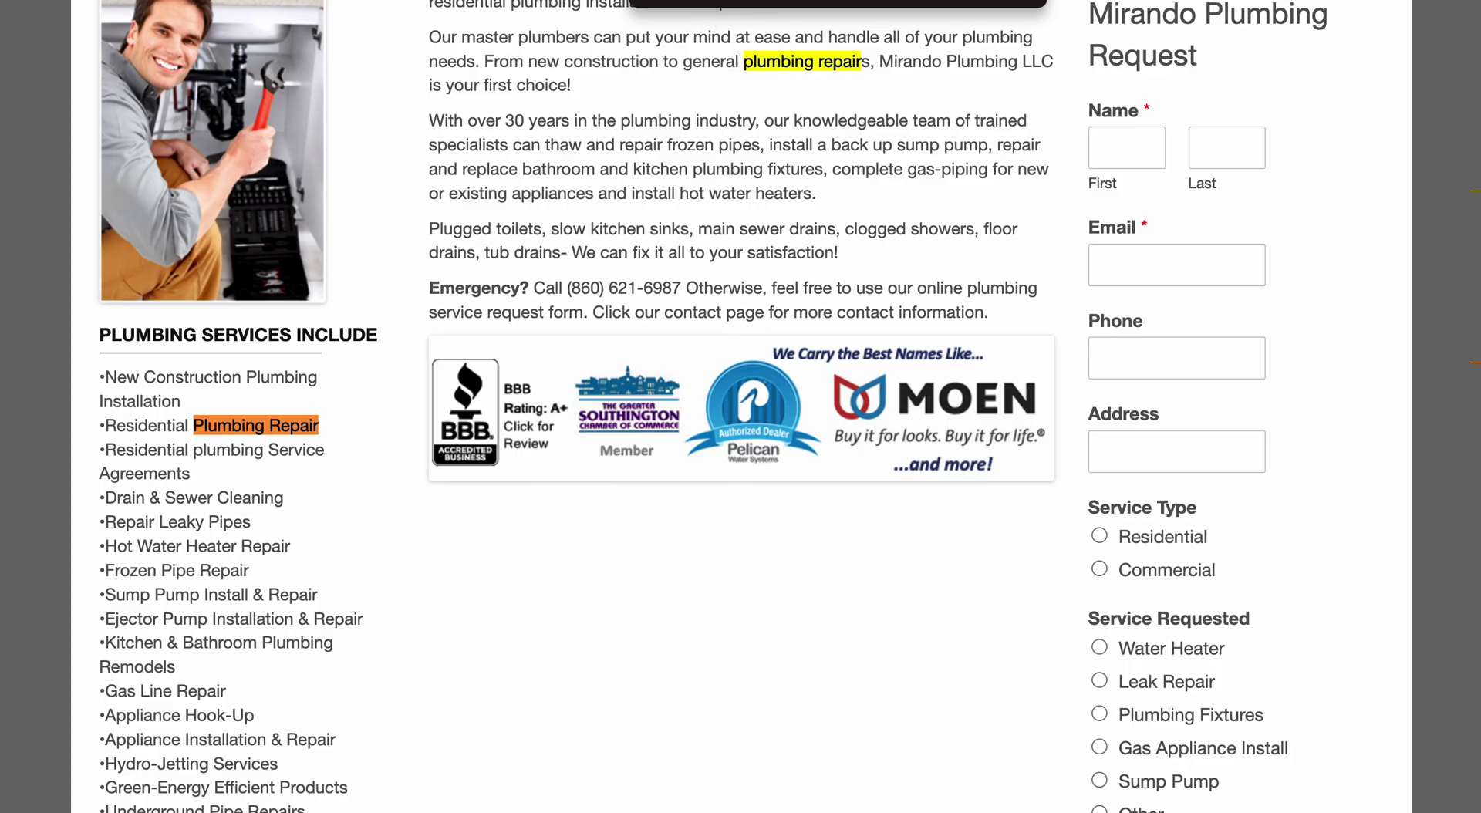
text(residential pl)
scroll(770, 193, up, 3)
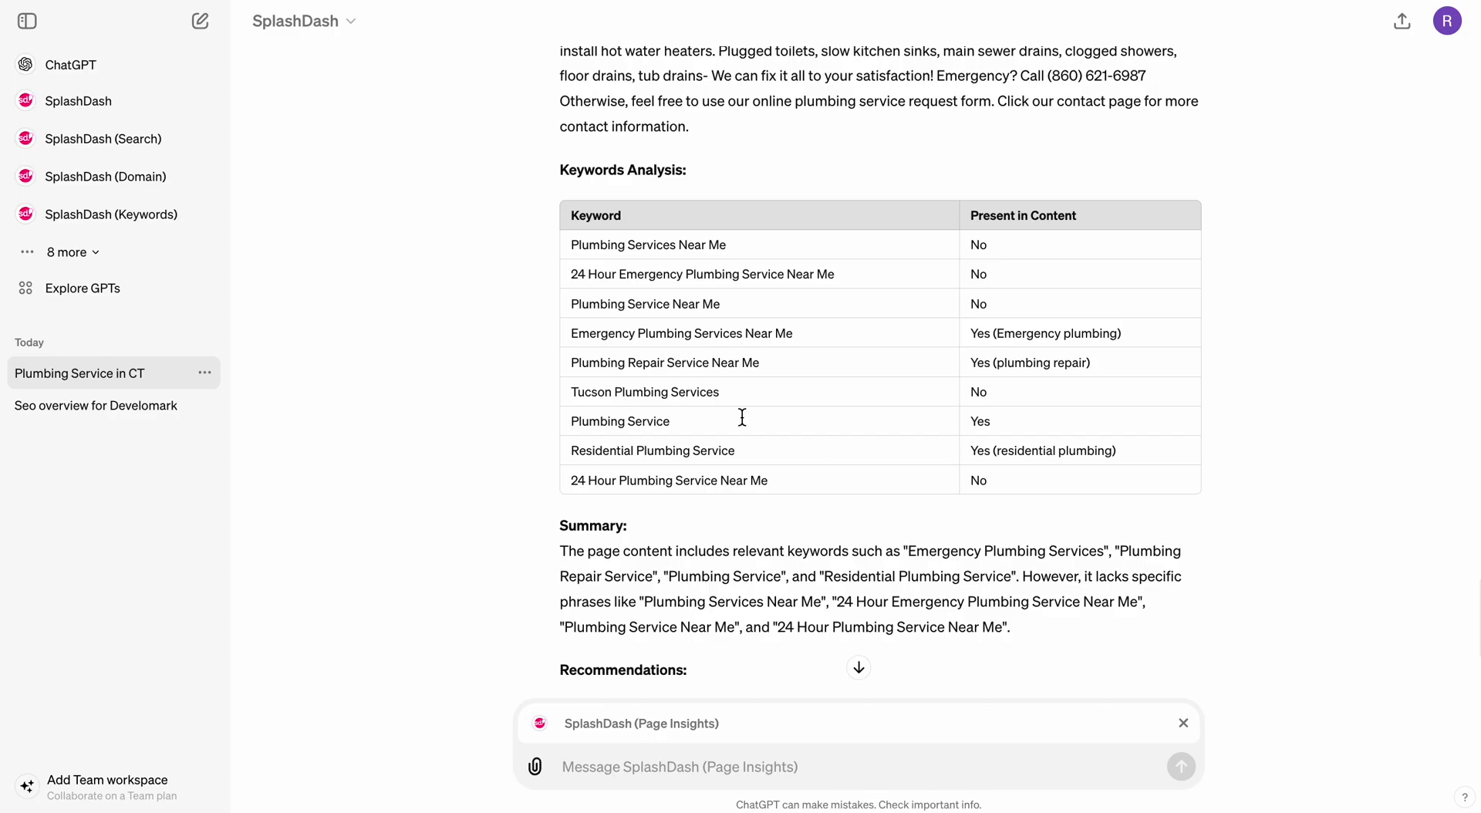
- Start a new Page Insights prompt in ChatGPT reading "Rewrite the page contents to include the keywords, bold the keywords"
scroll(742, 417, down, 5)
click(695, 757)
text(Rewrit)
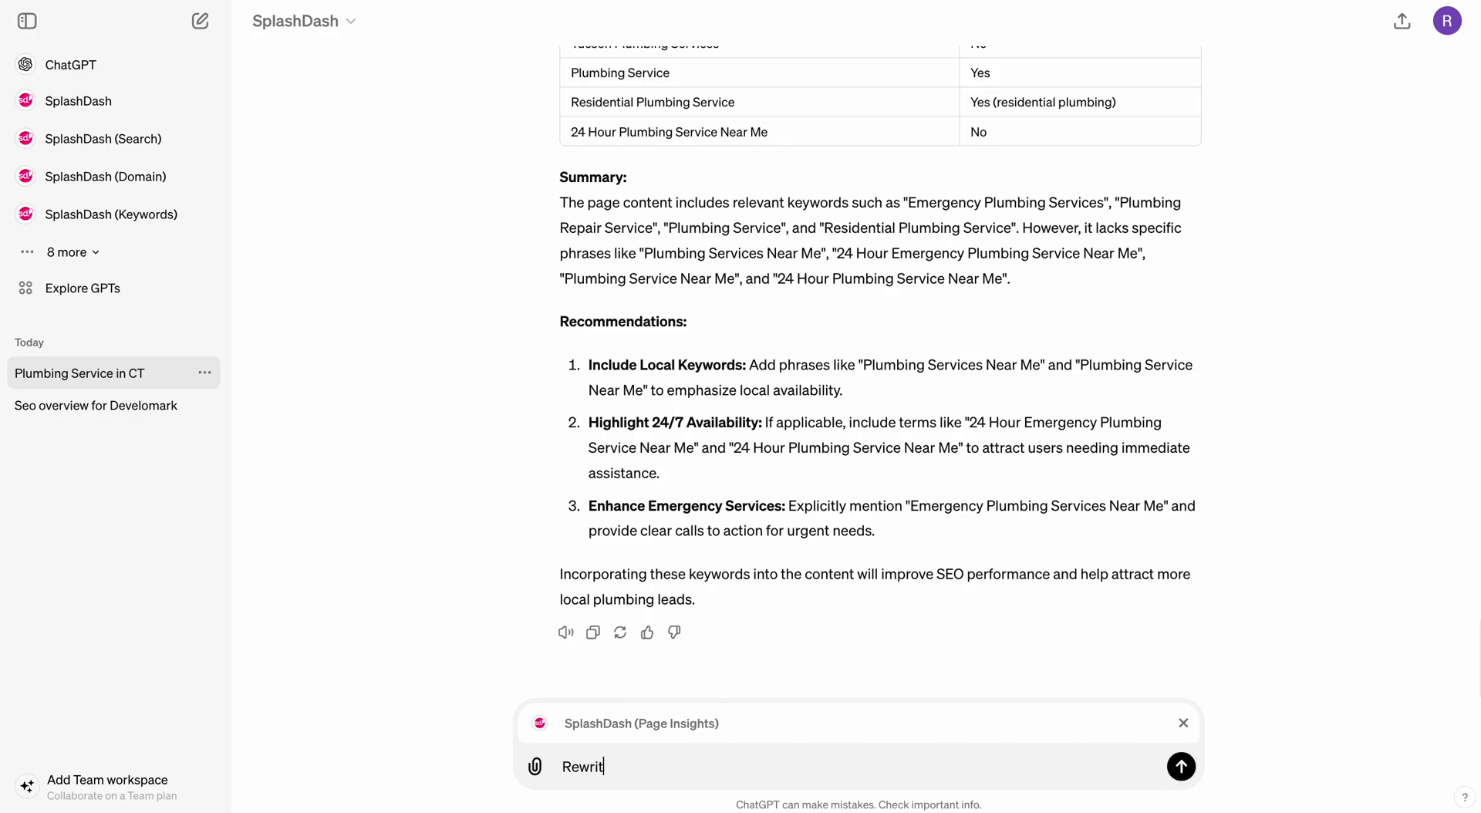
text(e the page contnw)
key(BackSpace)
key(BackSpace)
text(ents to inlclude the keywords, bolf the)
key(BackSpace)
text(the keywords )
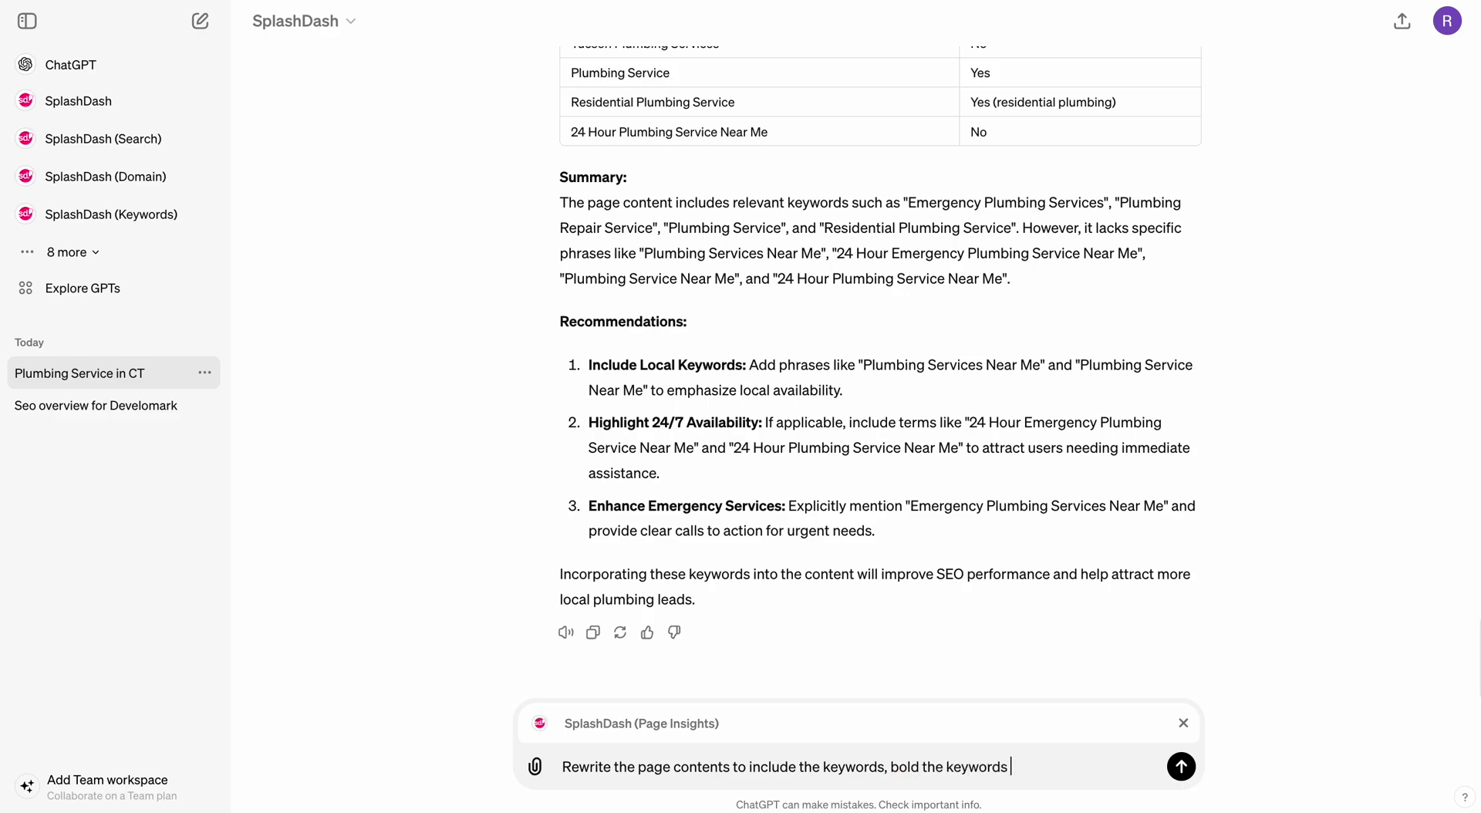
- Continue the prompt with "when mentioned. Write in a style that makes sense for"
text(when mentione)
key(BackSpace)
key(BackSpace)
key(BackSpace)
key(BackSpace)
text(ione )
text(.)
key(BackSpace)
key(BackSpace)
text(d. Wirrite i)
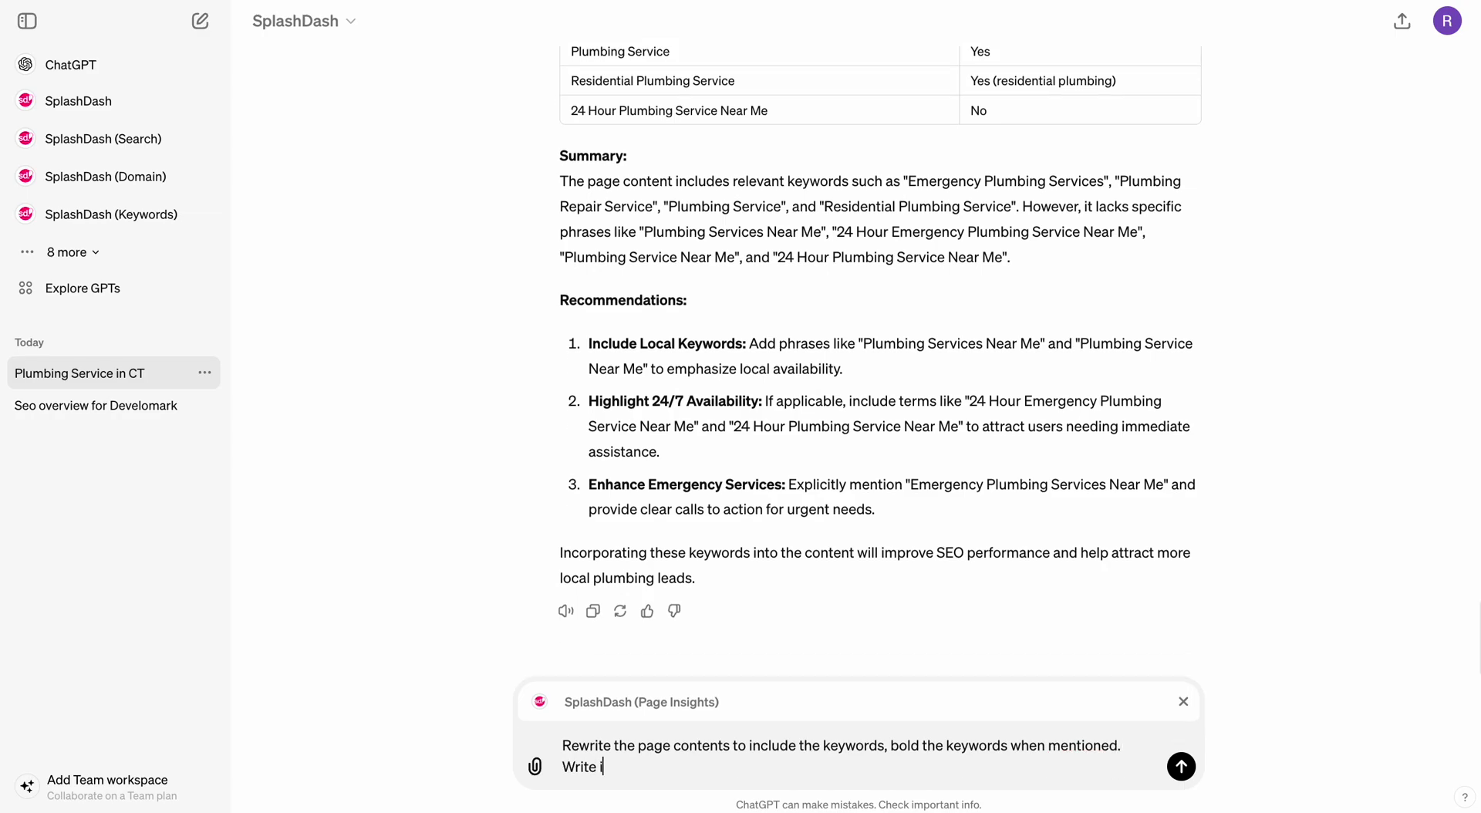
text(n a style that makes sense for)
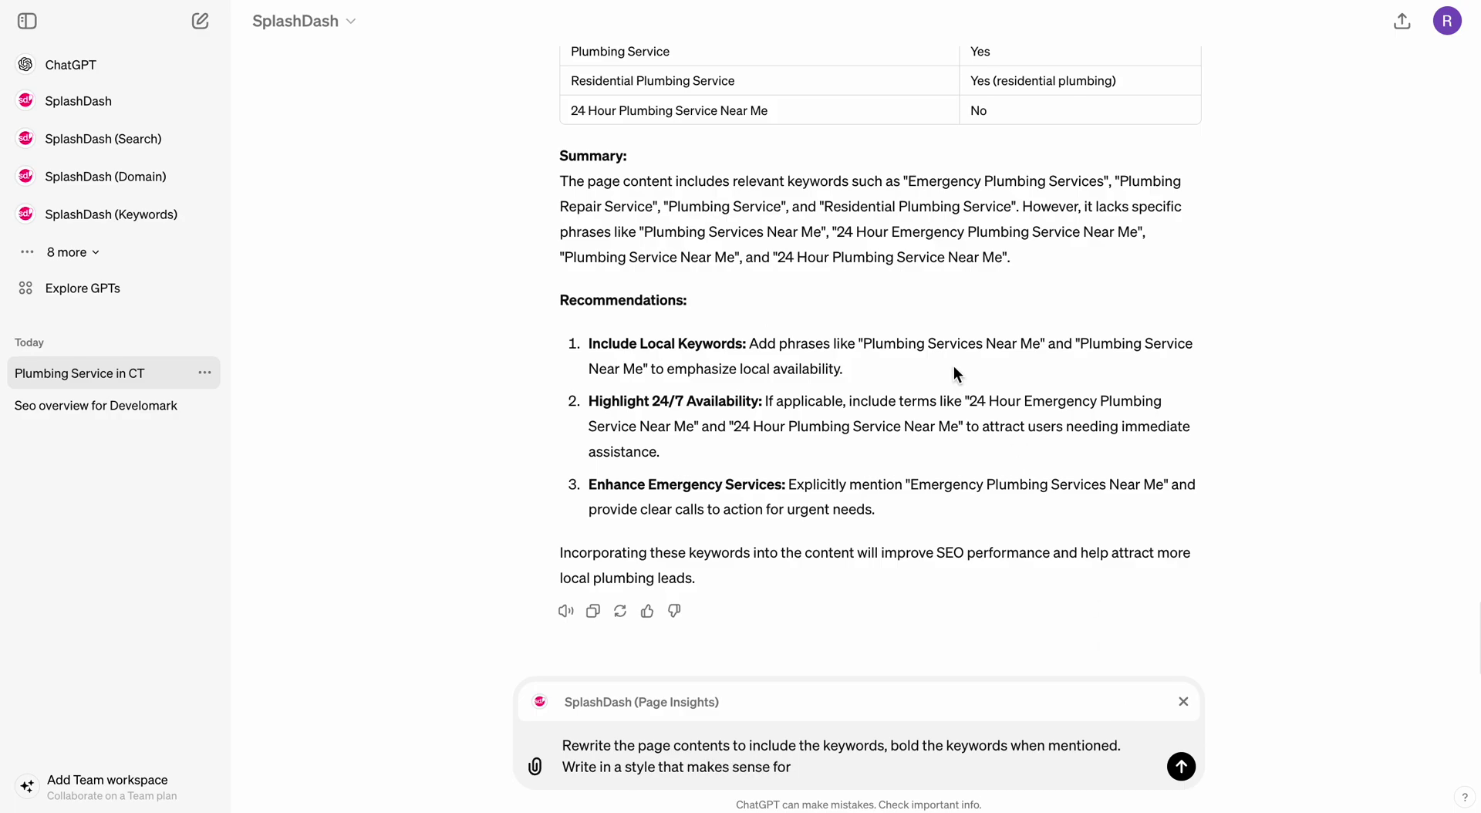
- Copy the company name Mirando Plumbing, LLC from the content excerpt and insert it at the end of the prompt
scroll(871, 205, up, 7)
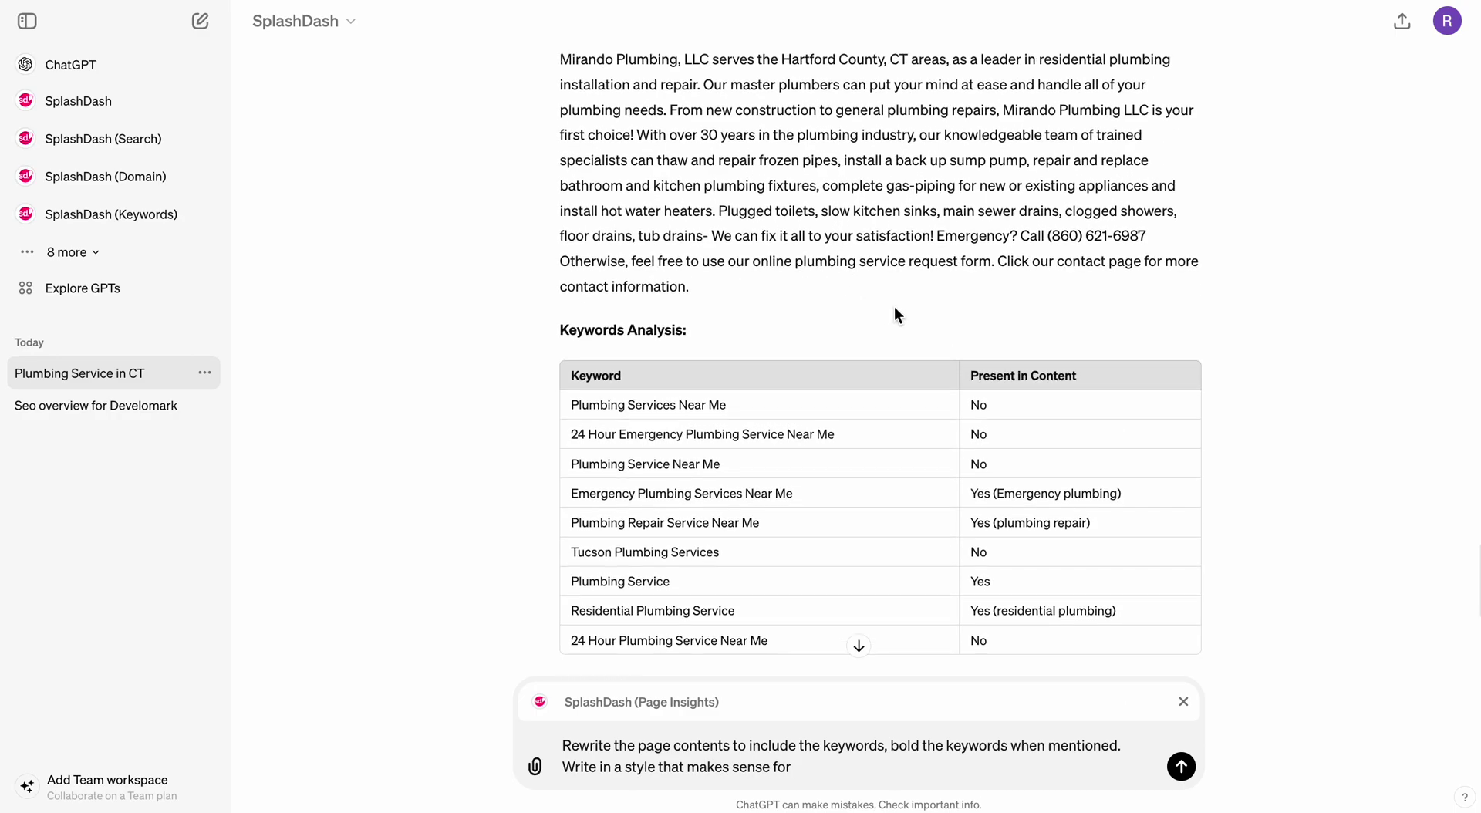
drag(560, 169, 710, 169)
key(ctrl+c)
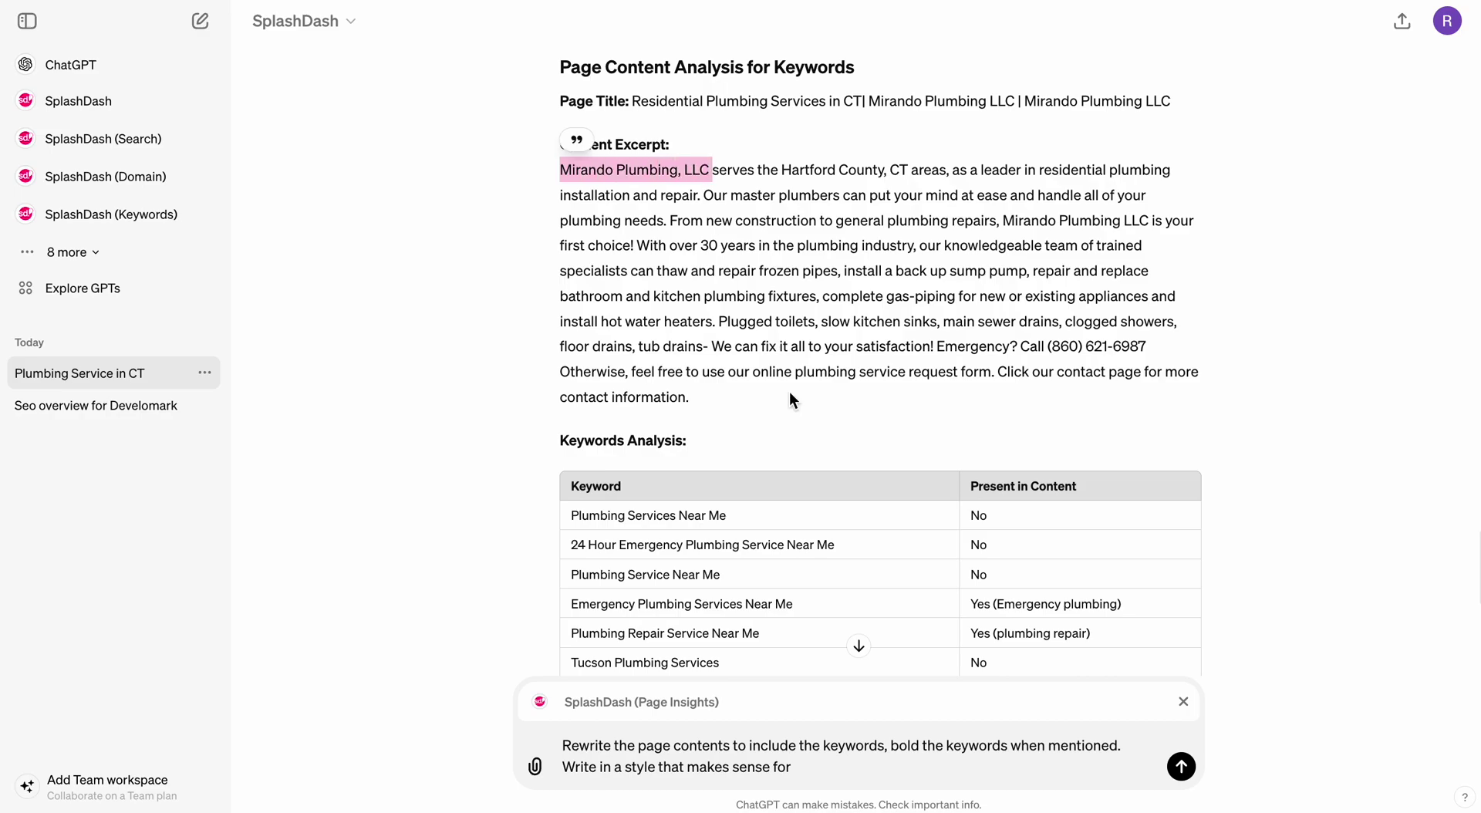
scroll(767, 354, down, 8)
click(824, 763)
key(ctrl+v)
- Complete the prompt with "and include their custom business information including call-to-actions"
text(and )
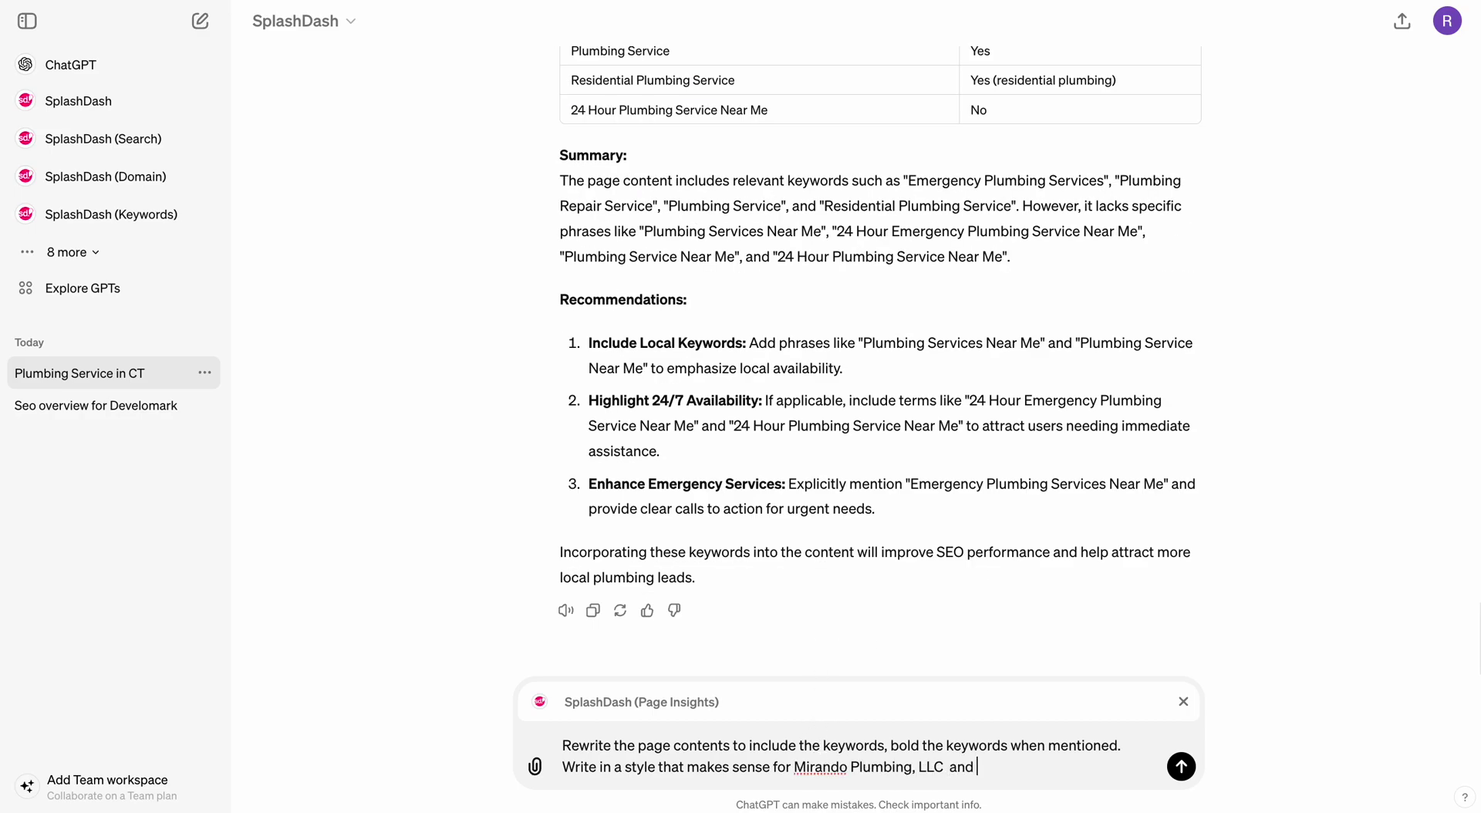
text(include their custom busines)
text(s informati)
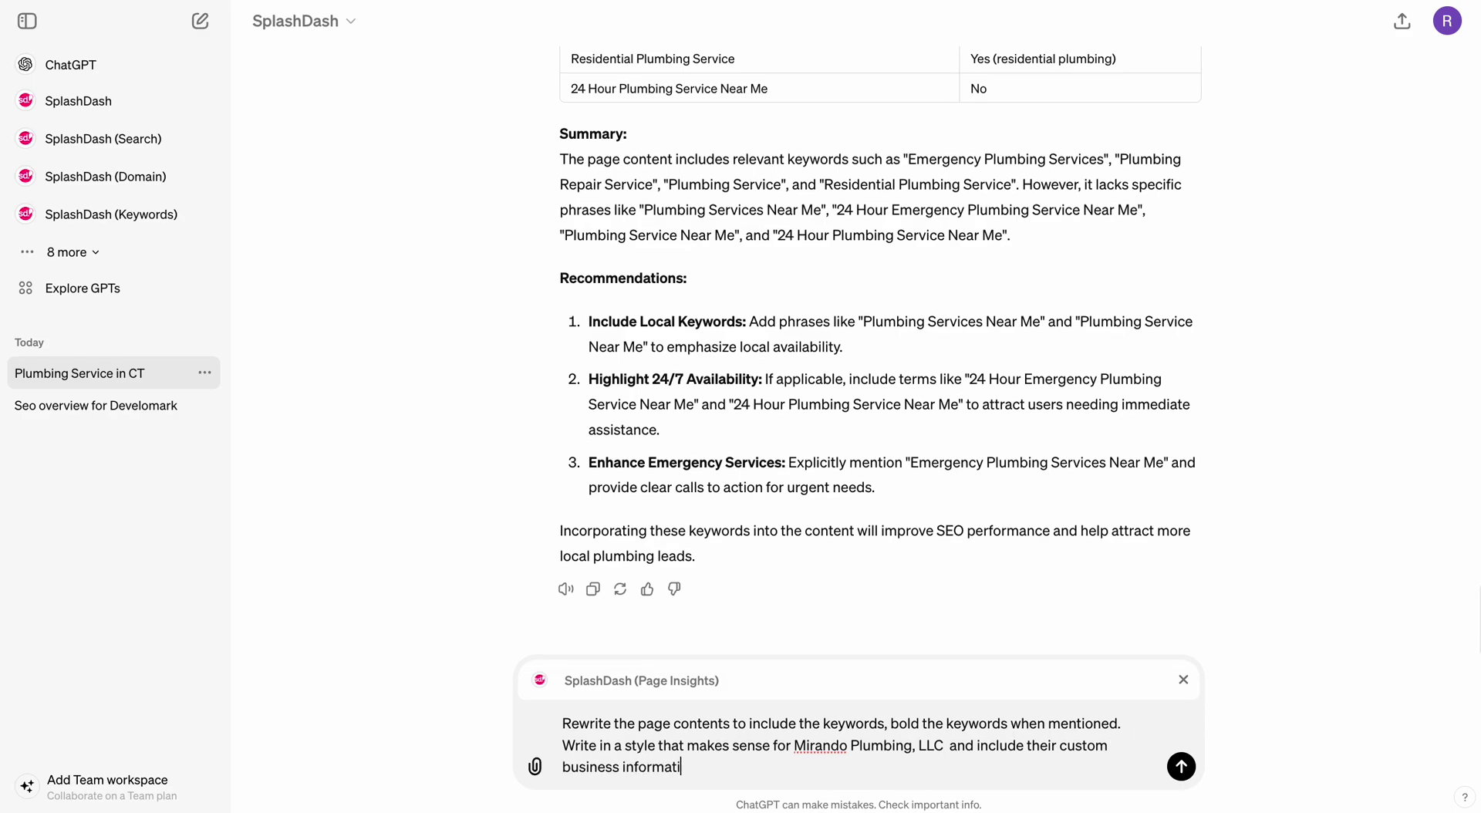
text(on inc)
key(BackSpace)
text(ncluding call-to-actions)
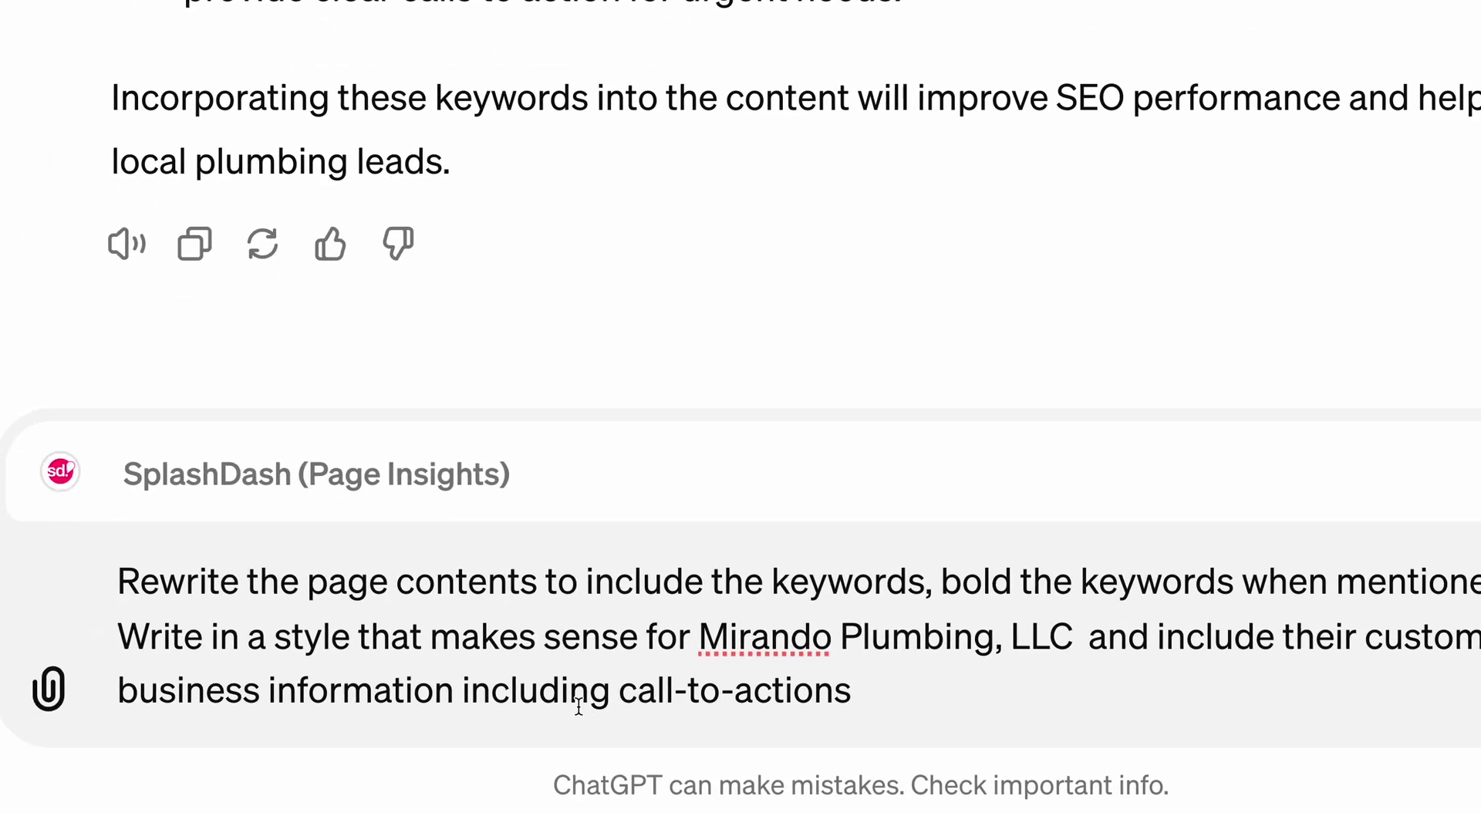
- Review the finished rewrite prompt by highlighting its keyword, writing style and business information instructions one after another
drag(123, 585, 1173, 578)
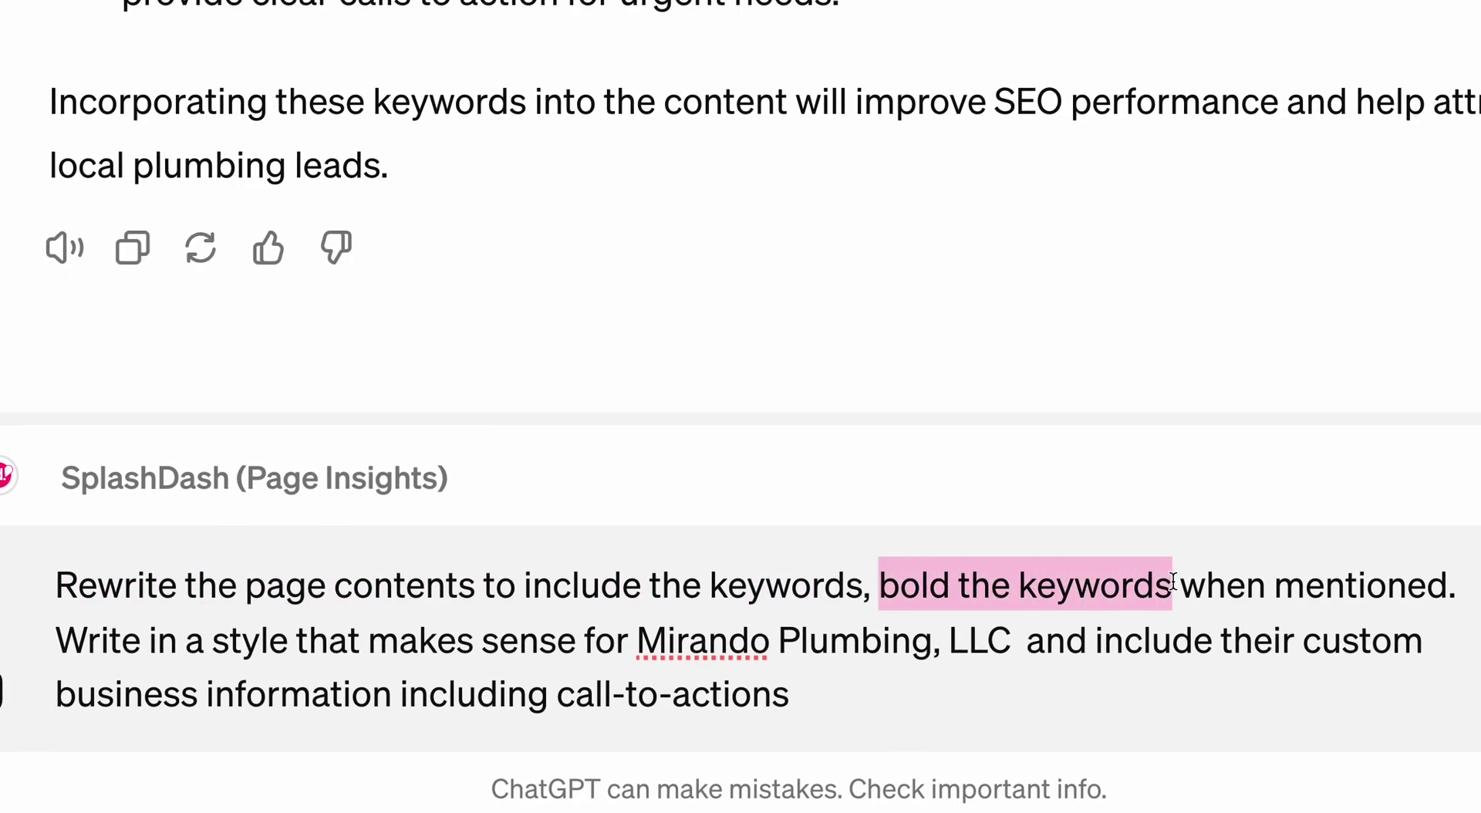
drag(57, 634, 1007, 629)
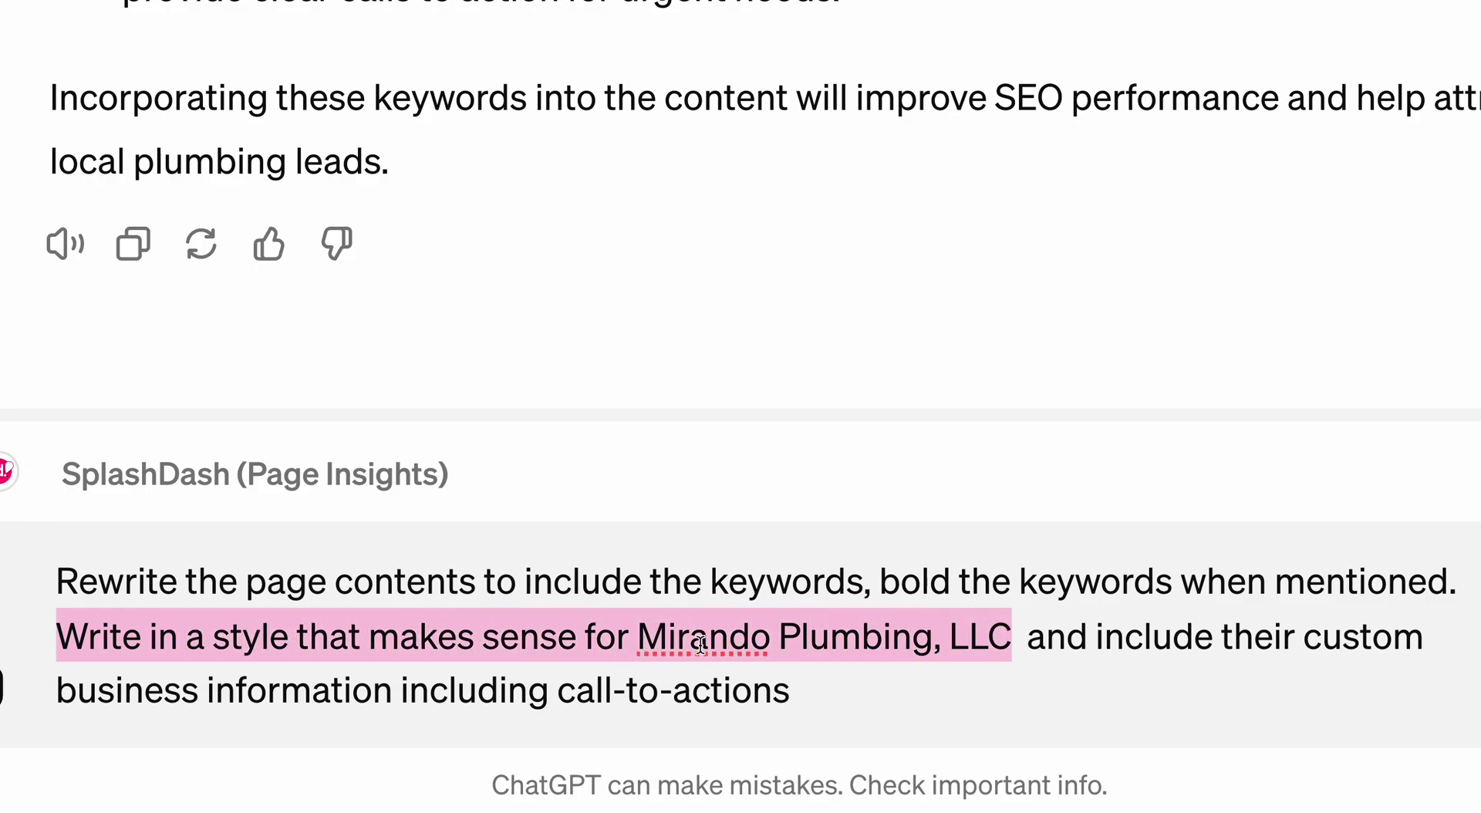
drag(58, 692, 897, 675)
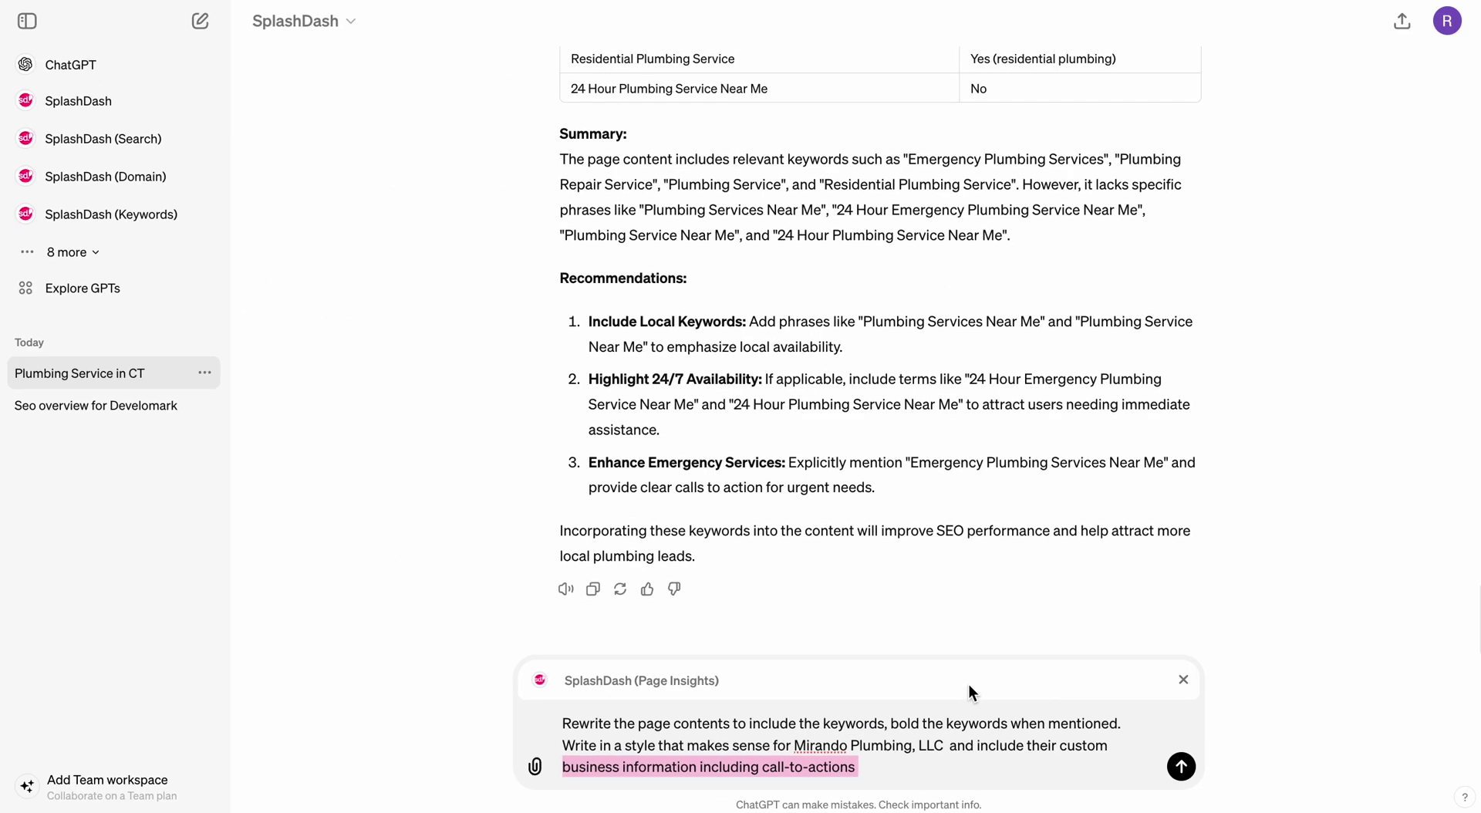
- Detach the SplashDash (Page Insights) GPT from the message and send the rewrite prompt
click(1187, 683)
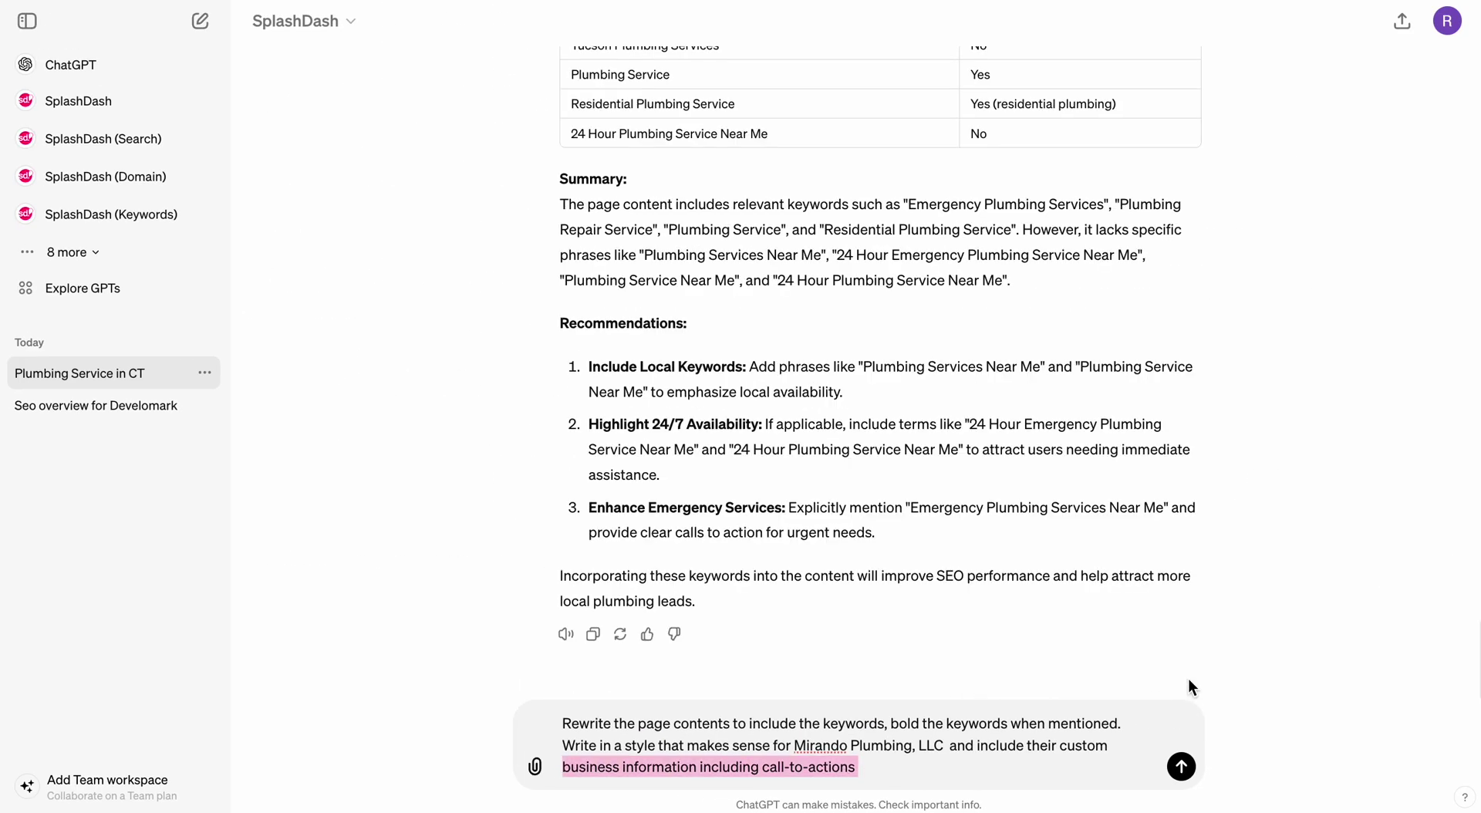
click(997, 774)
key(Return)
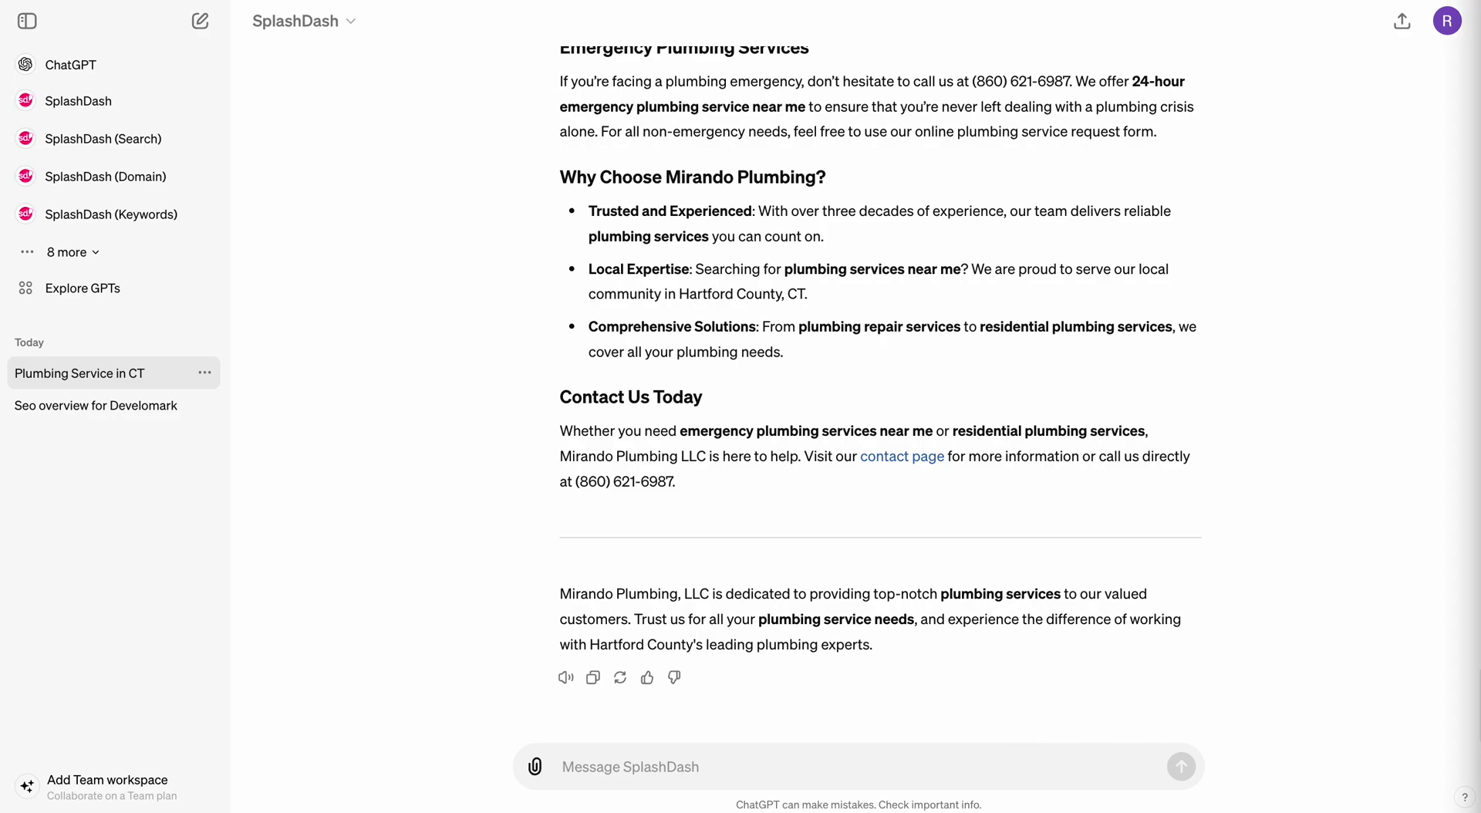
- Draft a prompt with client performance context and a marketing manager role, requesting a short email that seeks approval of the new text with data-backed reasoning
click(679, 764)
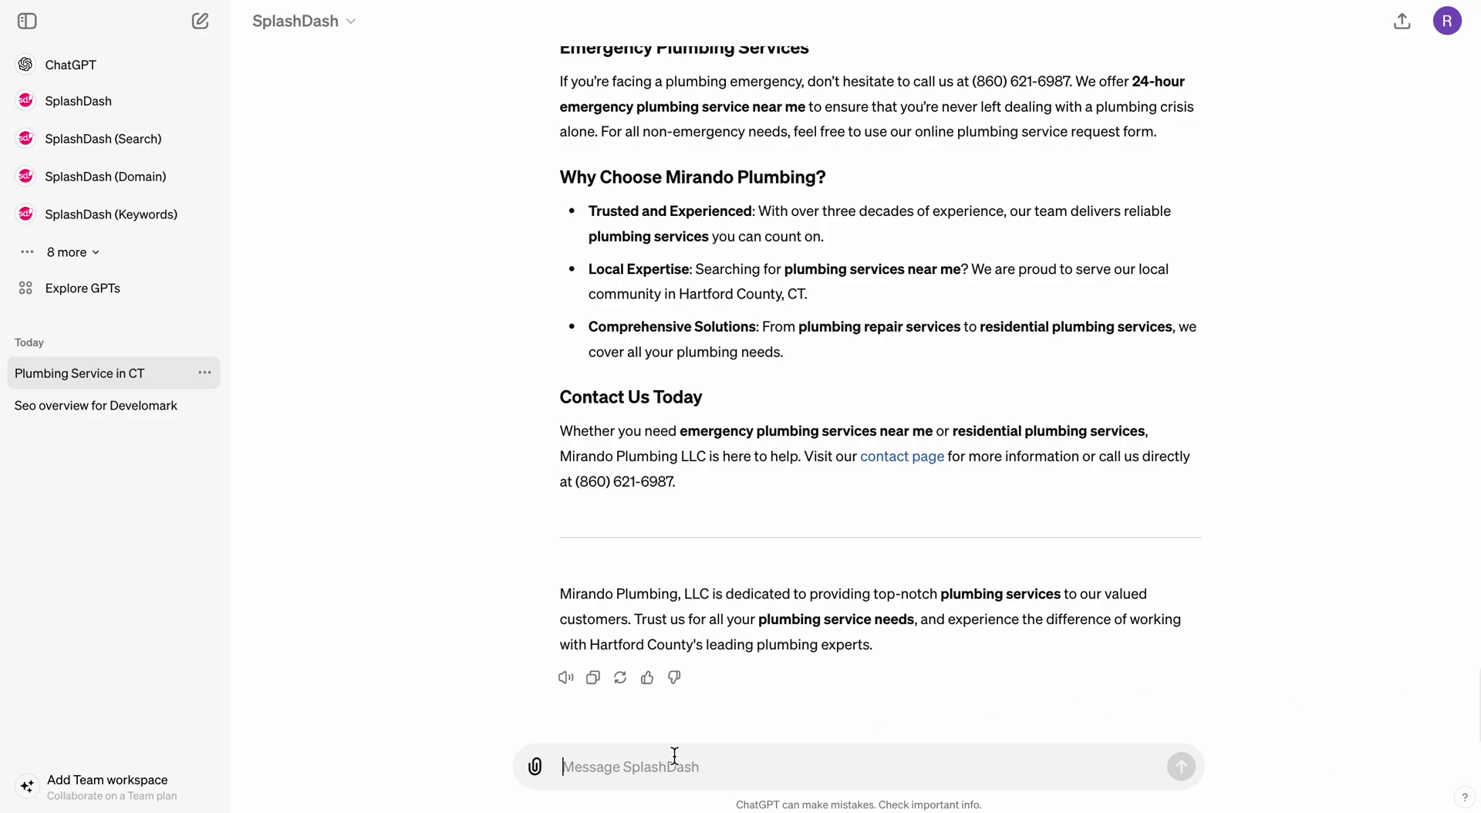
text(* Context: you are sending data about a clients performance. Role: you are a marketing manager, Task: in the format of a short email send these stats to the client.)
drag(1046, 767, 846, 769)
text(get the c)
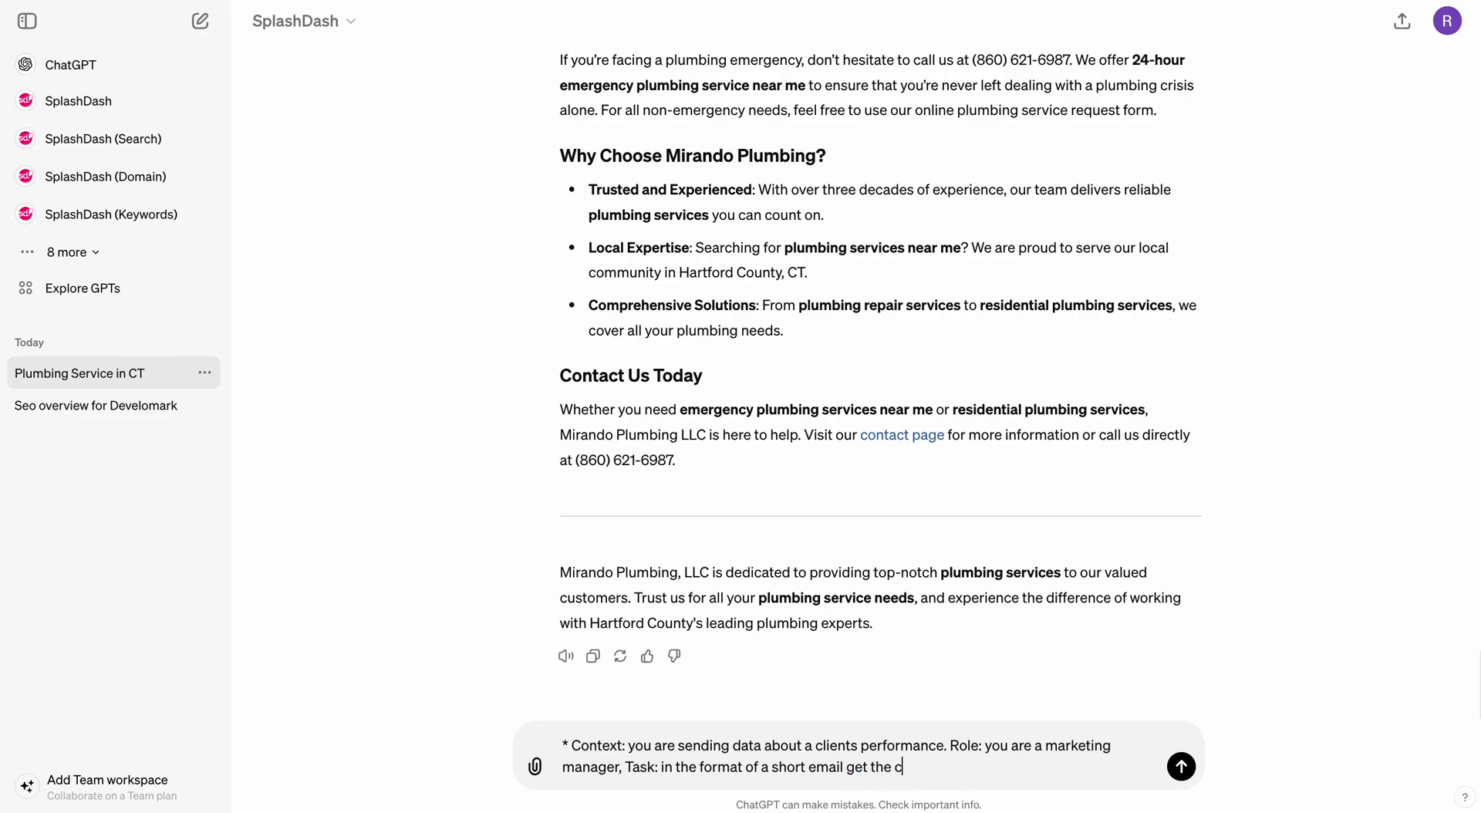
text(leint to approce thi)
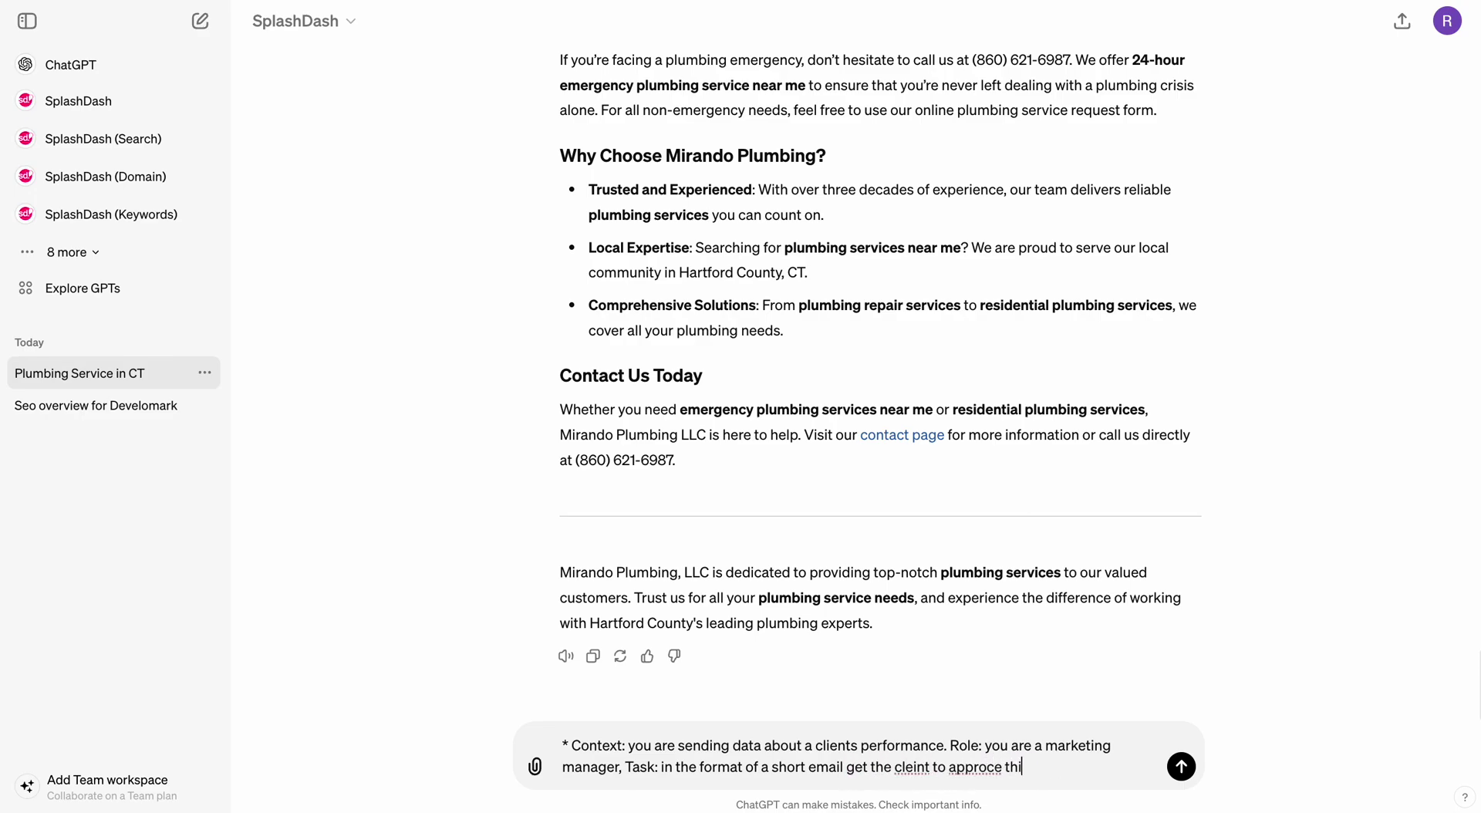
text(s new text and axplain)
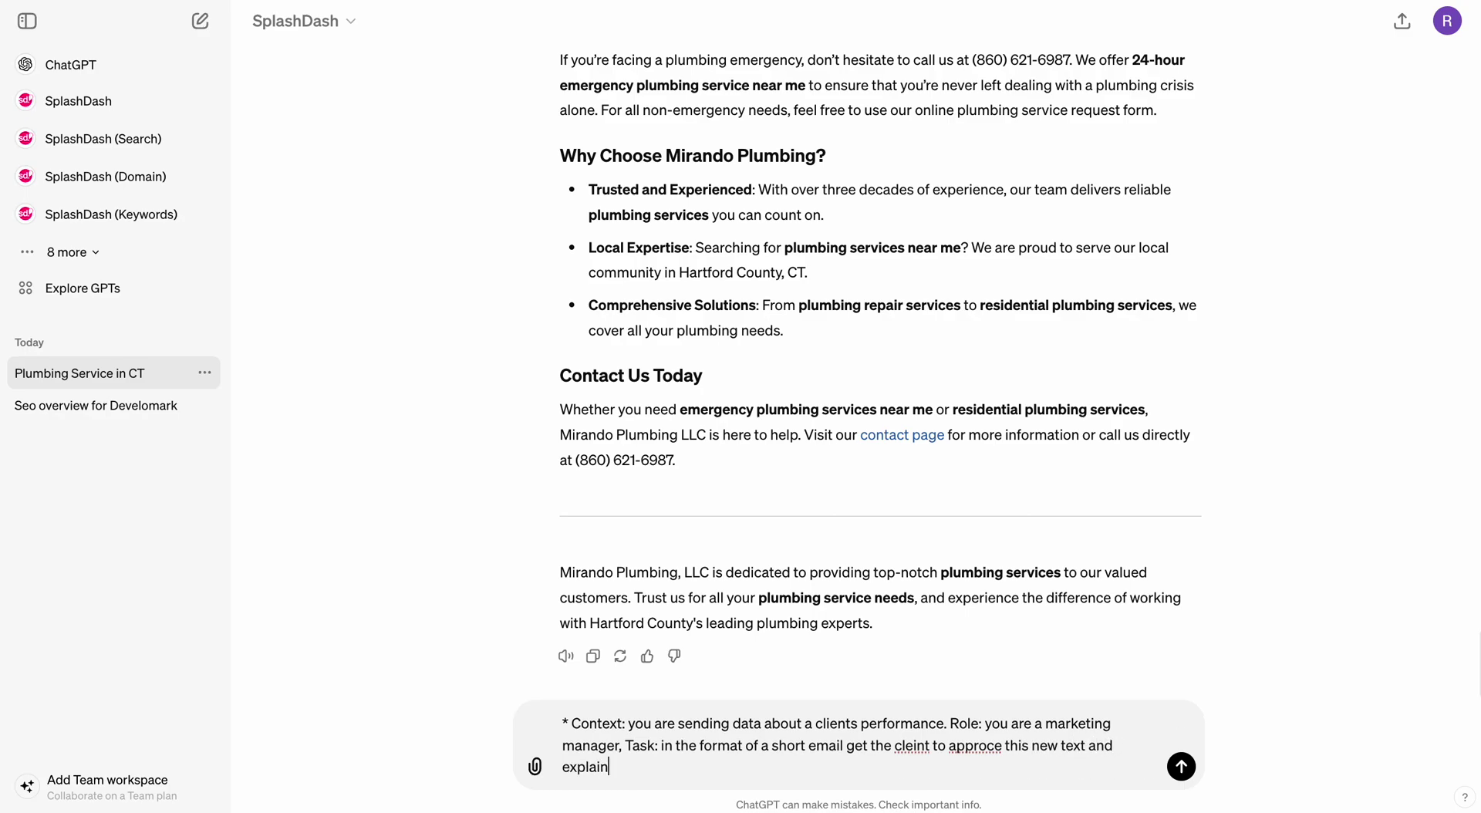
text( with data your reasonin)
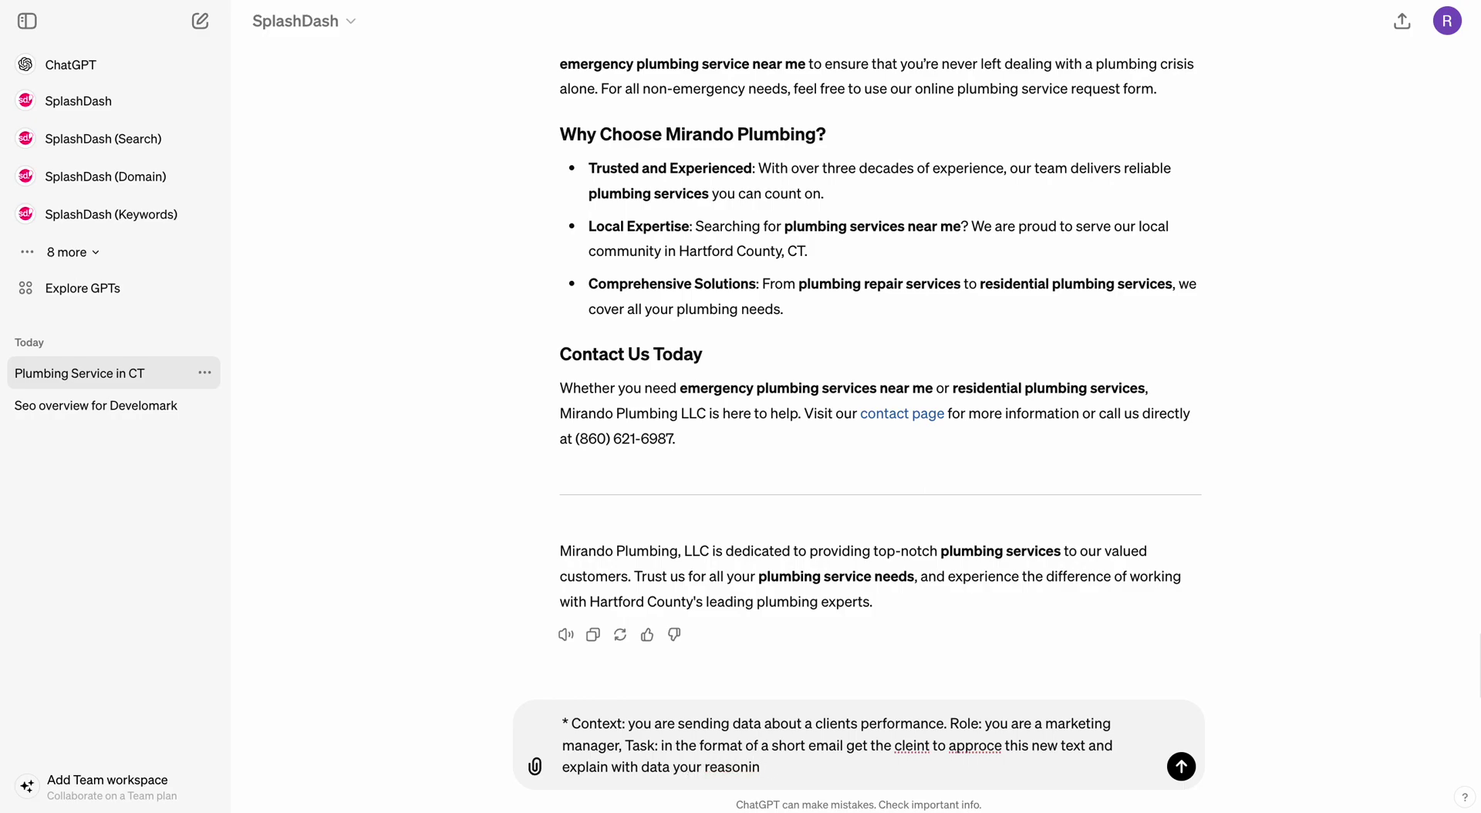
text(g behind the rewrite)
- Correct the misspelled words to "client" and "approve" and remove the asterisk before "Context" in the prompt
right_click(924, 745)
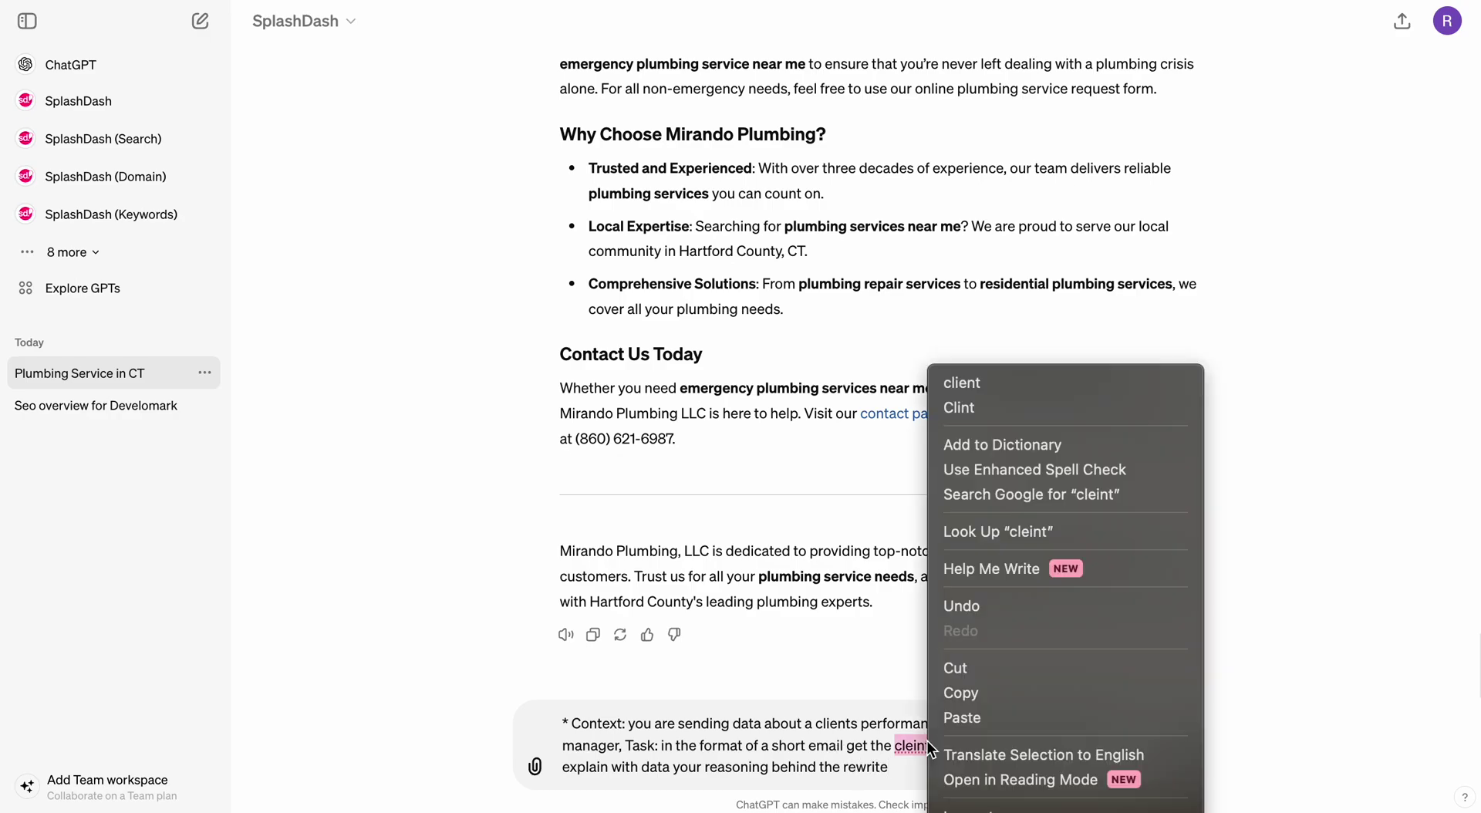
click(965, 398)
right_click(995, 747)
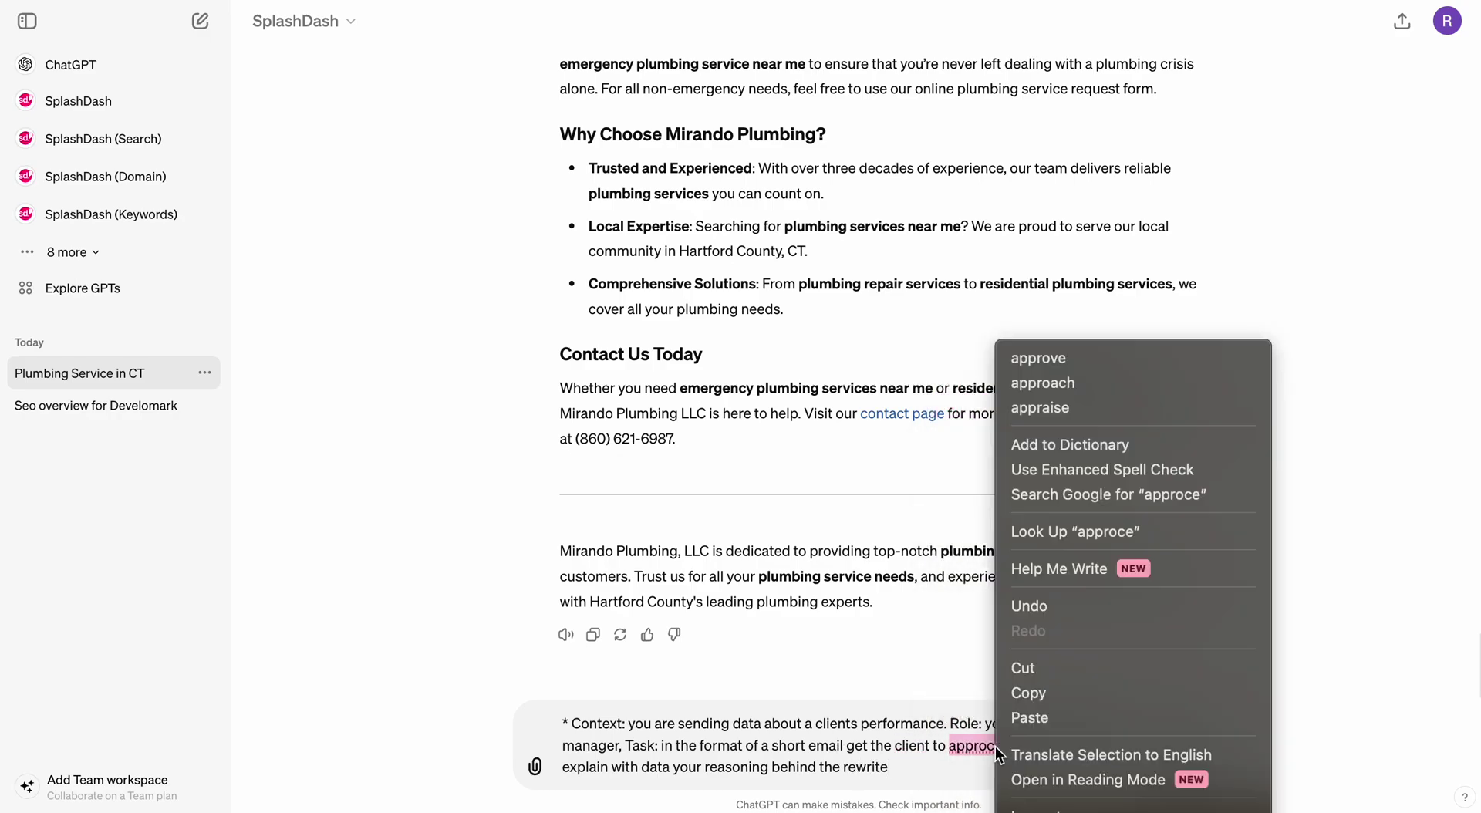
click(1054, 347)
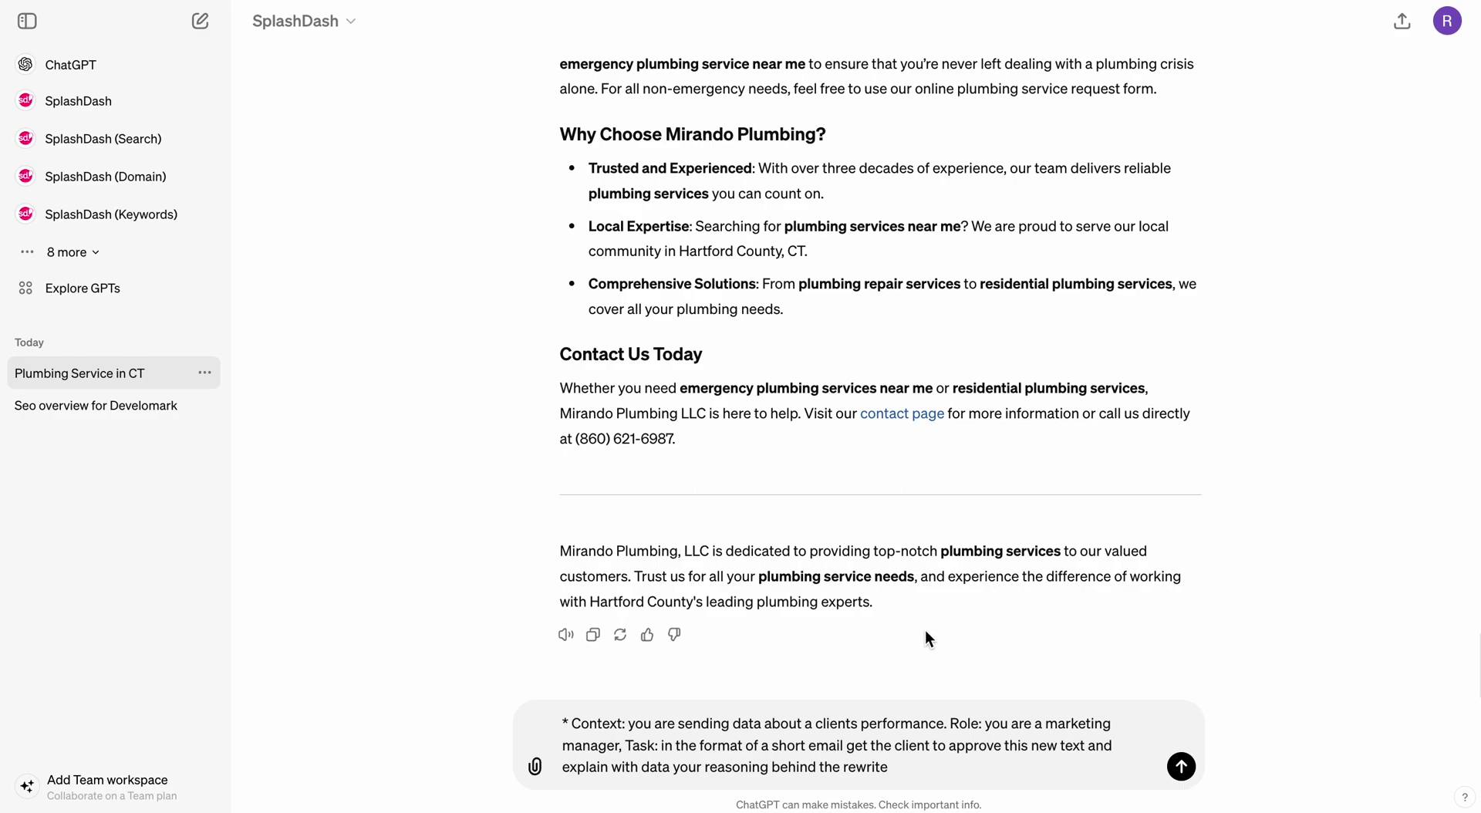
click(572, 723)
key(BackSpace)
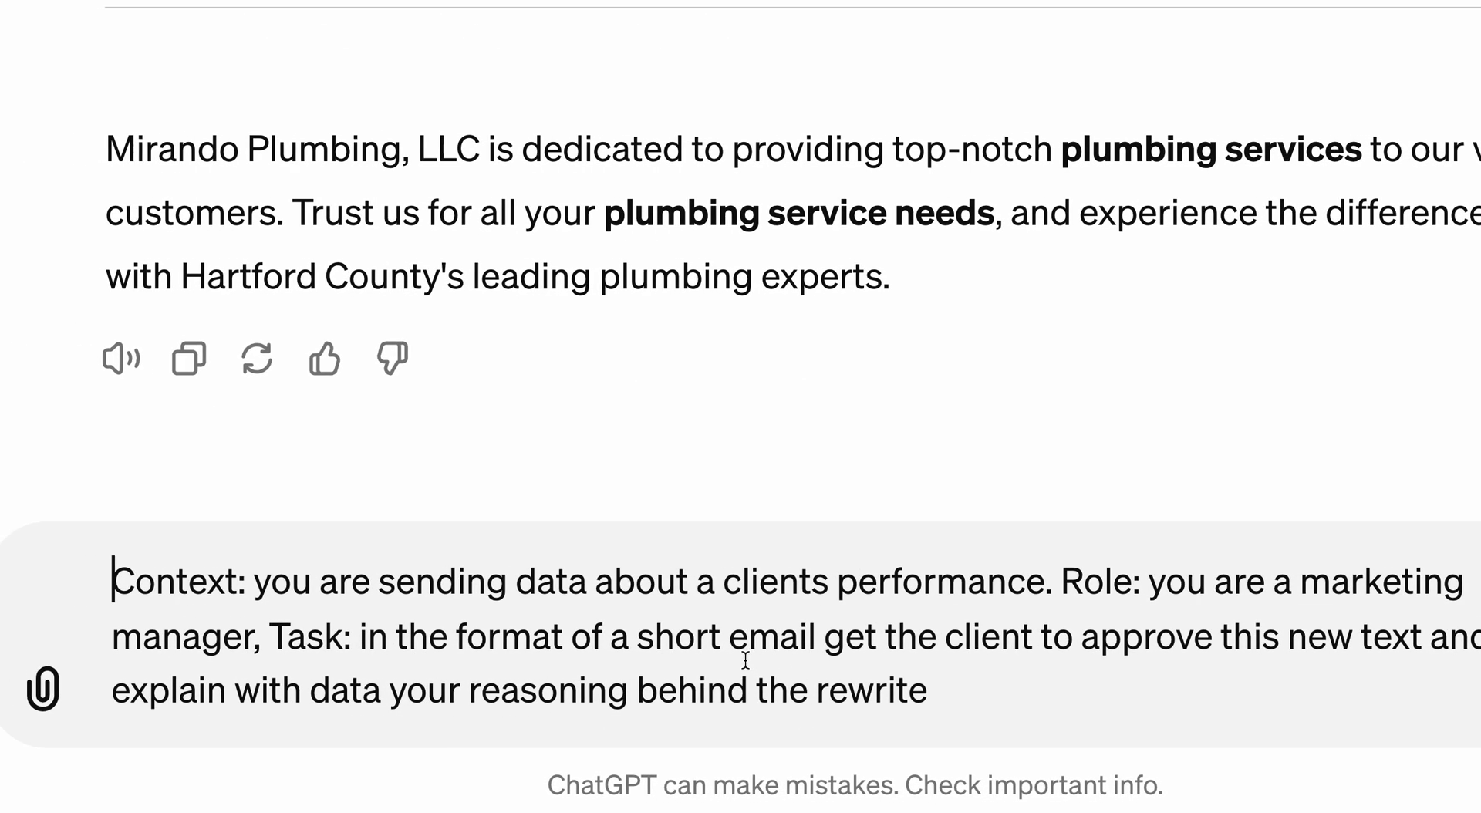
- Review the email prompt's context and reasoning instructions, the rewritten page content, and the Keywords Analysis table by highlighting them
drag(246, 580, 1023, 577)
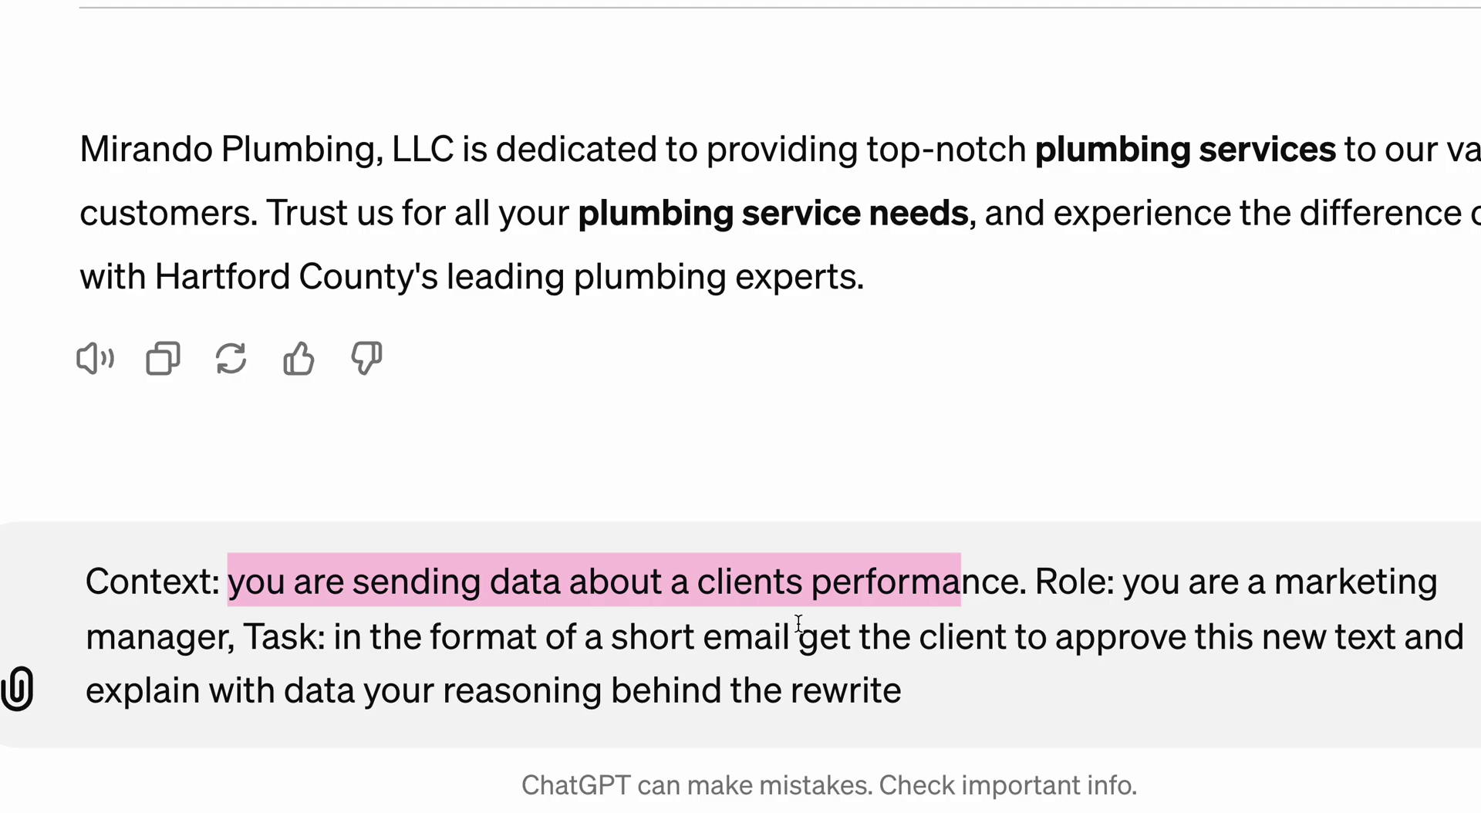
drag(120, 686, 856, 688)
click(942, 684)
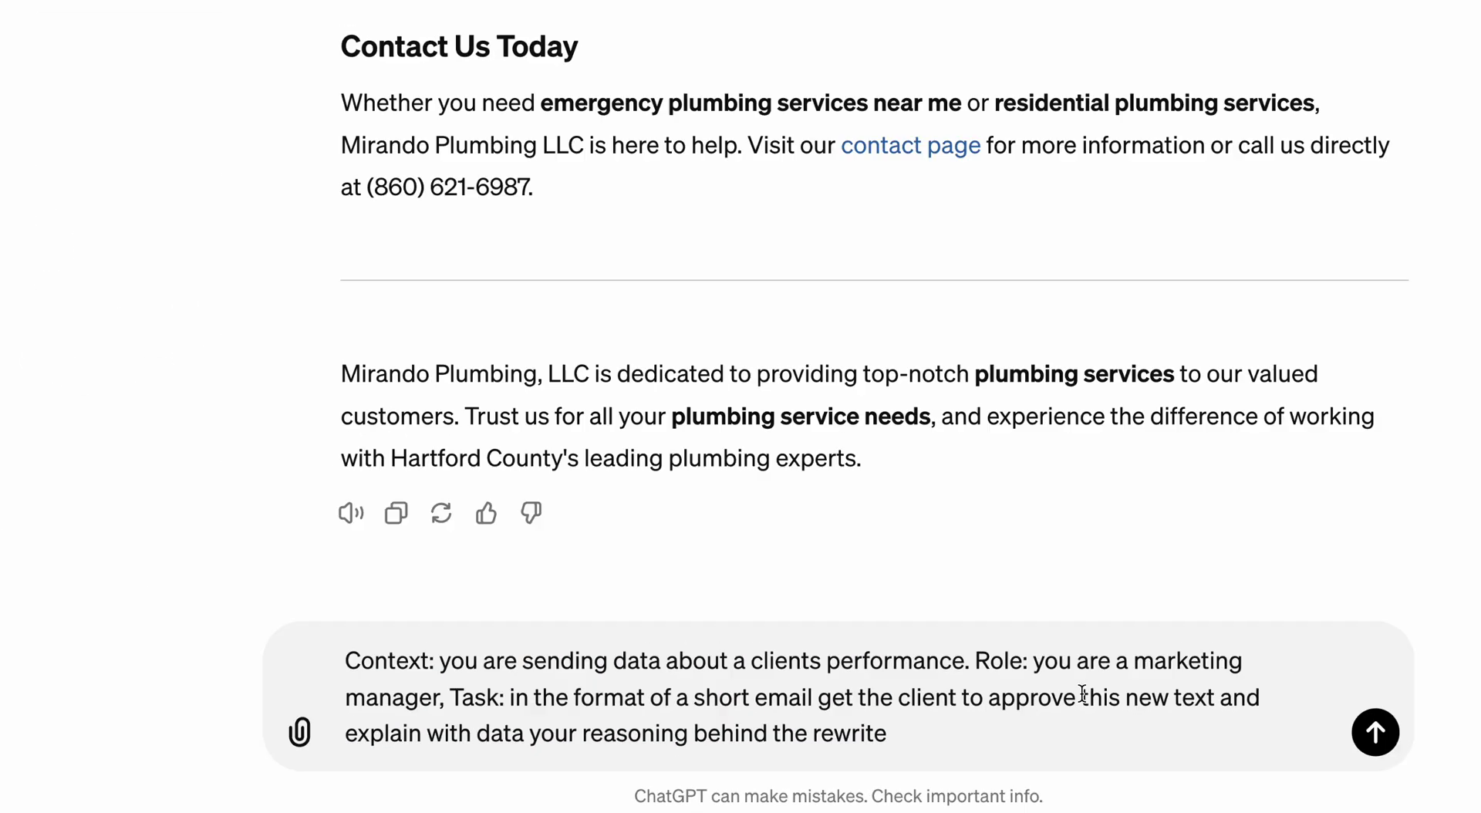
scroll(1213, 463, up, 10)
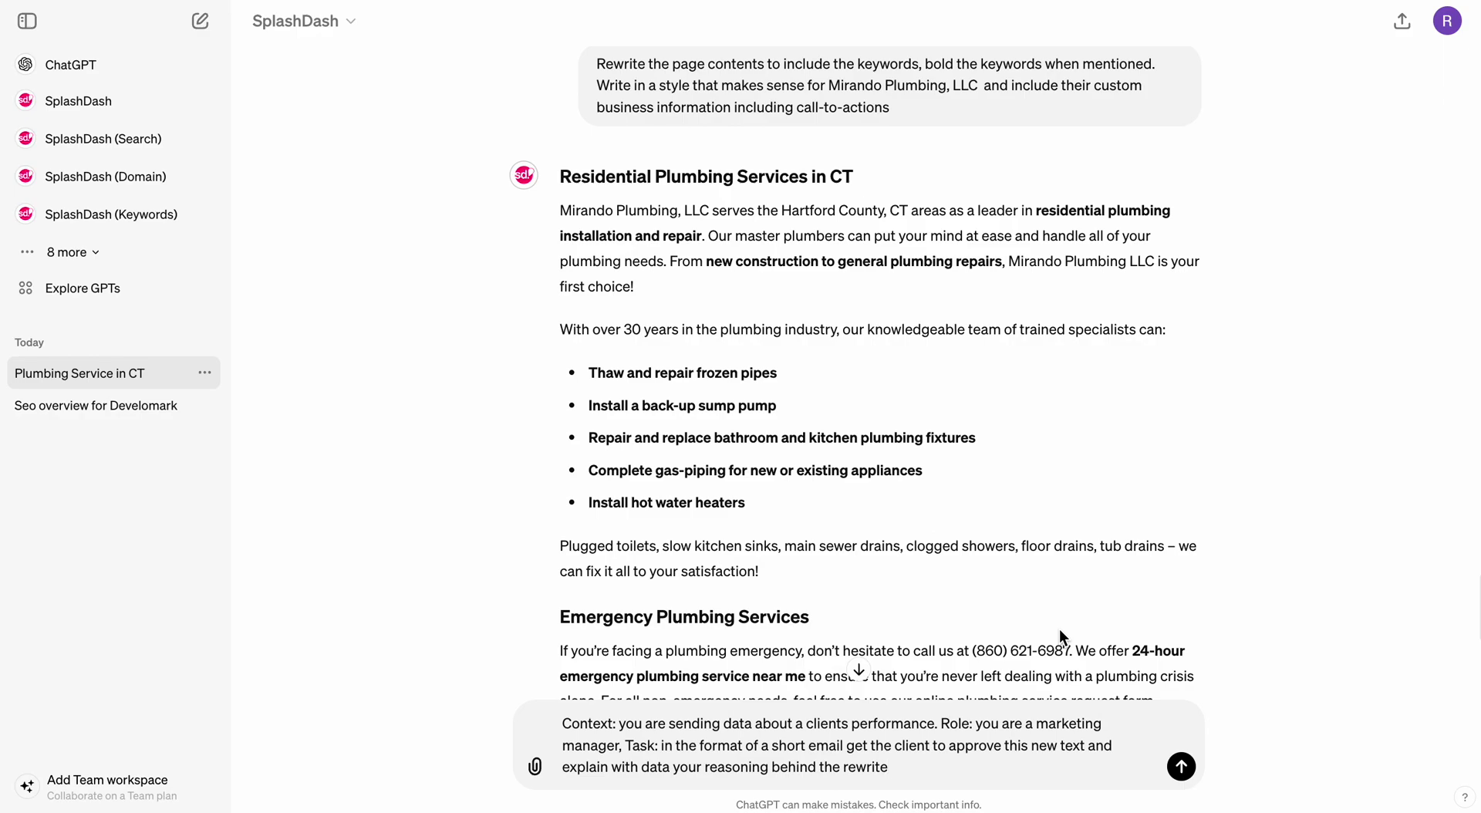
drag(561, 208, 1077, 469)
scroll(1003, 455, down, 5)
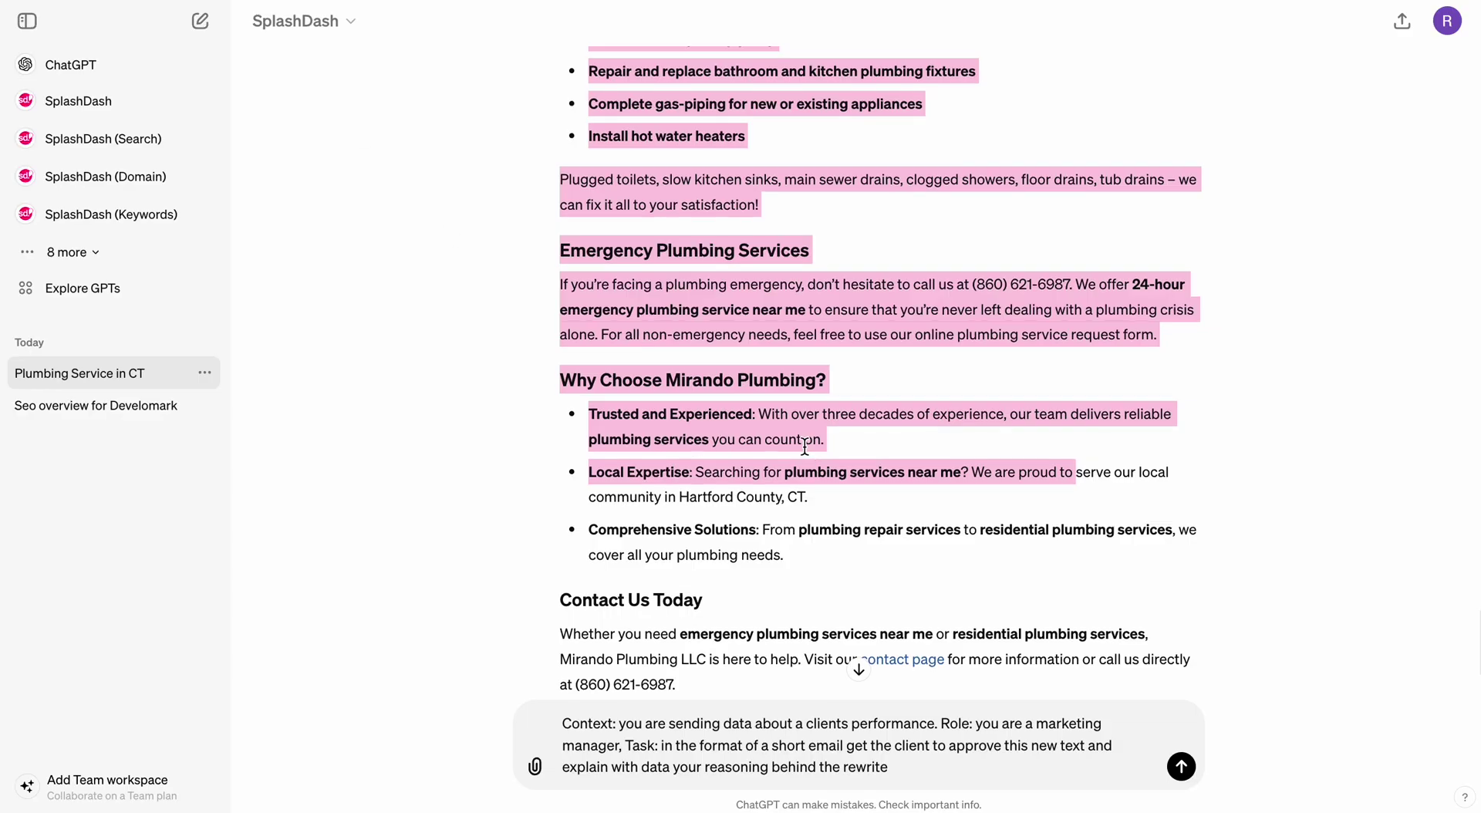
scroll(805, 446, up, 20)
drag(572, 376, 1119, 619)
click(1219, 561)
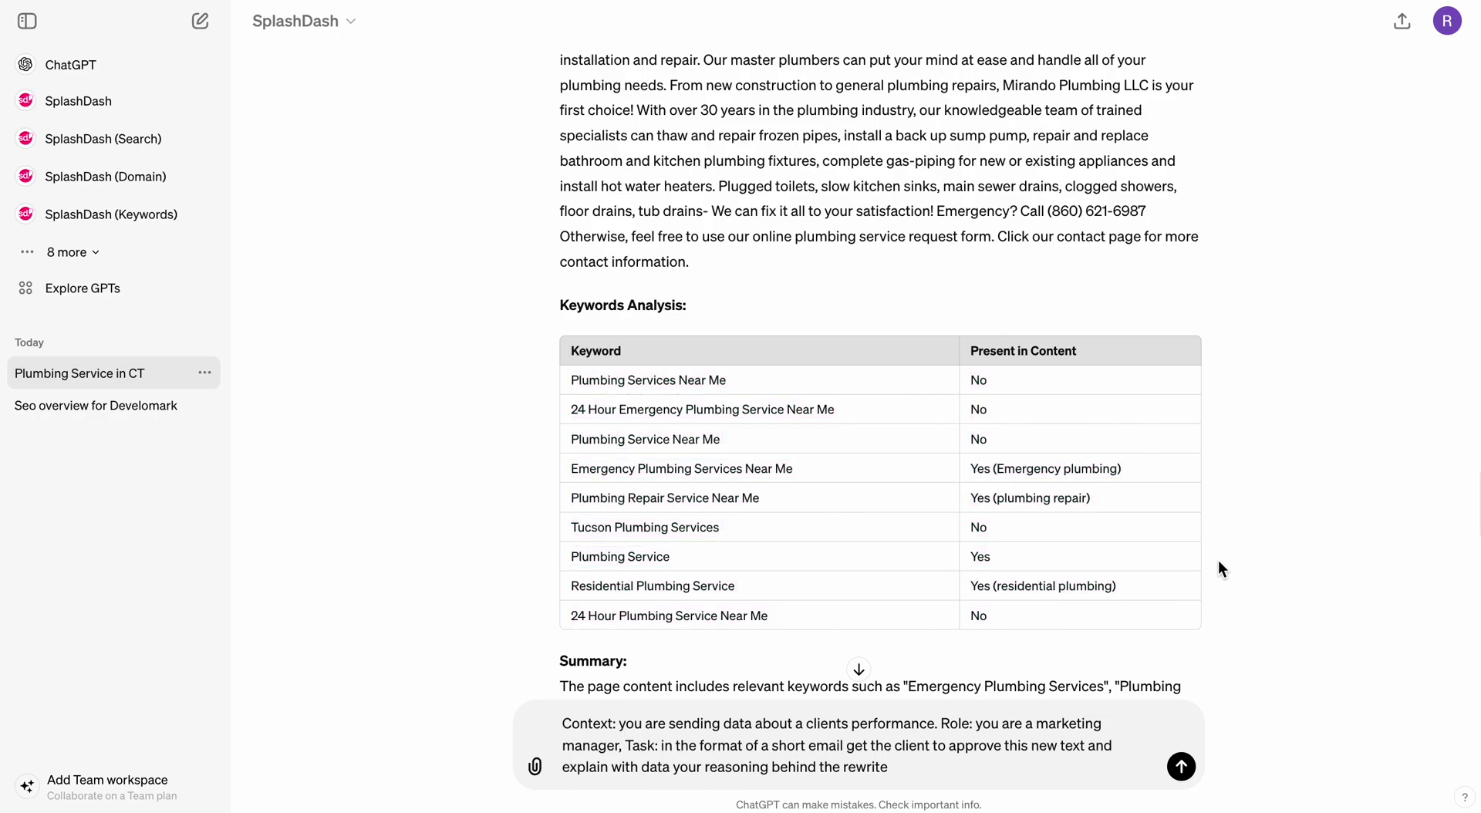
- Send the client approval email prompt
scroll(1219, 567, down, 10)
click(1181, 766)
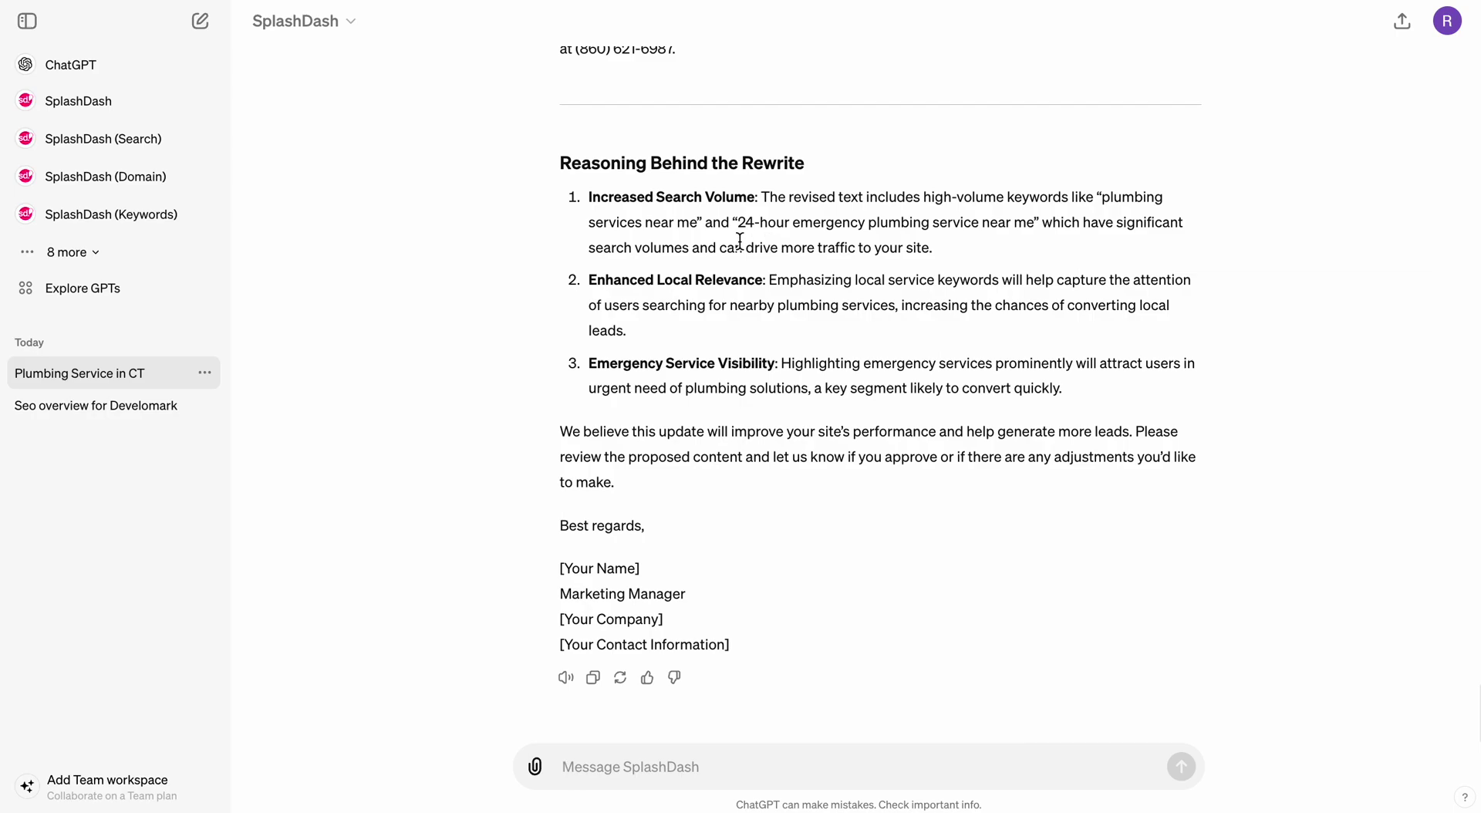
- Examine the email's search volume reasoning and compare its keywords with the related terms table earlier in the chat
drag(589, 198, 790, 196)
click(889, 211)
drag(905, 197, 1096, 198)
drag(750, 222, 971, 223)
click(1026, 316)
scroll(1068, 444, up, 20)
scroll(1071, 453, up, 20)
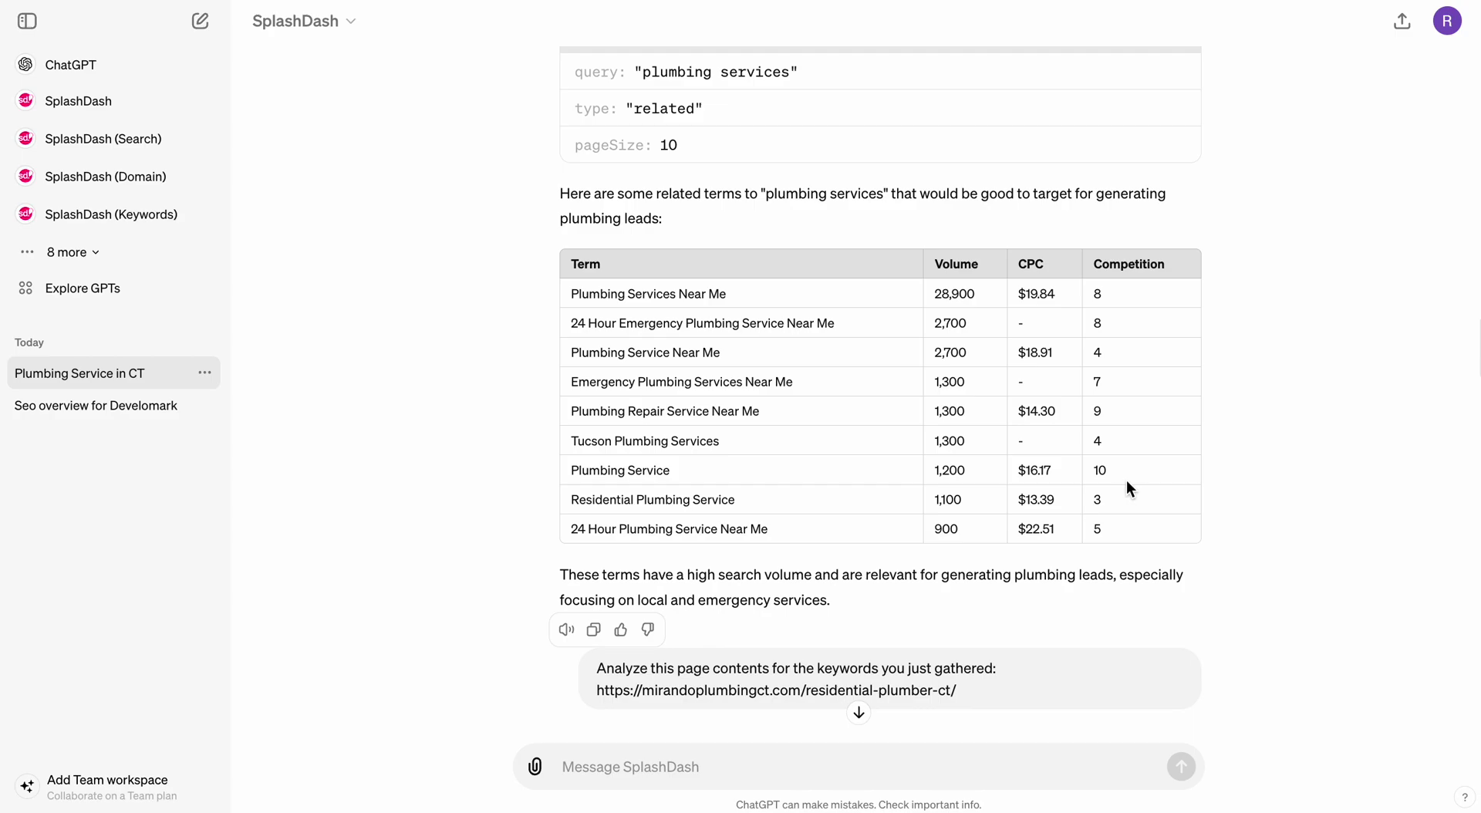
scroll(1127, 481, down, 20)
scroll(1131, 500, down, 10)
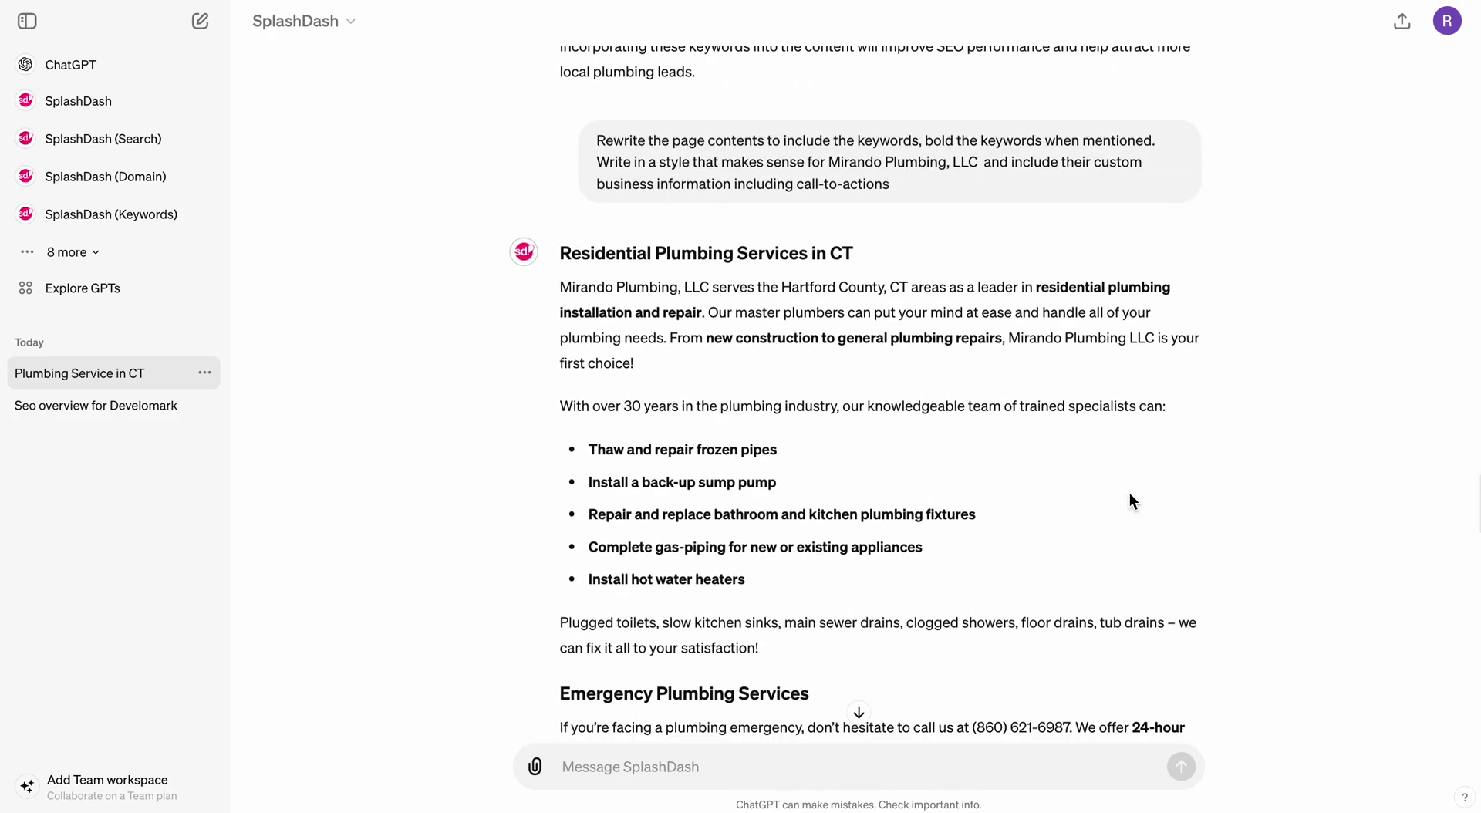
- Quote the rewritten Residential Plumbing Services text in a reply and try to mention the Originality GPT
drag(574, 83, 579, 173)
click(577, 158)
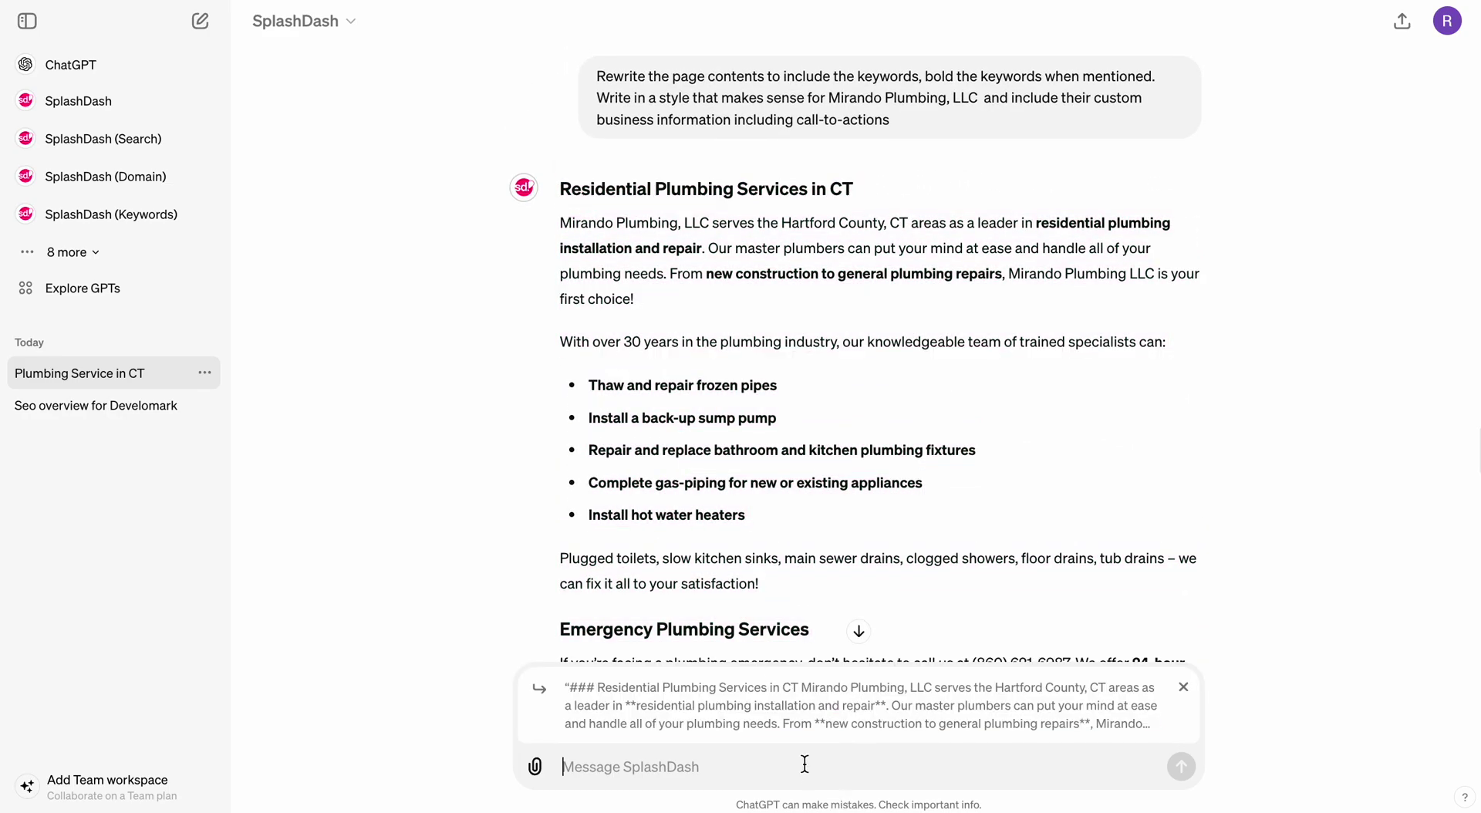
text(@opr)
key(BackSpace)
key(BackSpace)
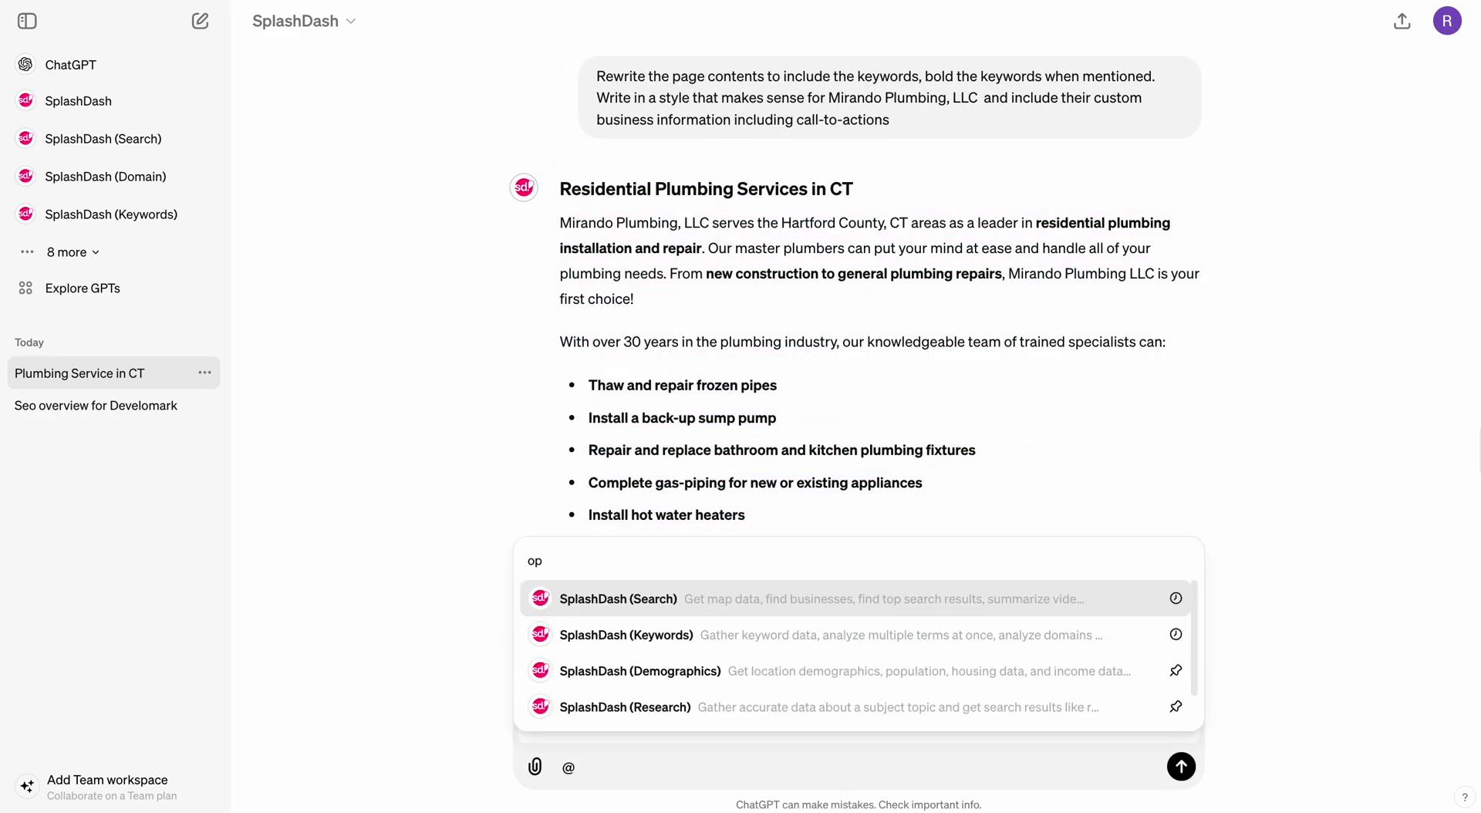
key(BackSpace)
text(rigi)
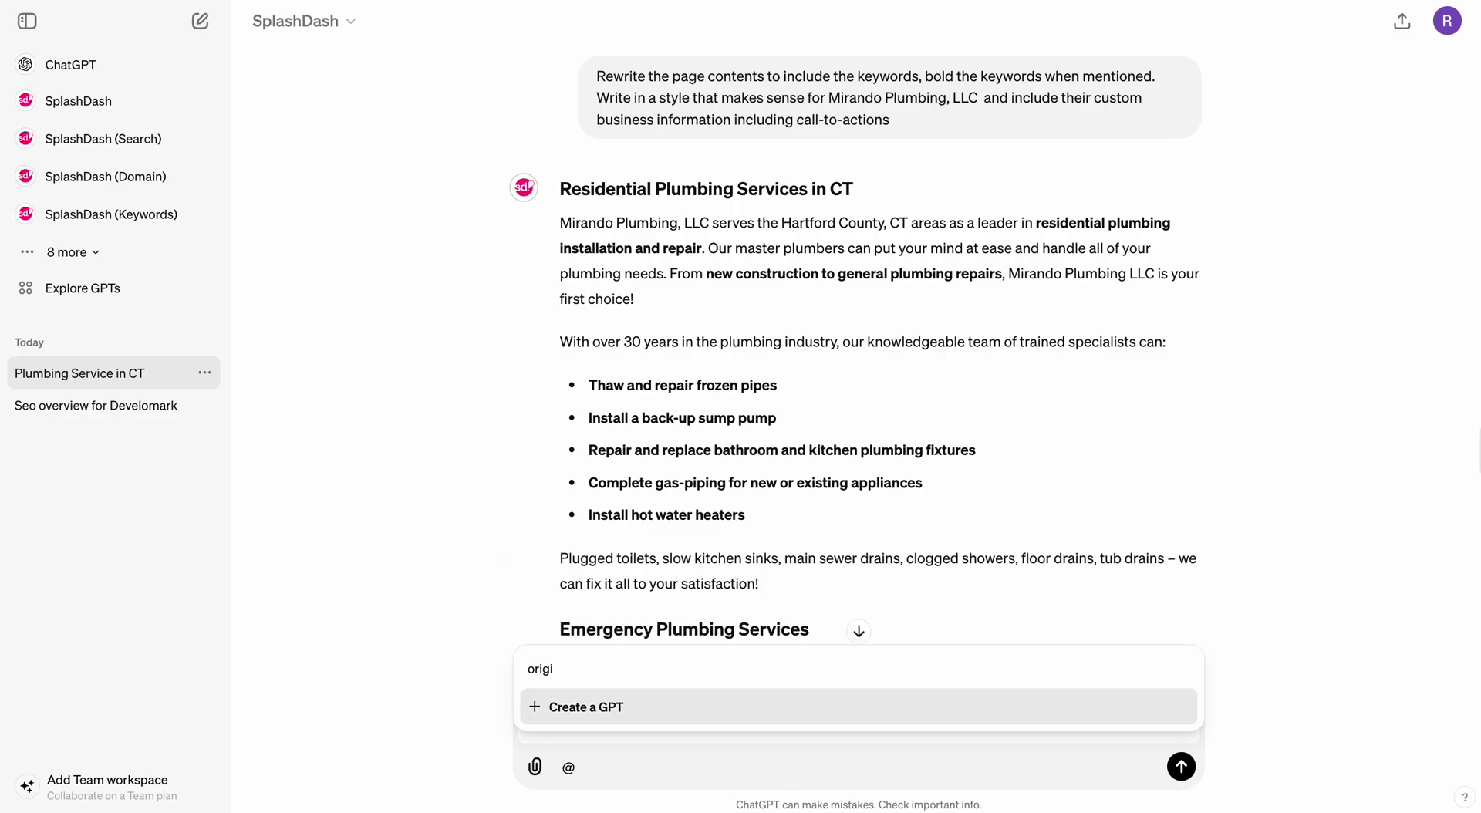
key(BackSpace)
key(BackSpace)
key(BackSpace)
scroll(702, 667, down, 3)
scroll(716, 679, up, 5)
key(BackSpace)
key(BackSpace)
key(BackSpace)
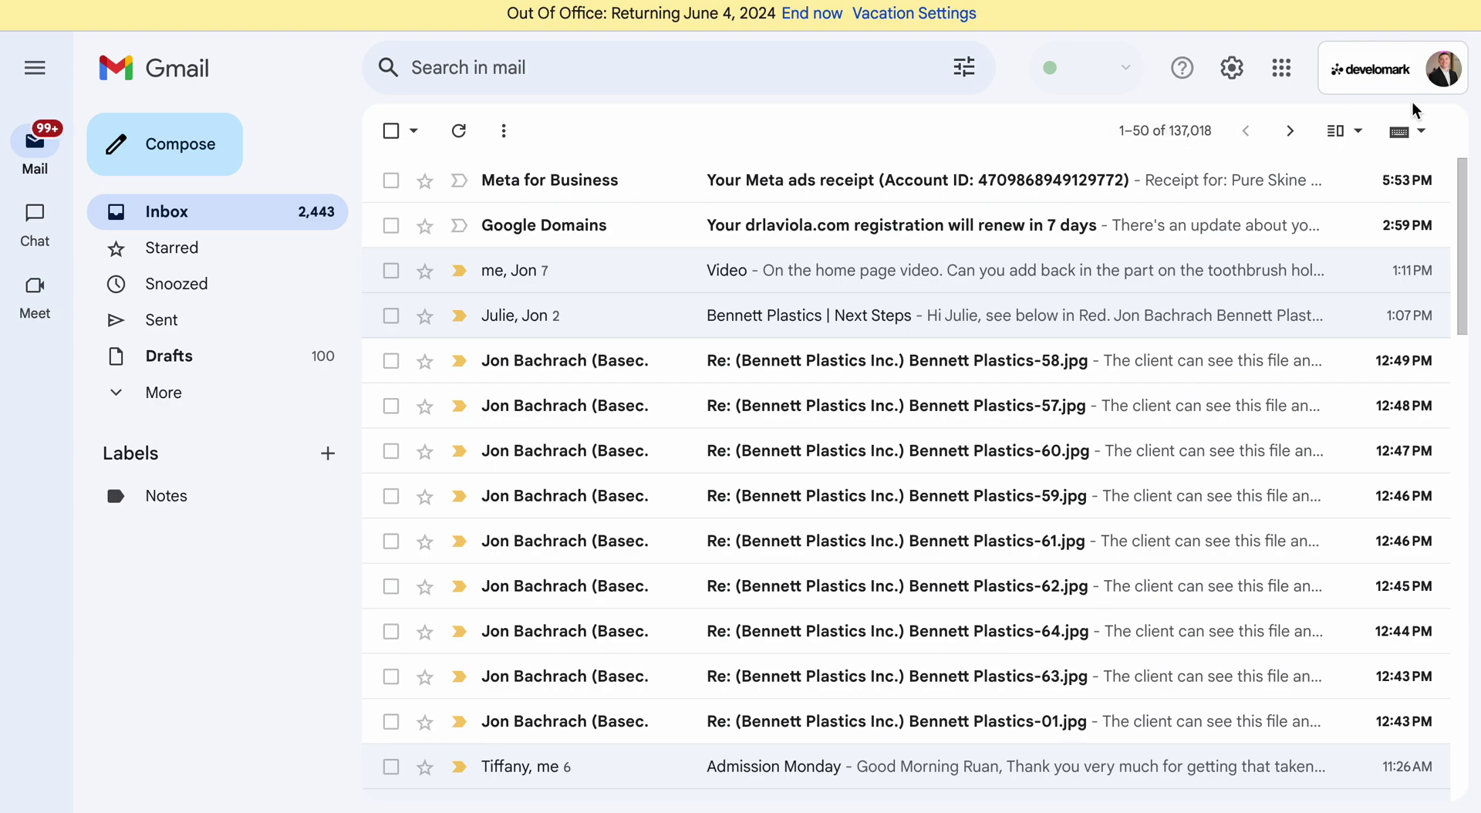
- Switch to Gmail and change to the SplashDash account's mailbox
click(1420, 73)
scroll(1187, 544, down, 3)
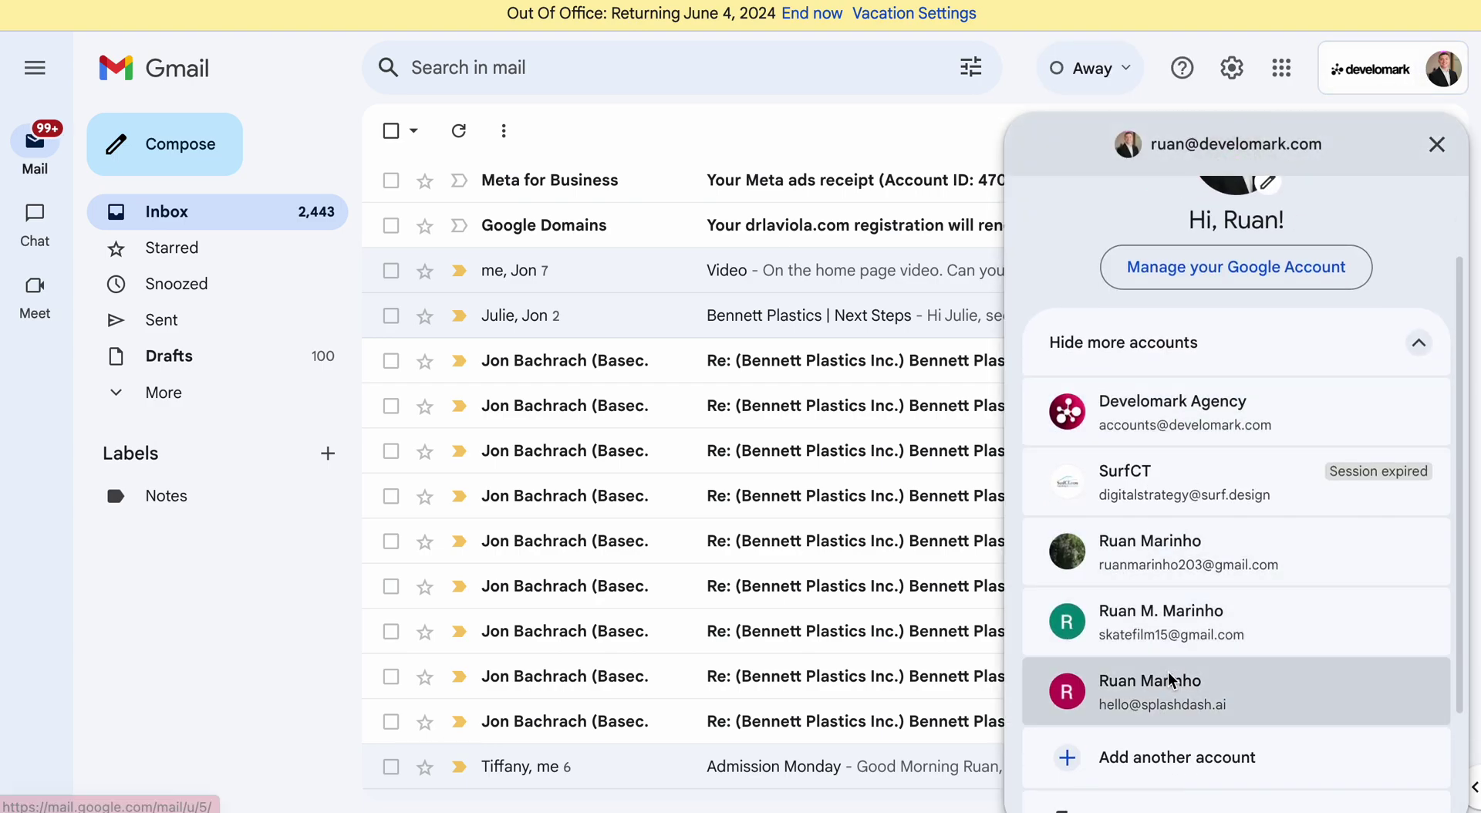
click(1164, 676)
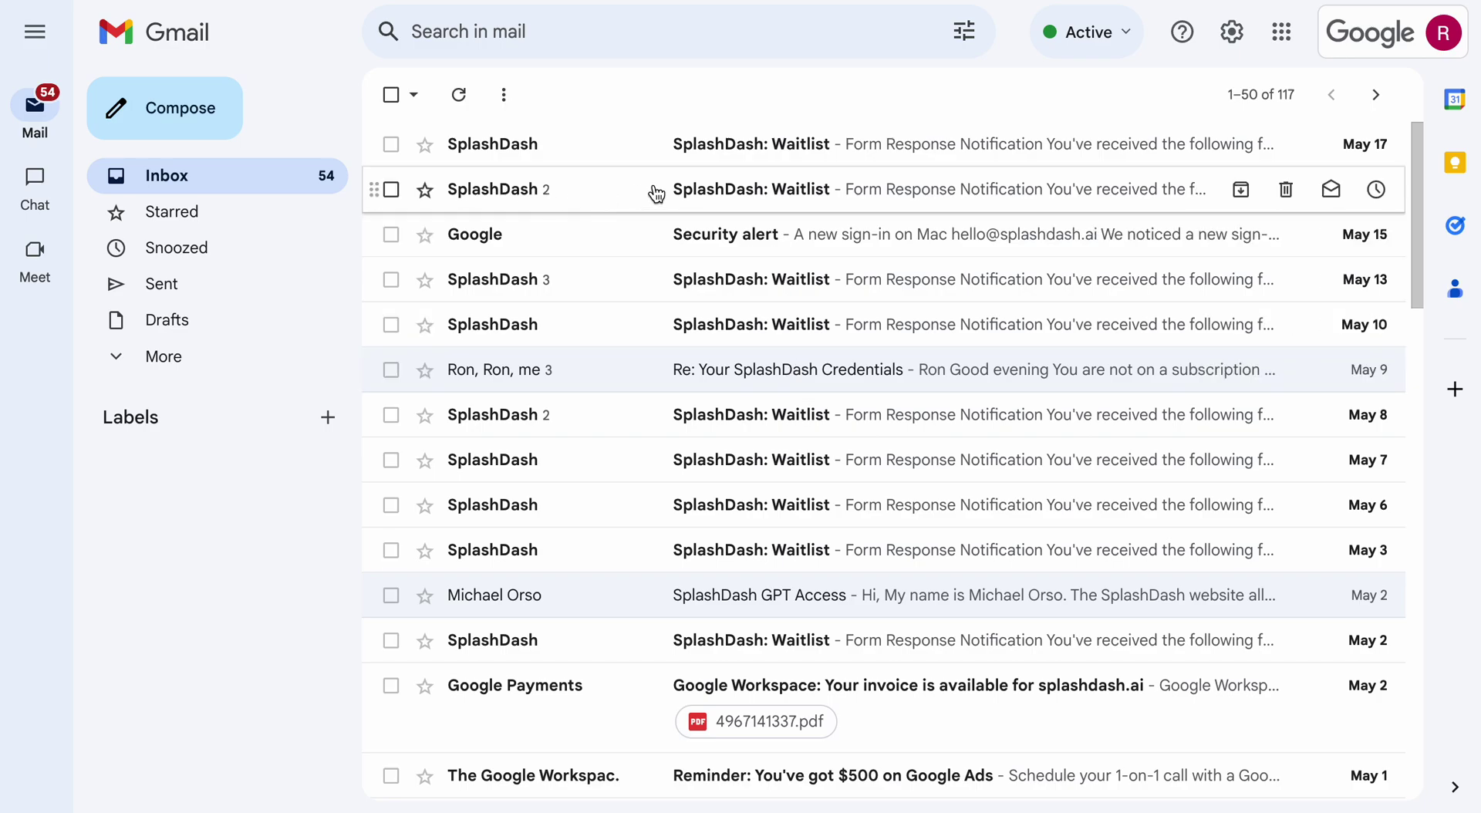
- Find the "SplashDash Credentials" message among the sent emails and follow its link to the SplashDash (Originality) GPT
click(207, 287)
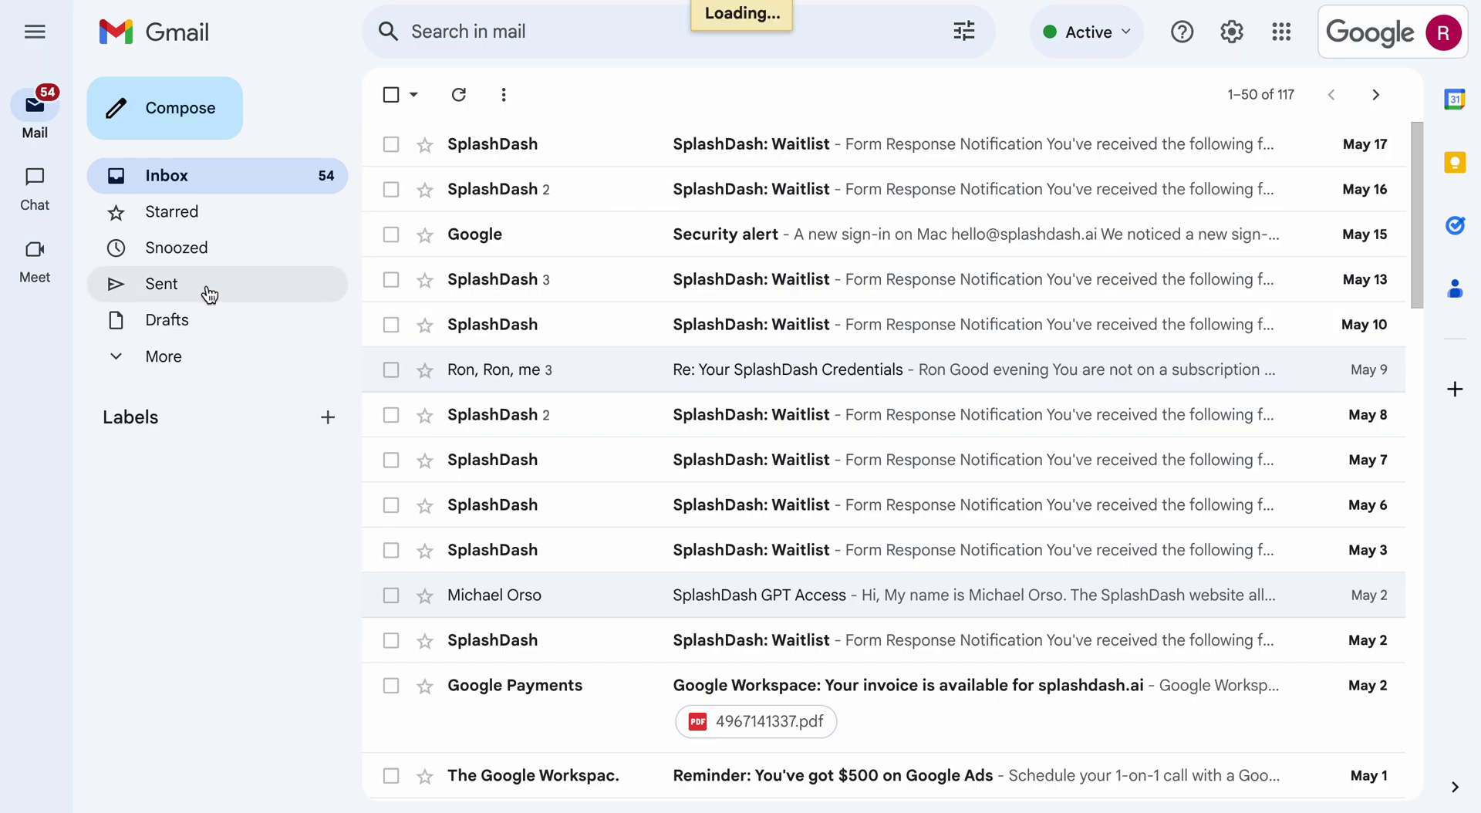
click(604, 220)
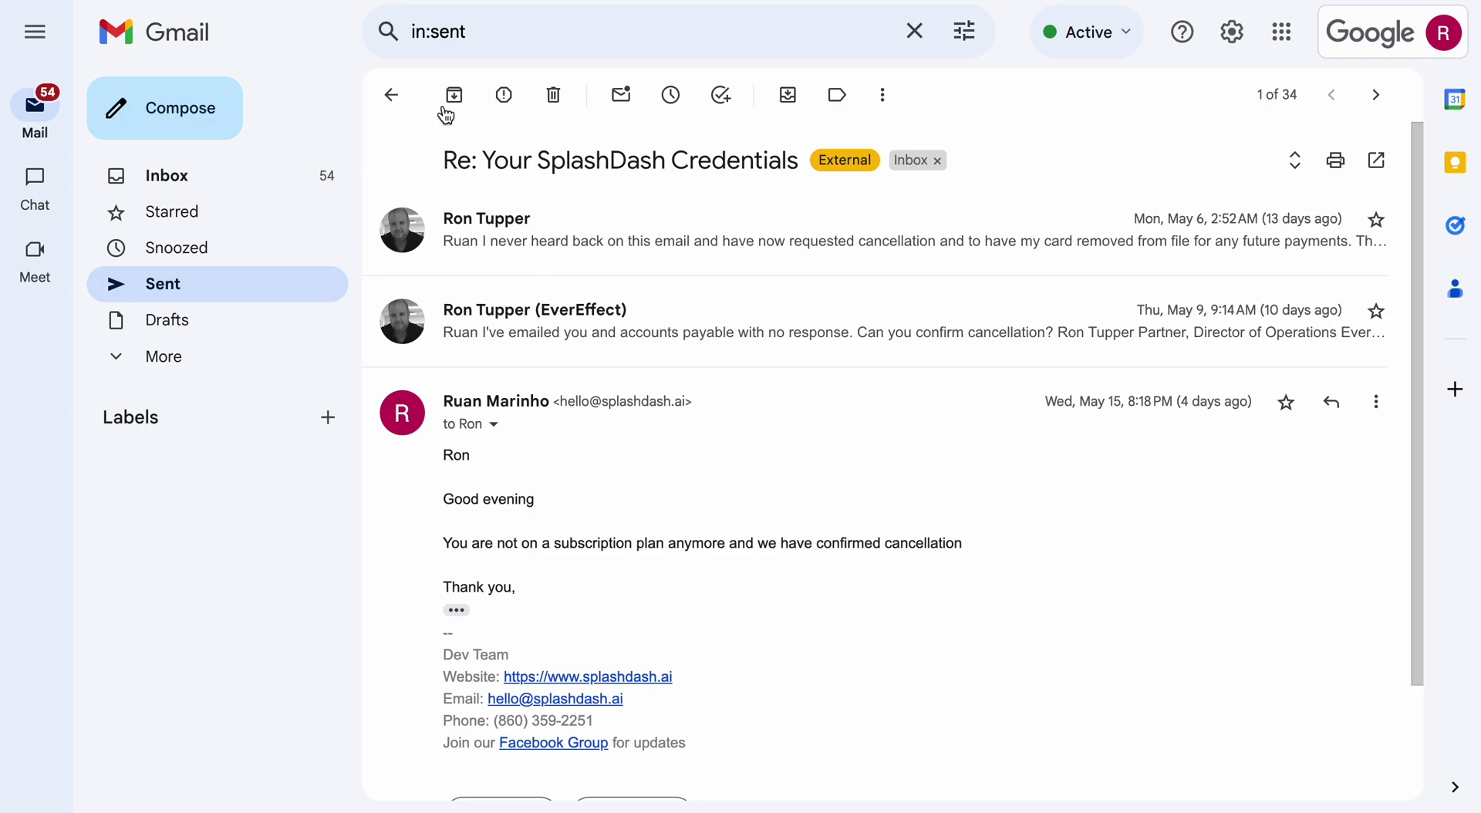
scroll(455, 193, down, 2)
click(409, 98)
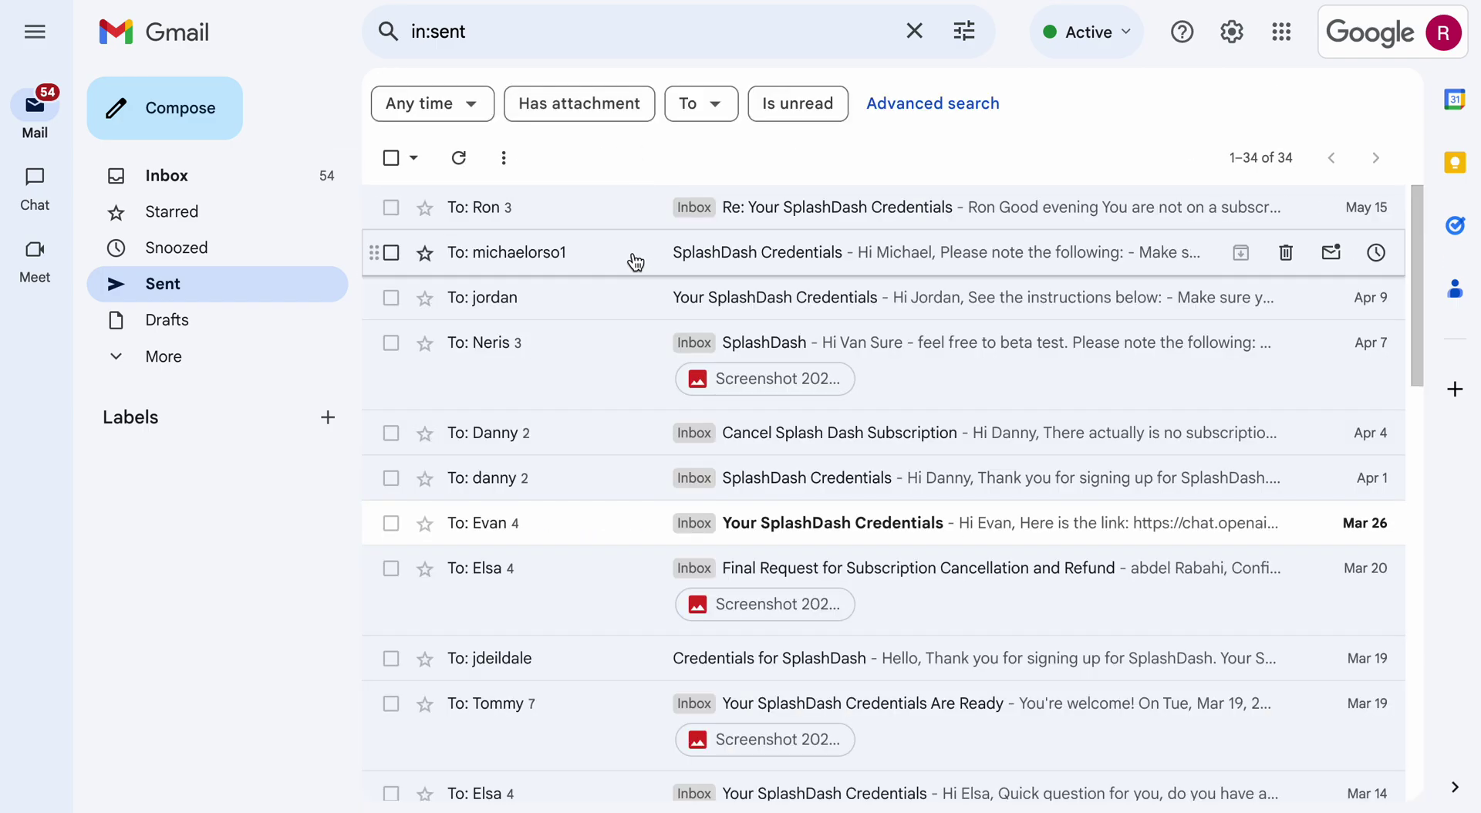
click(628, 261)
scroll(635, 549, down, 2)
click(619, 445)
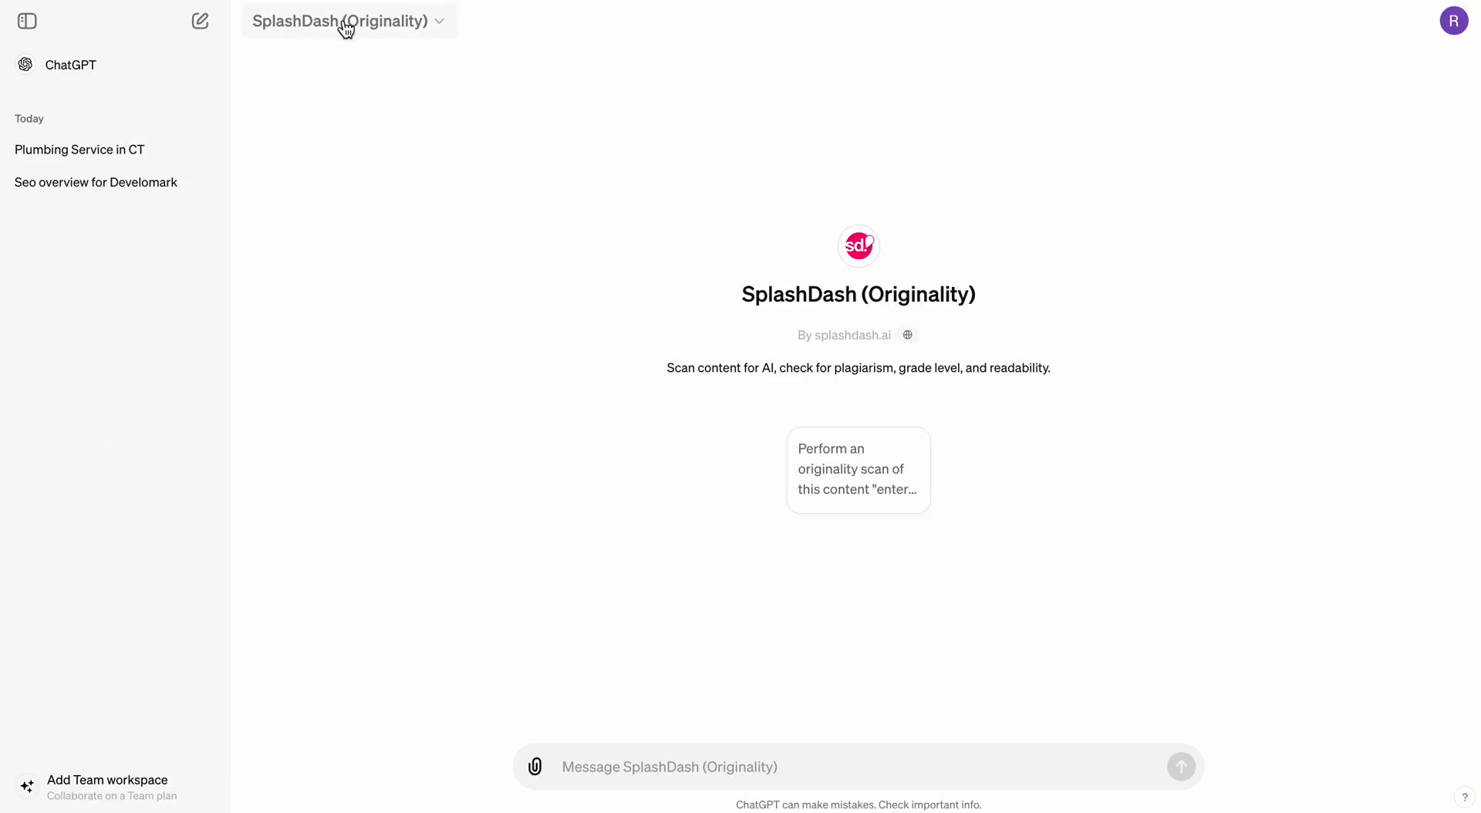
- Keep the SplashDash (Originality) GPT in the ChatGPT sidebar
click(353, 23)
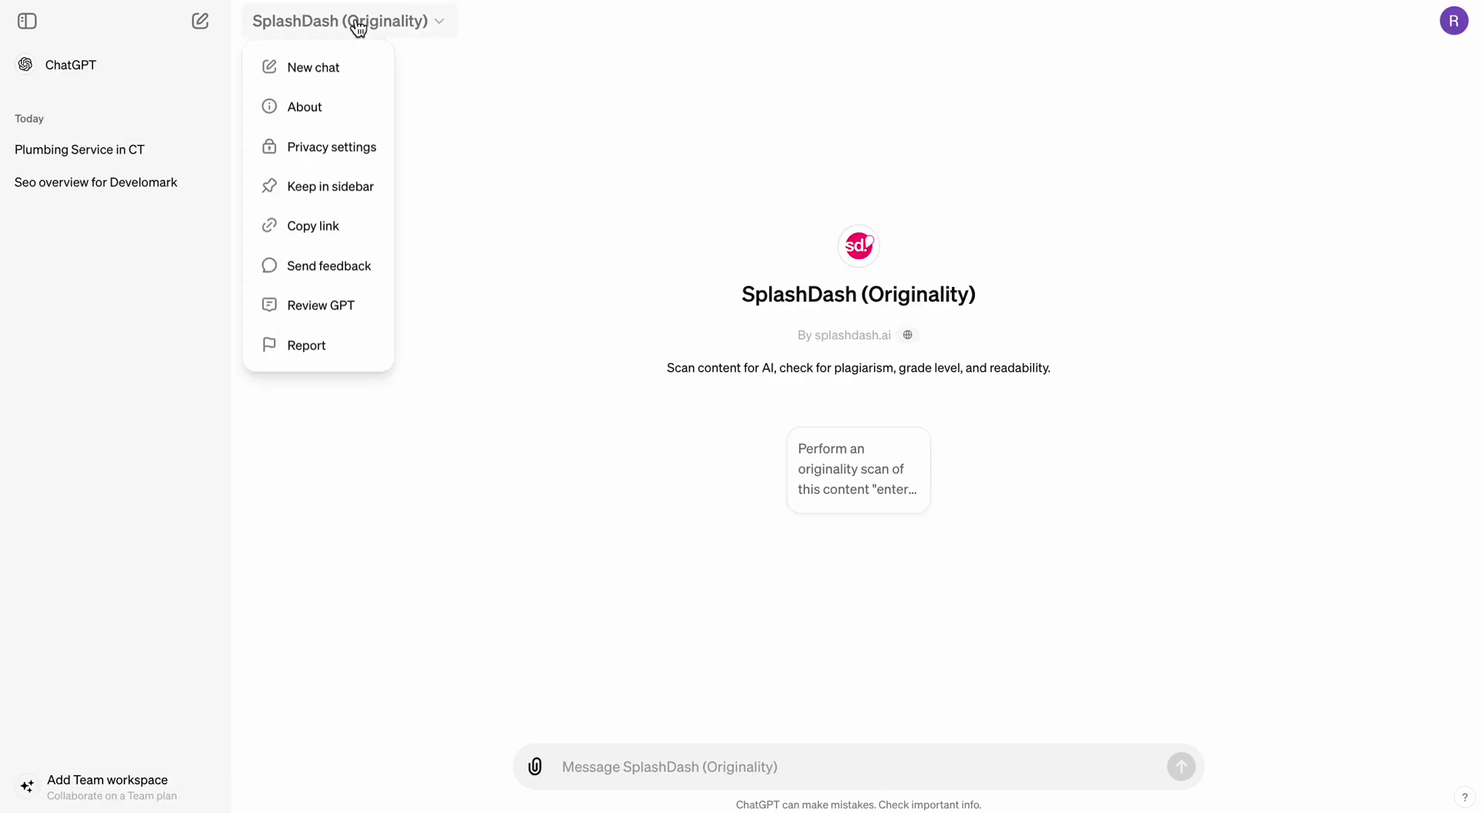
click(334, 200)
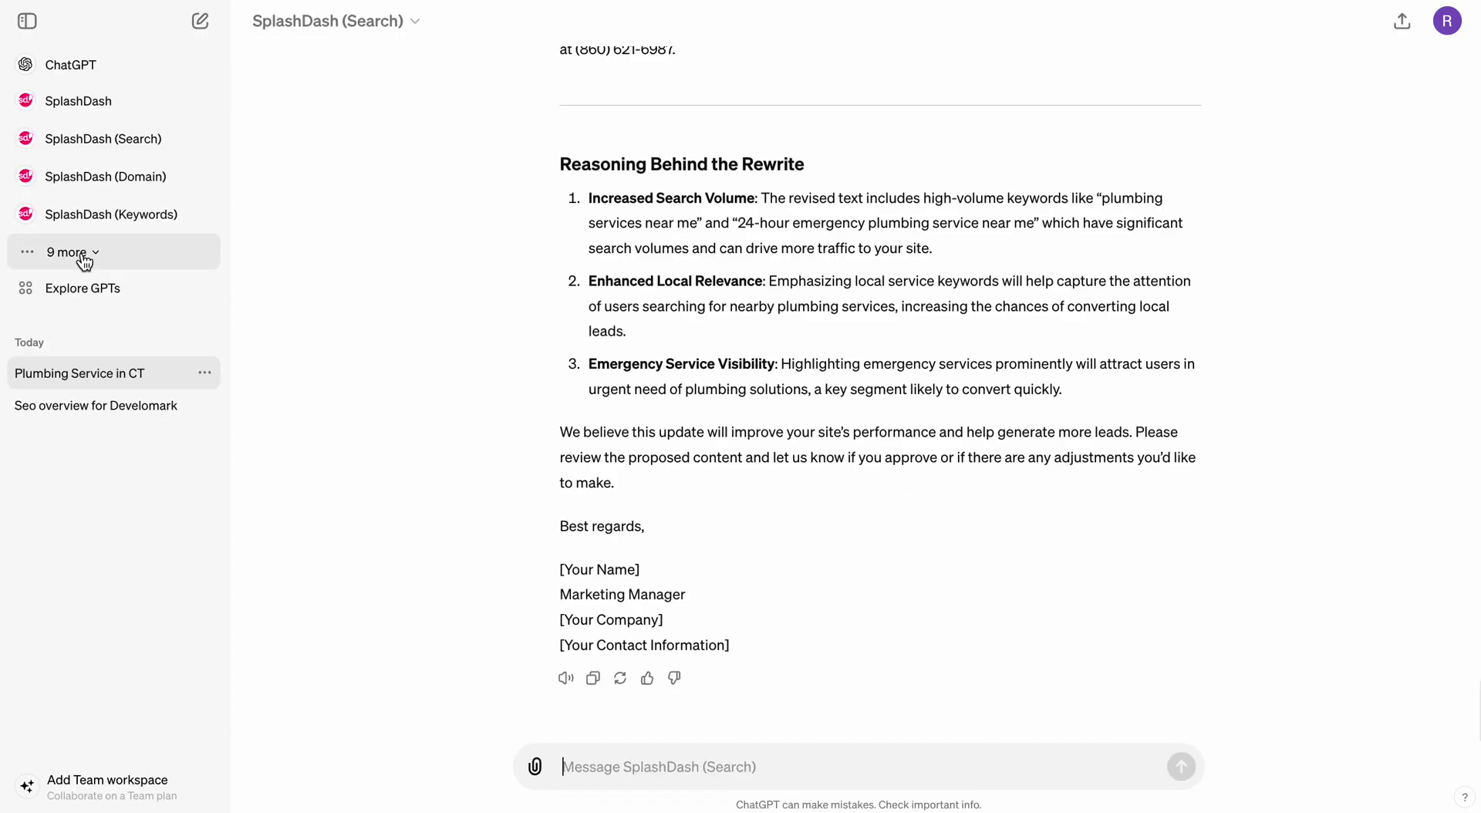
- Expand the sidebar's GPT list, remove the personal GPT listed just above SplashDash (Originality), and collapse the list again
click(82, 255)
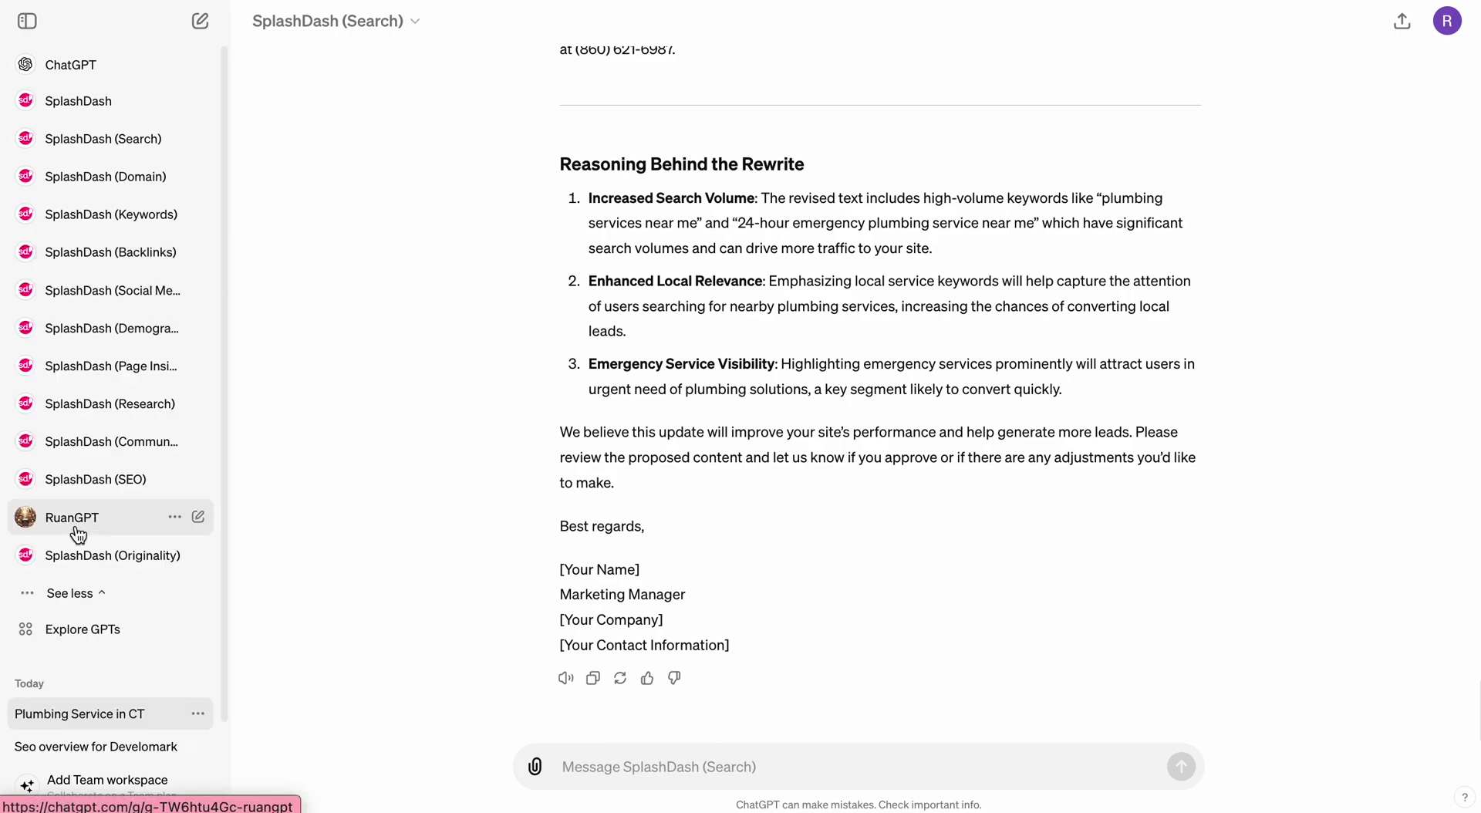
click(175, 516)
click(202, 570)
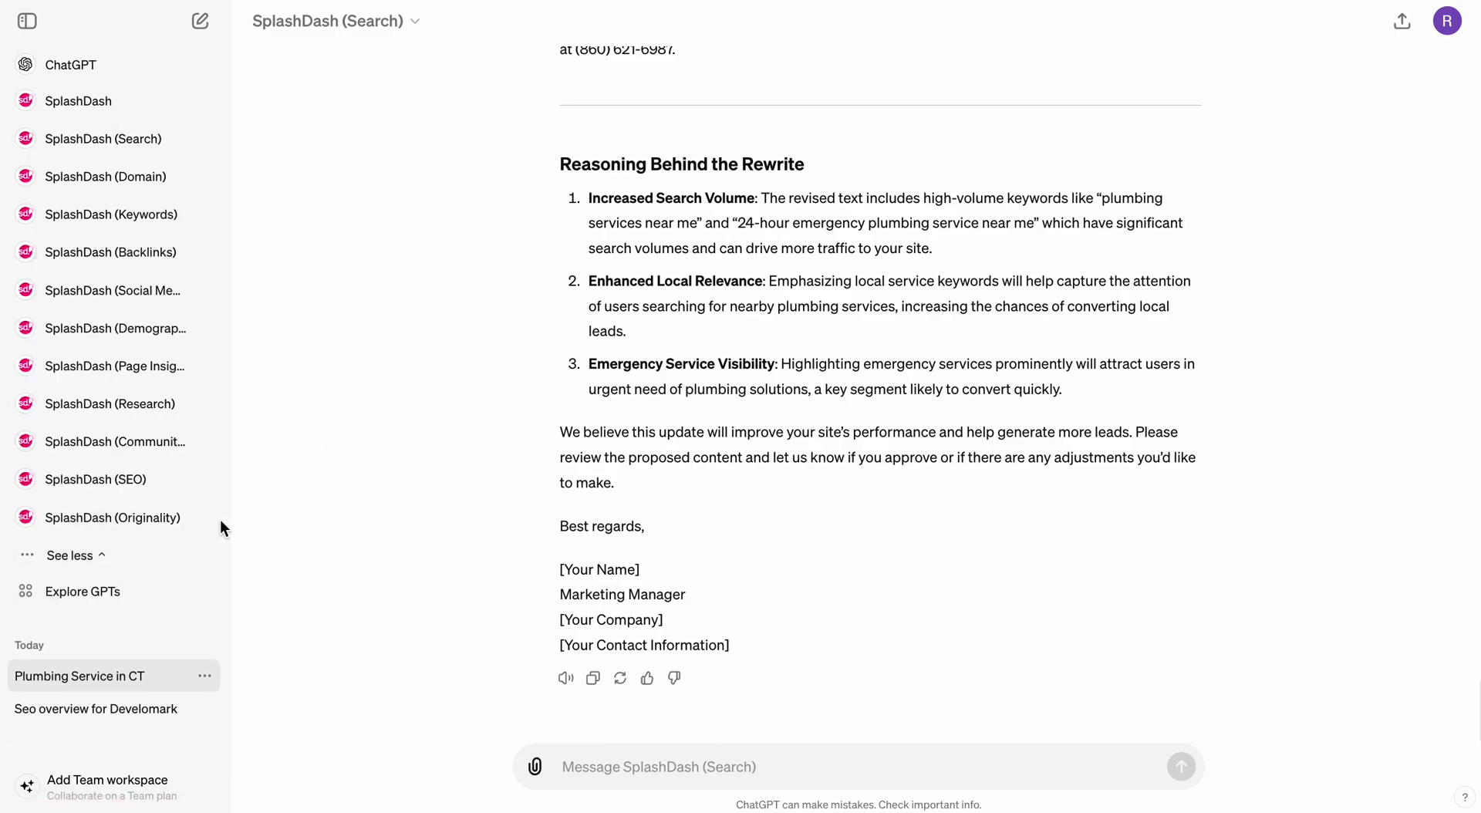
click(97, 556)
- Quote the rewritten page content in the approval email, from "Residential Plumbing Services in CT" through "Contact Us Today", as a reply
scroll(778, 355, up, 15)
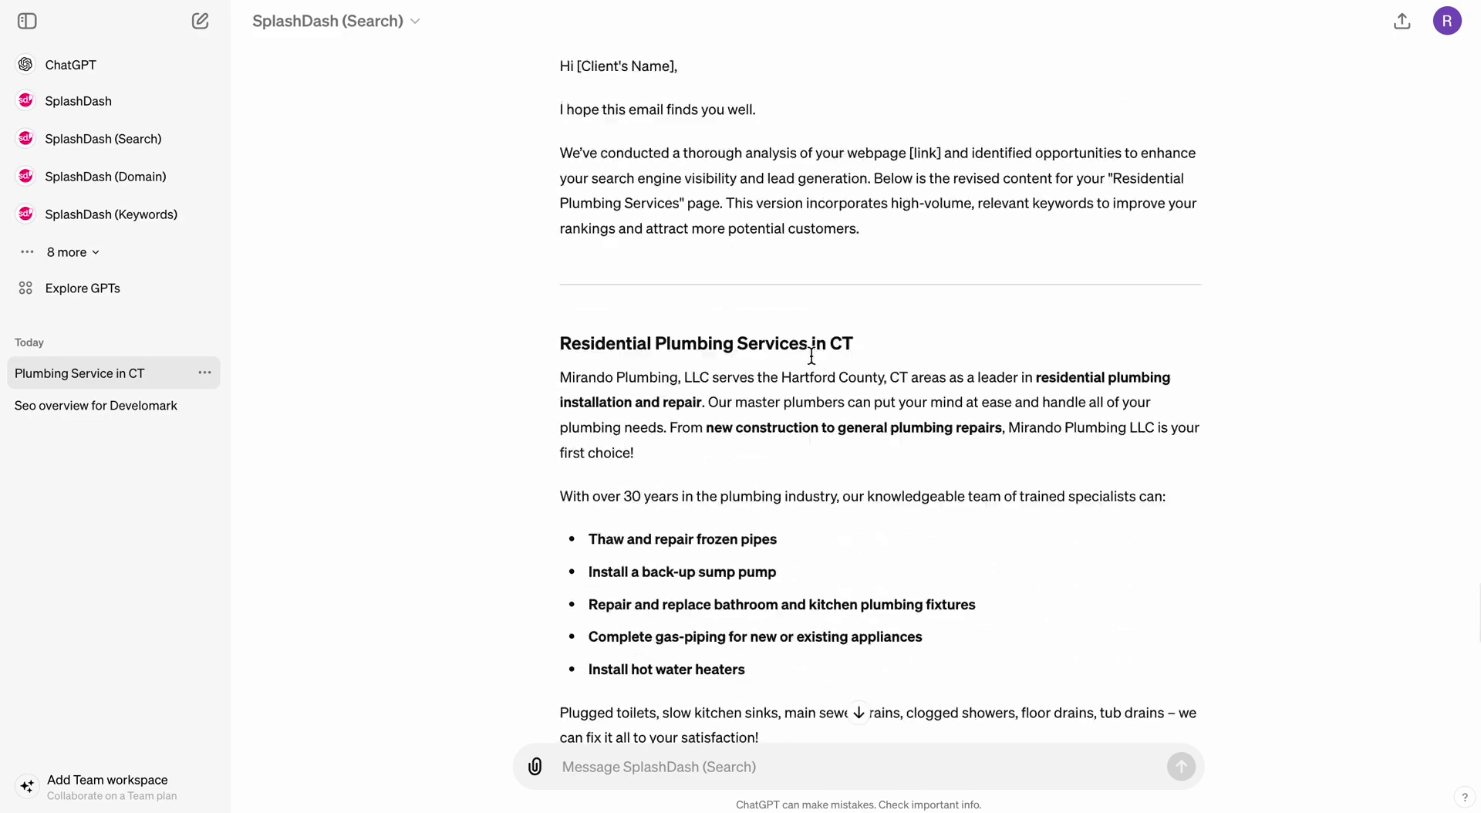
scroll(812, 354, down, 5)
scroll(816, 360, down, 4)
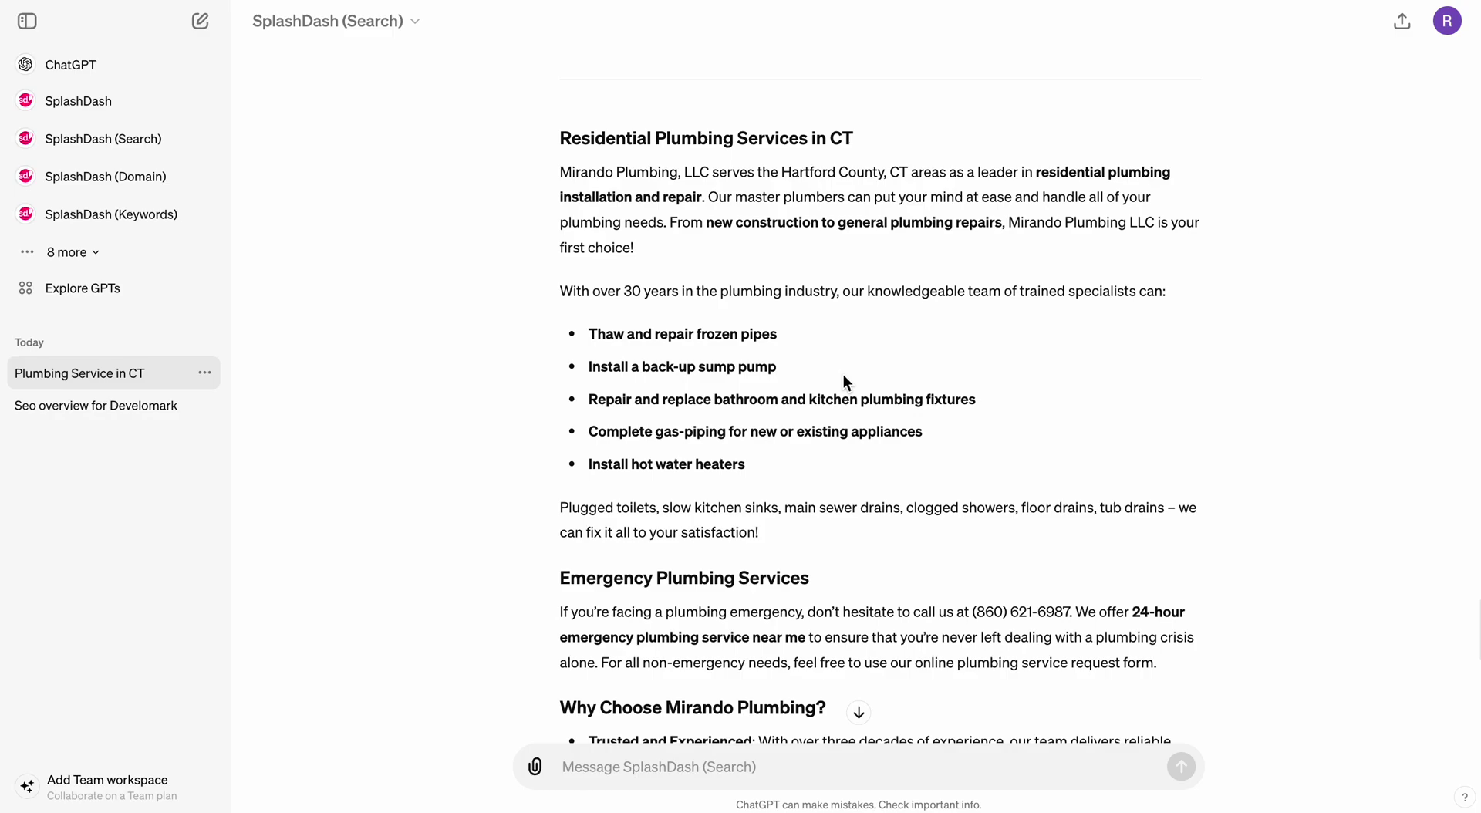
drag(561, 138, 969, 512)
scroll(983, 351, down, 4)
scroll(985, 370, down, 3)
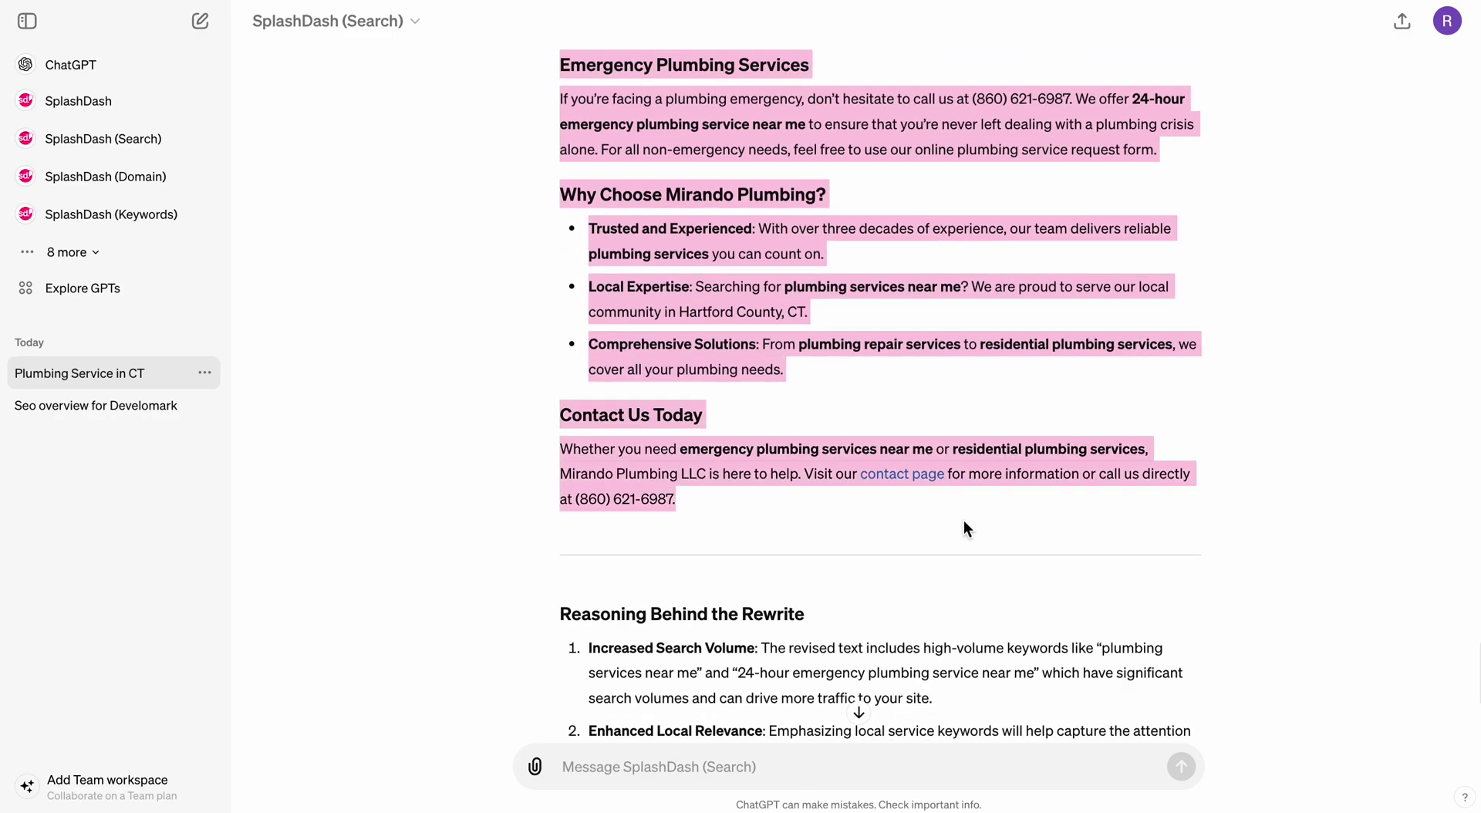
scroll(969, 515, up, 8)
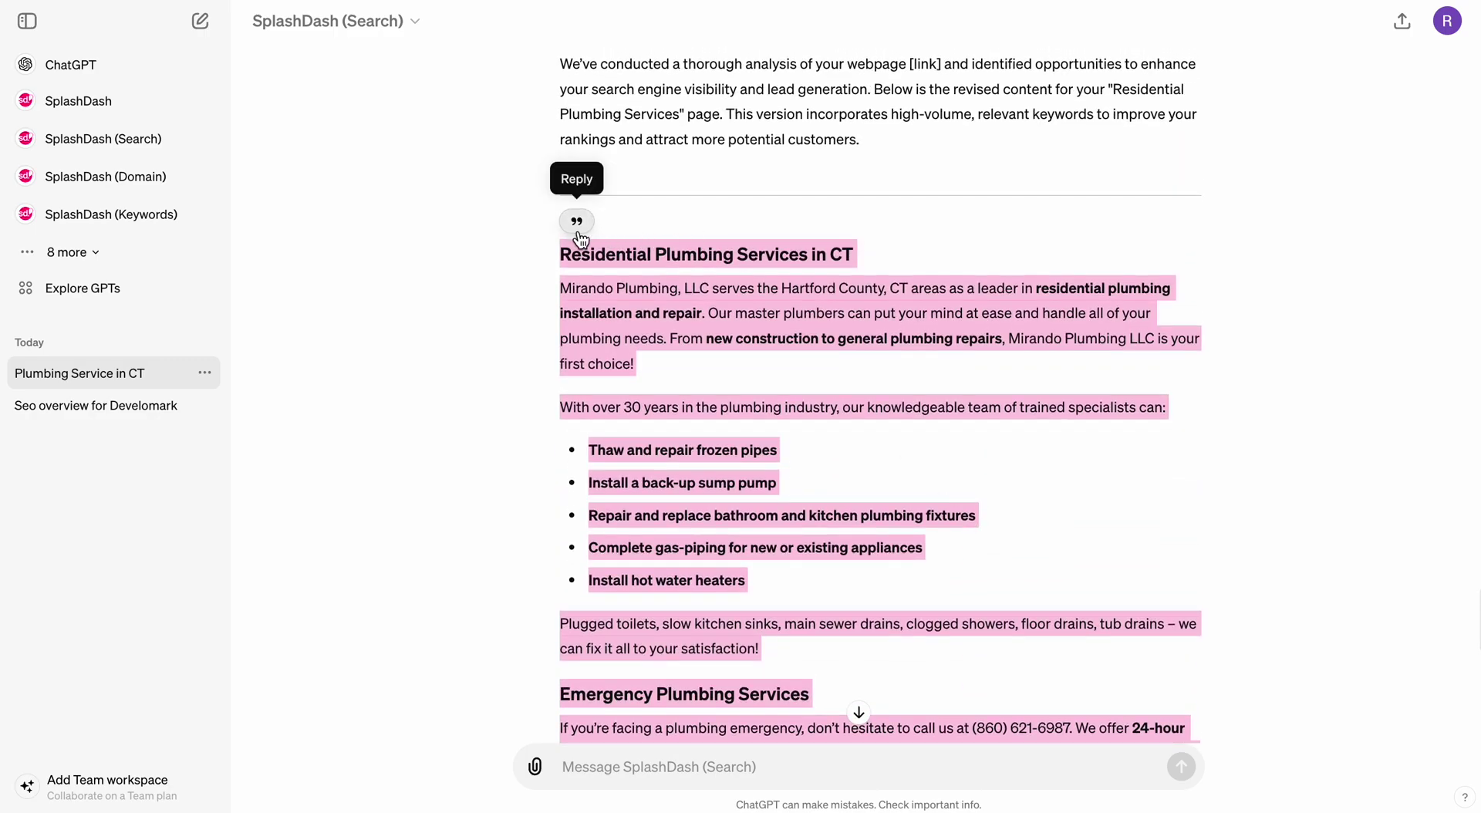
click(577, 222)
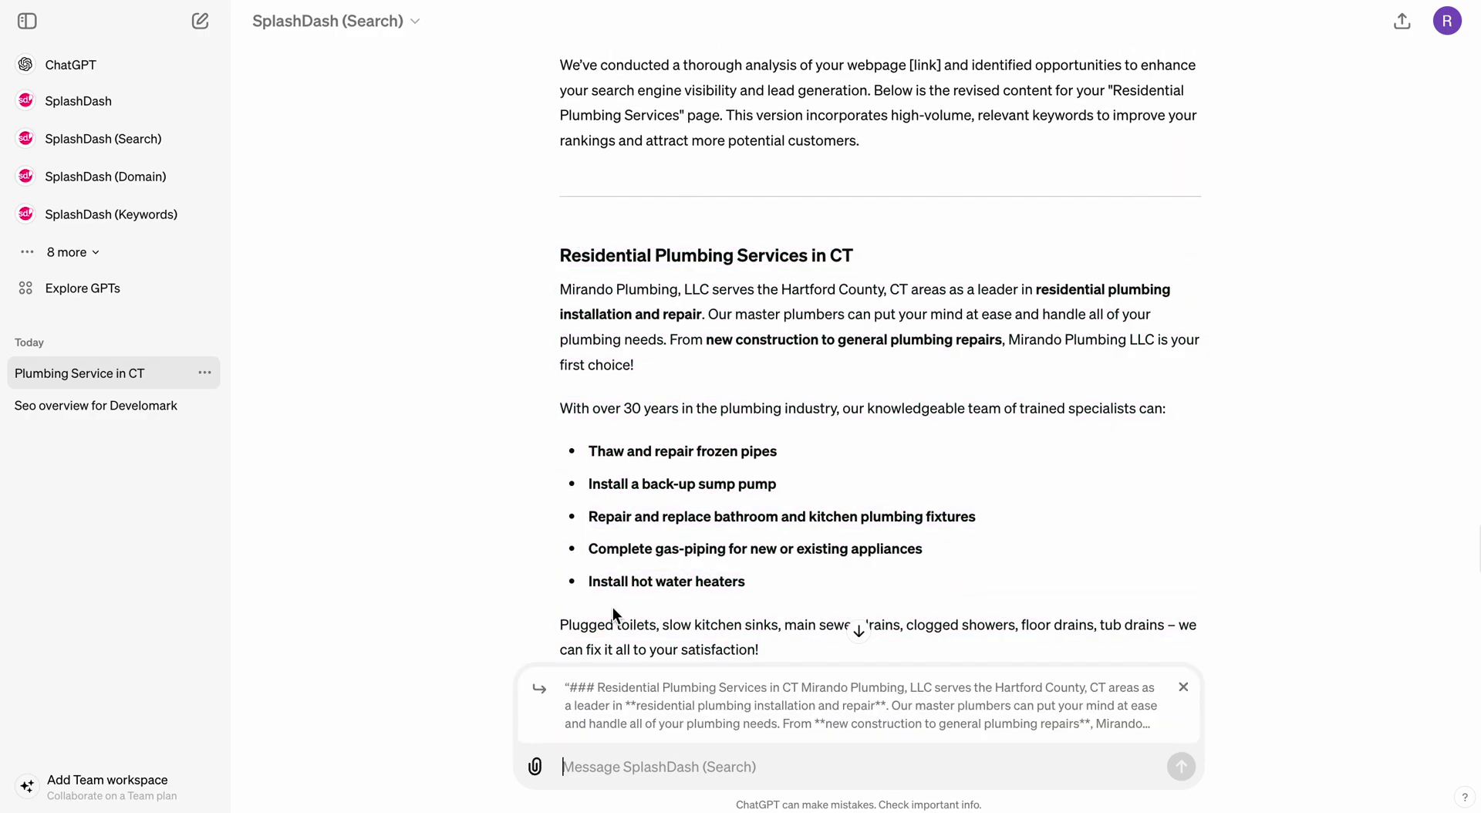
- Ask SplashDash (Originality) about the quoted text: "Scan this content for ai and originality. Provide recommendations to help it rank on Google"
text(@)
text(ori)
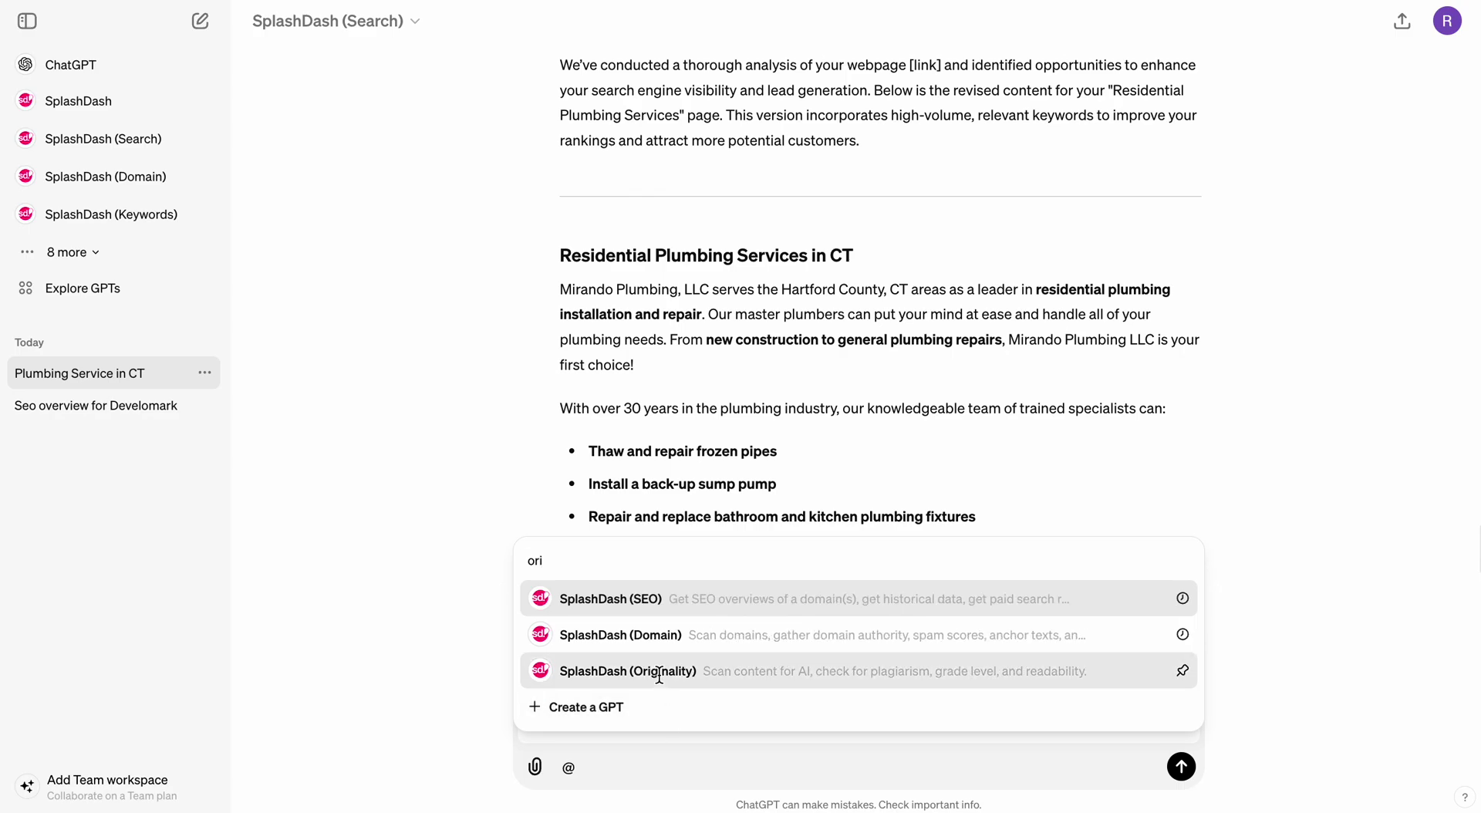
click(659, 678)
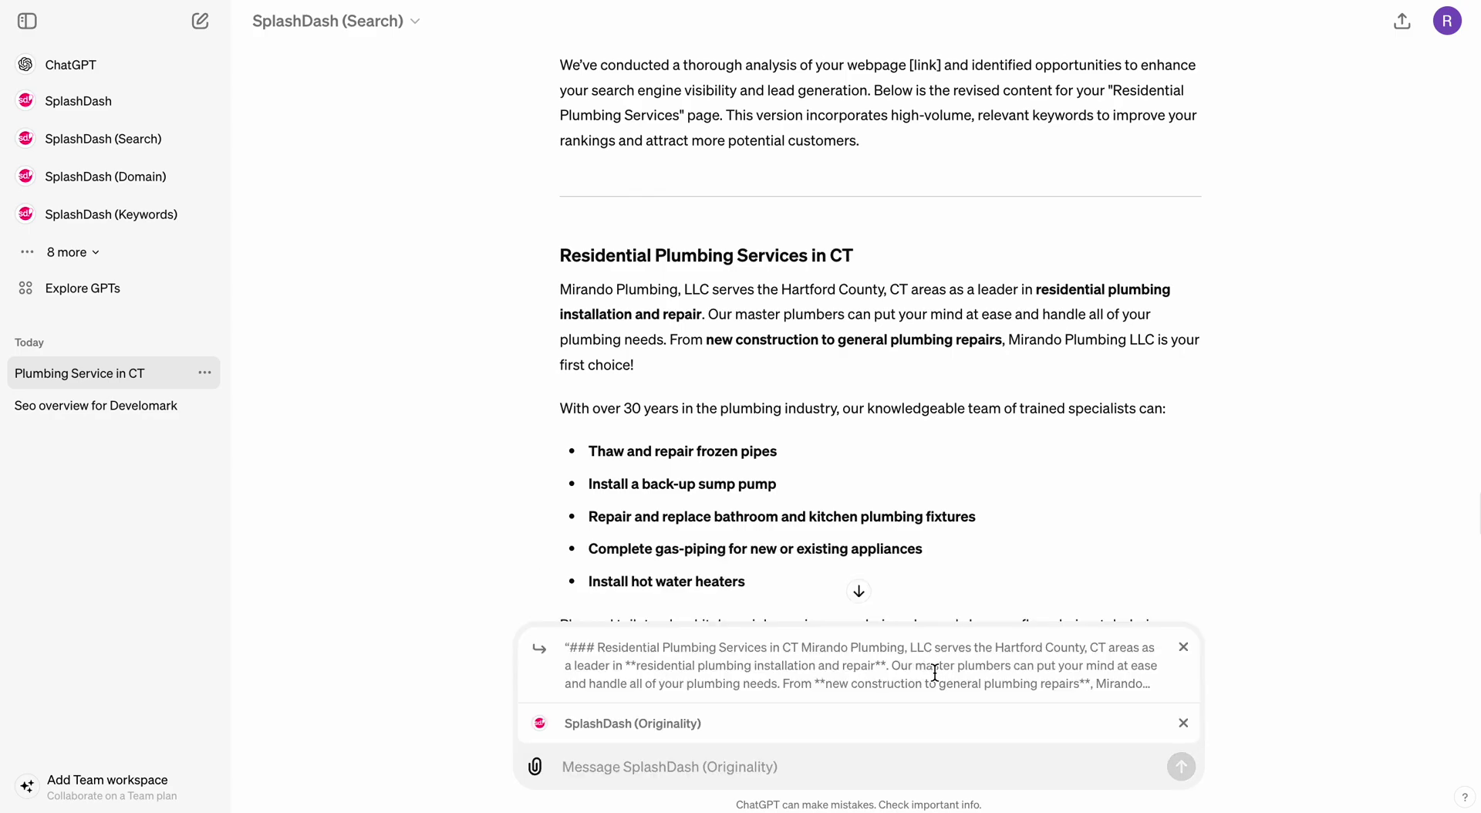
text(Scan this content)
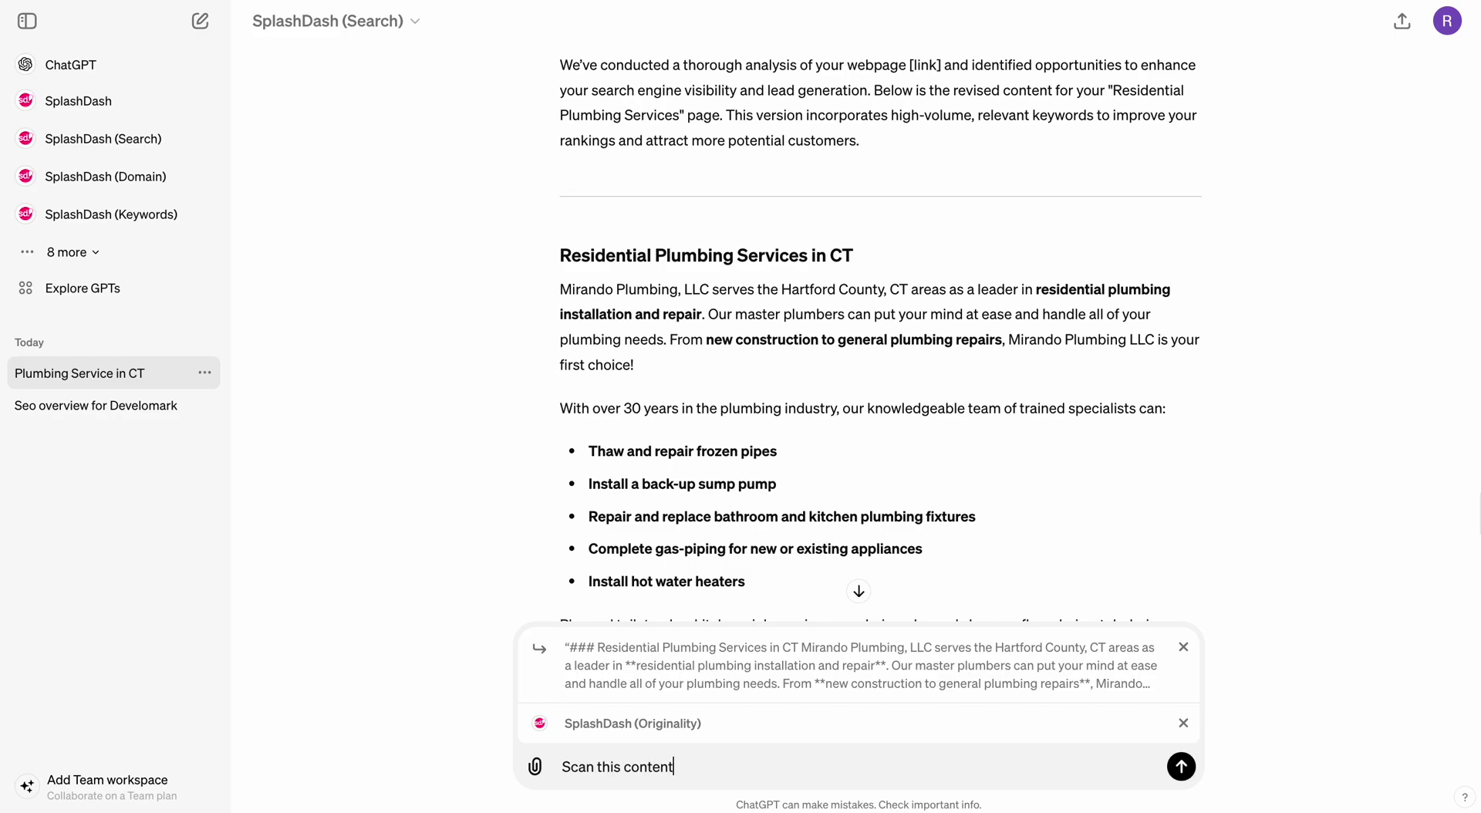
text( for al)
text(i and originality)
key(BackSpace)
text(. Provide recommendations to help it rank on Google)
key(Return)
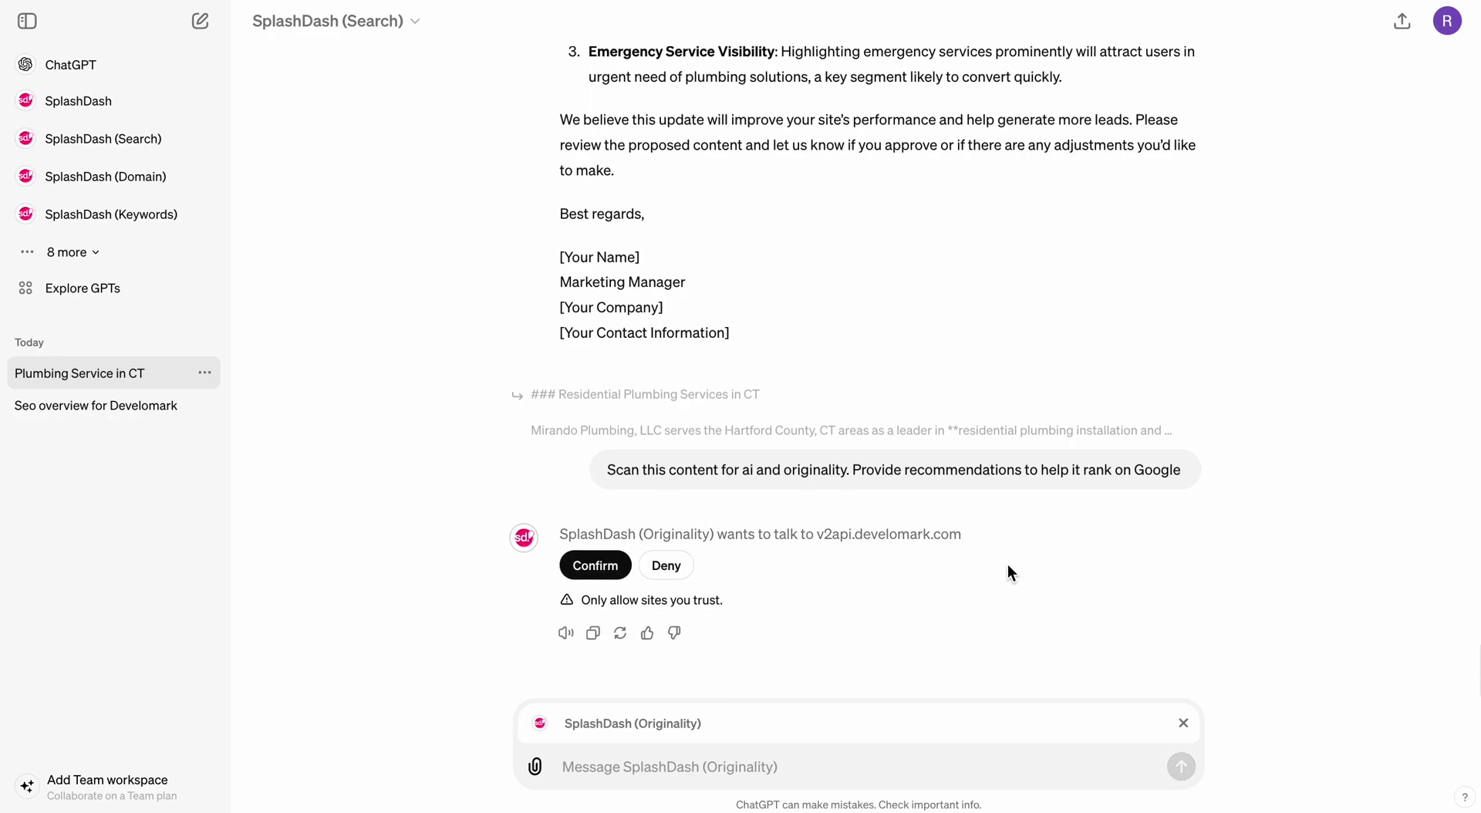
- Review the content to be shared with v2api.develomark.com and allow SplashDash (Originality) to send it
click(931, 538)
scroll(930, 541, up, 3)
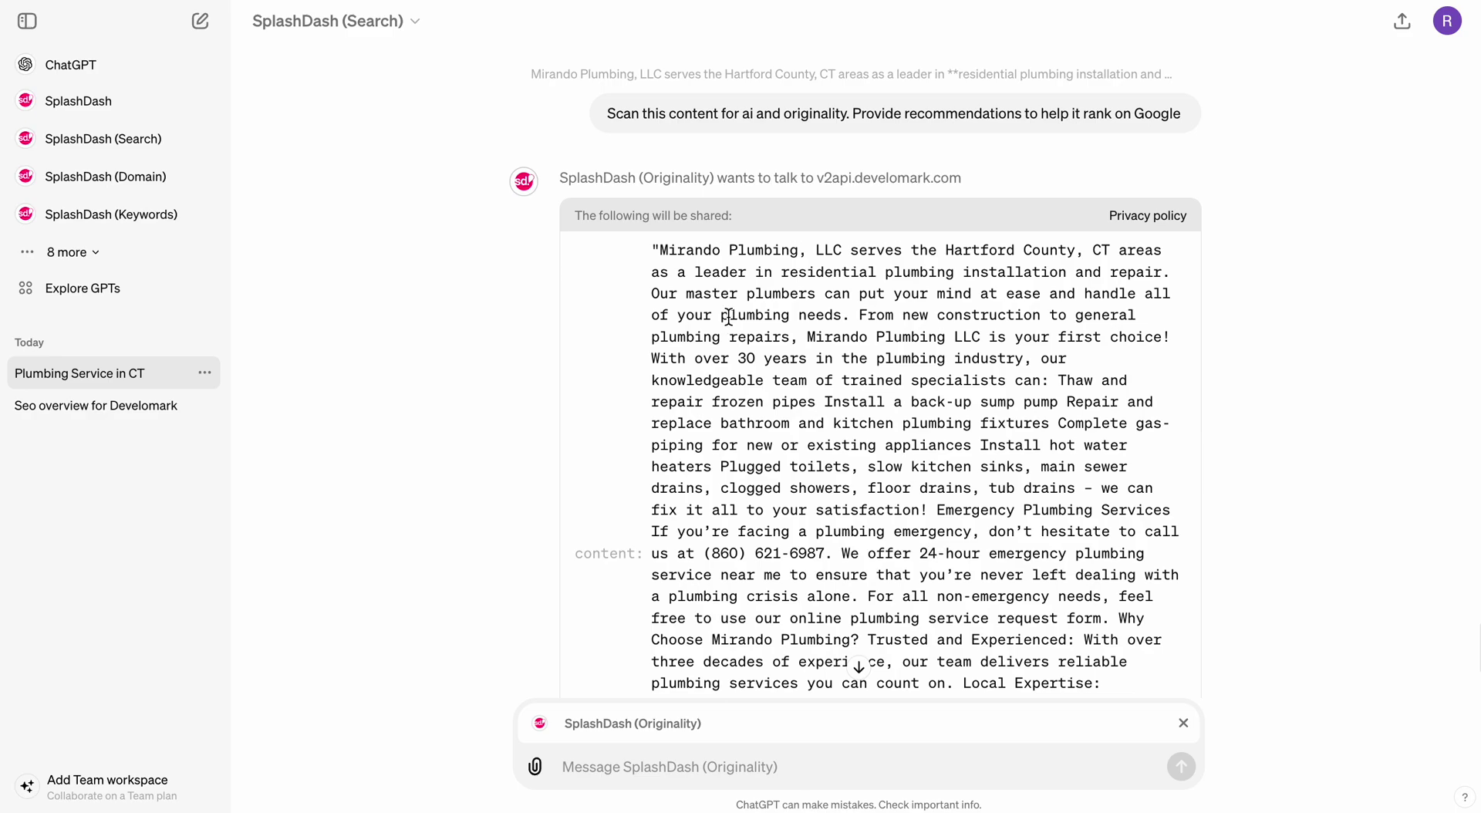
scroll(763, 528, down, 4)
click(594, 596)
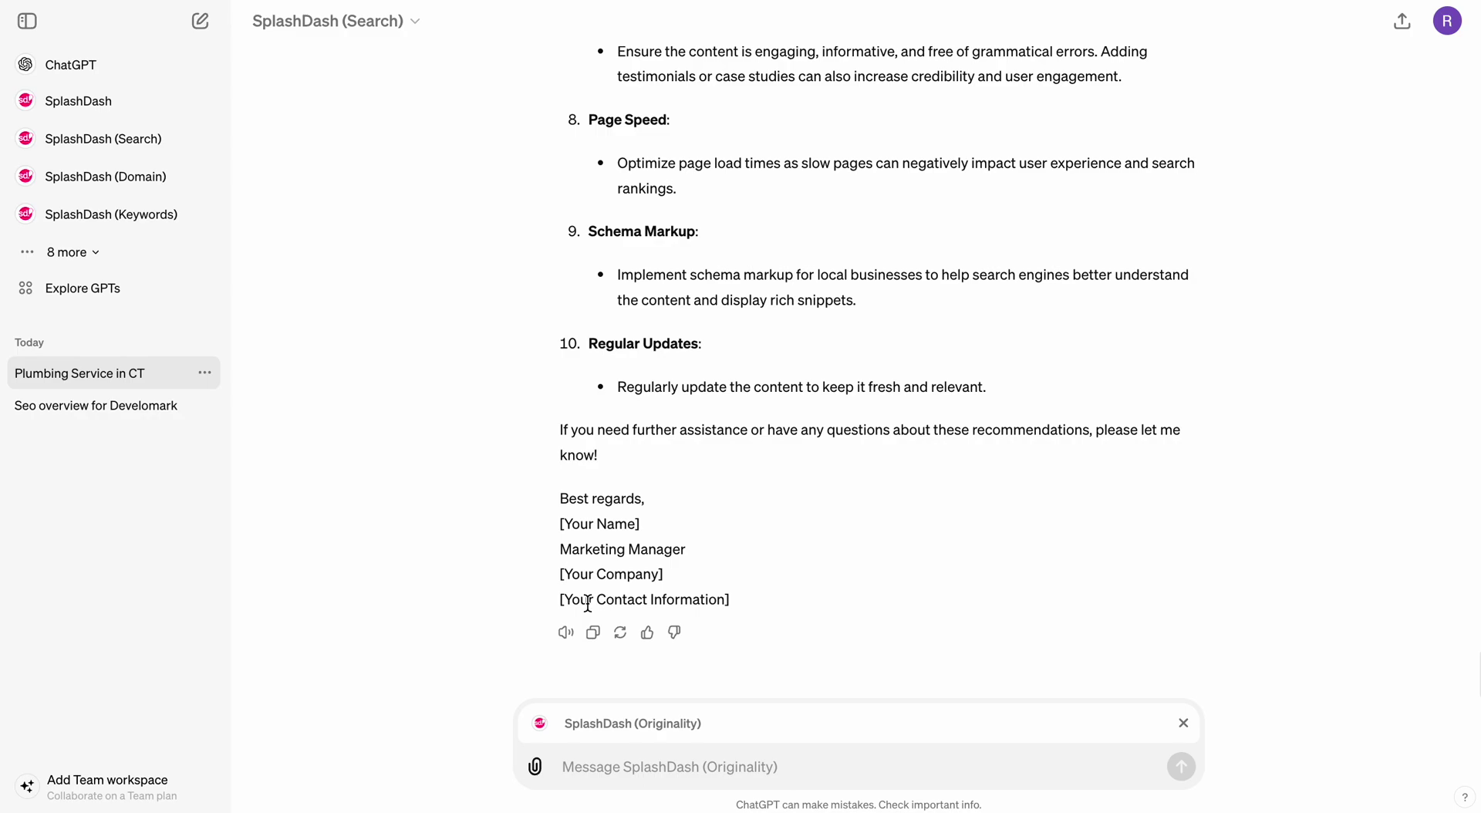
- Send SplashDash (Originality) the message "Try again"
click(743, 770)
text(Try again)
key(Return)
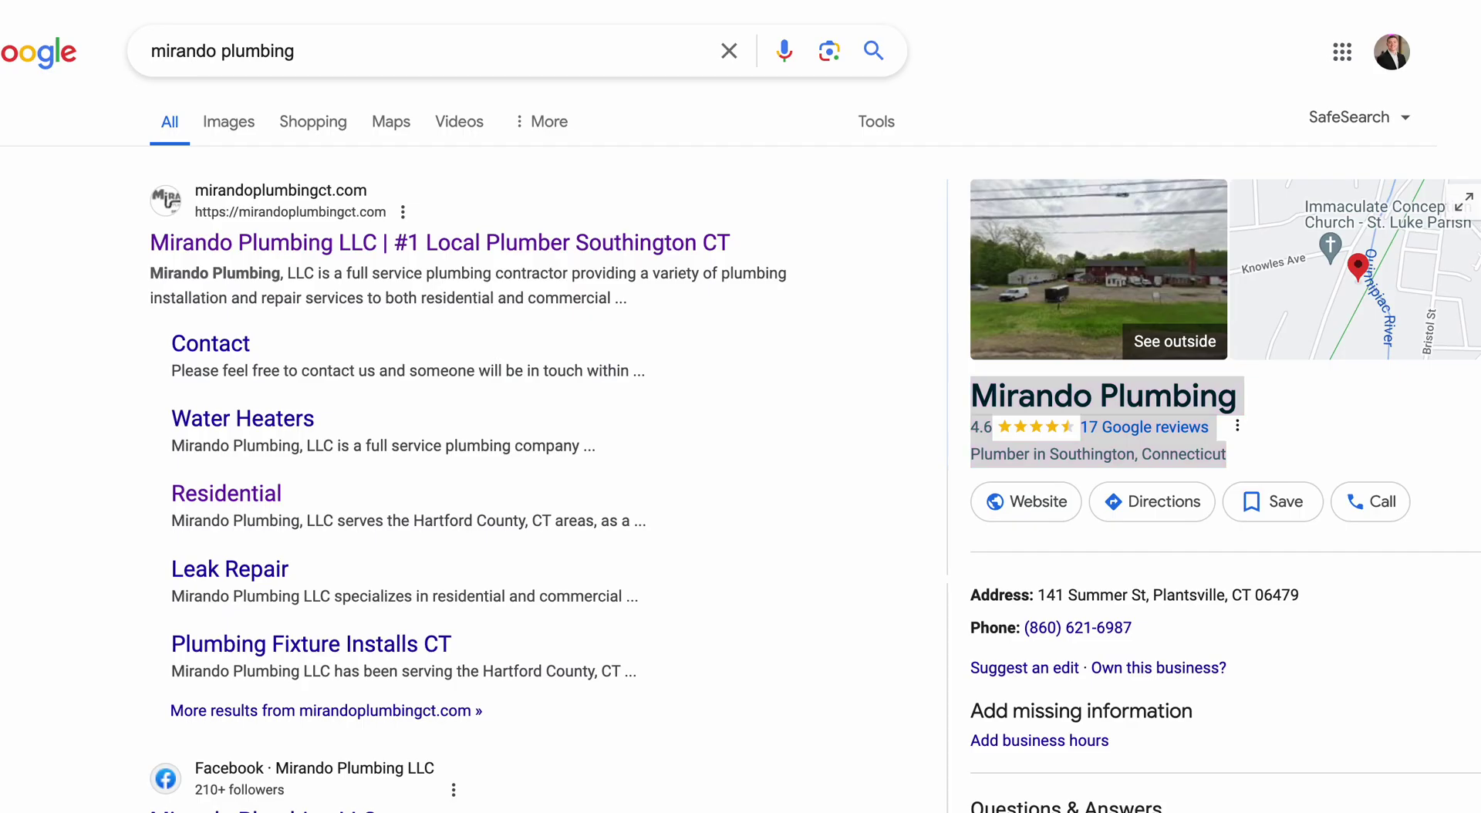
- Search Google for "originality ai" in a new browser tab, open the Originality.ai site and log in with the saved credentials
key(super+t)
text(originality)
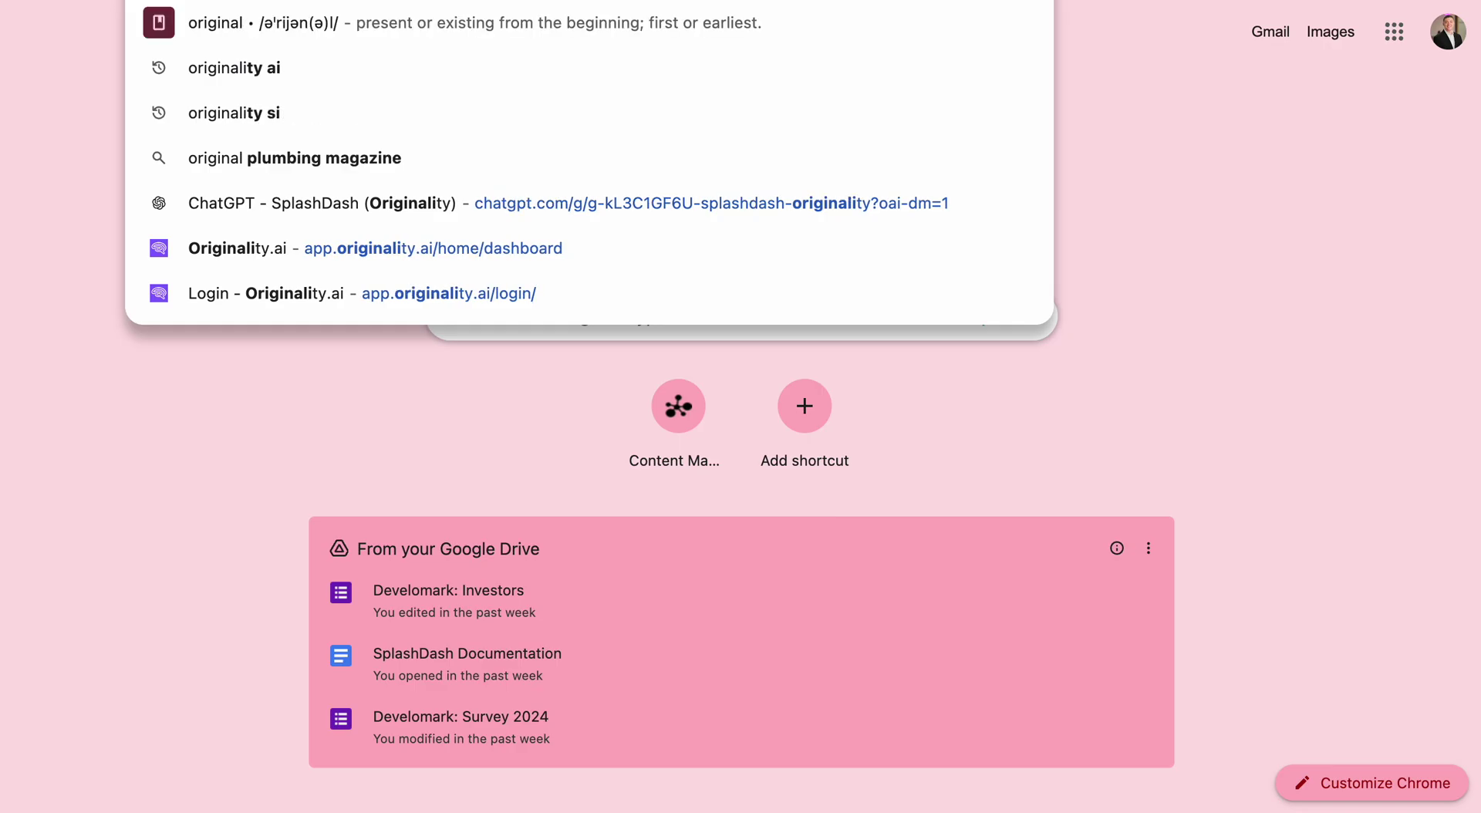
key(Return)
scroll(298, 433, down, 7)
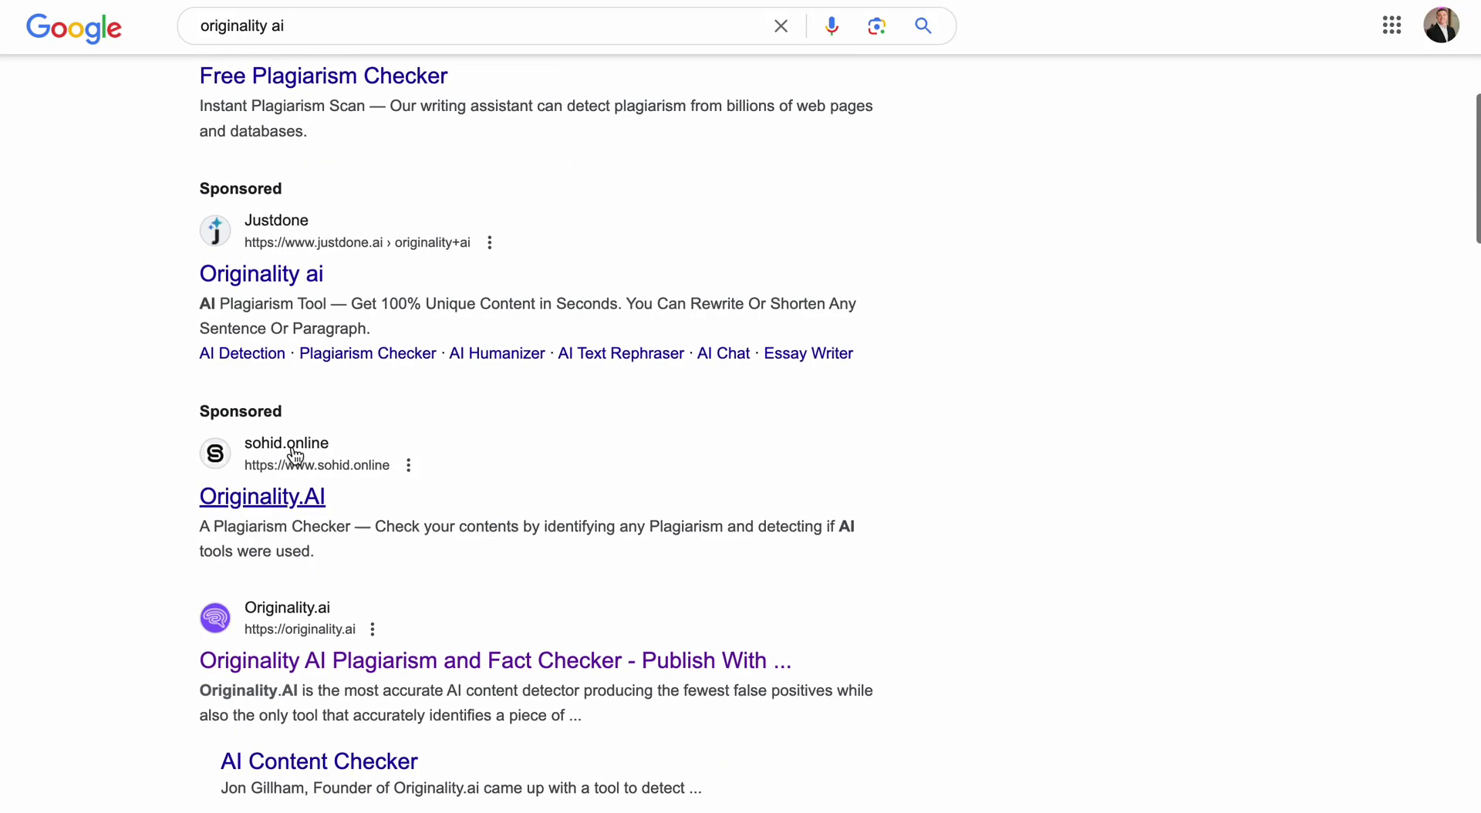
scroll(309, 559, down, 1)
click(298, 571)
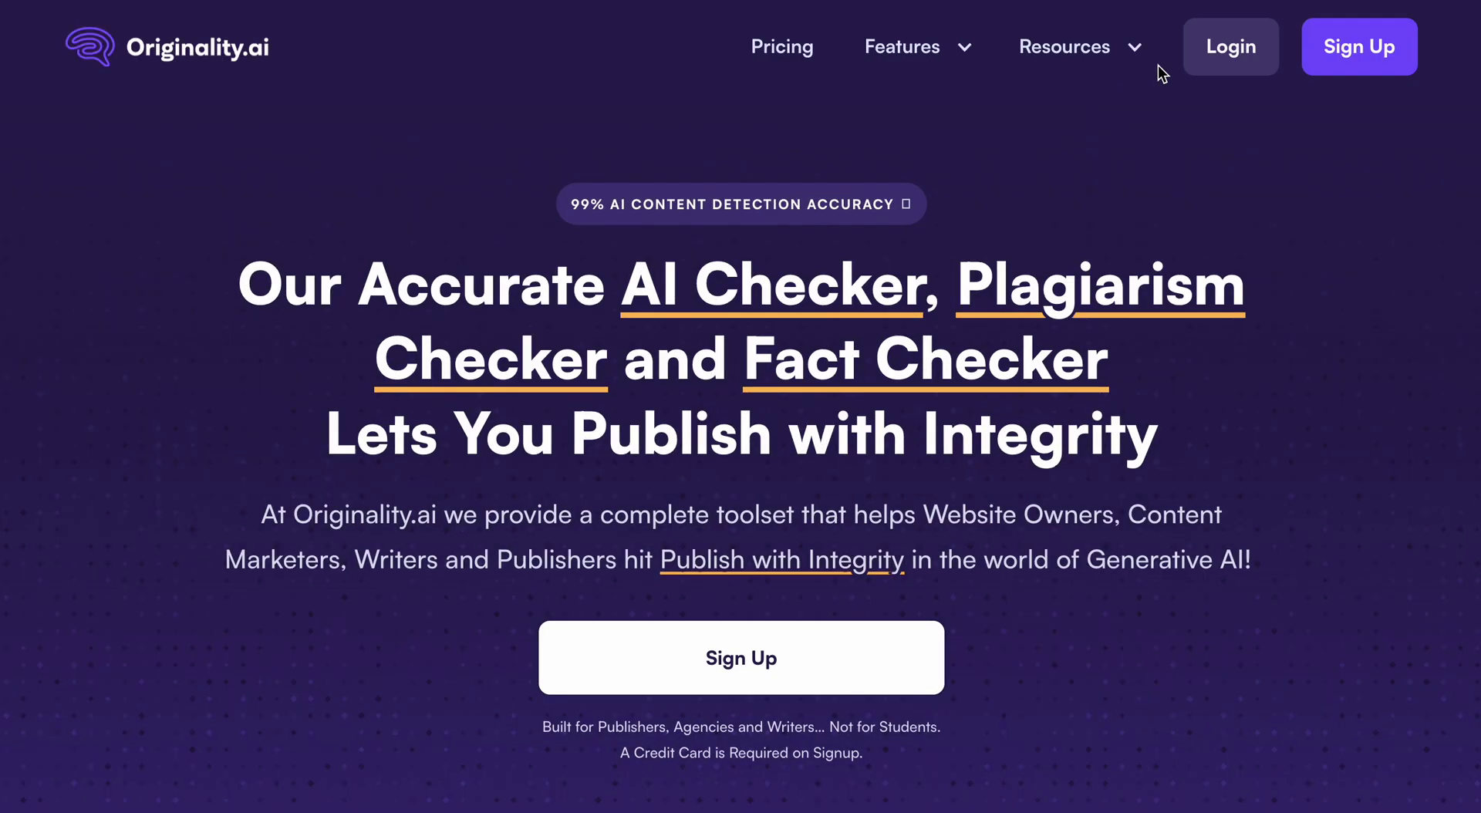
click(1222, 45)
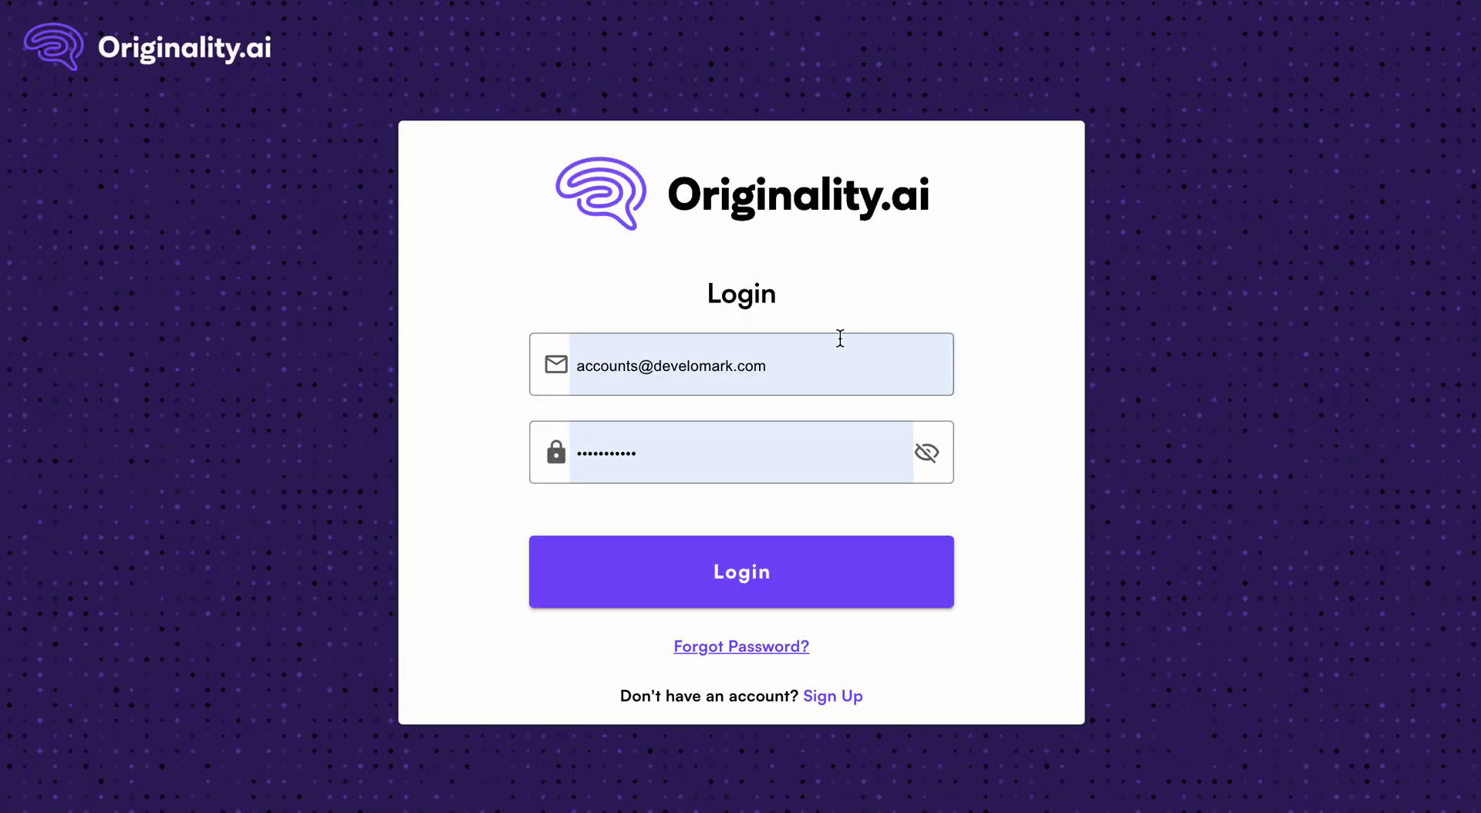
click(706, 573)
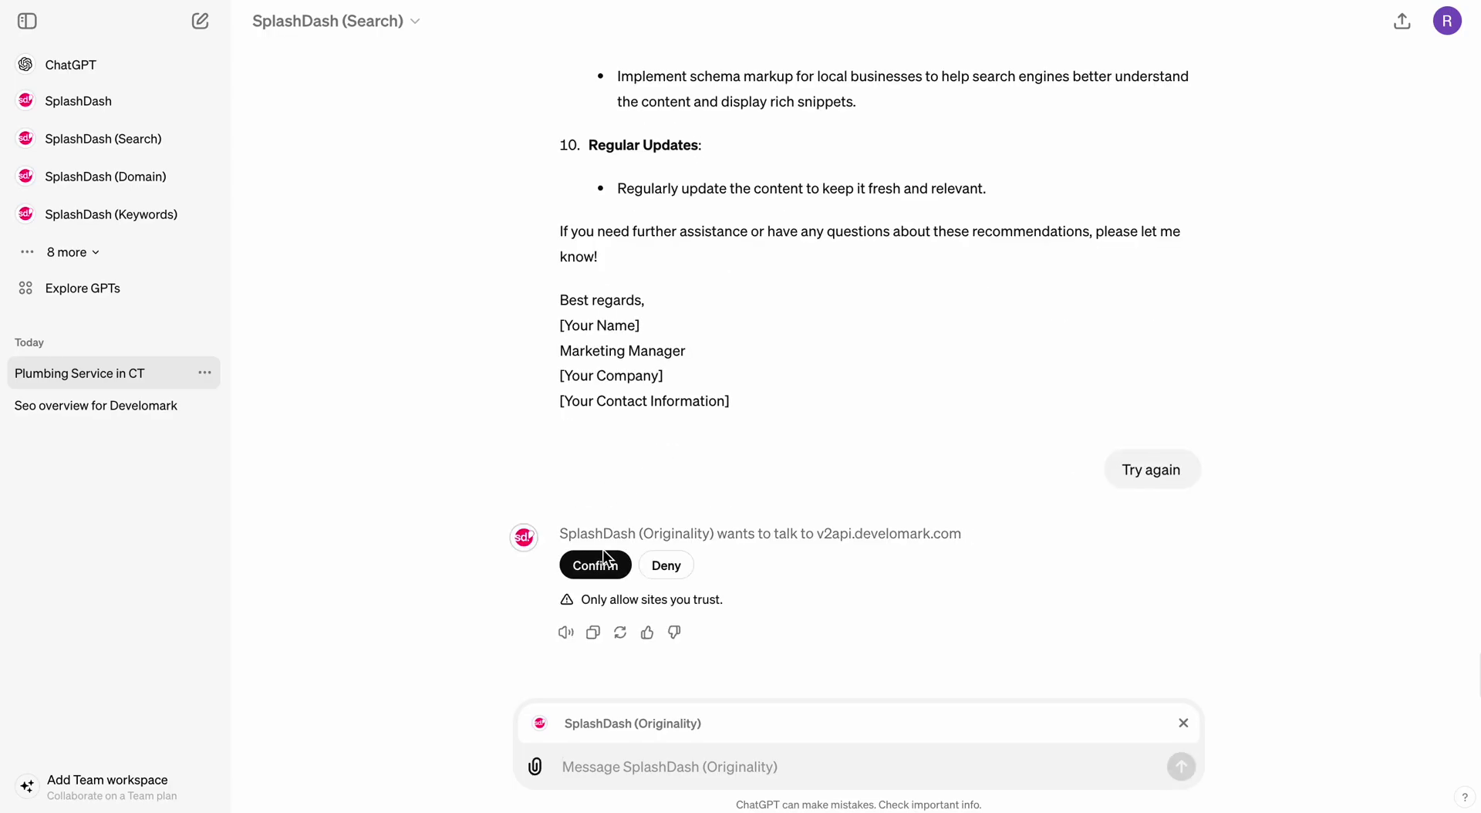
- Allow the retried SplashDash (Originality) request in ChatGPT, and open the results of the newest previous content scan in Originality.ai
click(594, 562)
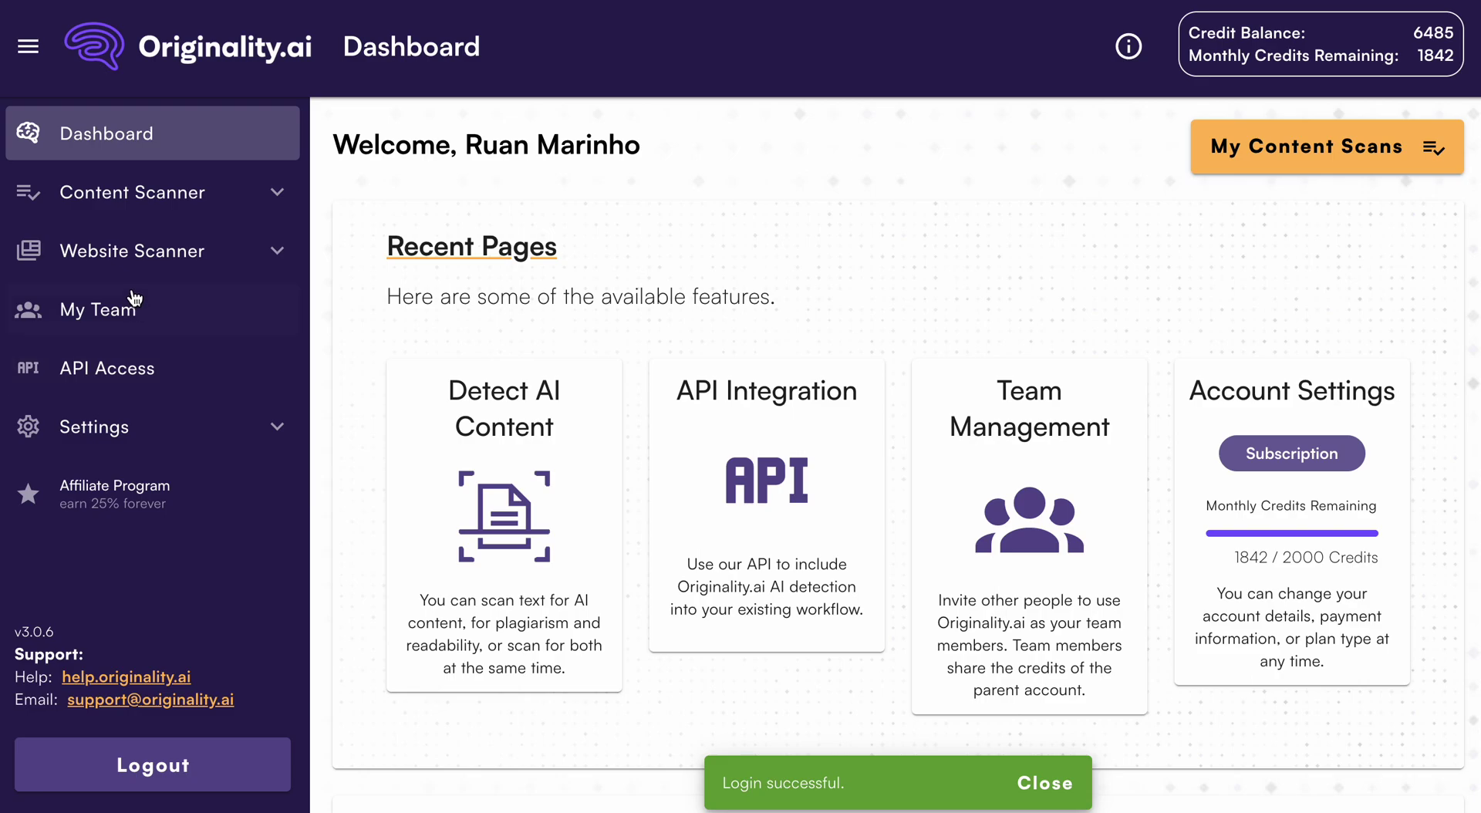
click(264, 199)
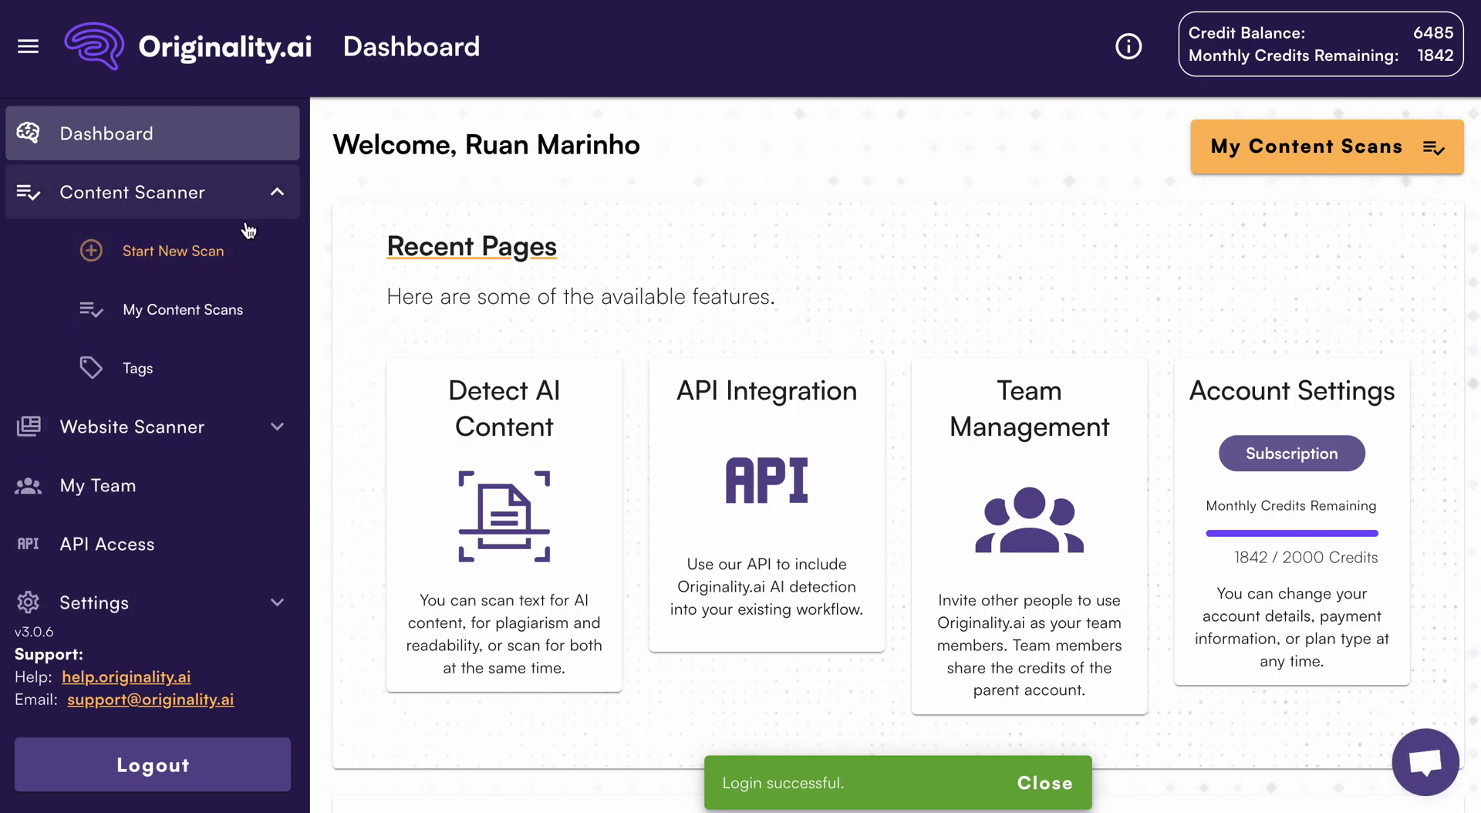
click(183, 309)
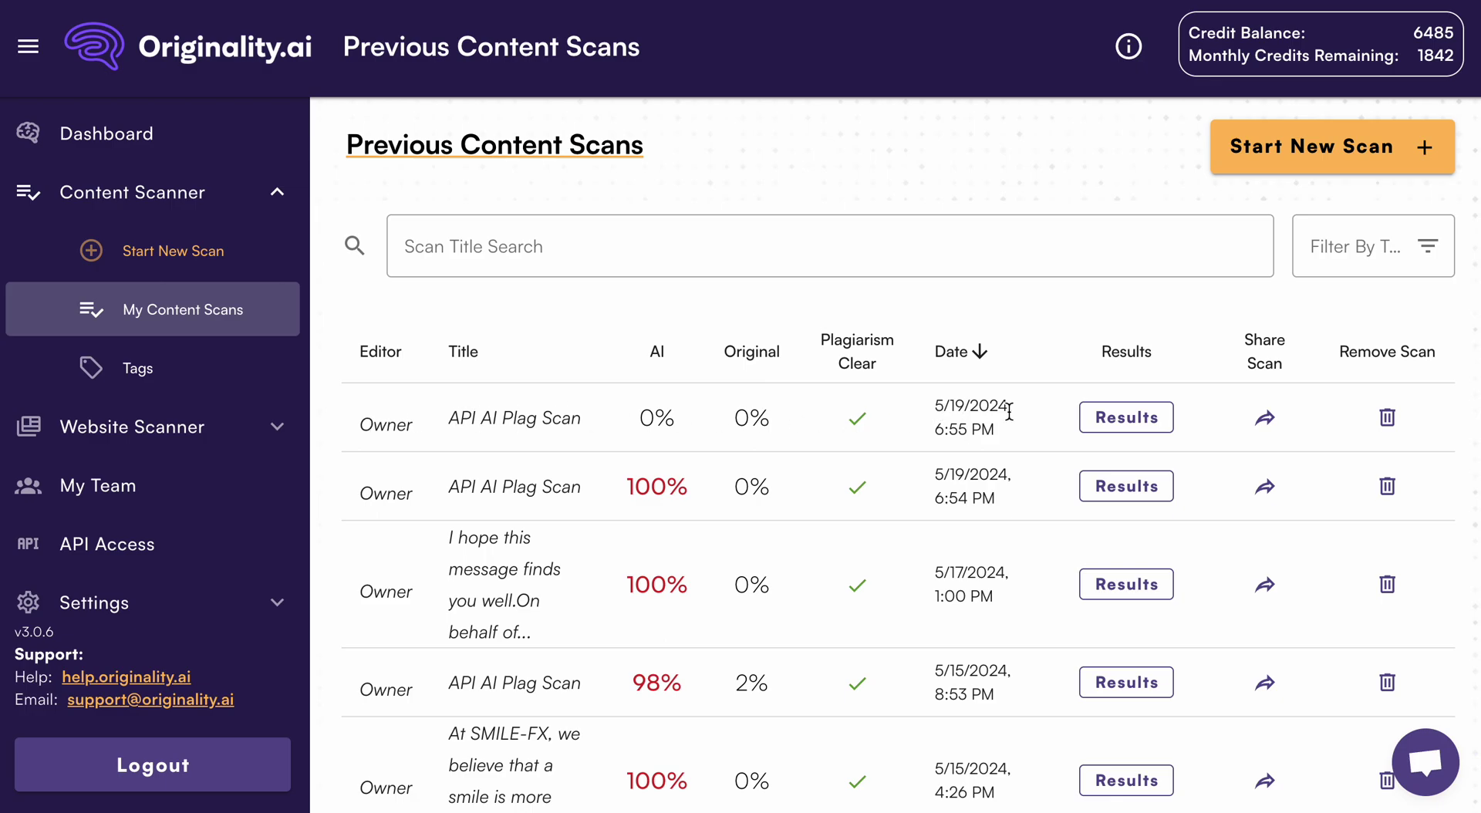
click(1140, 415)
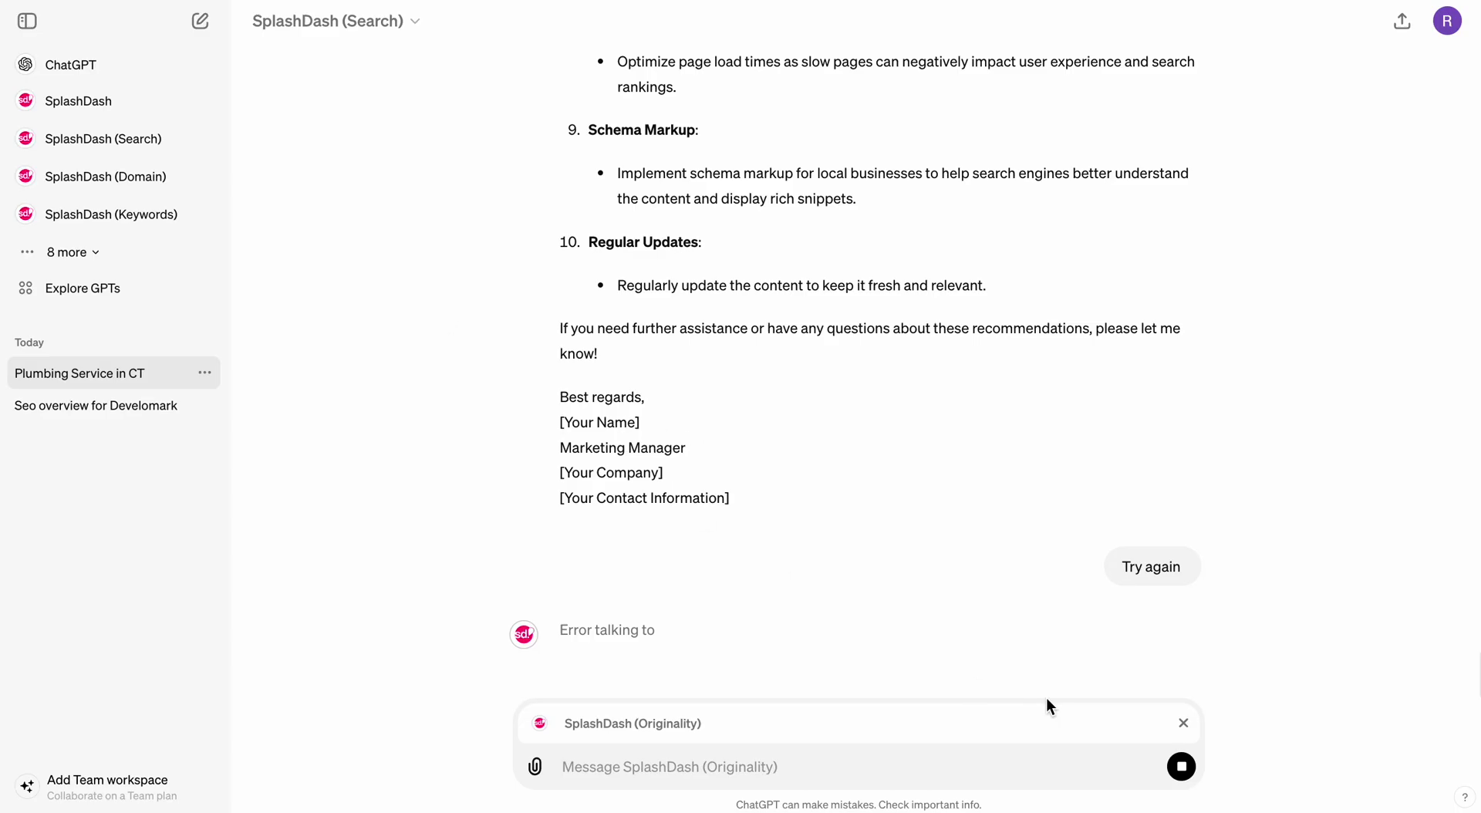
- Back in ChatGPT, detach SplashDash (Originality) from the message box and review its earlier reply with the Google ranking recommendations
click(1183, 724)
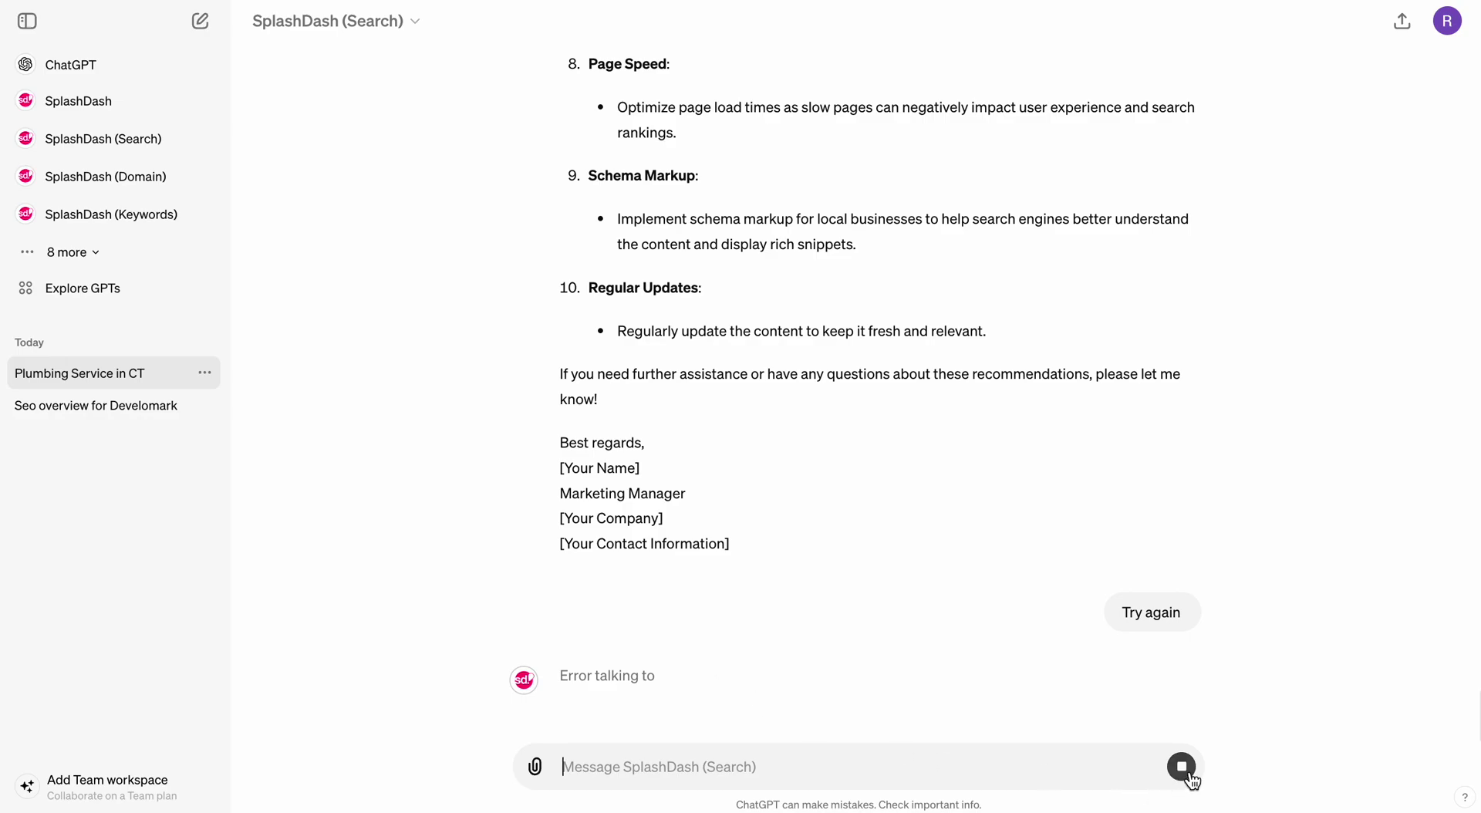
scroll(1057, 594, up, 12)
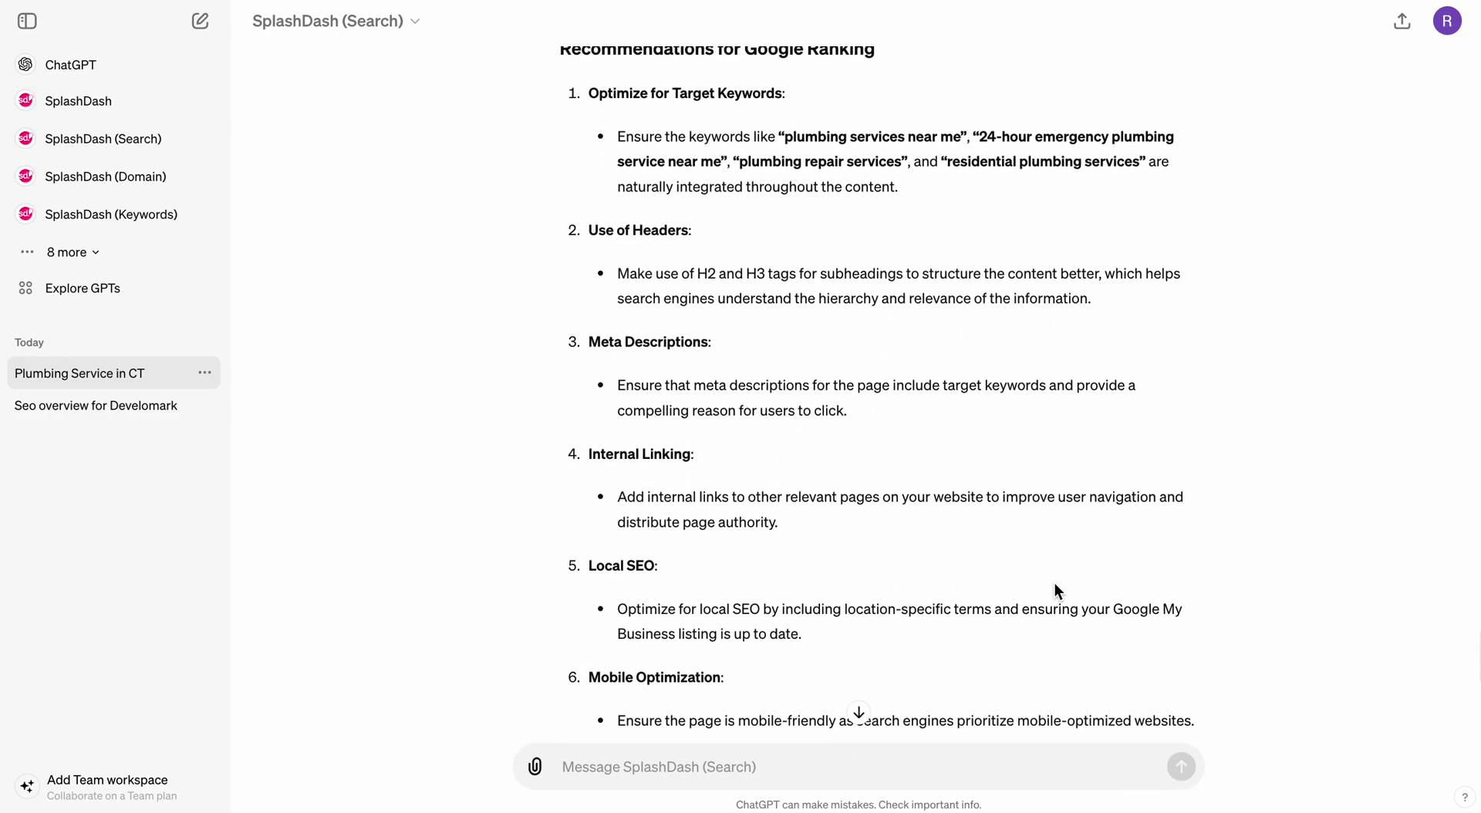
scroll(1055, 590, down, 1)
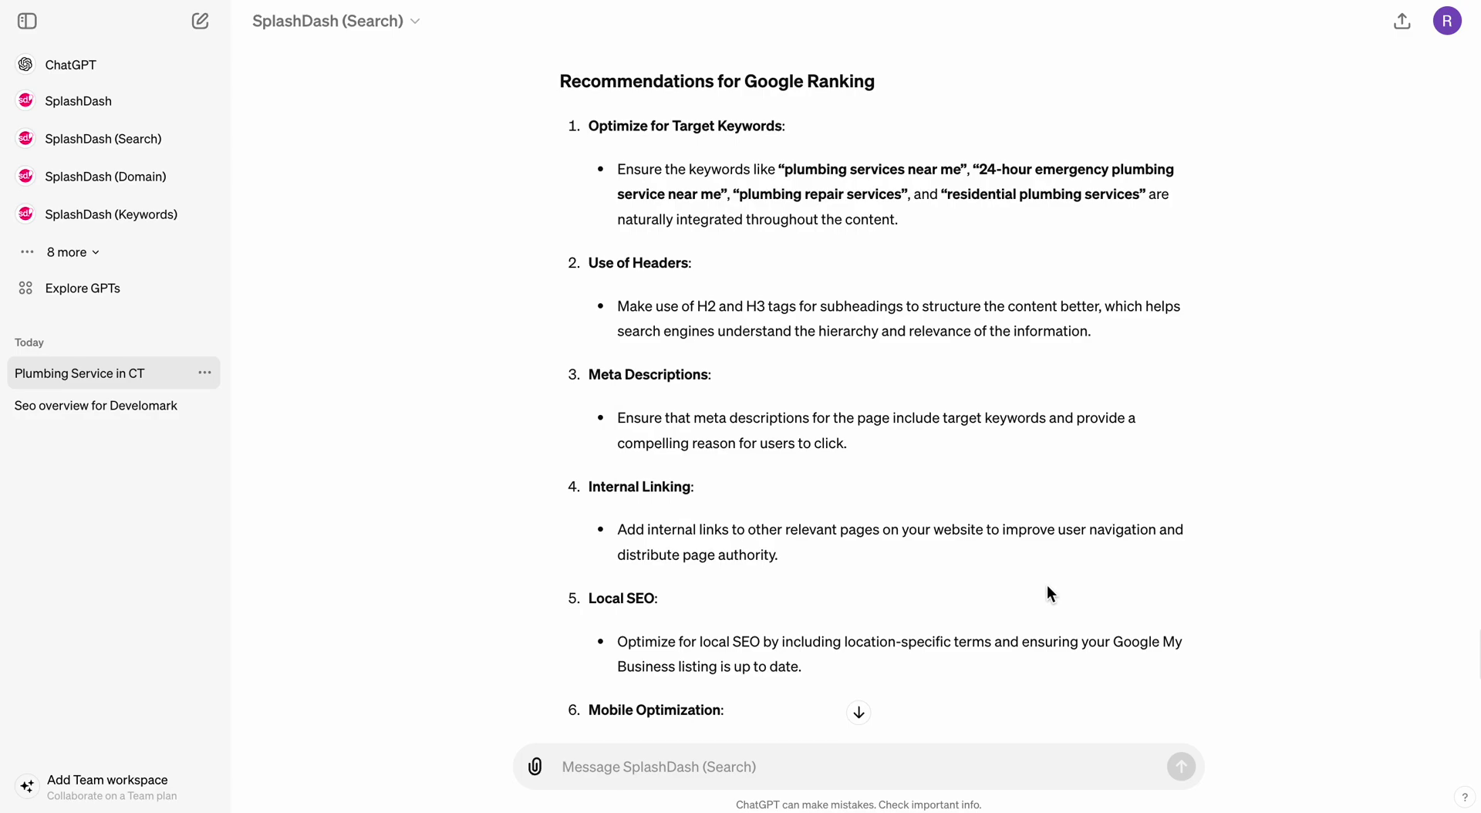
scroll(1050, 587, down, 8)
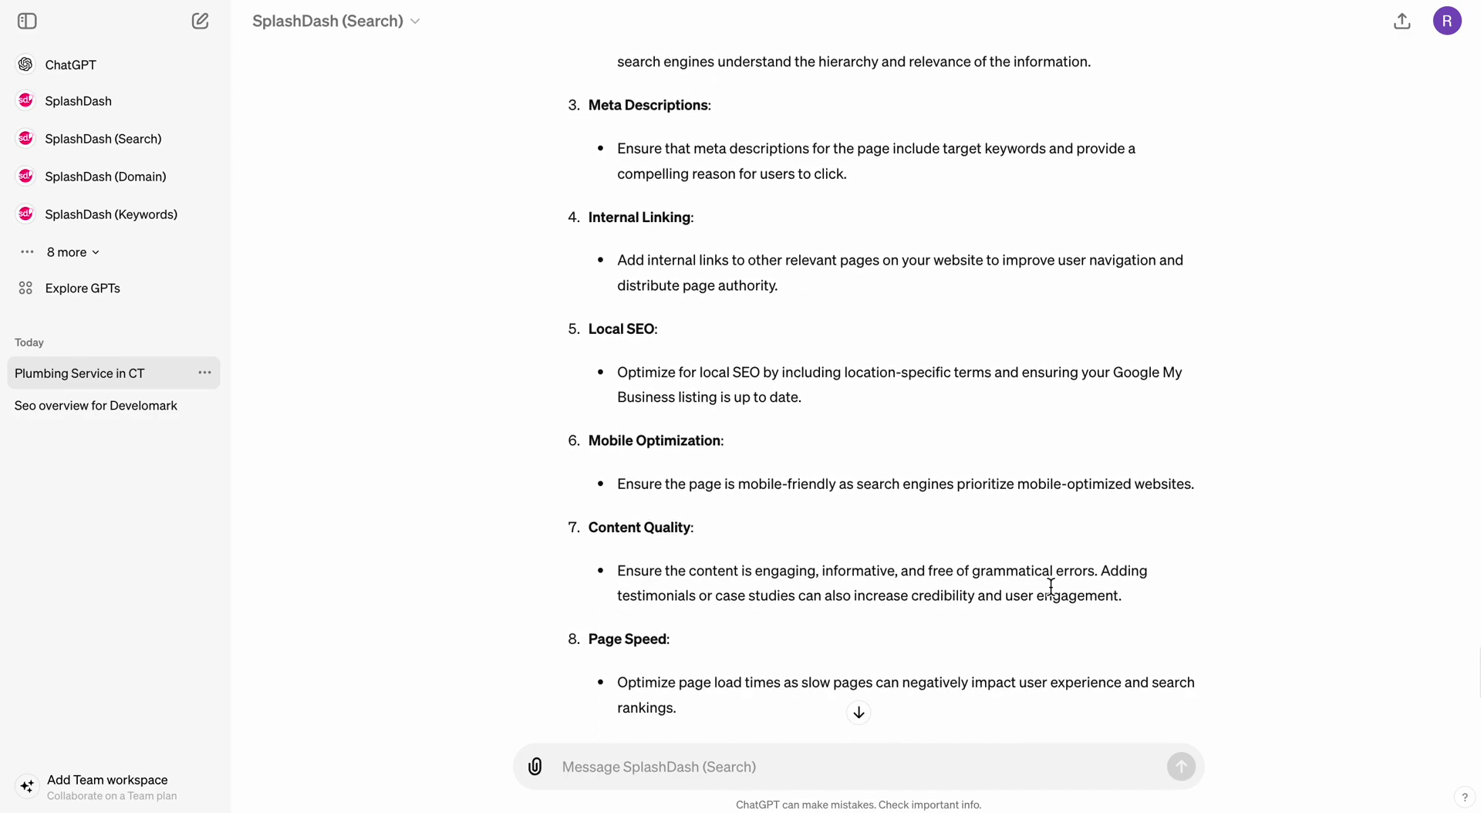
scroll(1049, 586, up, 20)
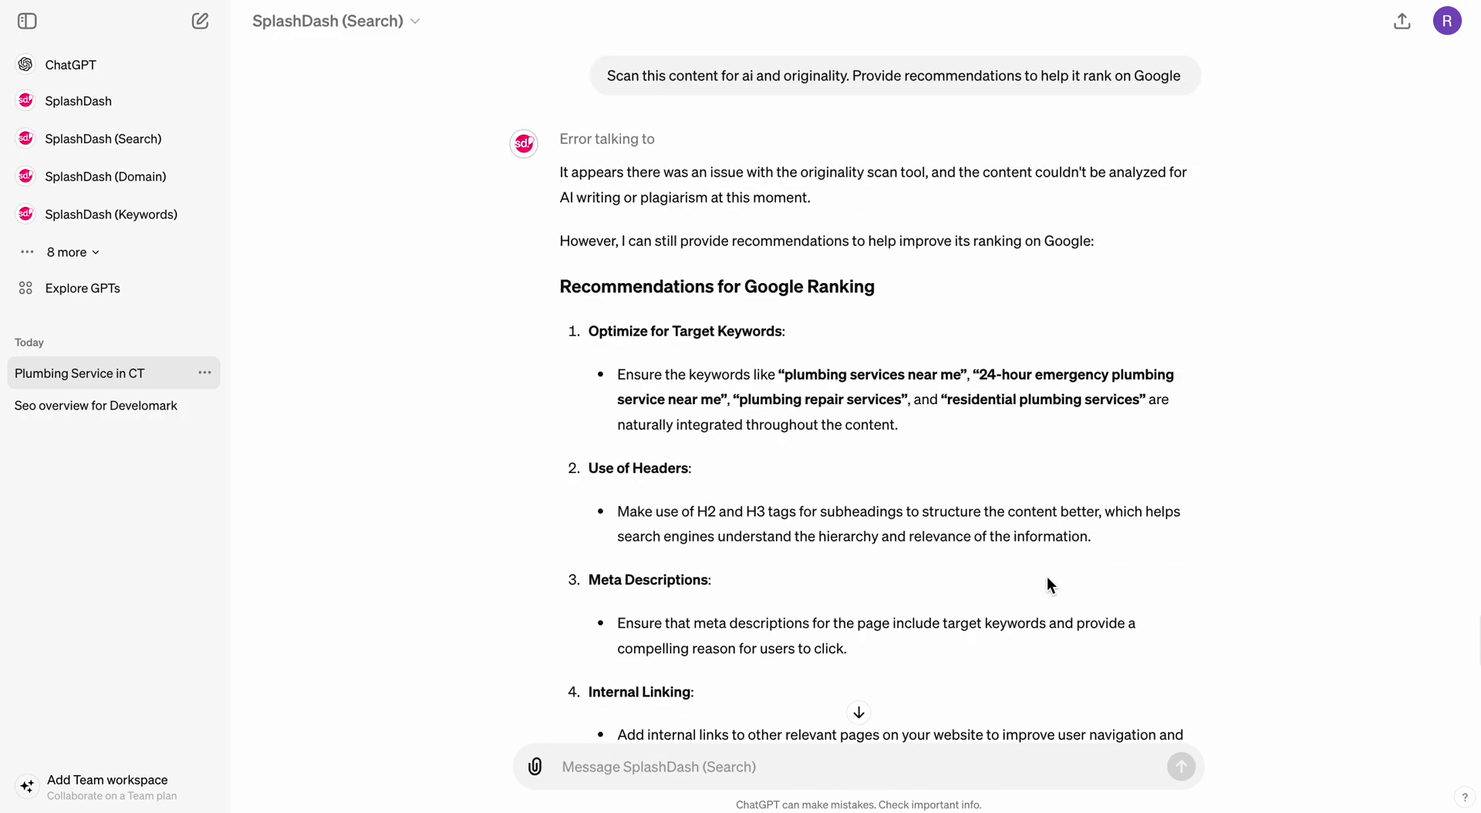
scroll(1047, 577, down, 3)
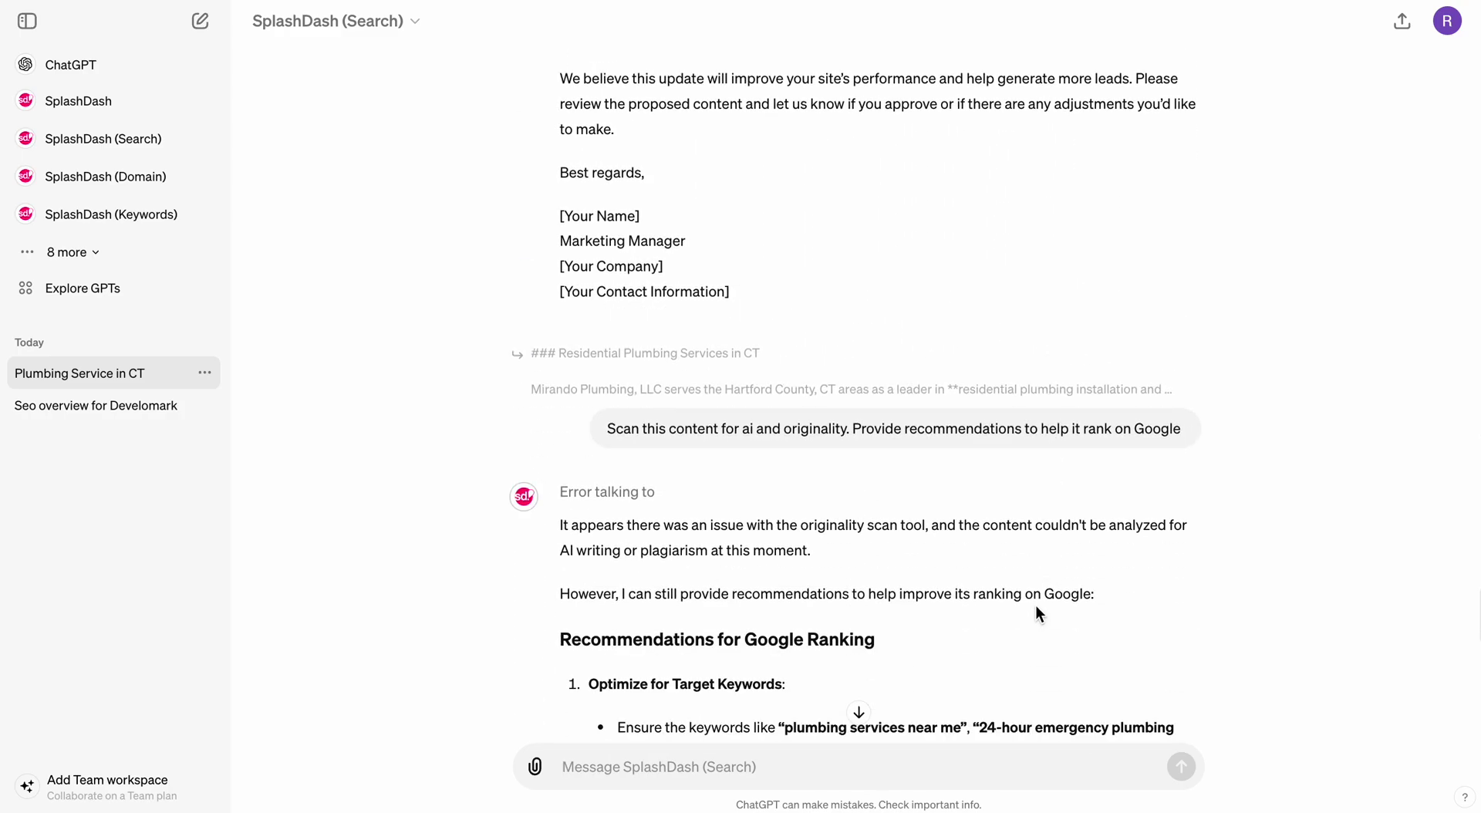
scroll(977, 551, down, 17)
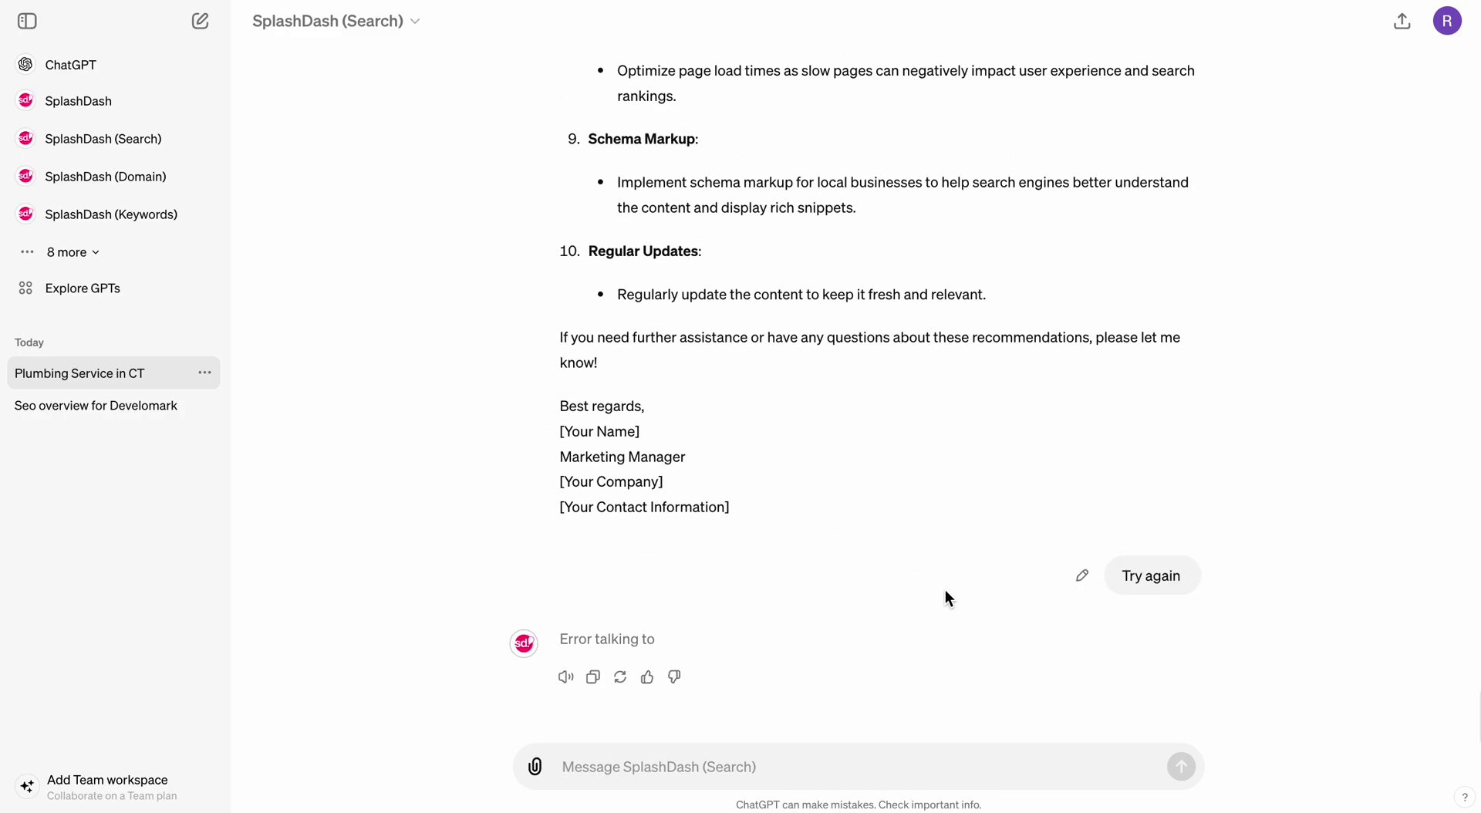
- Mention SplashDash (Originality) in the message box so that it handles the next message
text(@)
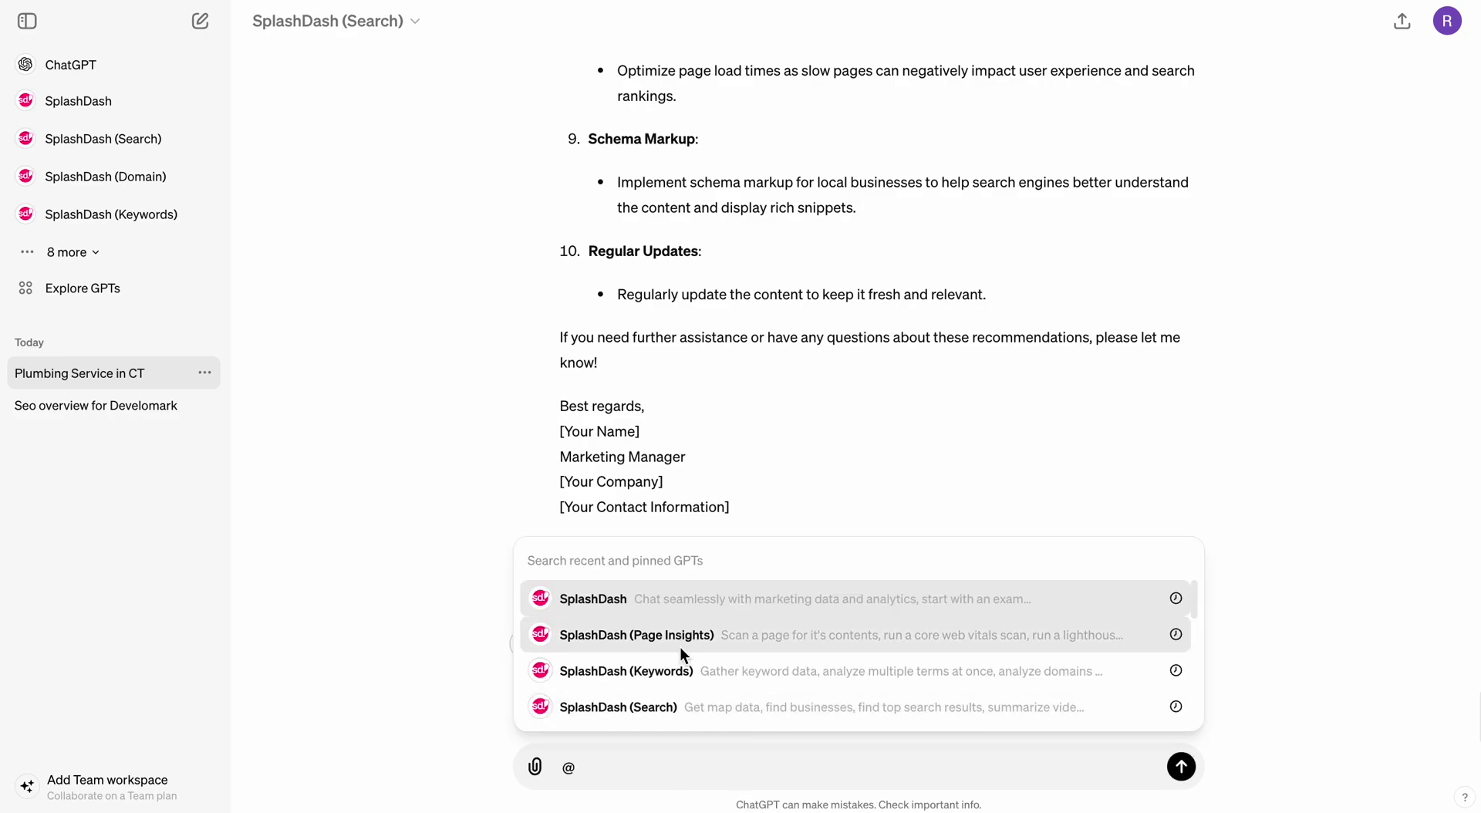
scroll(688, 625, down, 2)
scroll(692, 650, down, 2)
scroll(692, 656, down, 1)
click(694, 668)
- Copy the email's rewritten text from "Residential Plumbing Services in CT" through "can fix it all to your satisfaction!" into the message box
scroll(896, 455, up, 20)
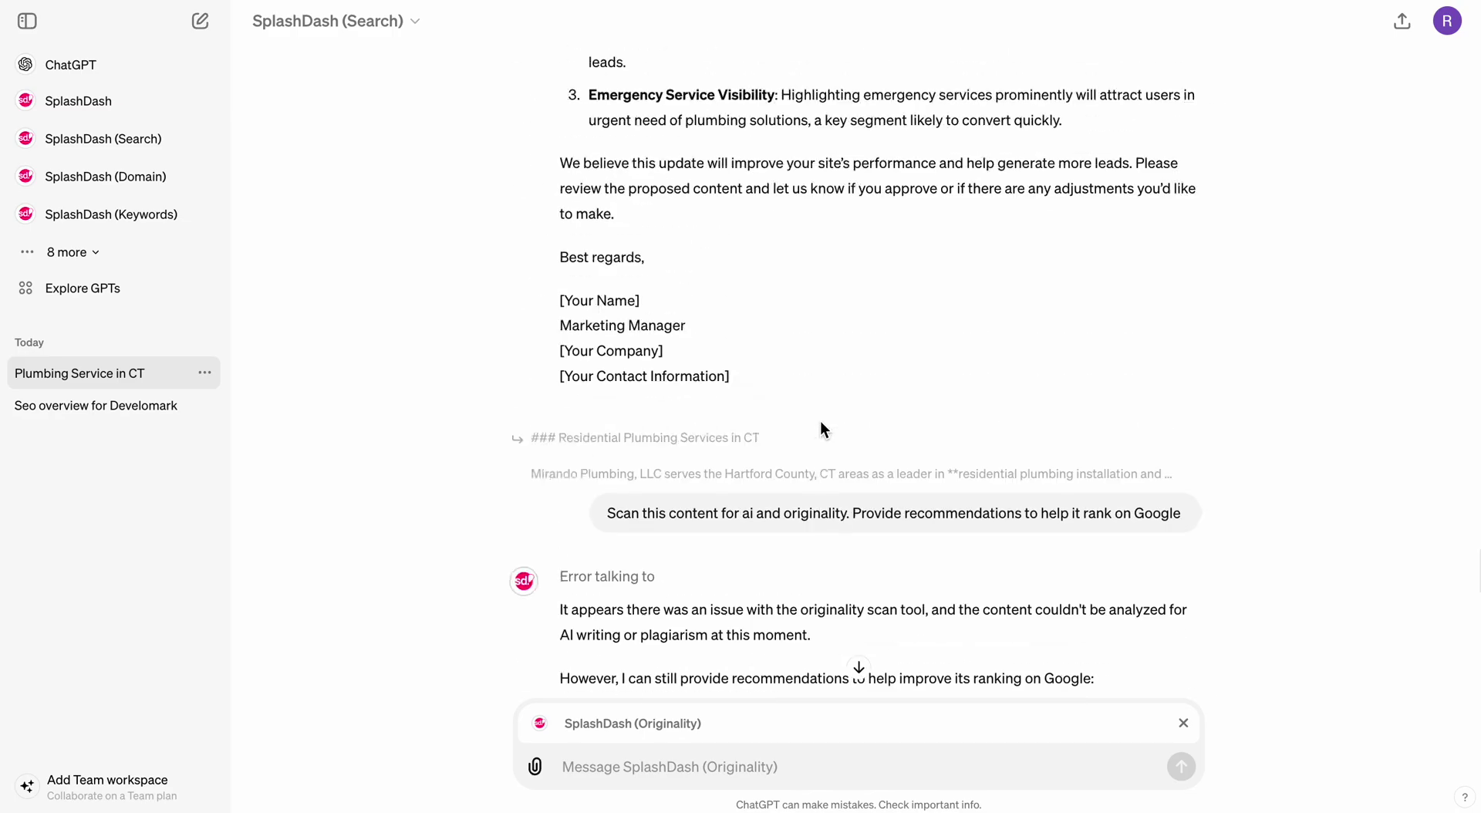
scroll(820, 422, up, 15)
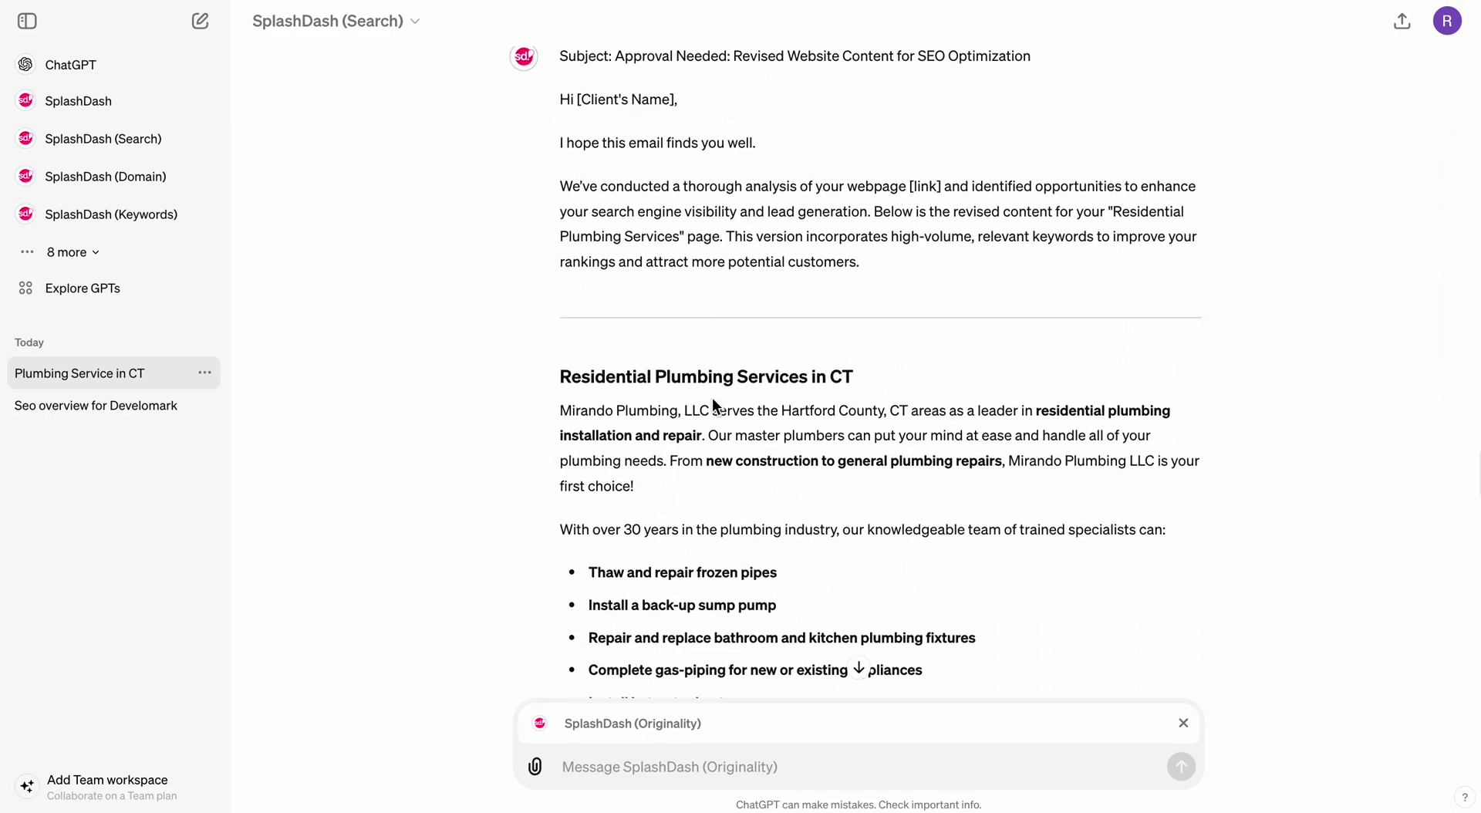
drag(534, 274, 838, 411)
drag(797, 412, 787, 411)
scroll(669, 344, down, 1)
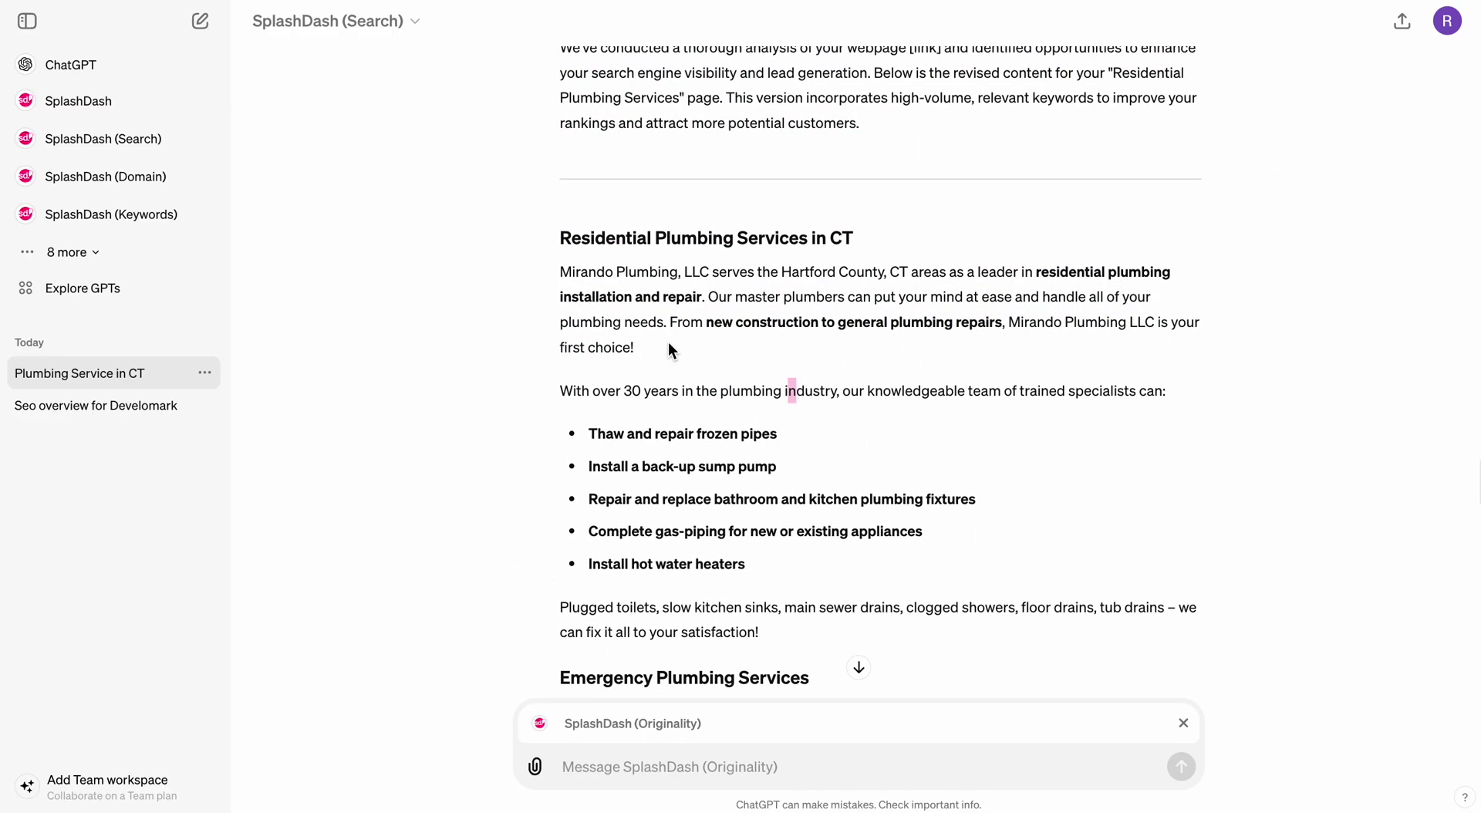
drag(557, 254, 813, 535)
key(ctrl+c)
scroll(813, 535, down, 2)
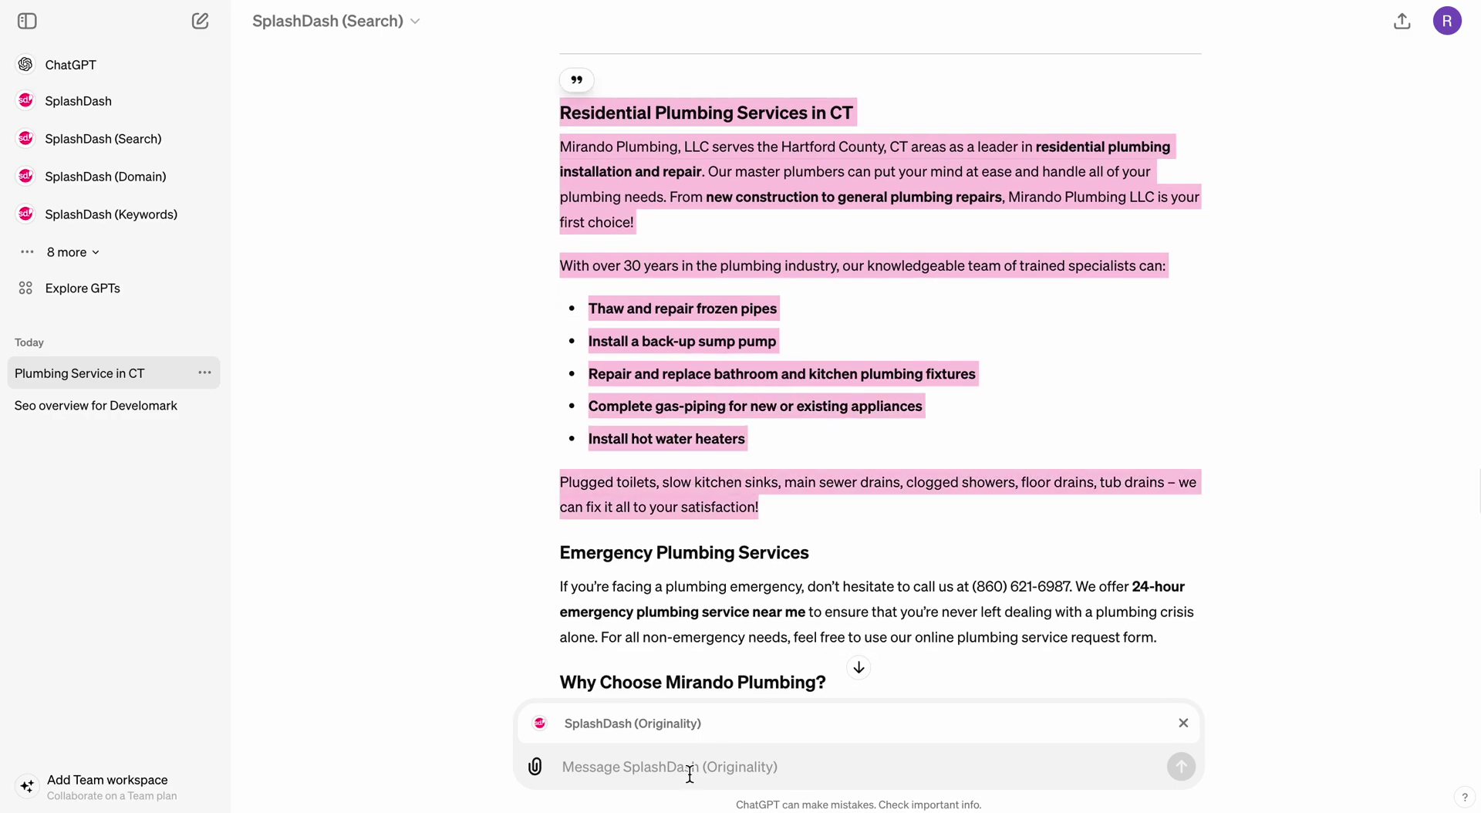
click(744, 774)
key(ctrl+v)
- Add the opening line "Scan this content" above the pasted plumbing text in the message box, separated by a blank line
scroll(804, 729, up, 3)
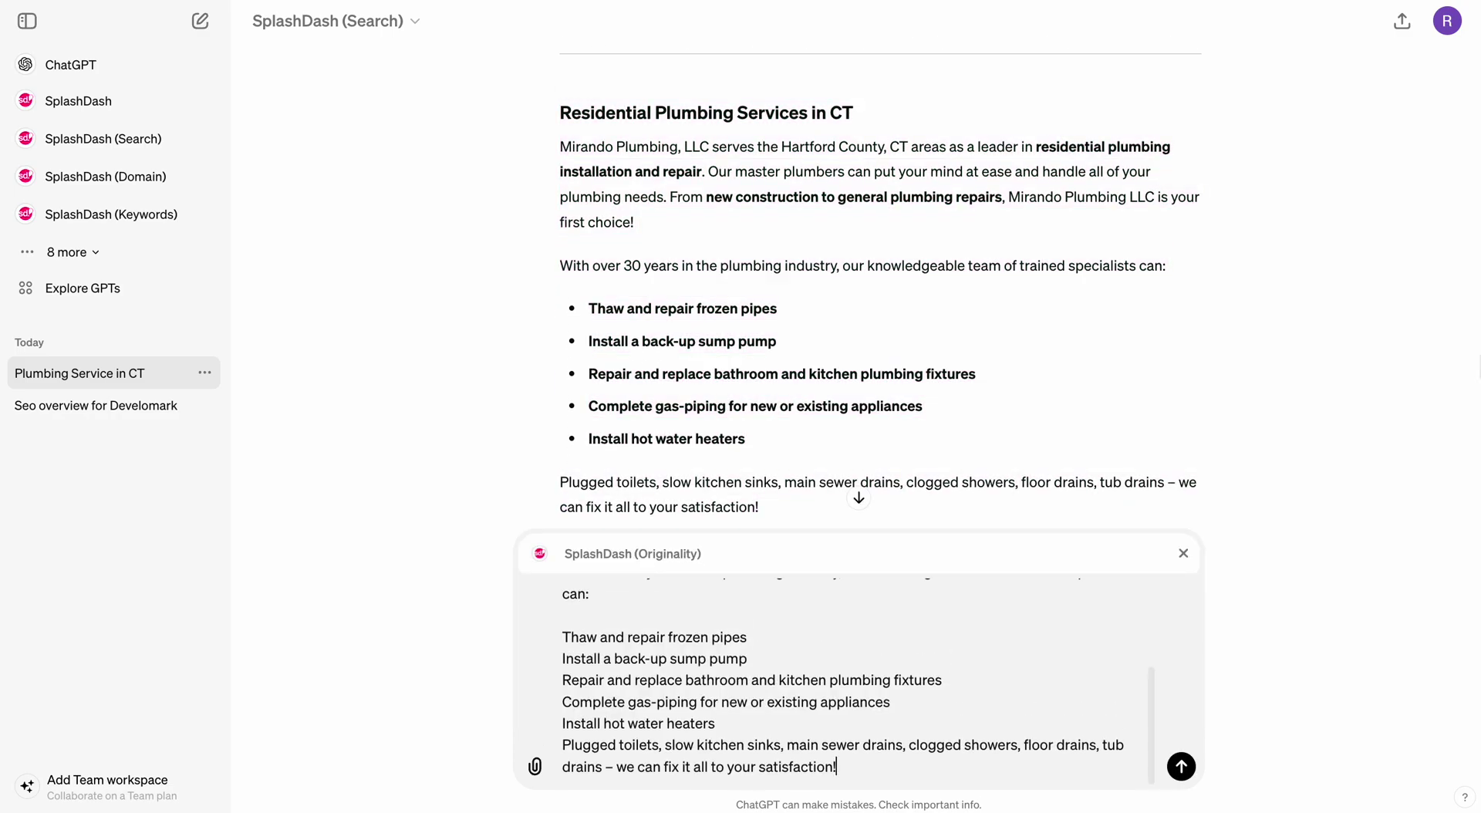
click(564, 597)
key(shift+Return)
key(shift+Return)
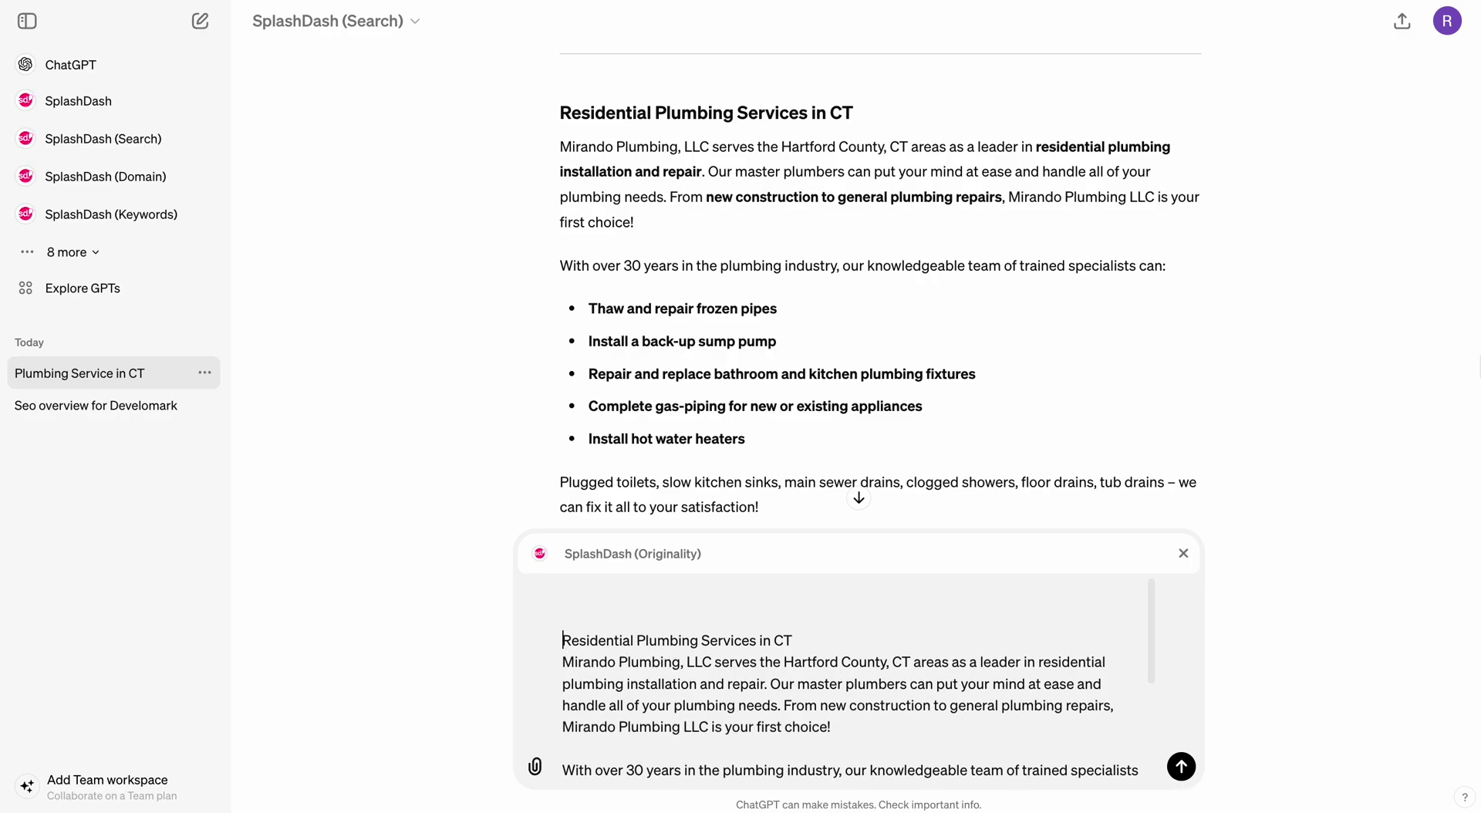
text(Scan t)
text(his content)
- Replace the opening line with the earlier prompt "Scan this content for ai and originality. Provide recommendations to help it rank on Google:" and send the message
scroll(822, 378, down, 15)
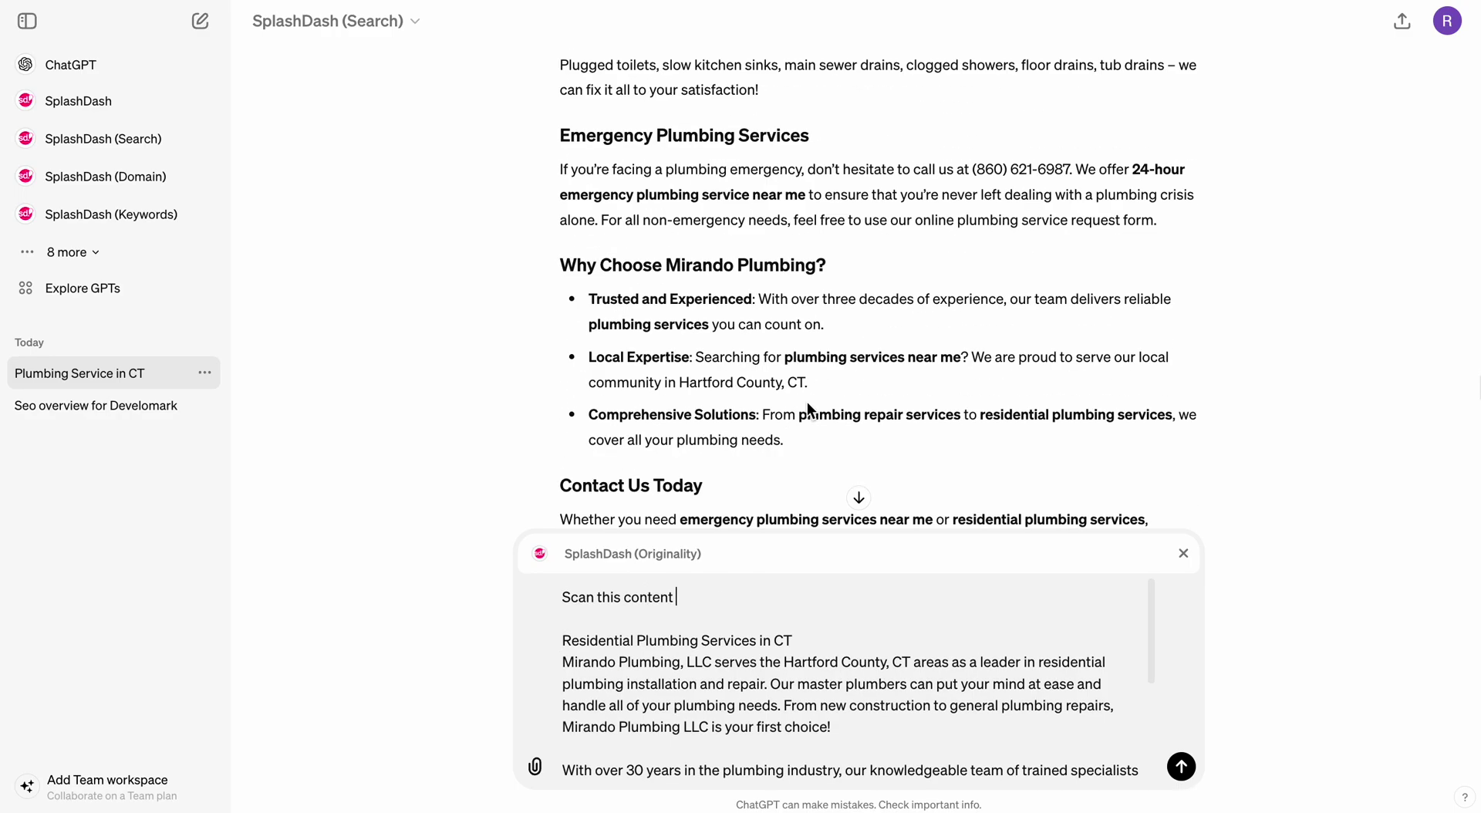
triple_click(669, 384)
key(ctrl+c)
drag(681, 597, 562, 597)
key(ctrl+v)
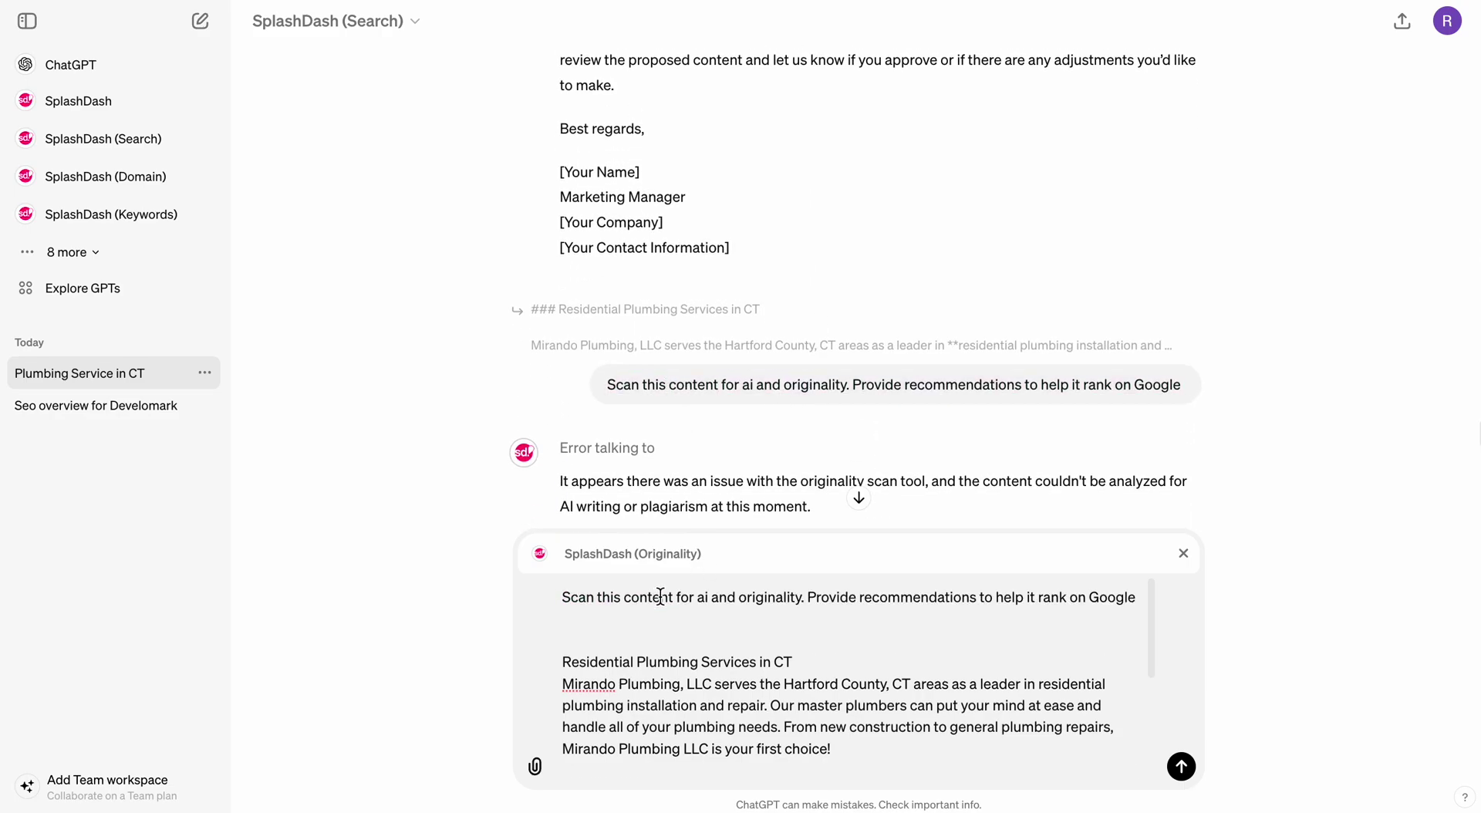
key(BackSpace)
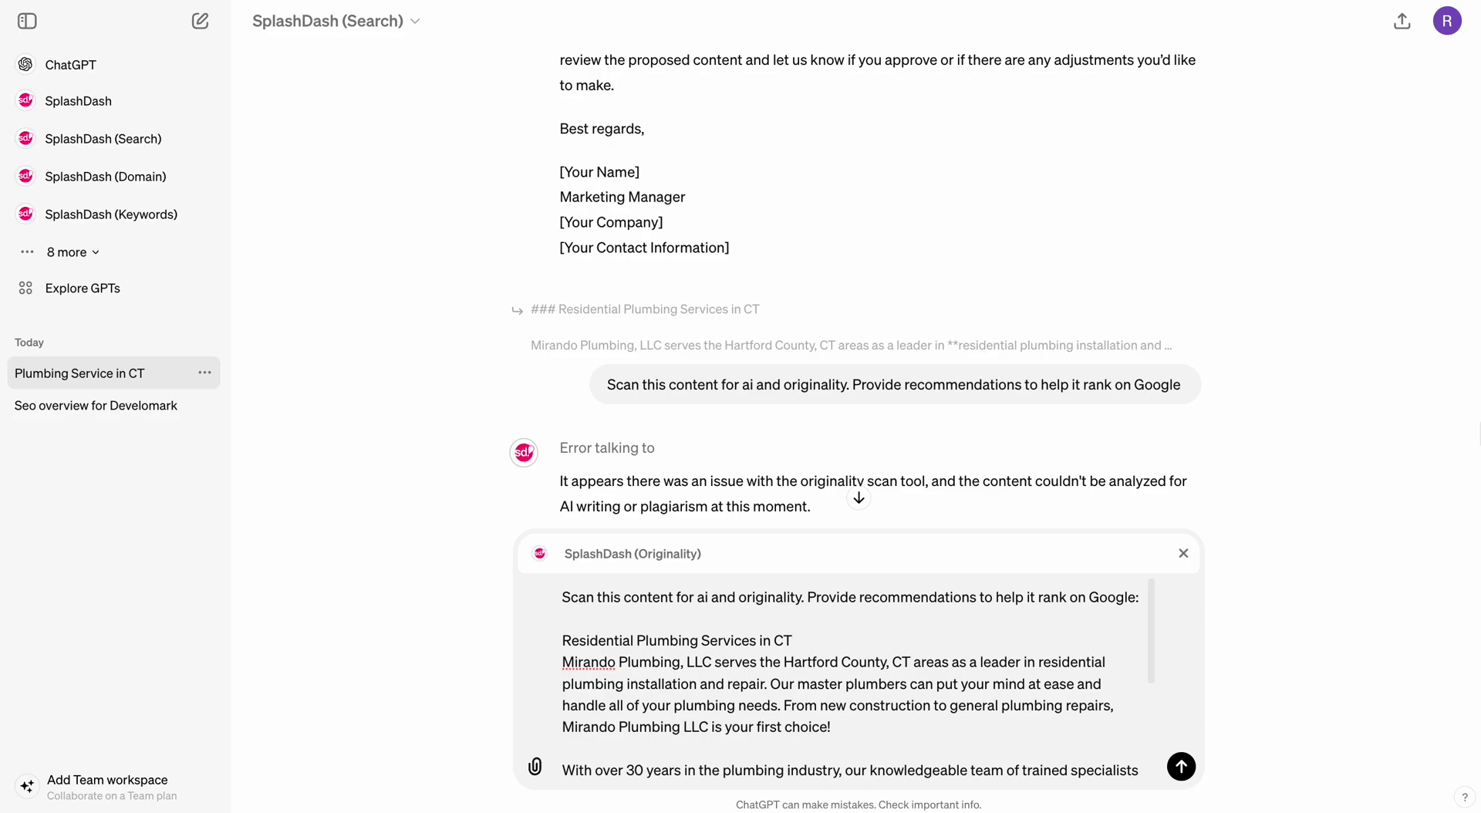
key(Return)
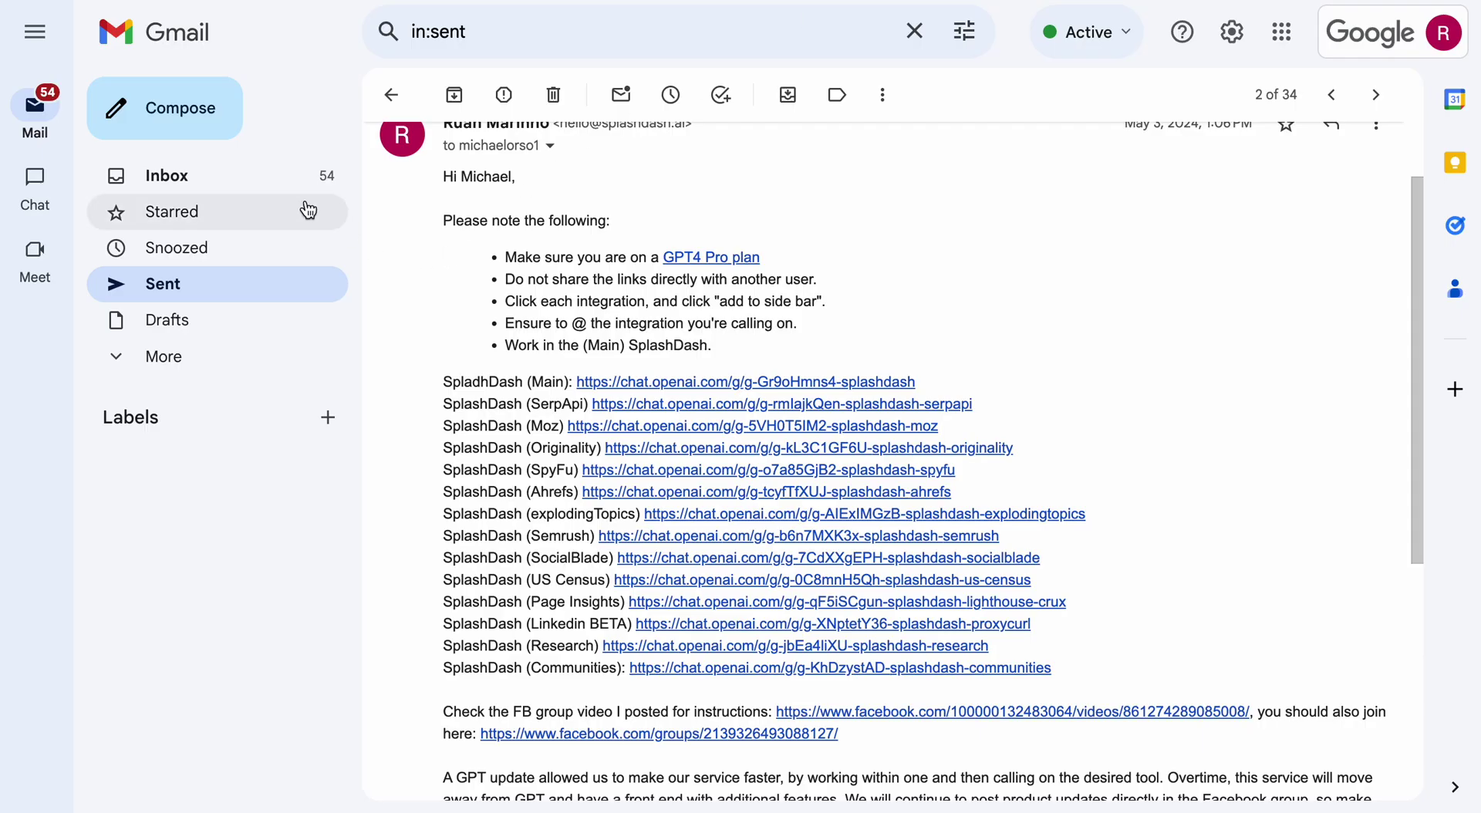
- Switch to Gmail and mark all conversations in the inbox as read, including those beyond the first page
click(302, 207)
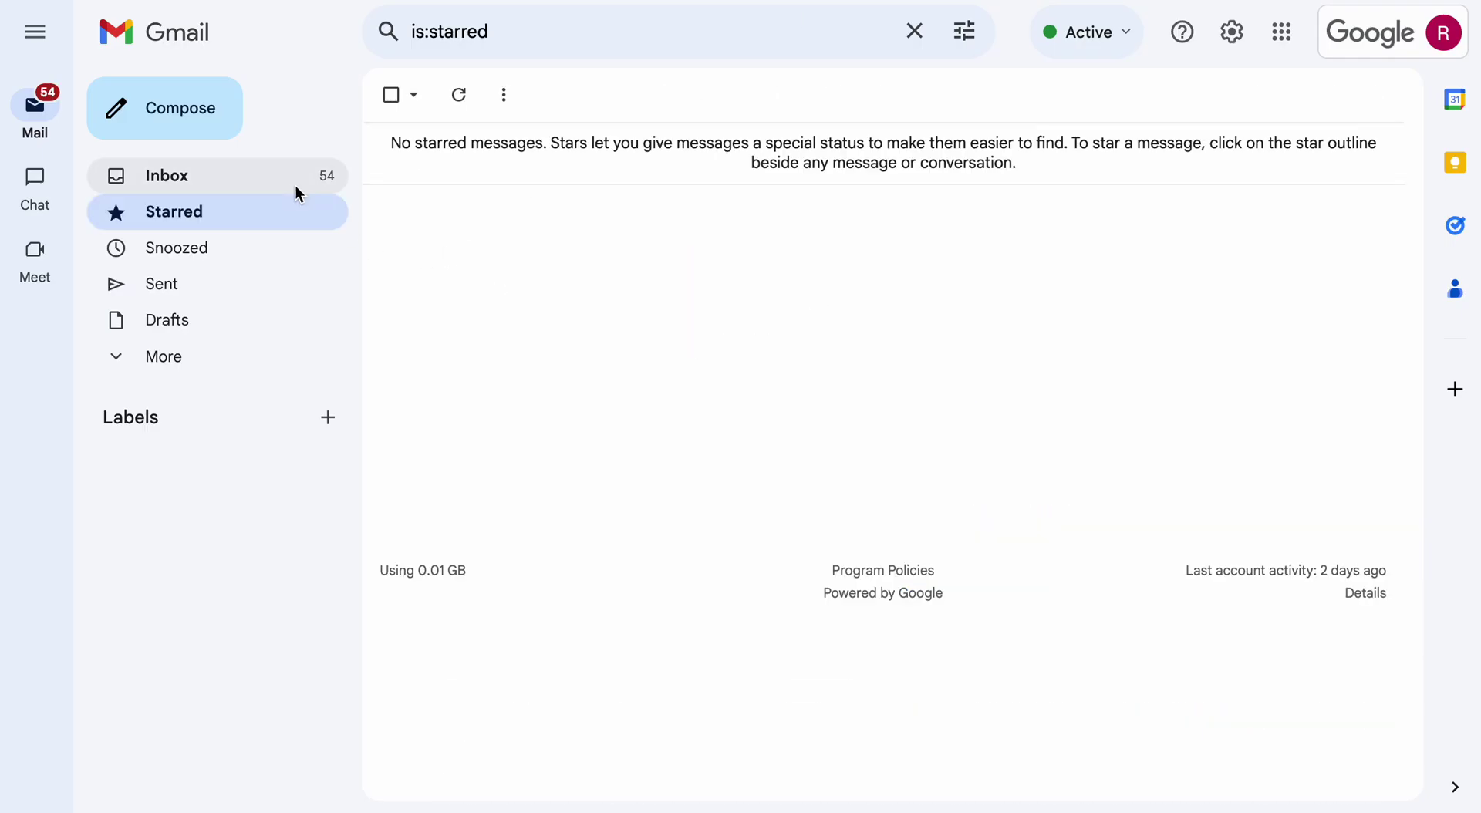
click(300, 184)
click(391, 95)
click(930, 153)
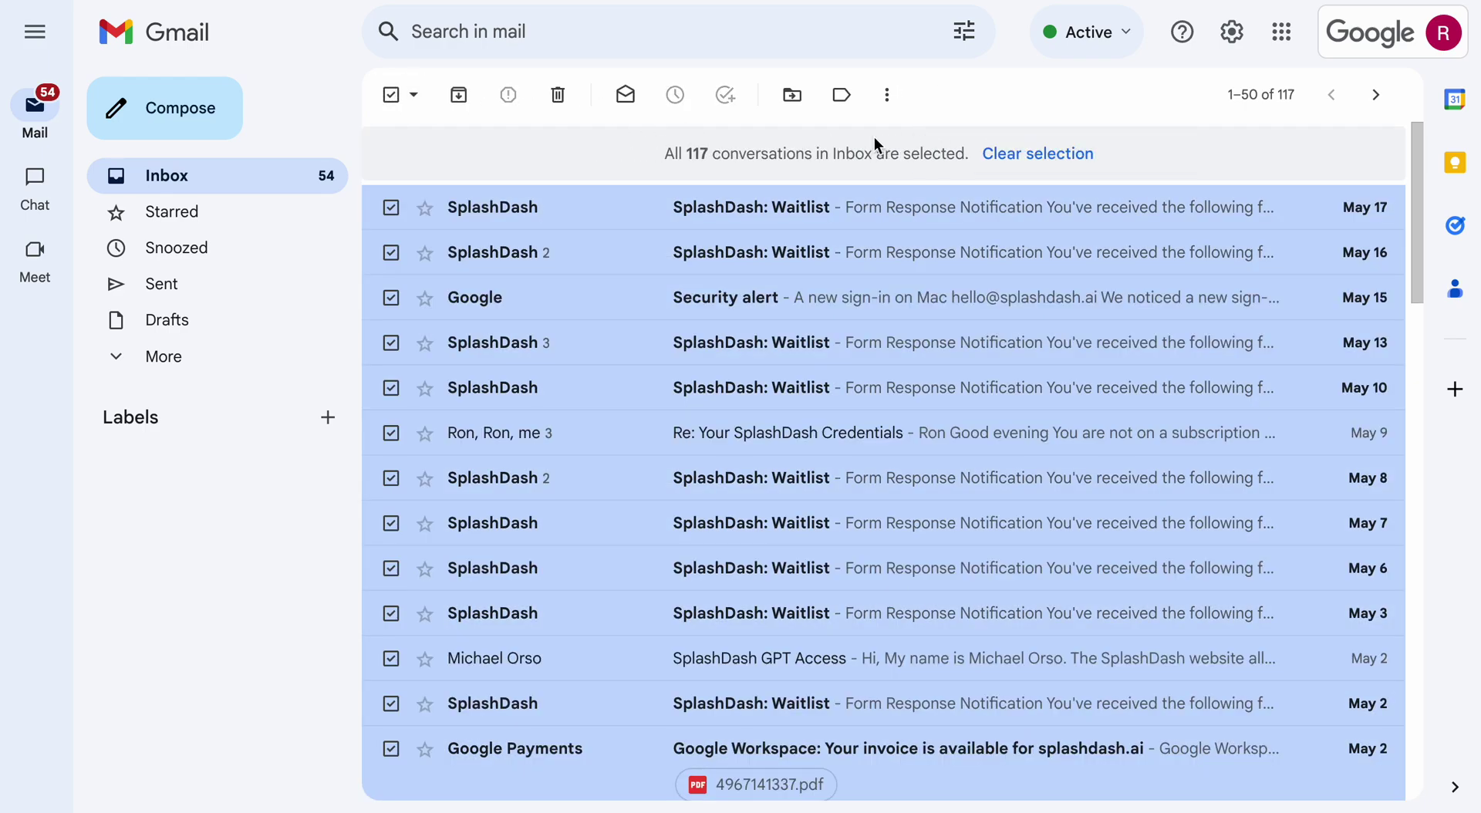
click(626, 94)
click(951, 466)
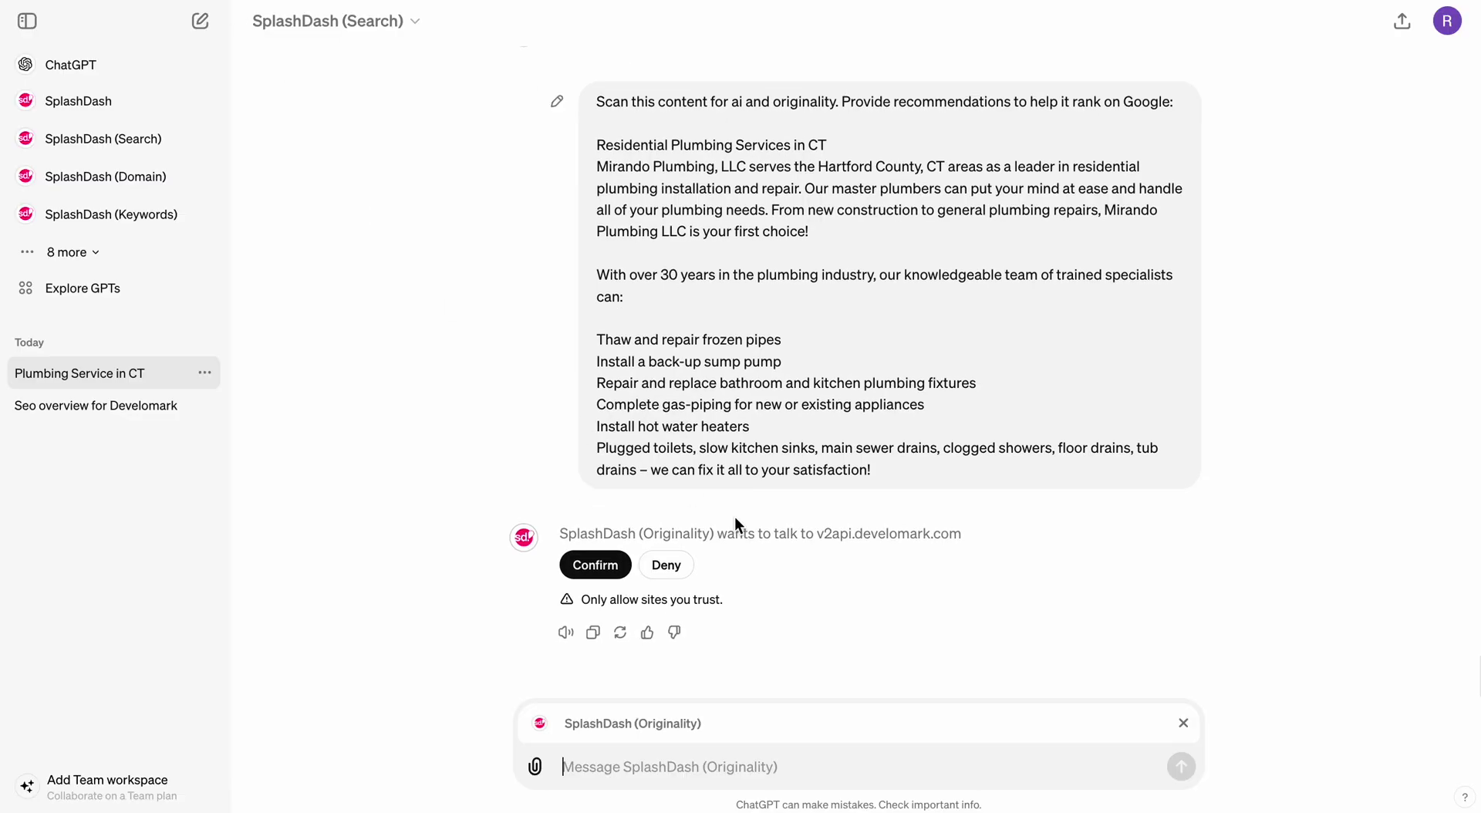
- Back in ChatGPT, allow the SplashDash (Originality) request, and open YouTube's video upload in a new browser tab
click(602, 567)
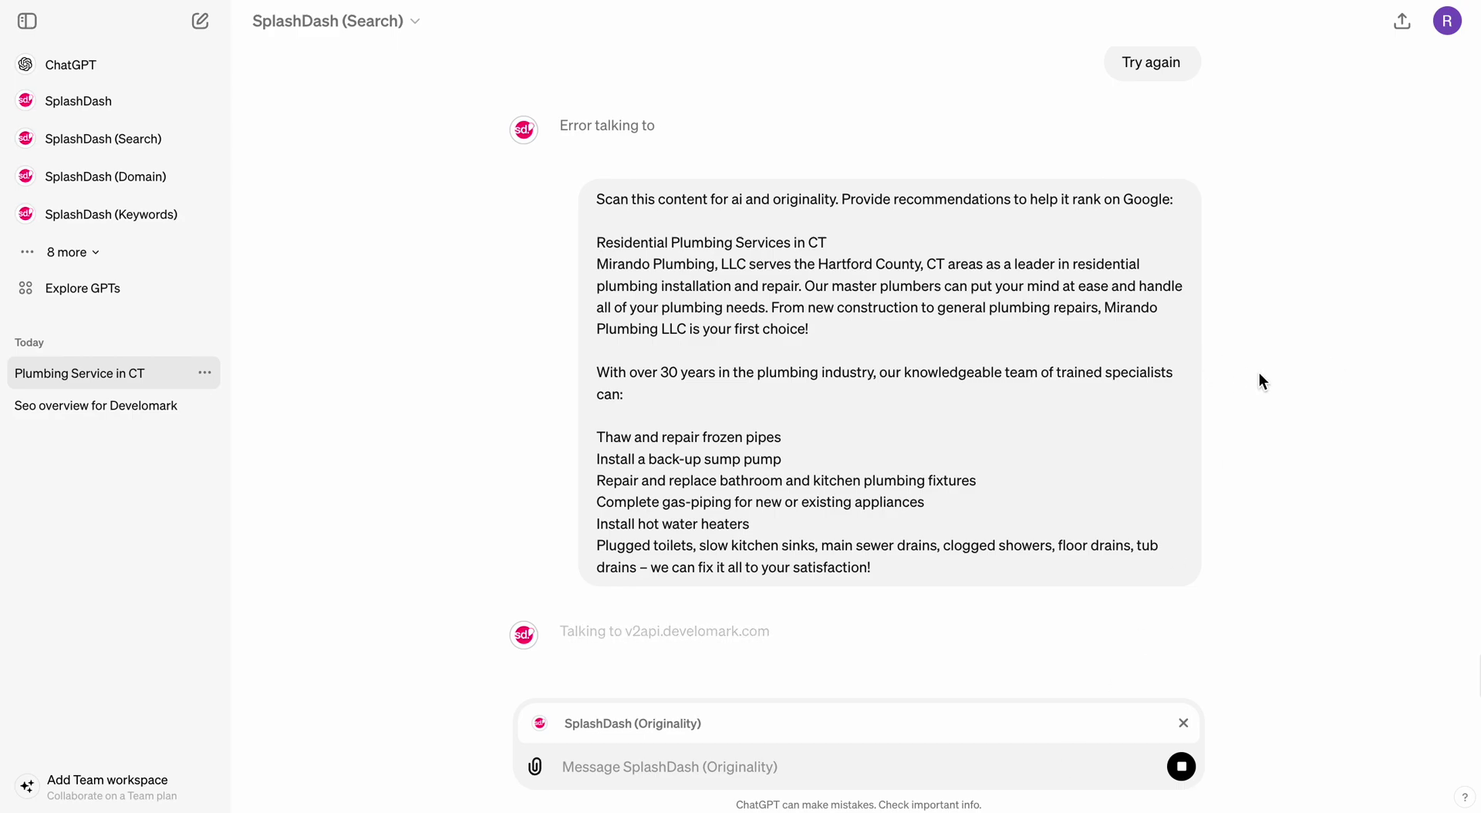
key(ctrl+t)
text(y)
key(Return)
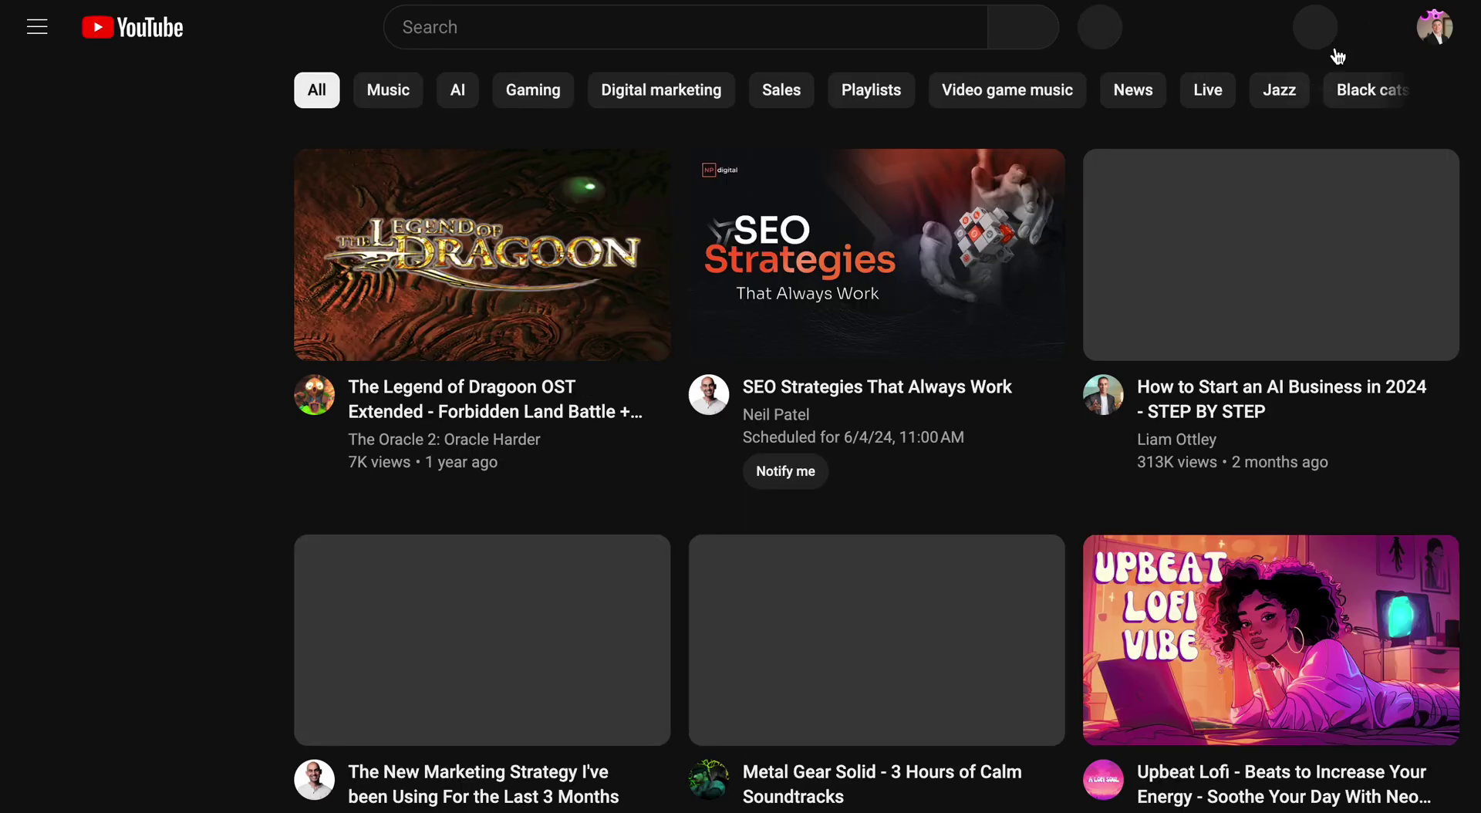
click(1315, 27)
click(1313, 91)
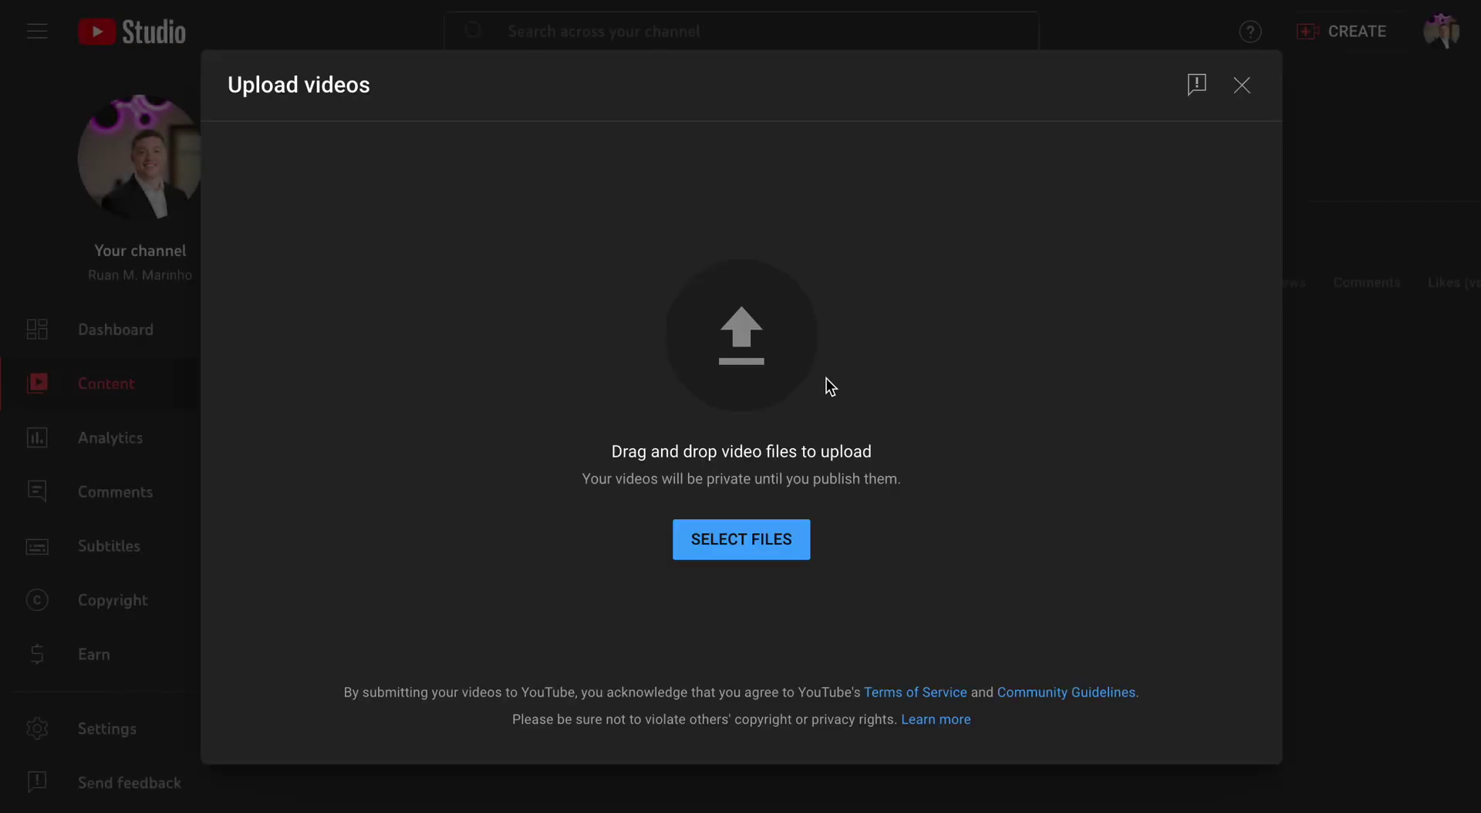
- Choose "SpalshDash Overview .mov" from the Downloads folder as the video to upload
click(773, 554)
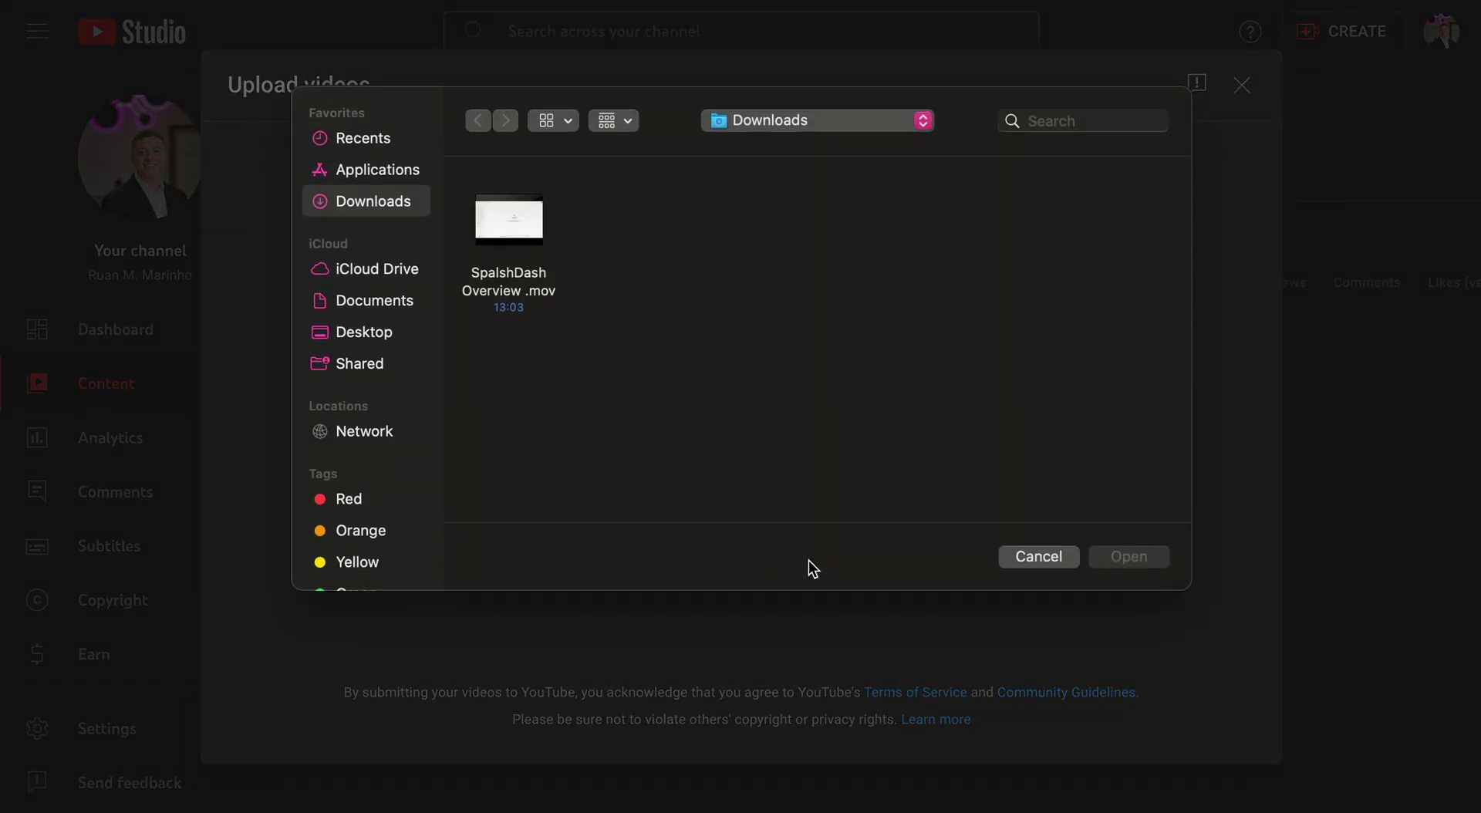
click(534, 236)
click(1122, 558)
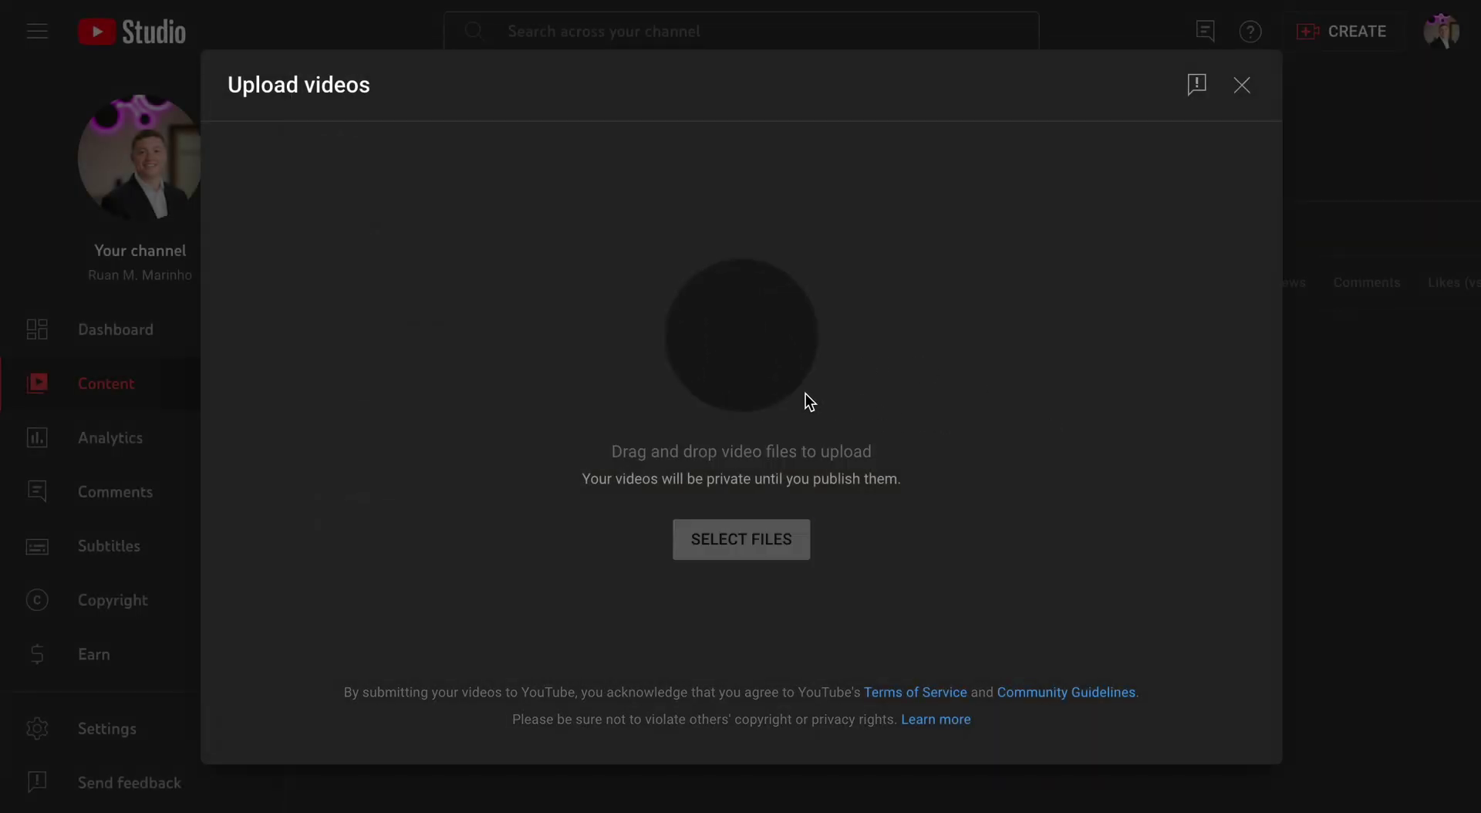
- Declare that the video doesn't include paid promotion and finish the remaining upload stages with their existing settings
scroll(439, 462, down, 10)
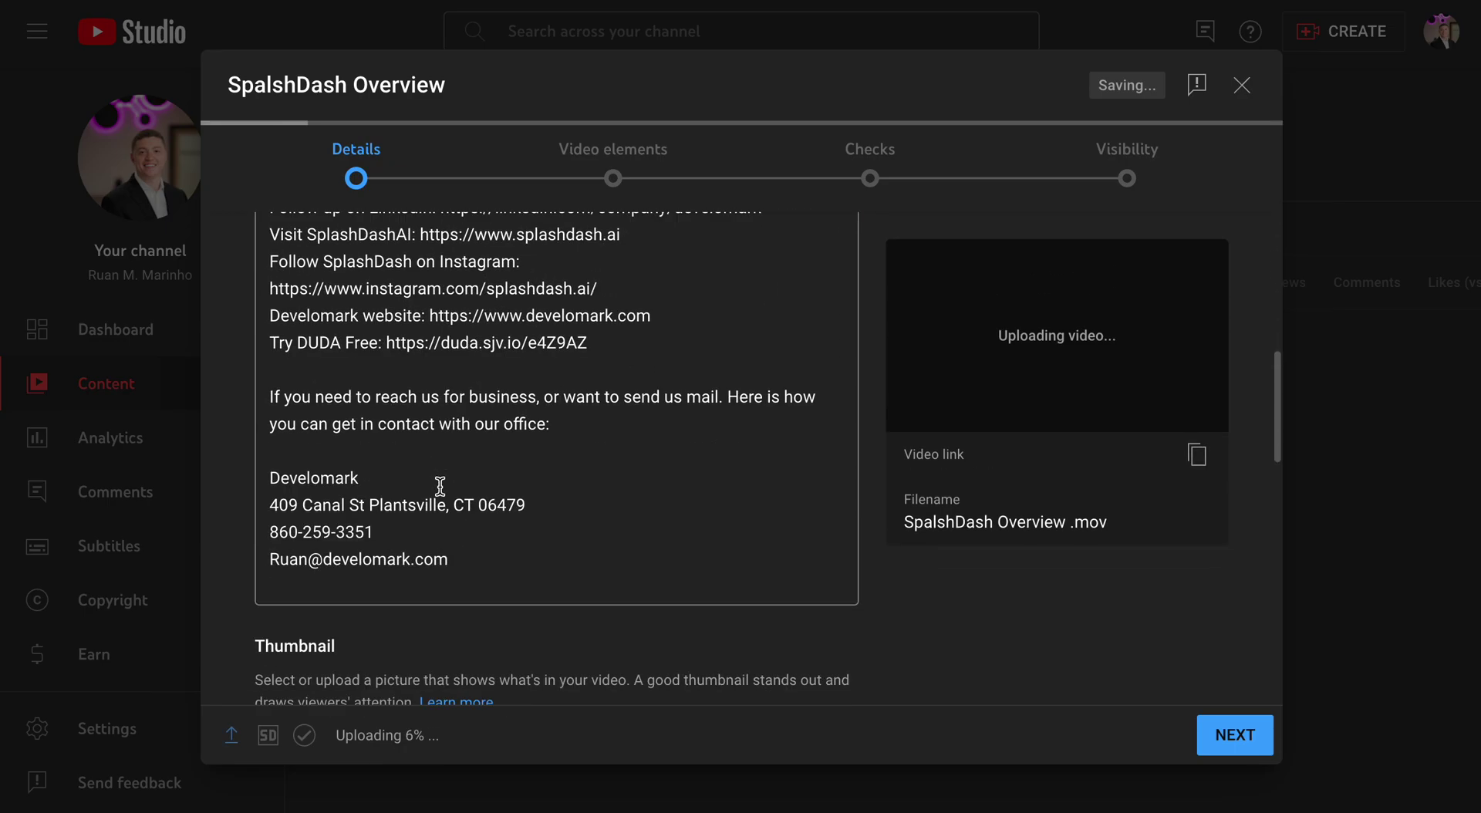
scroll(457, 484, down, 10)
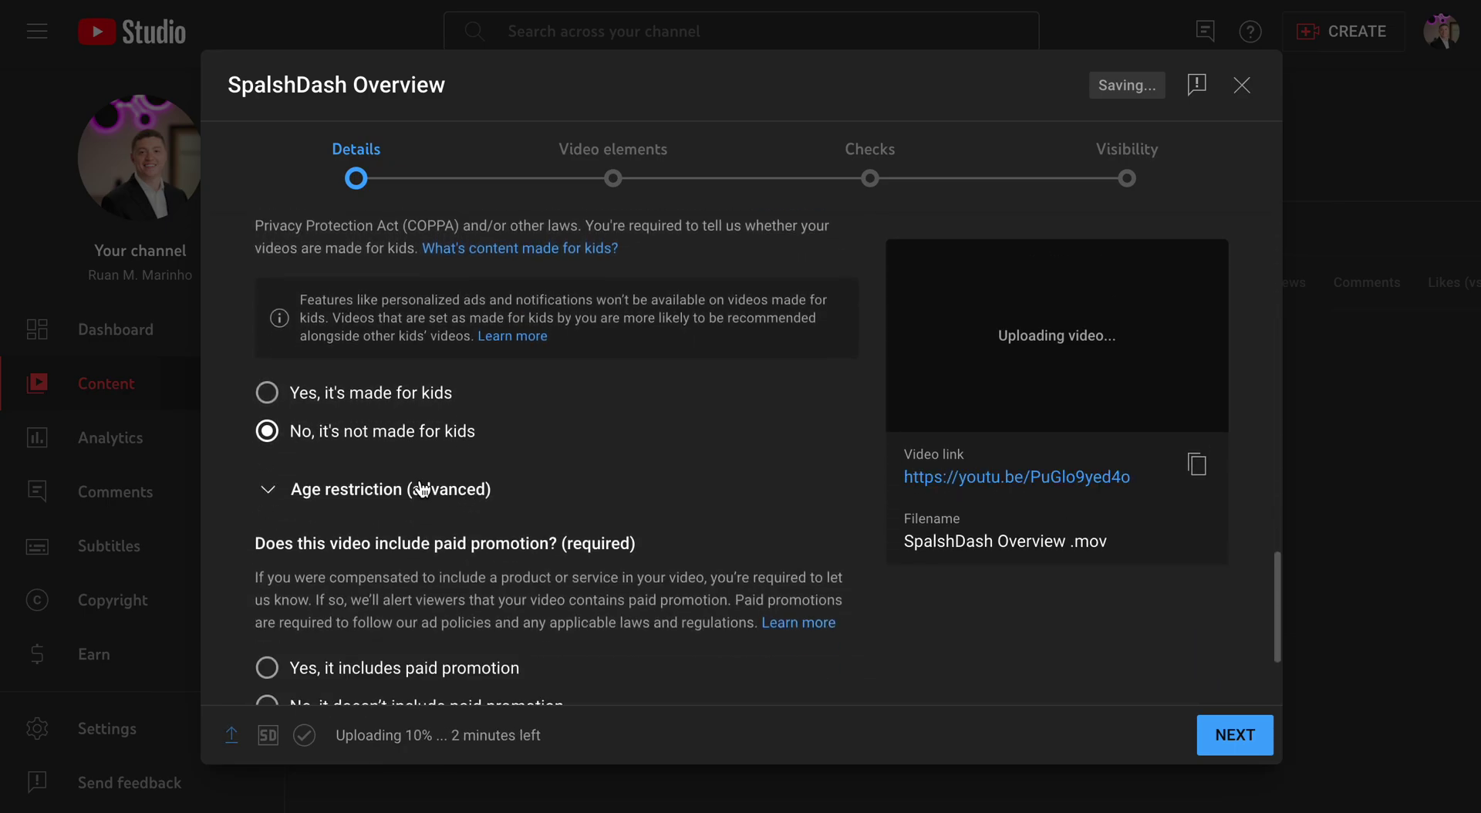
click(310, 546)
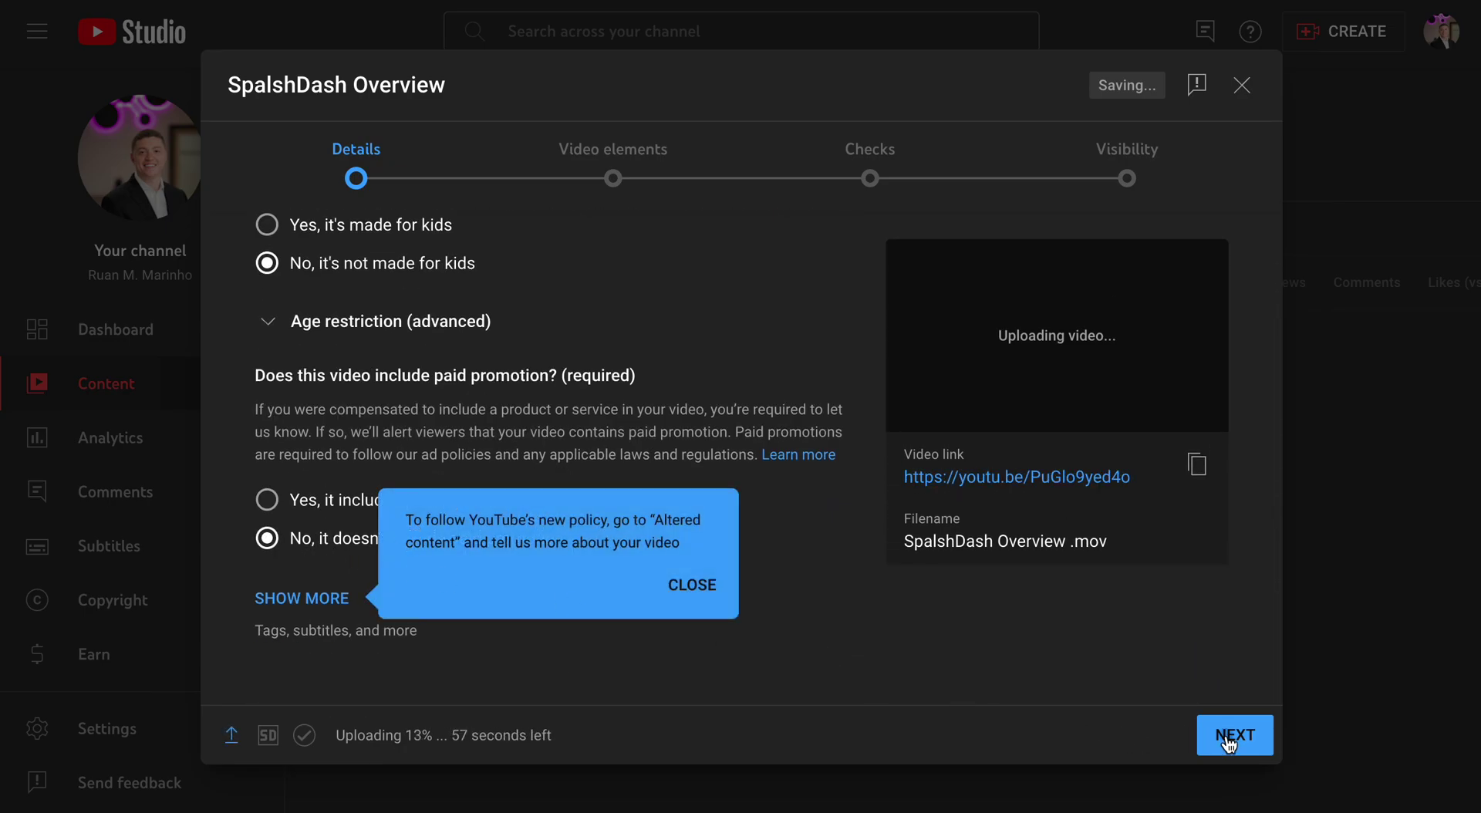
click(1234, 739)
click(1236, 739)
click(1226, 729)
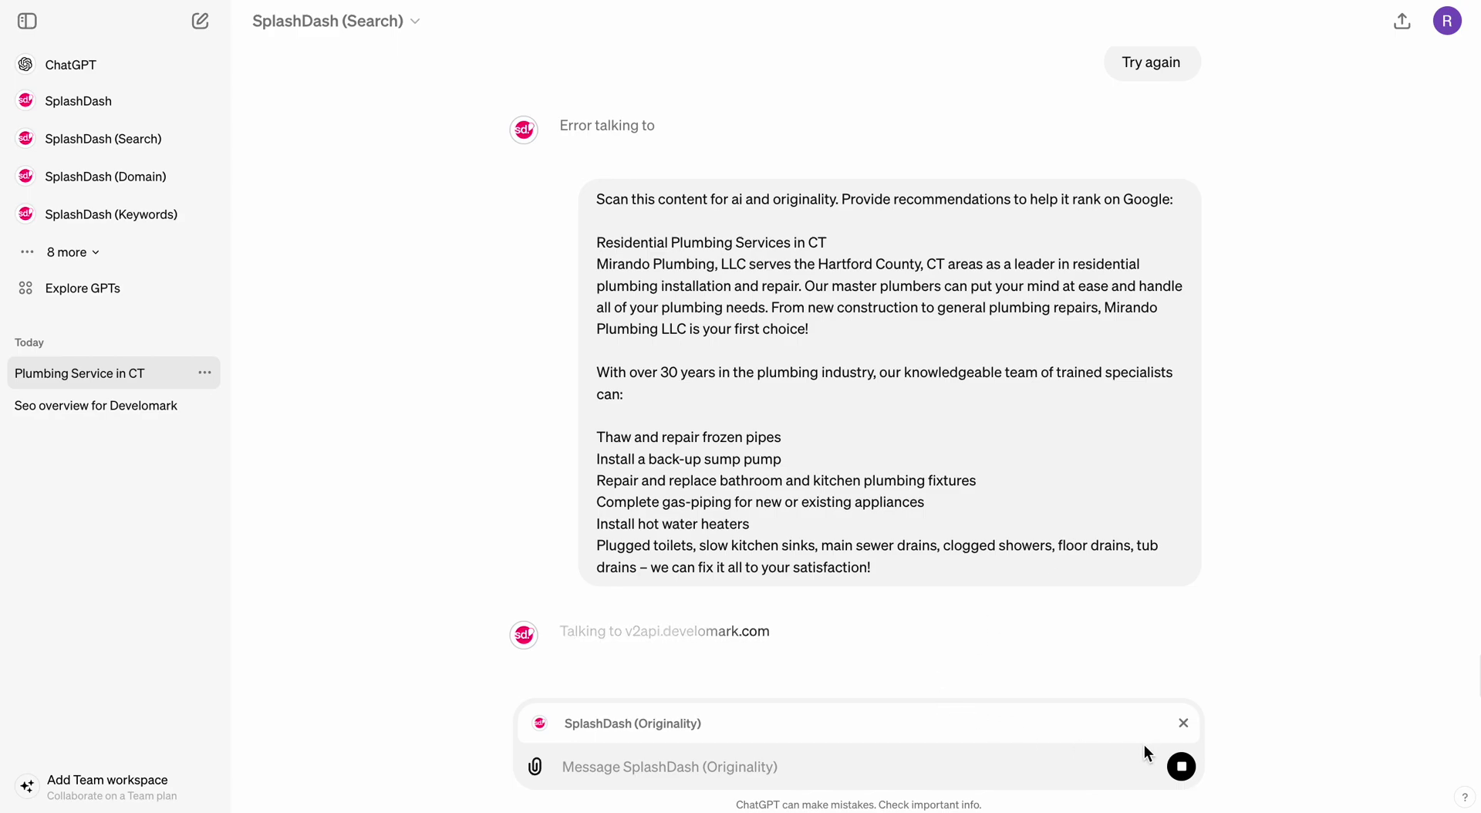
click(688, 631)
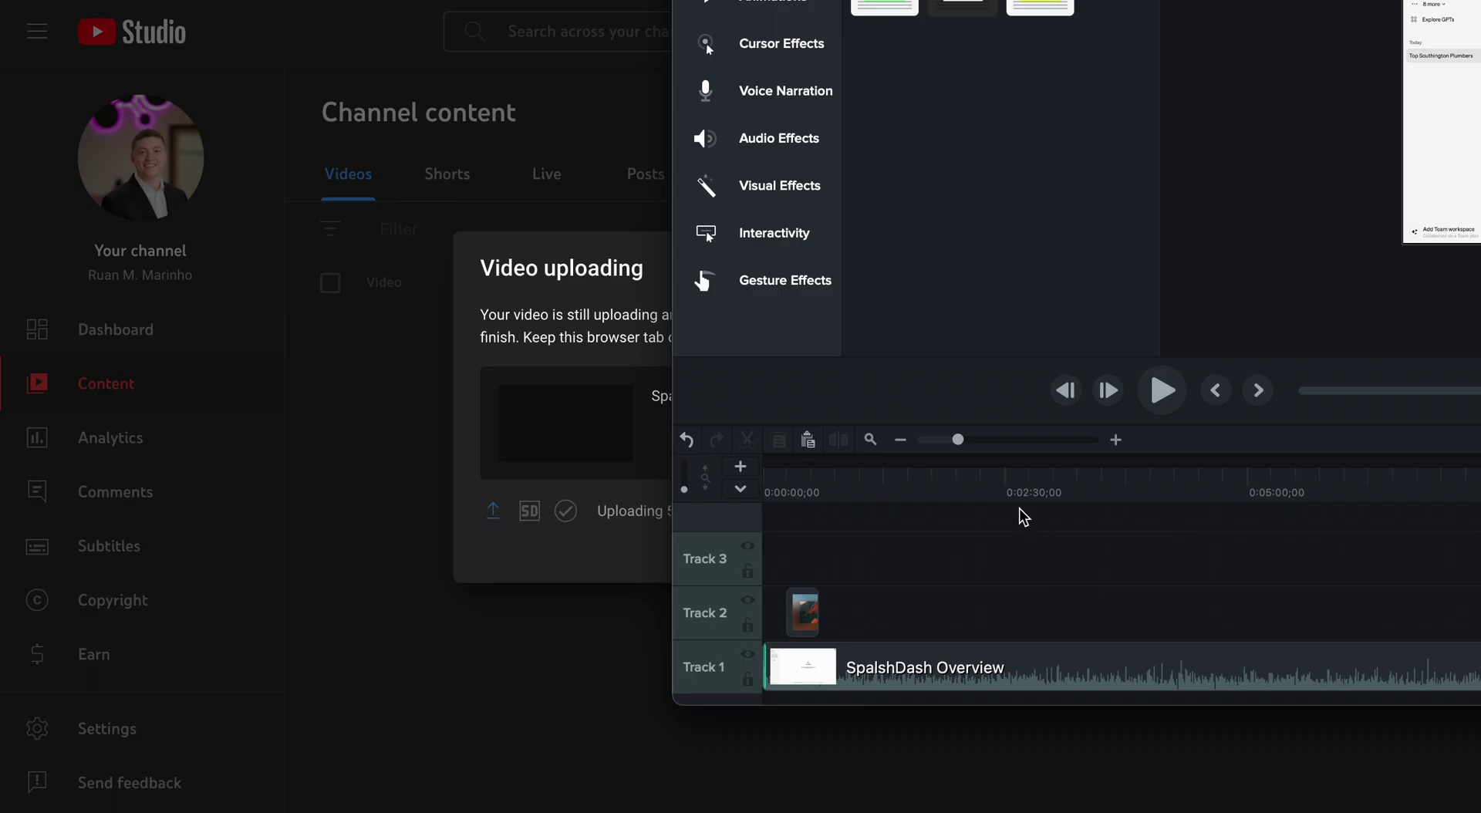
mouse_move(817, 497)
mouse_down()
mouse_move(783, 494)
mouse_move(814, 496)
mouse_up()
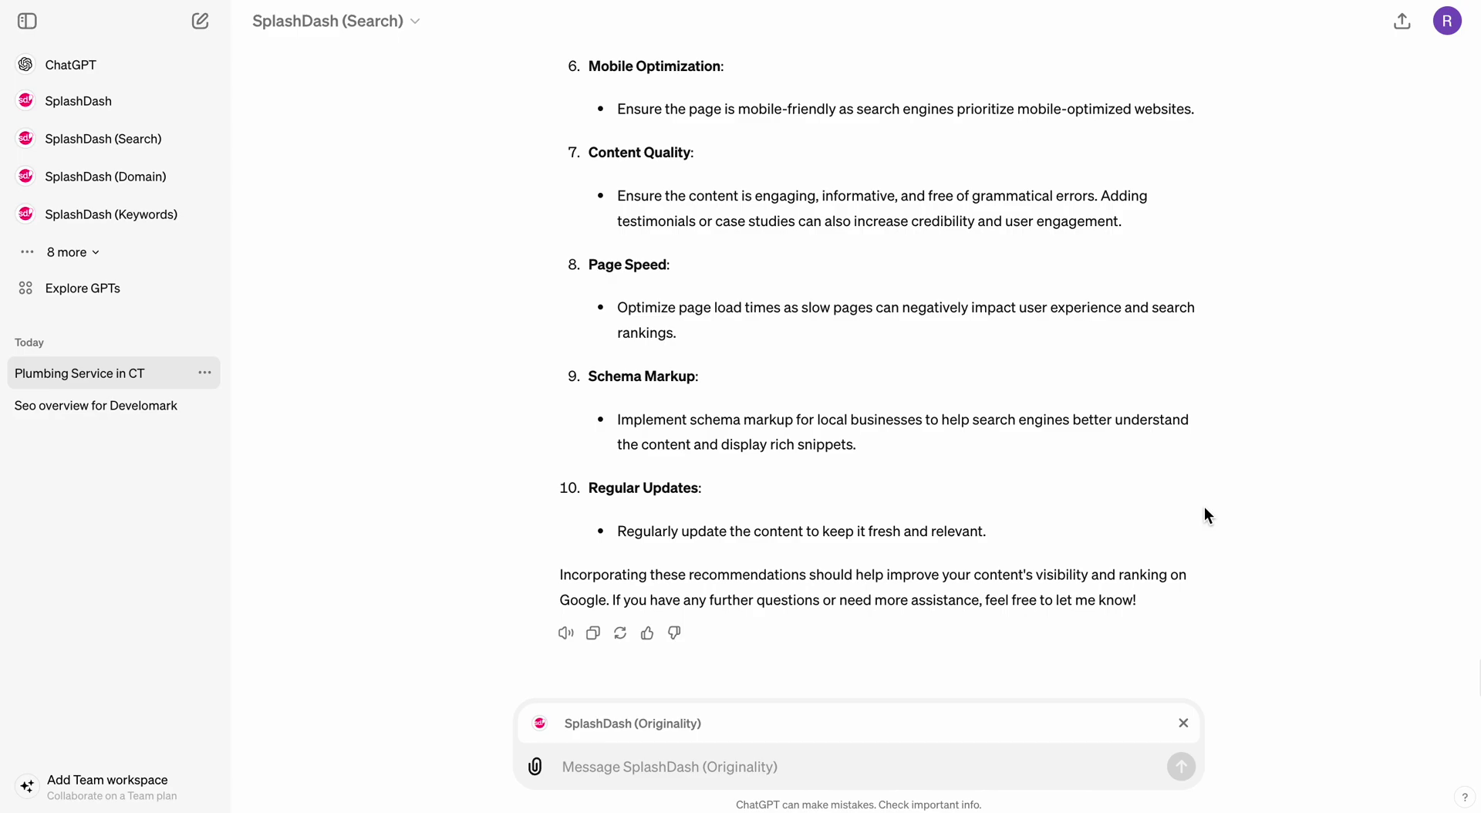
- In ChatGPT, review the latest originality reply with its Google ranking recommendations and the client email's reasoning behind the rewrite
scroll(984, 570, up, 10)
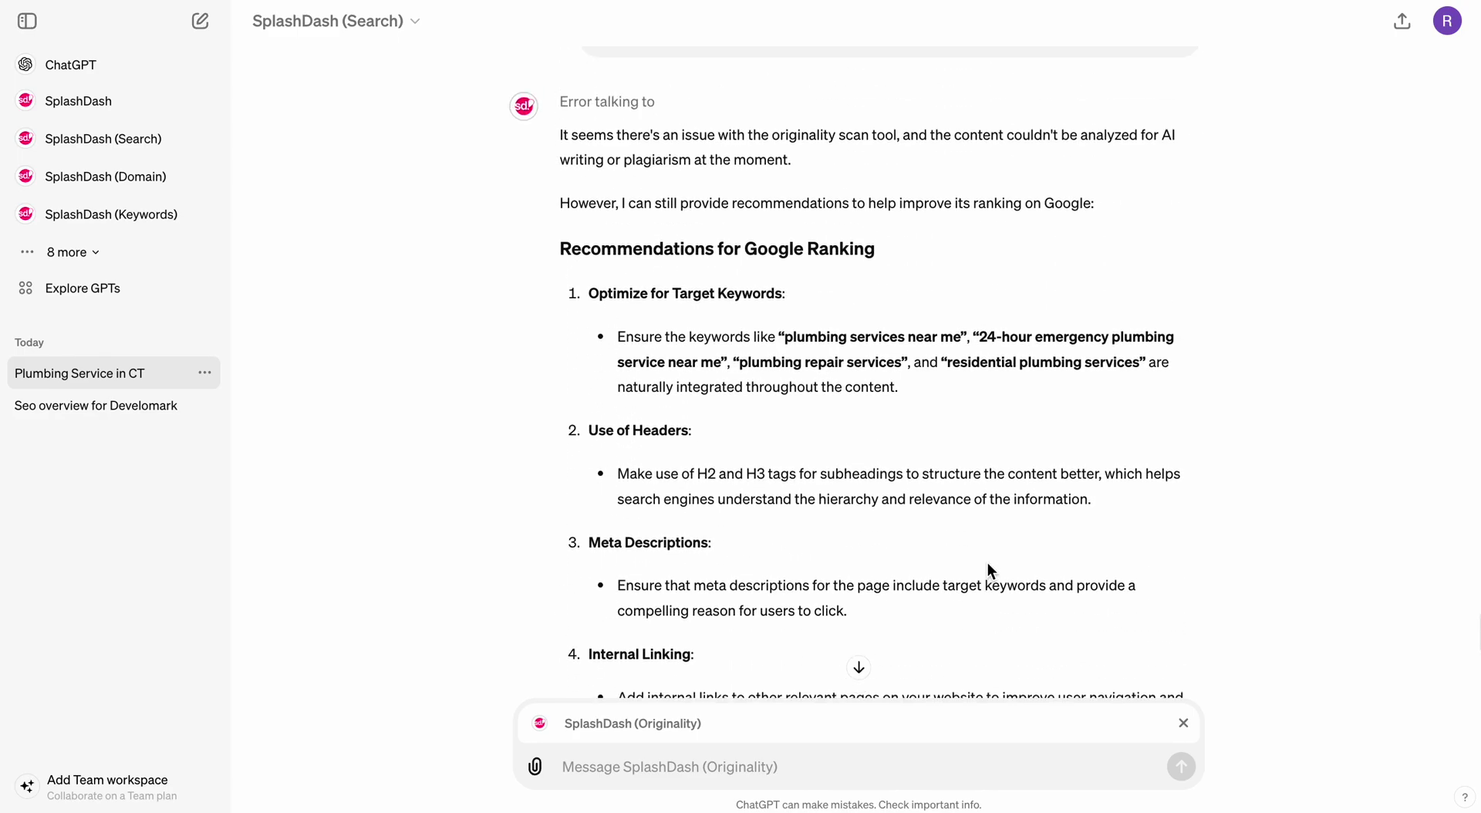
scroll(988, 563, down, 10)
scroll(987, 562, up, 15)
scroll(989, 557, up, 12)
scroll(989, 557, down, 10)
scroll(987, 557, down, 2)
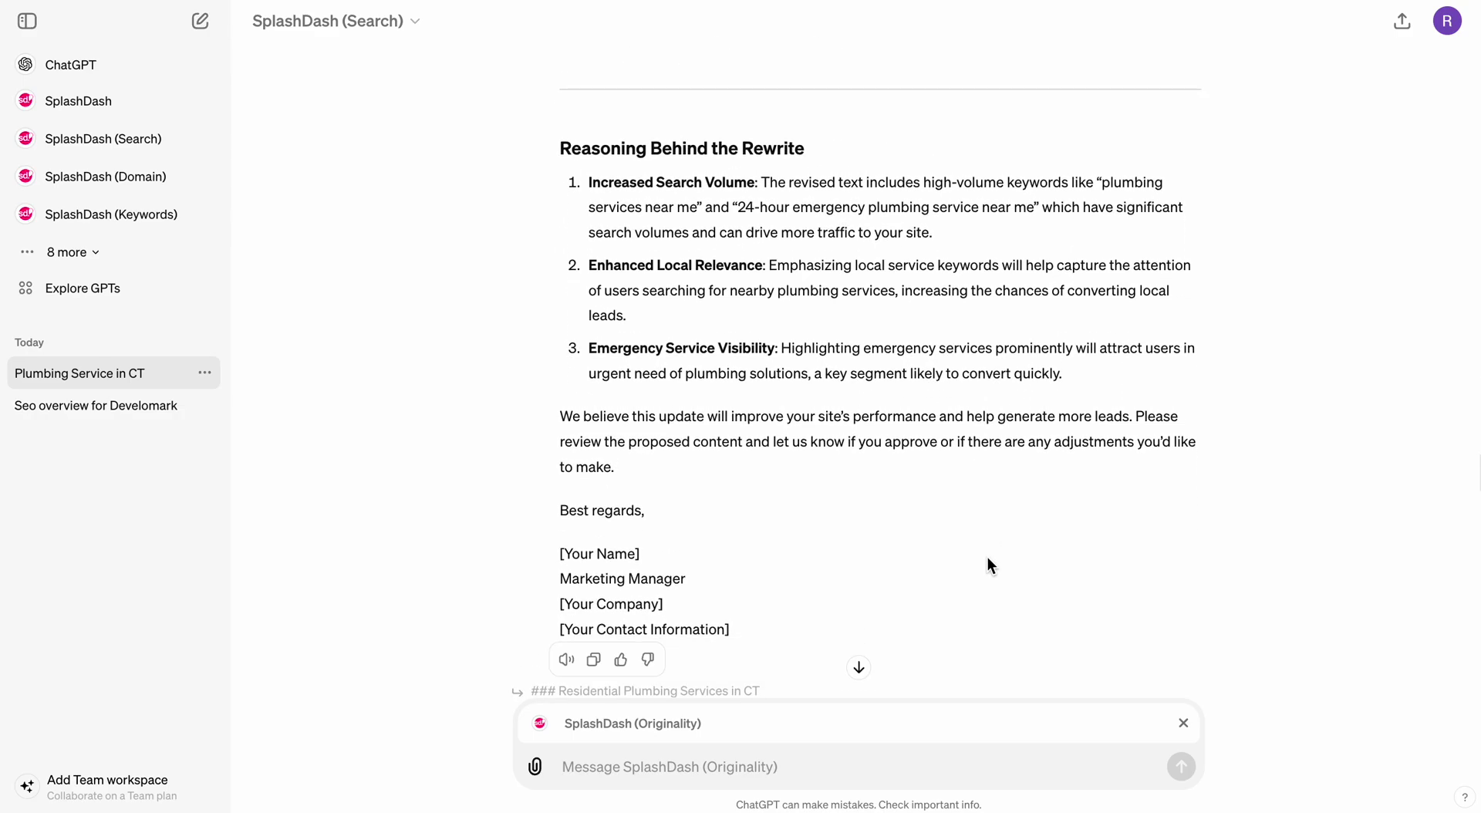
scroll(987, 557, up, 1)
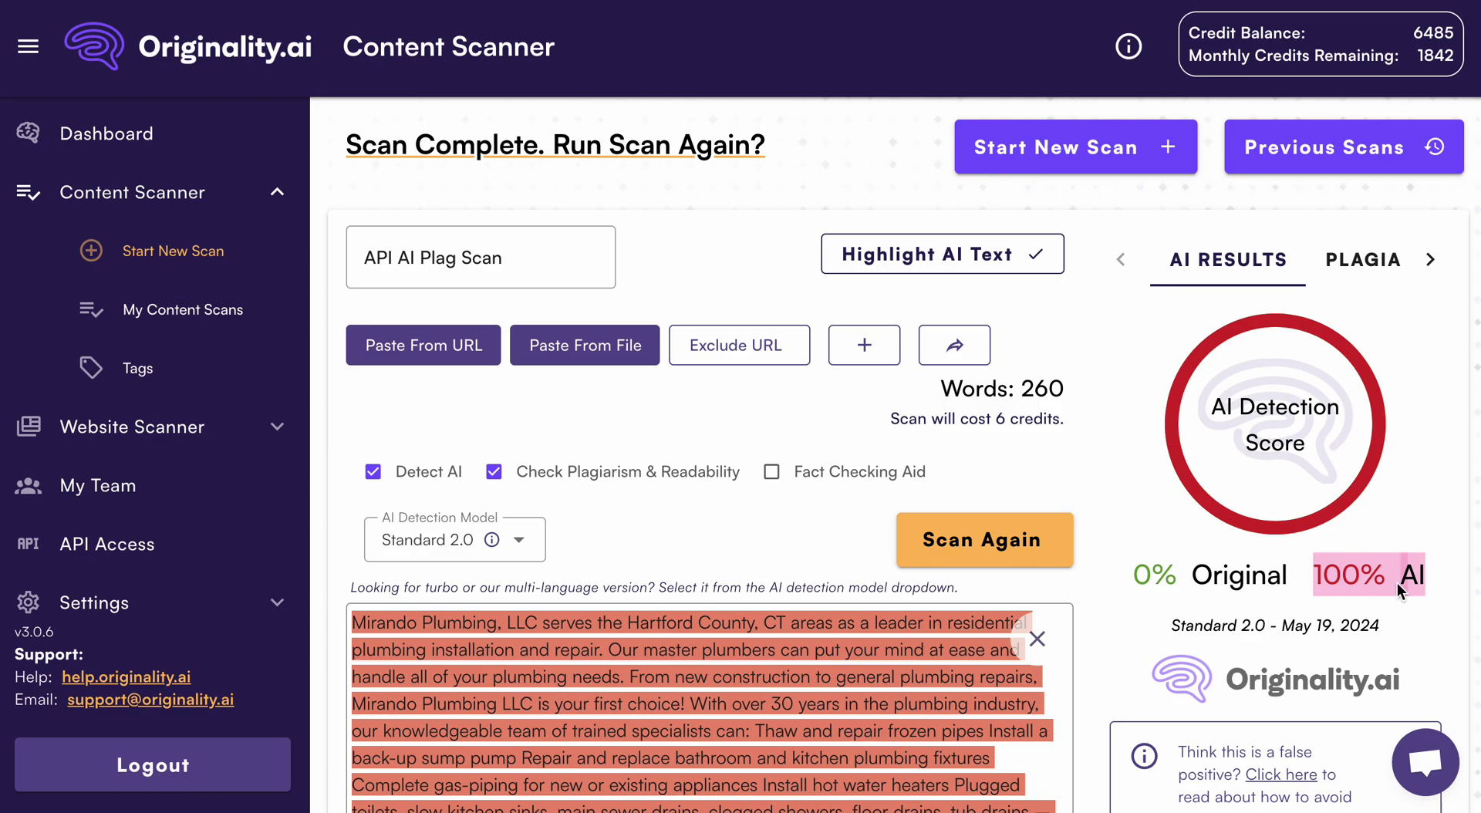
- In Originality.ai, examine the plagiarism results of the Mirando Plumbing scan and its AI detection results with the highlighted text
click(1336, 272)
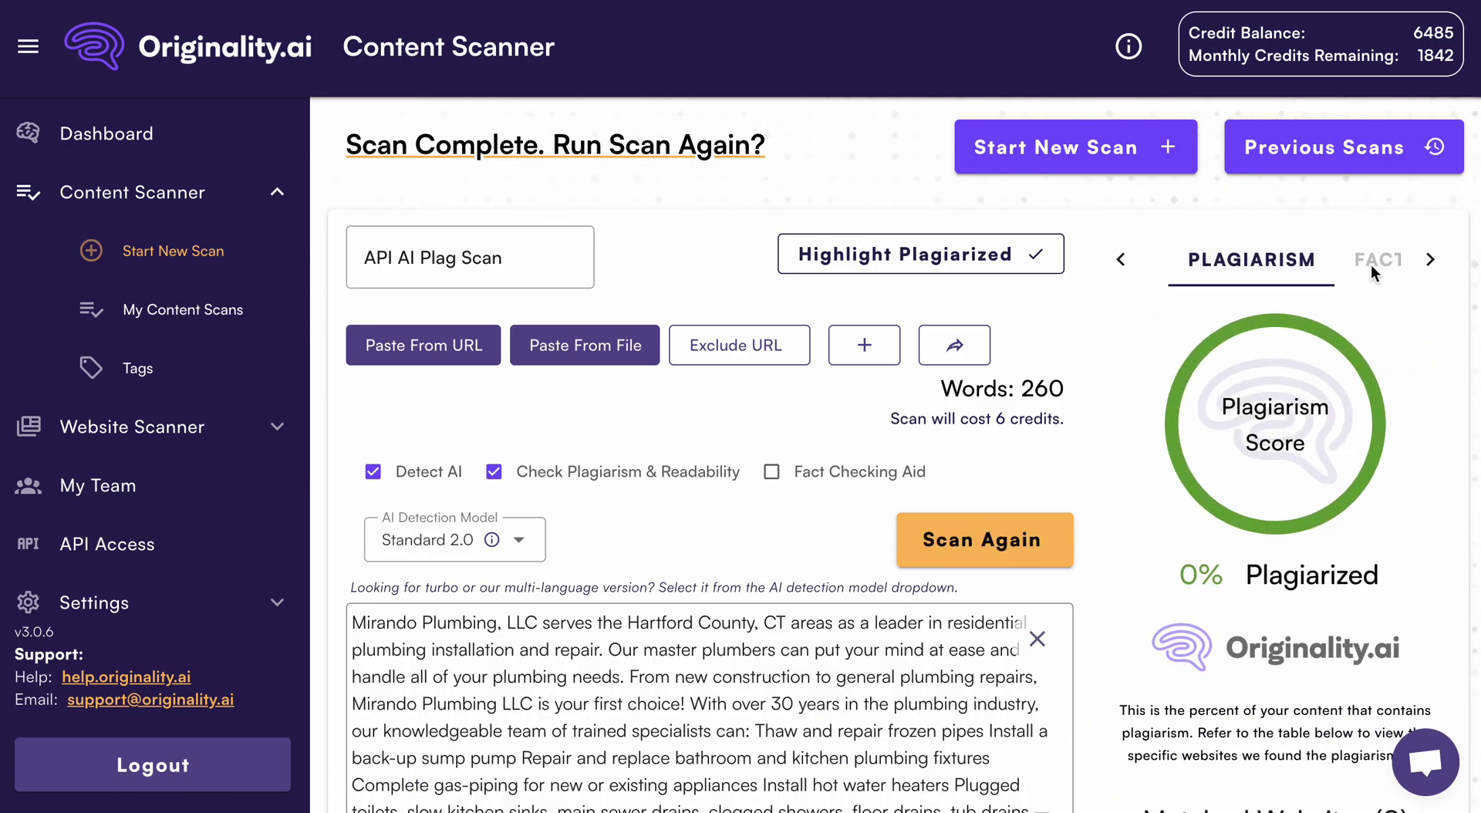
scroll(1417, 299, down, 5)
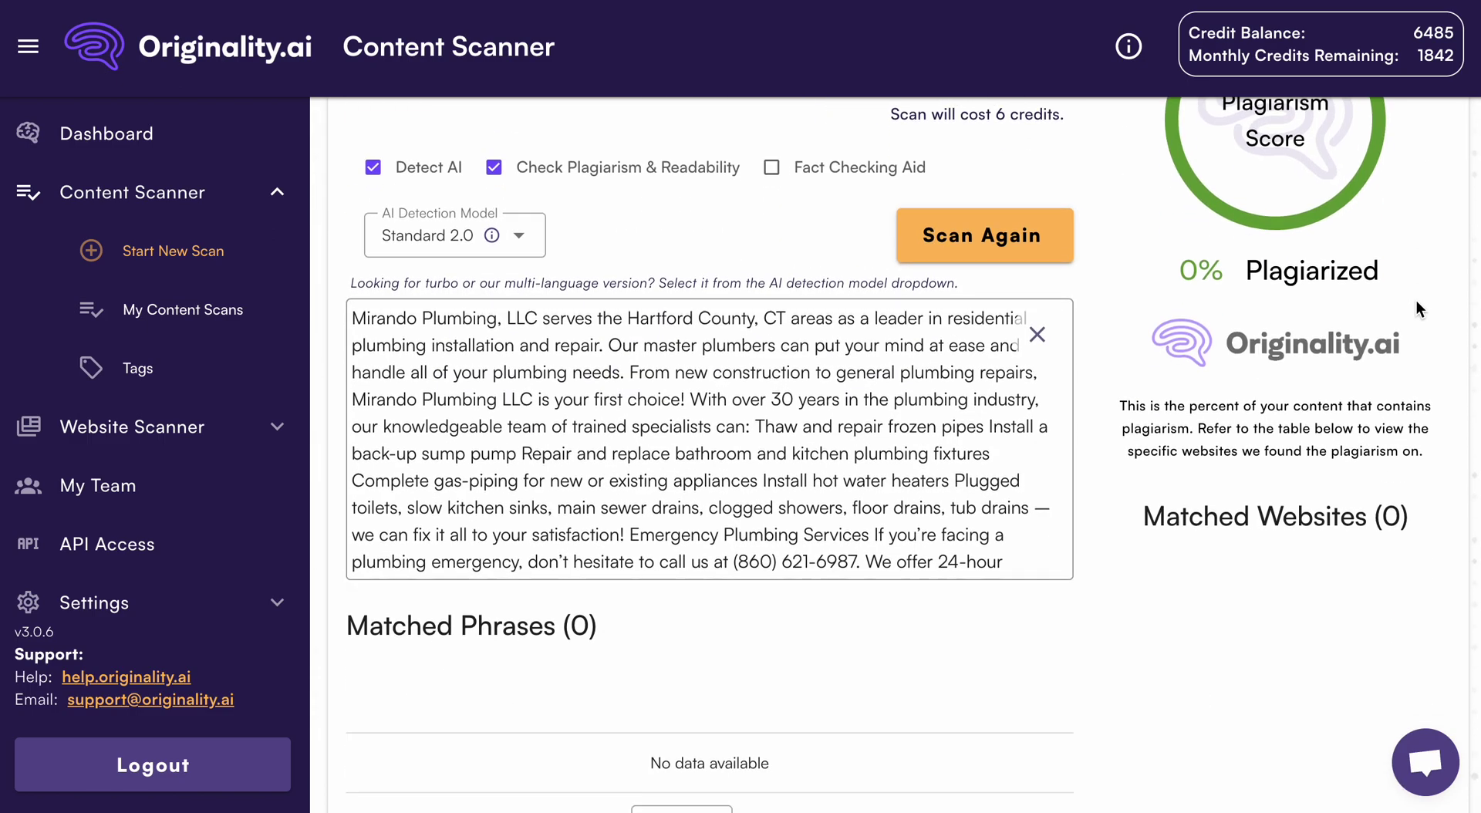
scroll(1416, 302, up, 5)
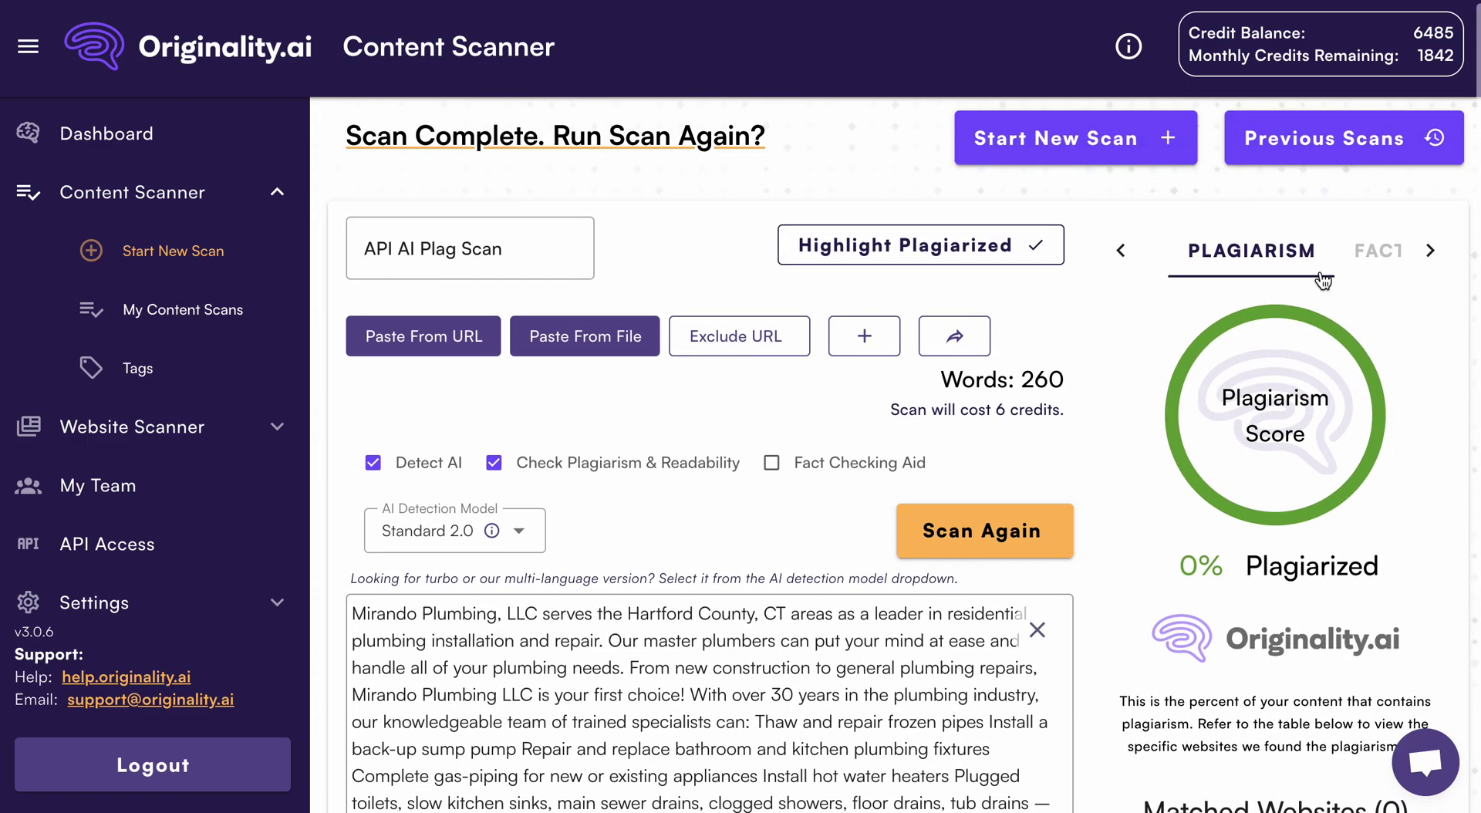
click(1121, 250)
click(1227, 251)
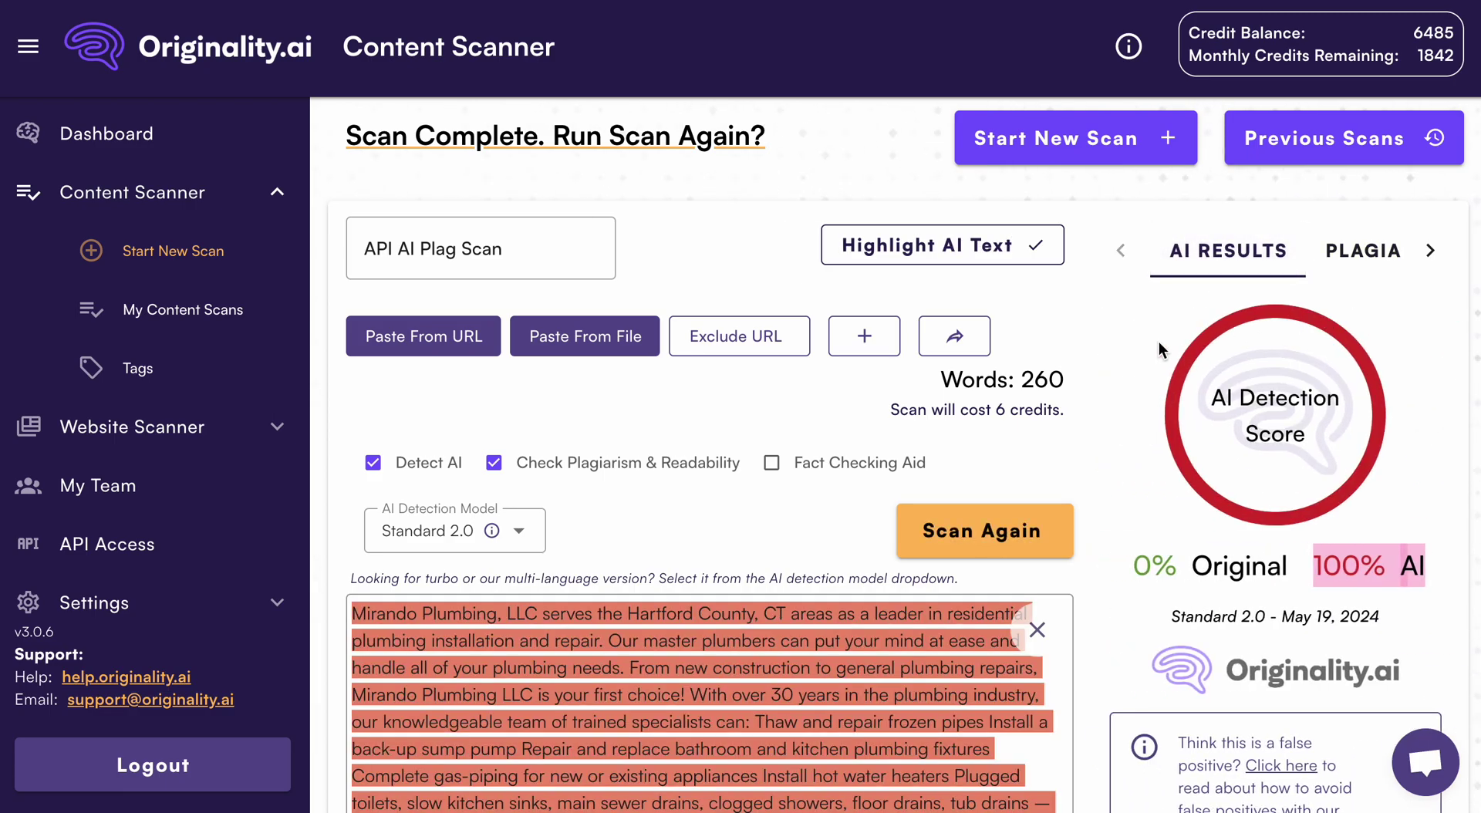
scroll(1130, 364, down, 3)
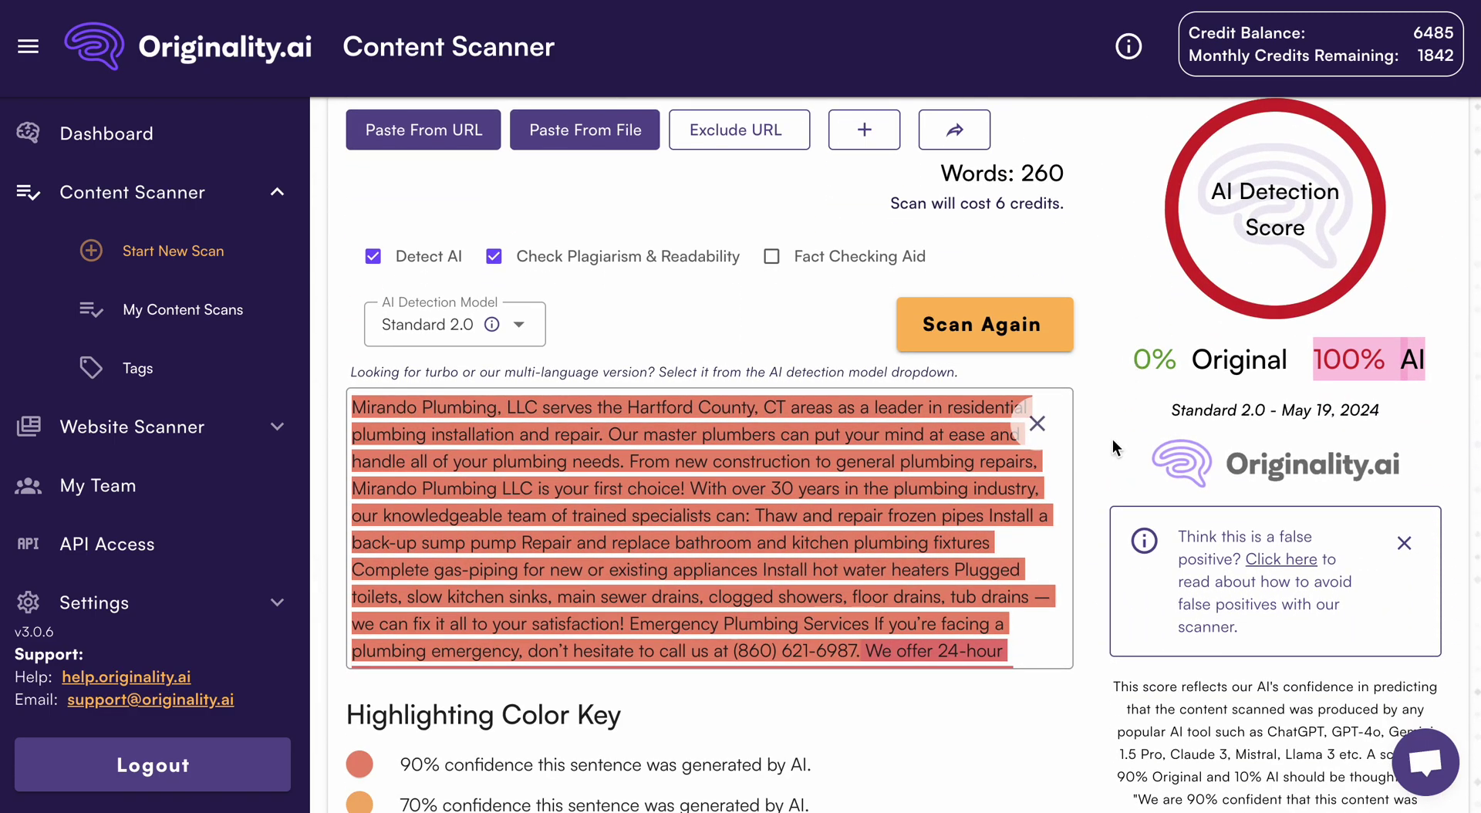
scroll(1113, 438, down, 1)
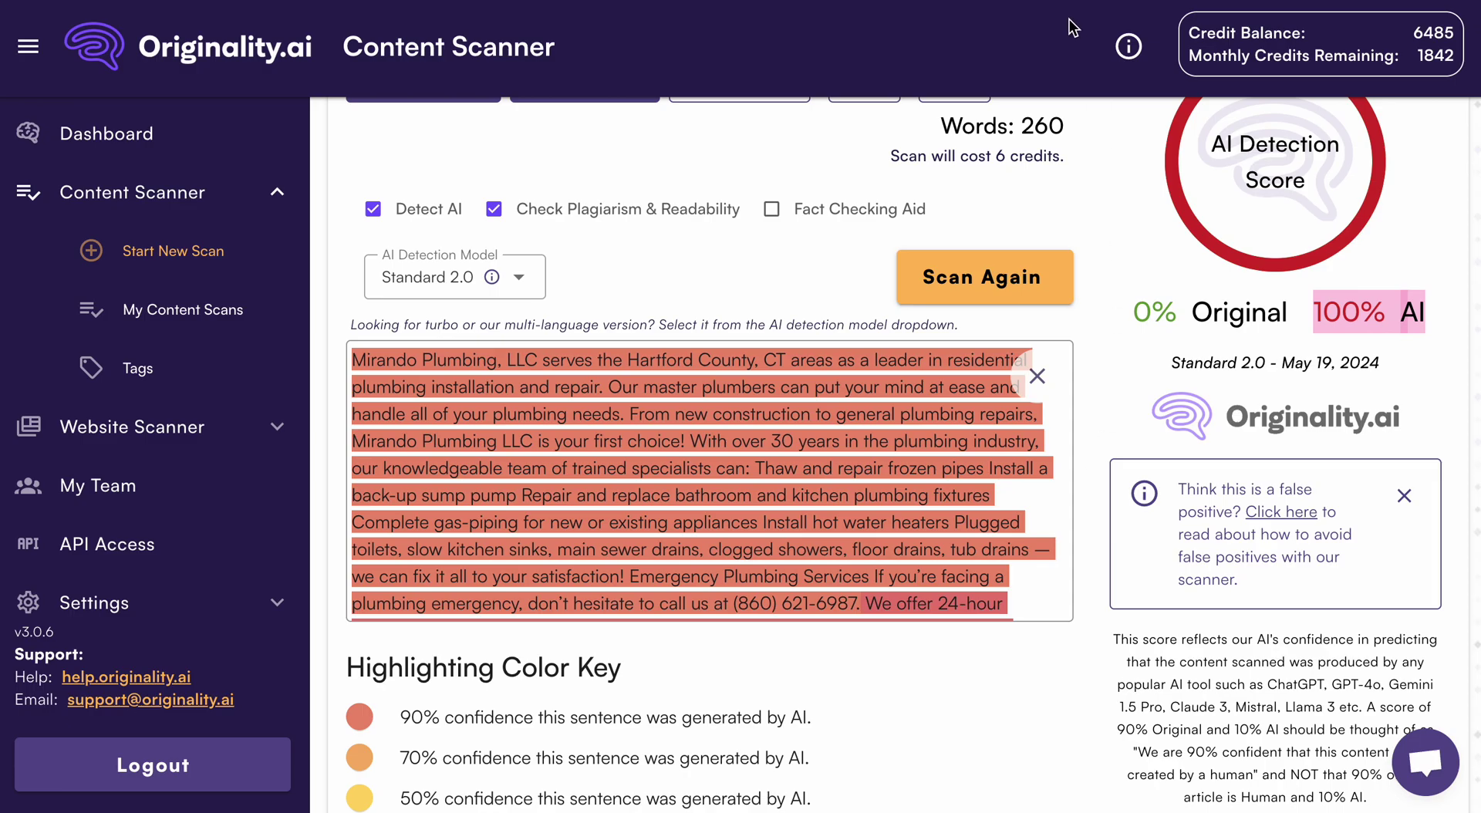
- On Mirando Plumbing's Residential page, select the plumbing services list from "New Construction Plumbing Installation" through "Water Pressure Problems"
click(1003, 0)
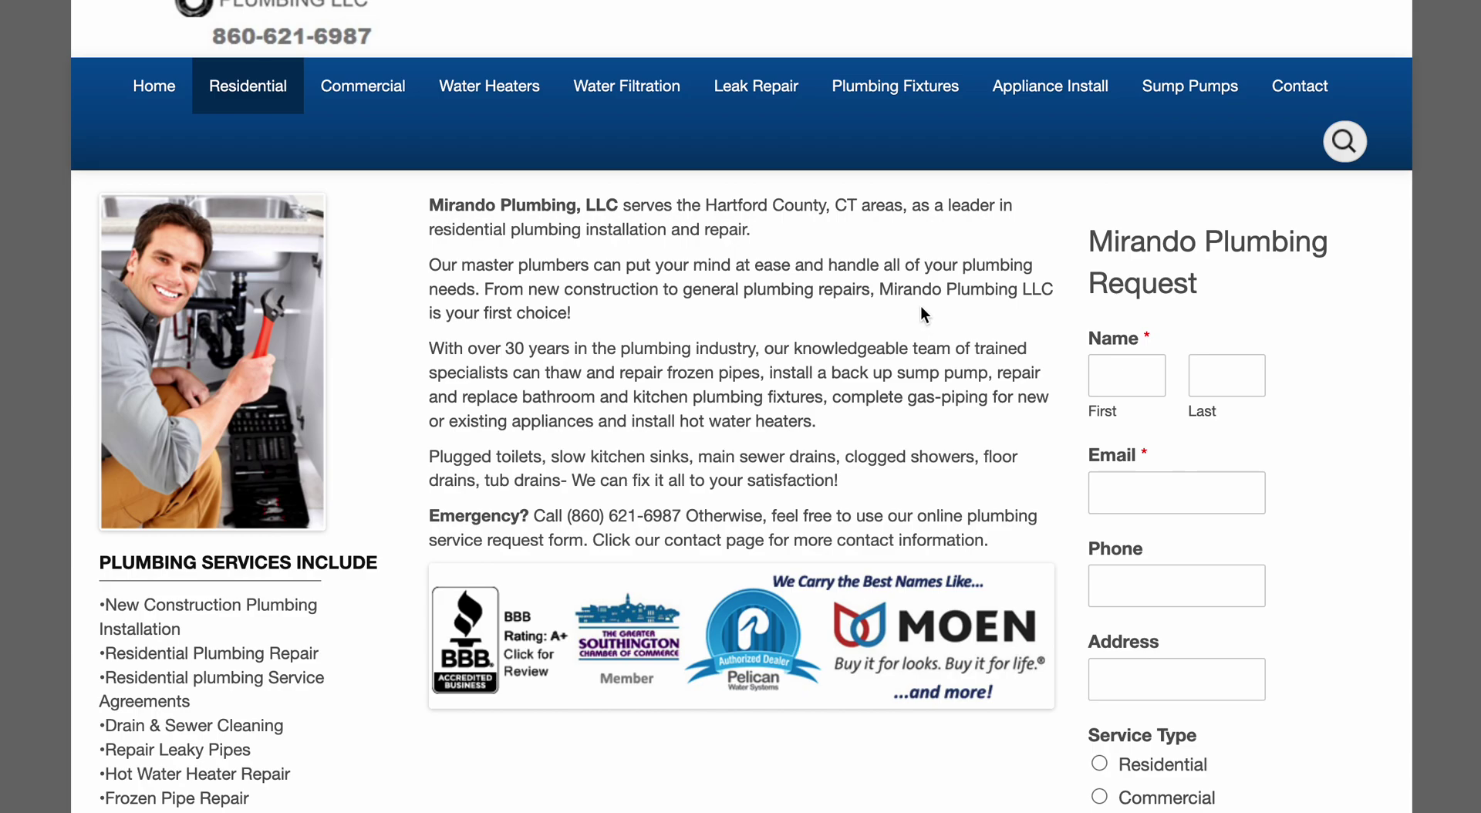
scroll(932, 321, down, 5)
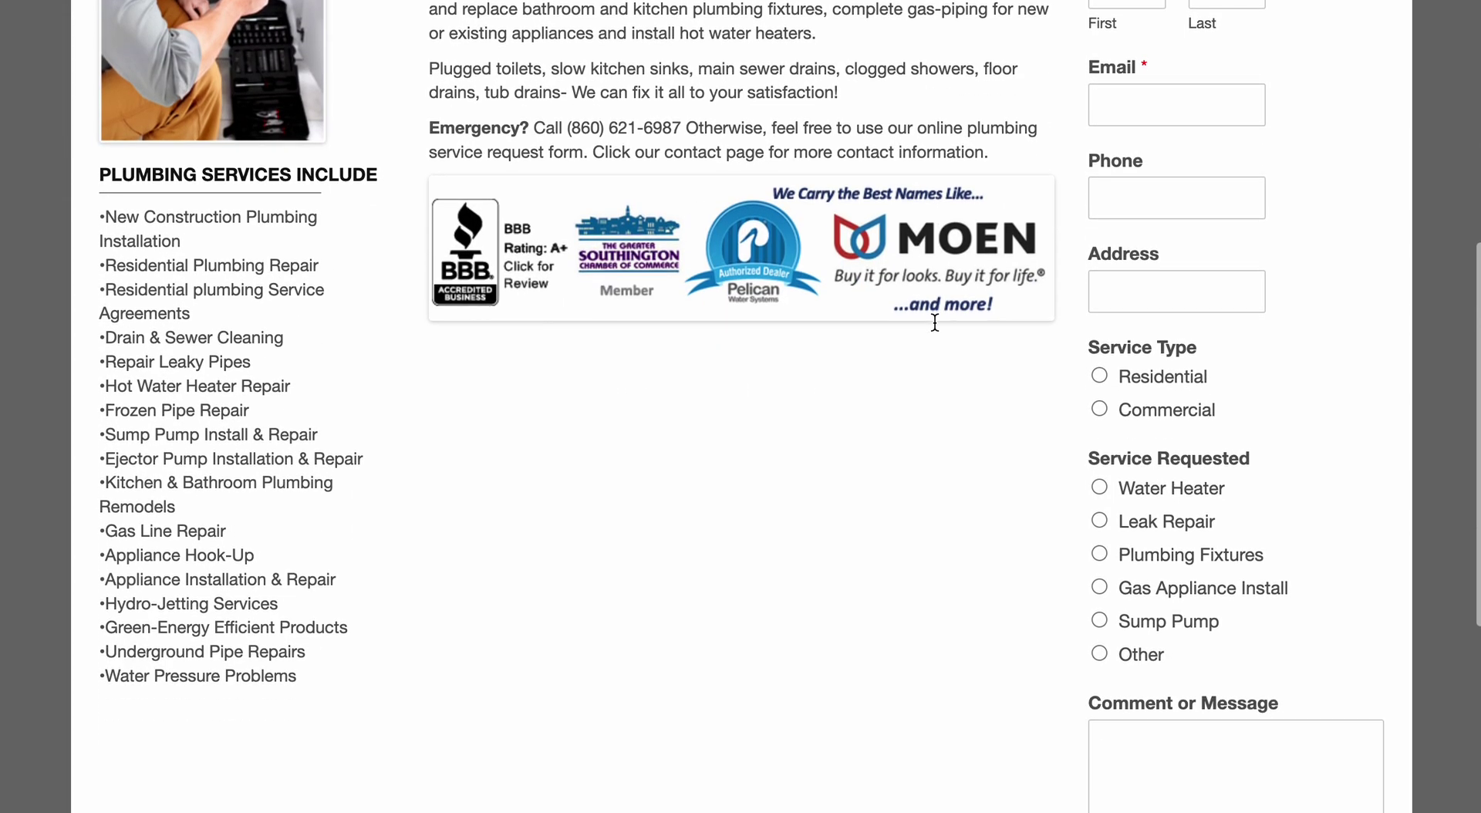
drag(103, 218, 381, 673)
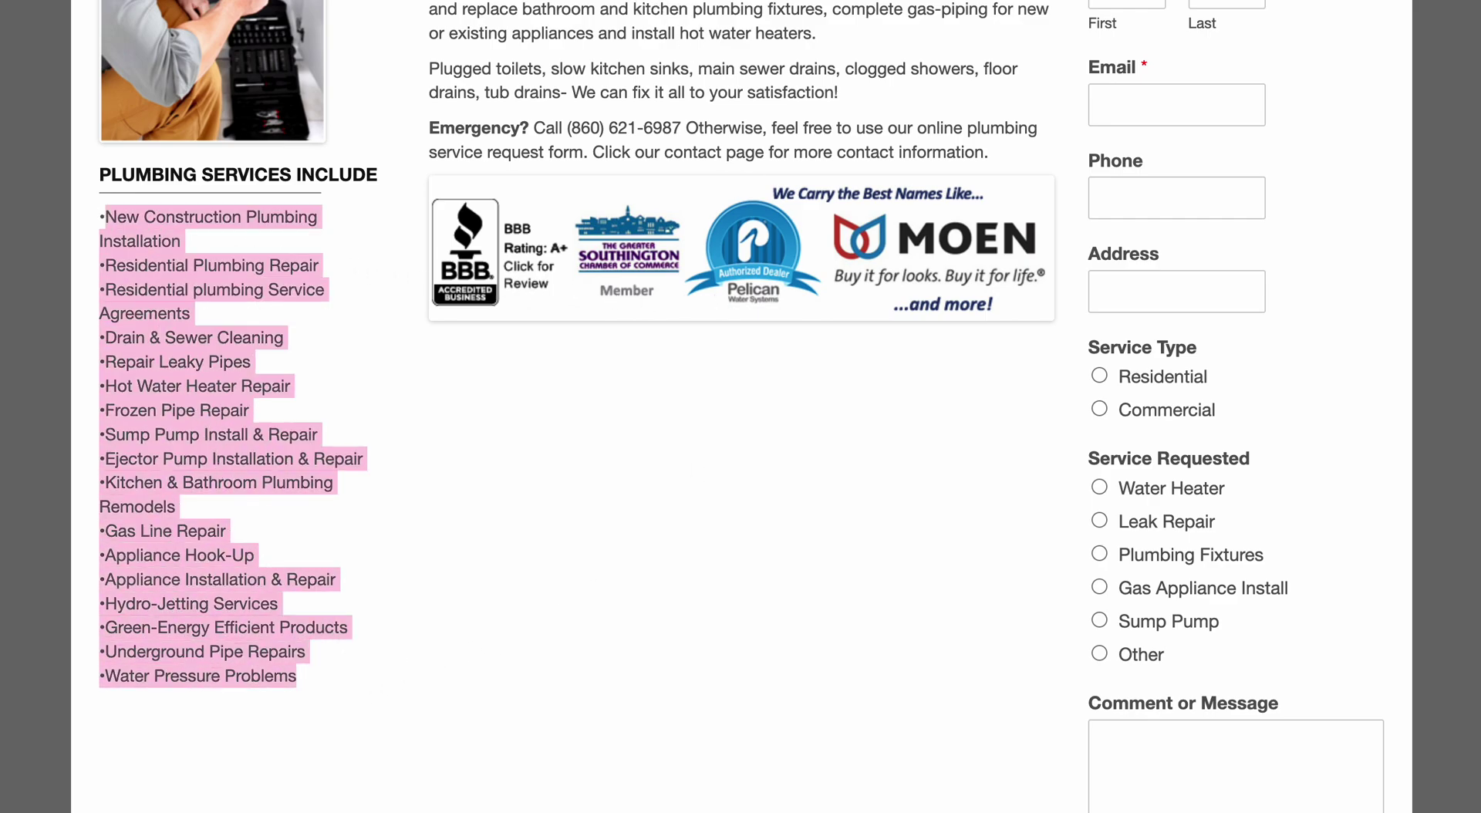
- Back in ChatGPT, detach SplashDash (Originality) from the message box and discard the newly started GPT mention
key(ctrl+Tab)
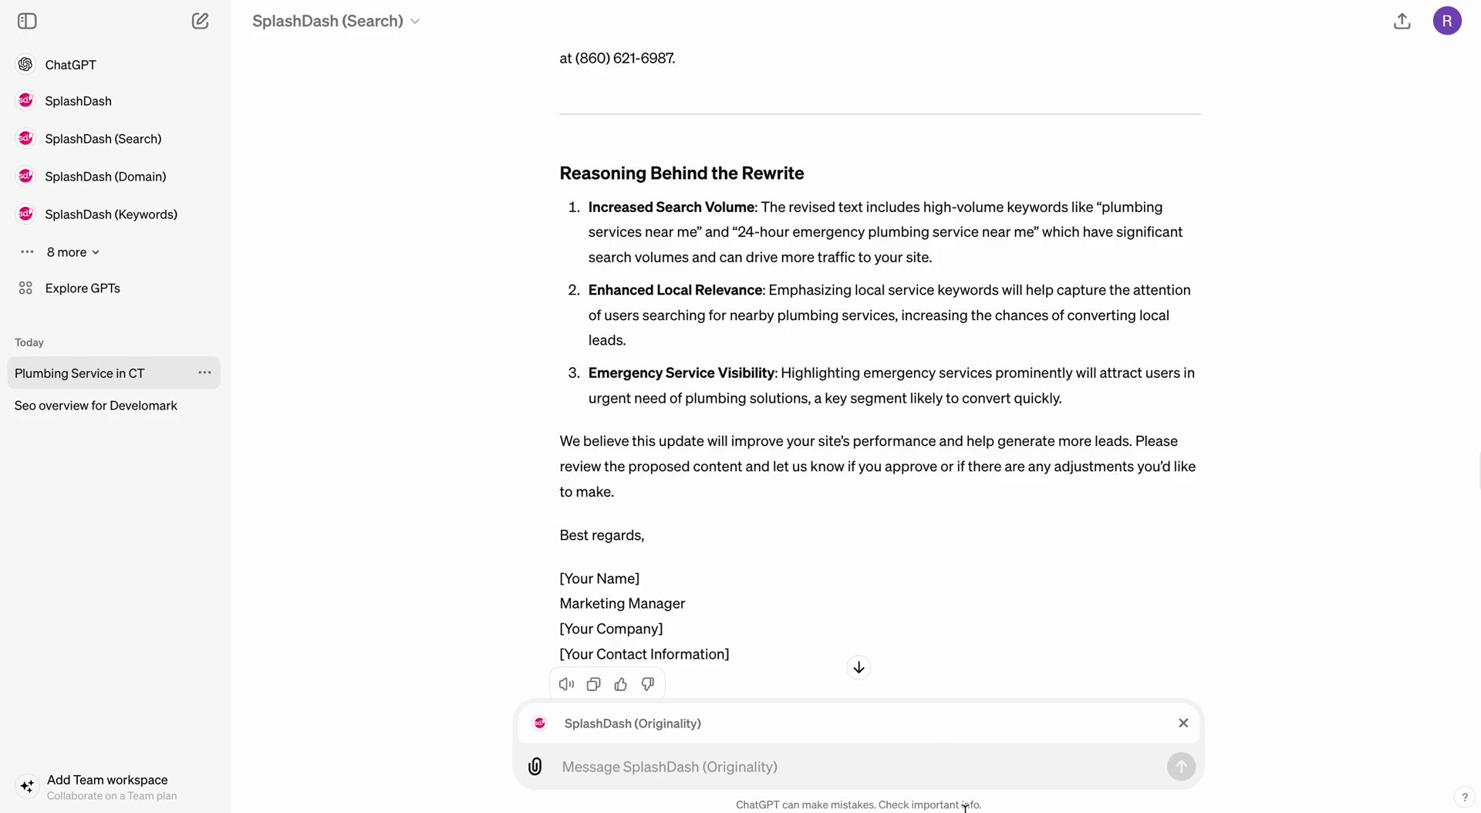
click(1186, 724)
text(@)
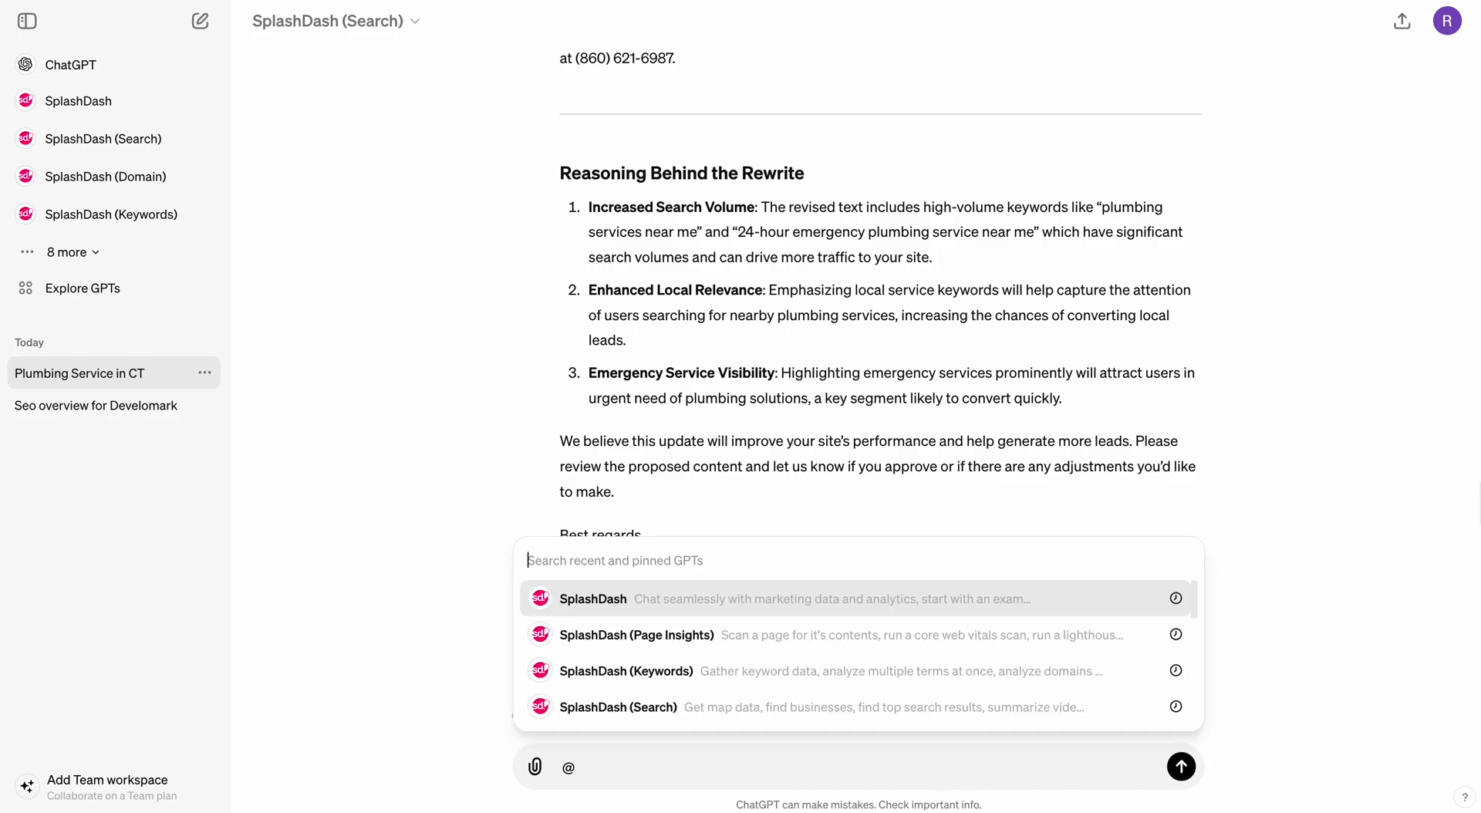
text(my)
key(super+a)
key(BackSpace)
key(BackSpace)
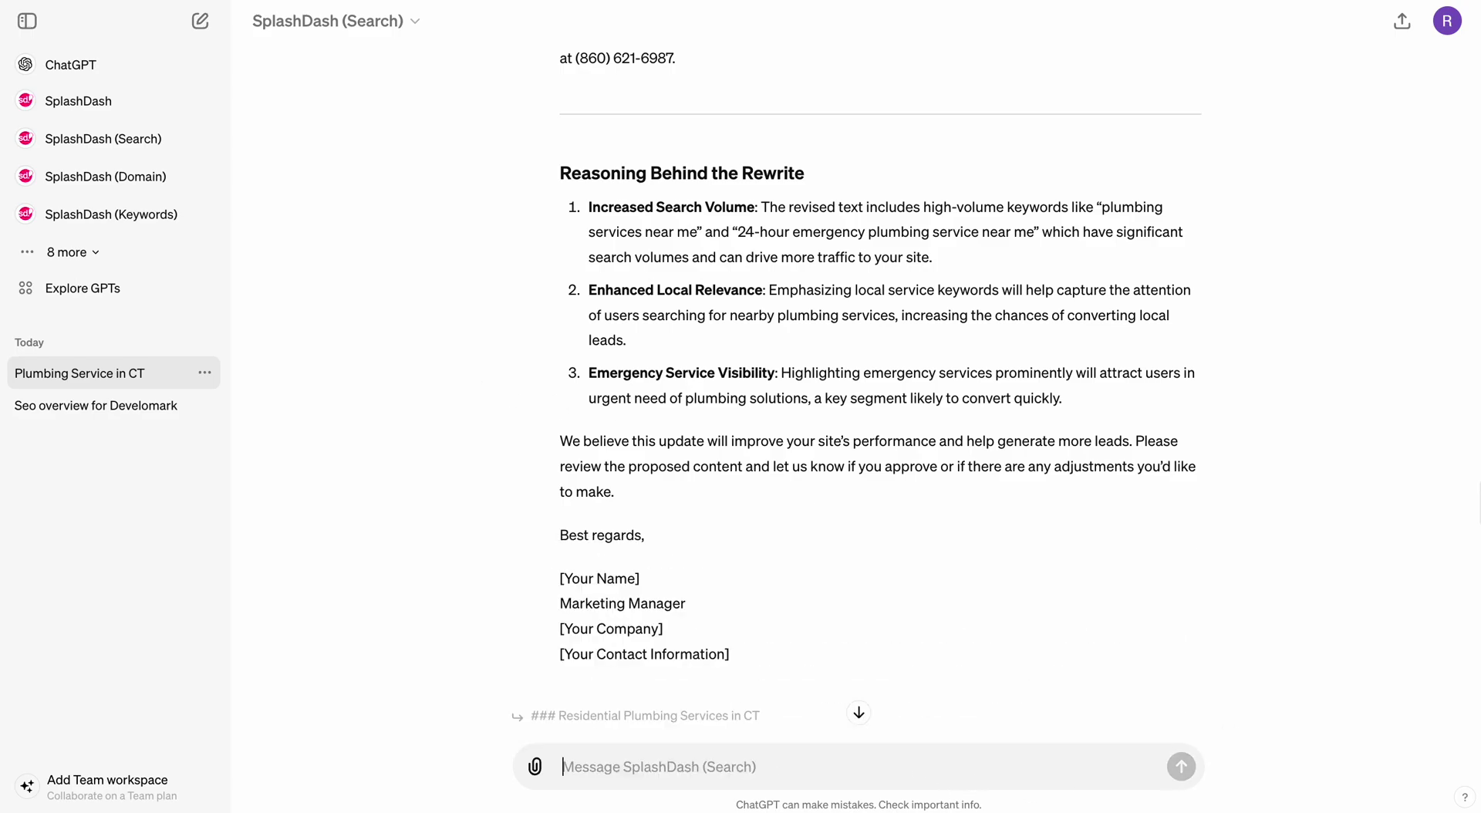
- Attach the SplashDash (Keywords) GPT to the new message in the Plumbing Service in CT chat
text(@key)
key(super+a)
key(BackSpace)
key(BackSpace)
key(BackSpace)
text(@key)
click(931, 670)
- Compose the prompt "Perform a keyword analysis on these terms:" with the copied plumbing services list pasted on a new line below it
text(Pefoofmr)
key(BackSpace)
text(firm)
key(BackSpace)
key(BackSpace)
text(m)
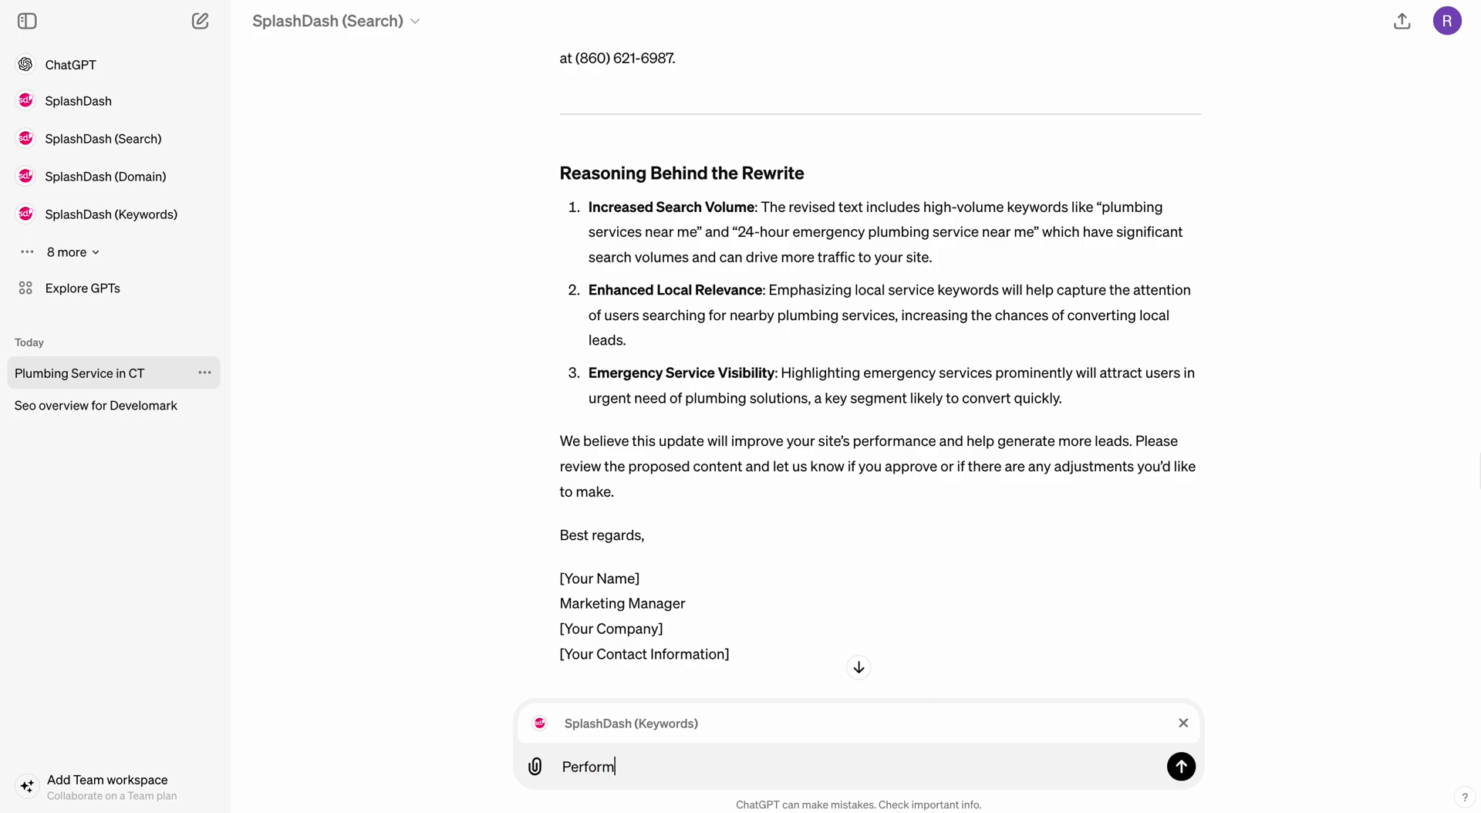
text( a keyword analysis )
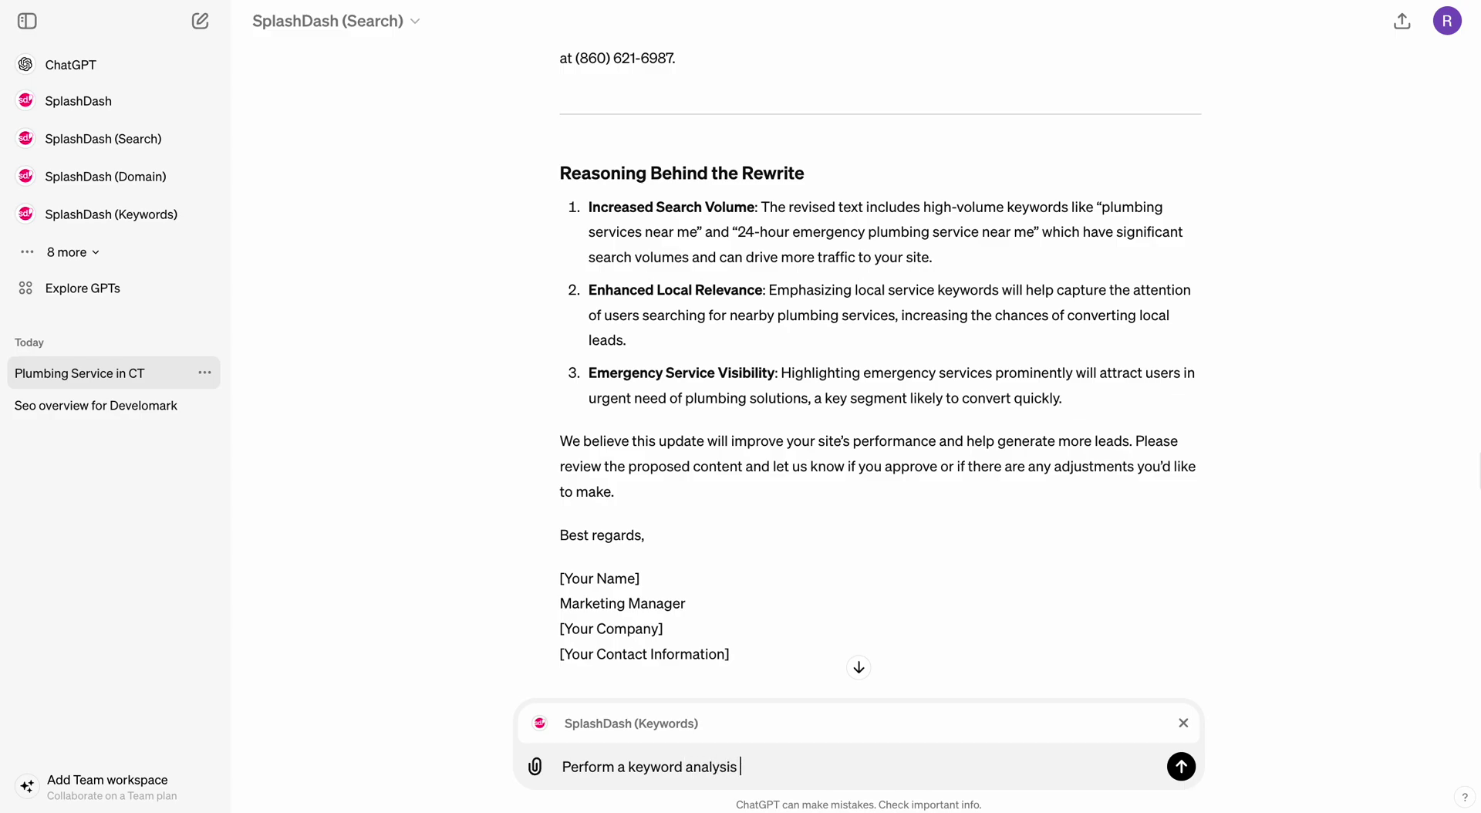
text(on these terms:)
key(shift+Return)
key(ctrl+v)
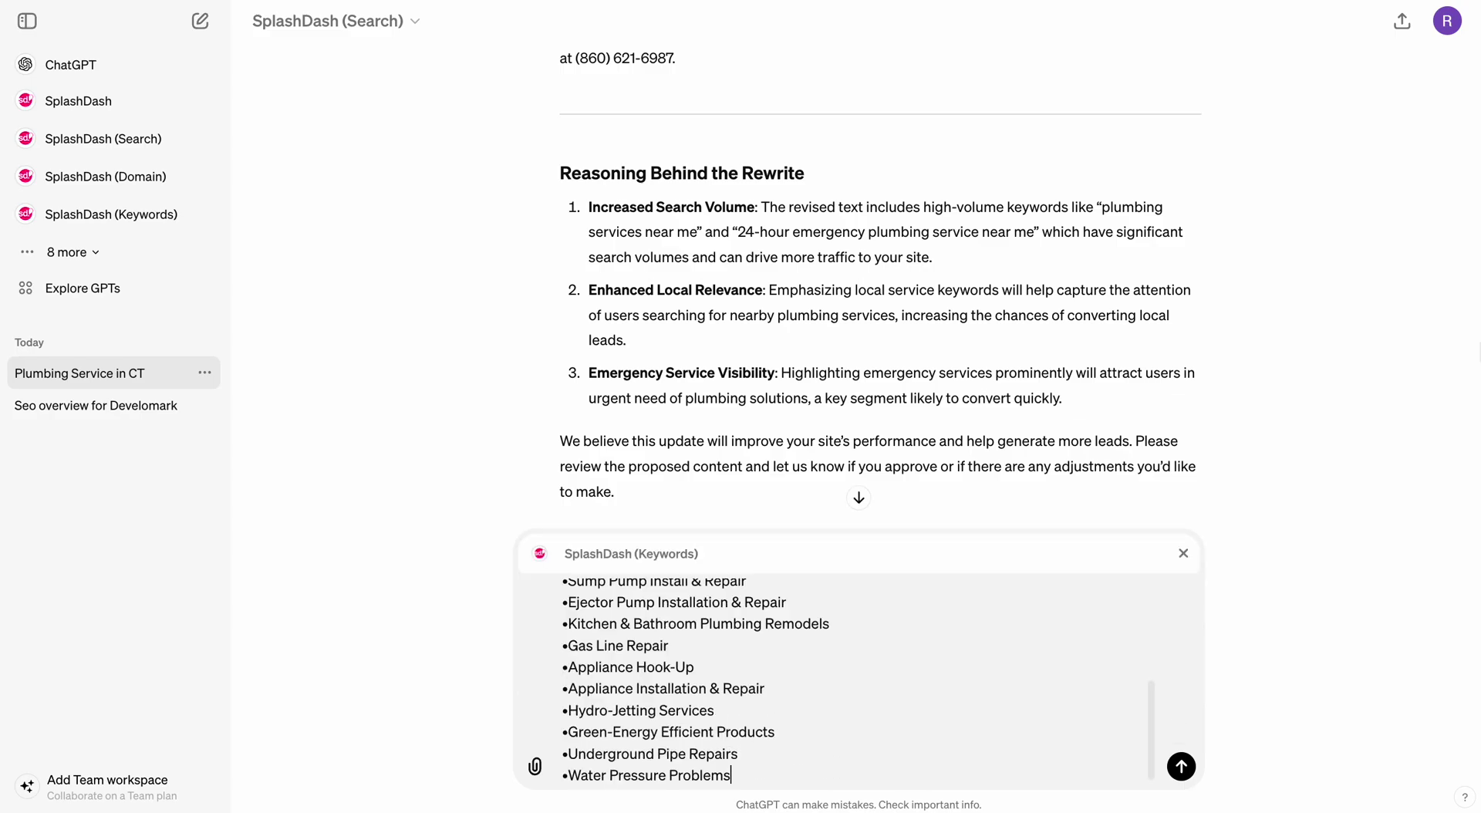
- Send the keyword analysis prompt, show the data SplashDash (Keywords) will share with v2api.develomark.com, and allow the request
key(Return)
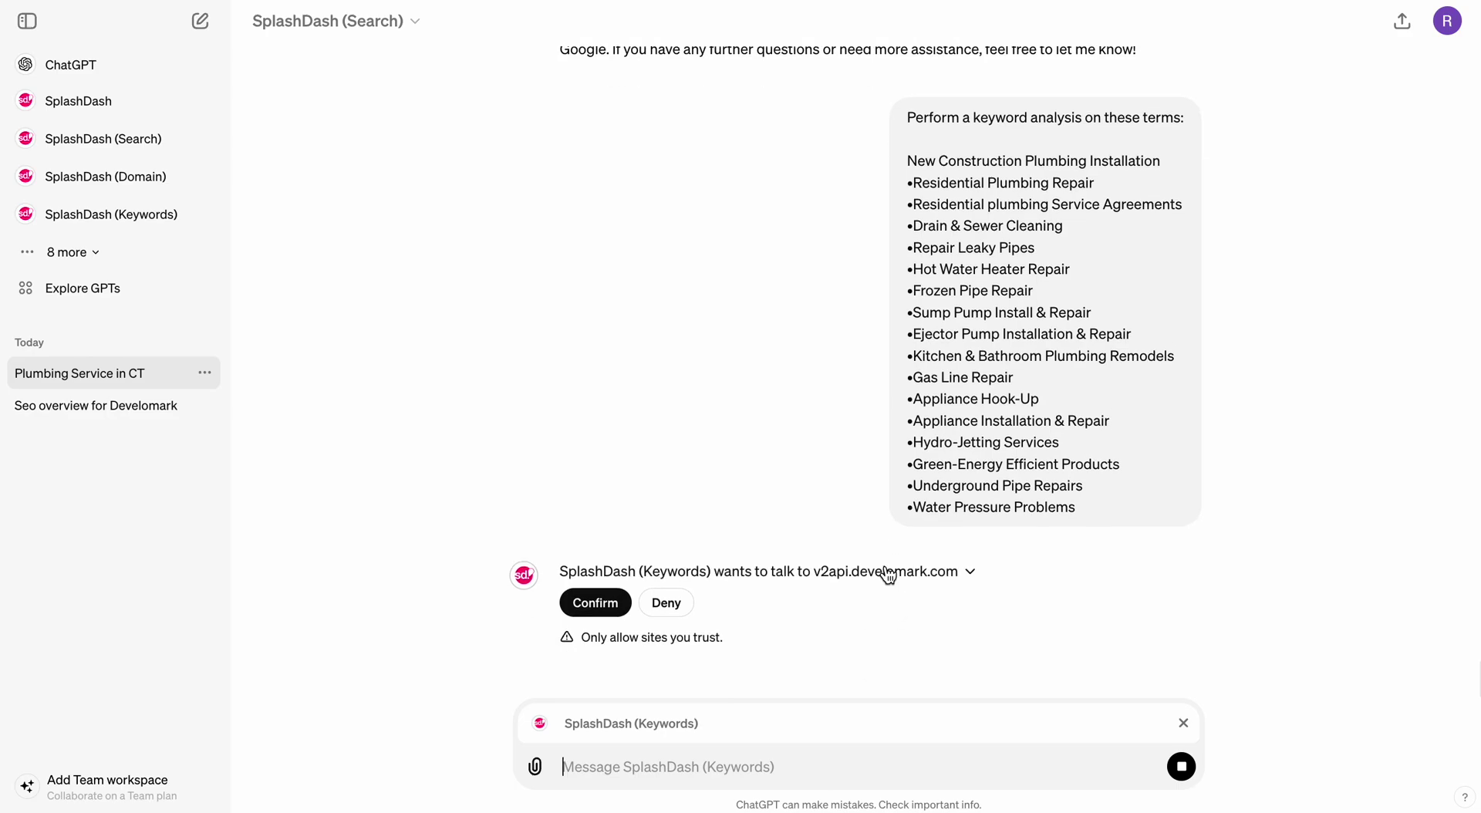
click(887, 575)
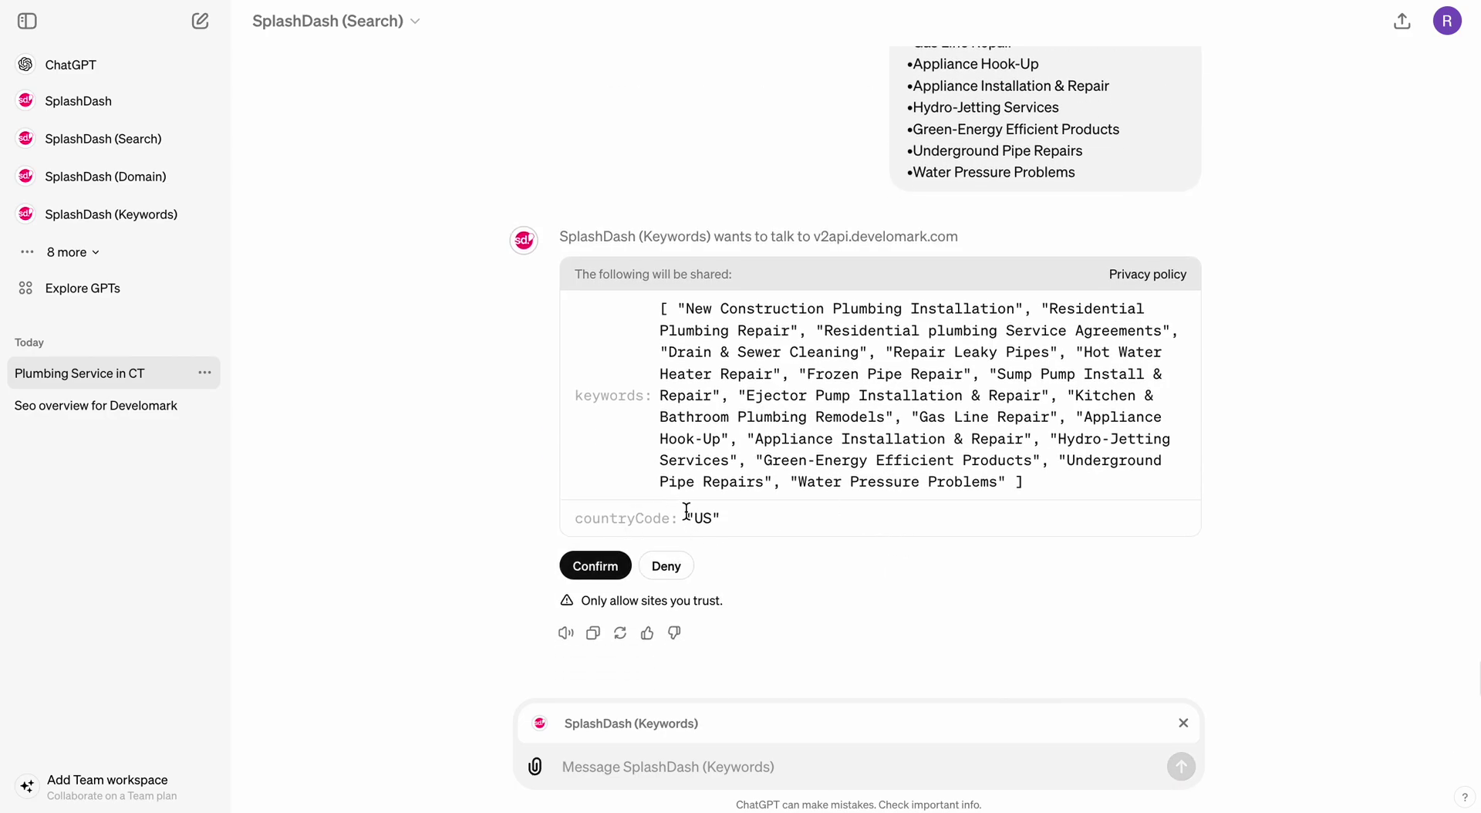
click(609, 566)
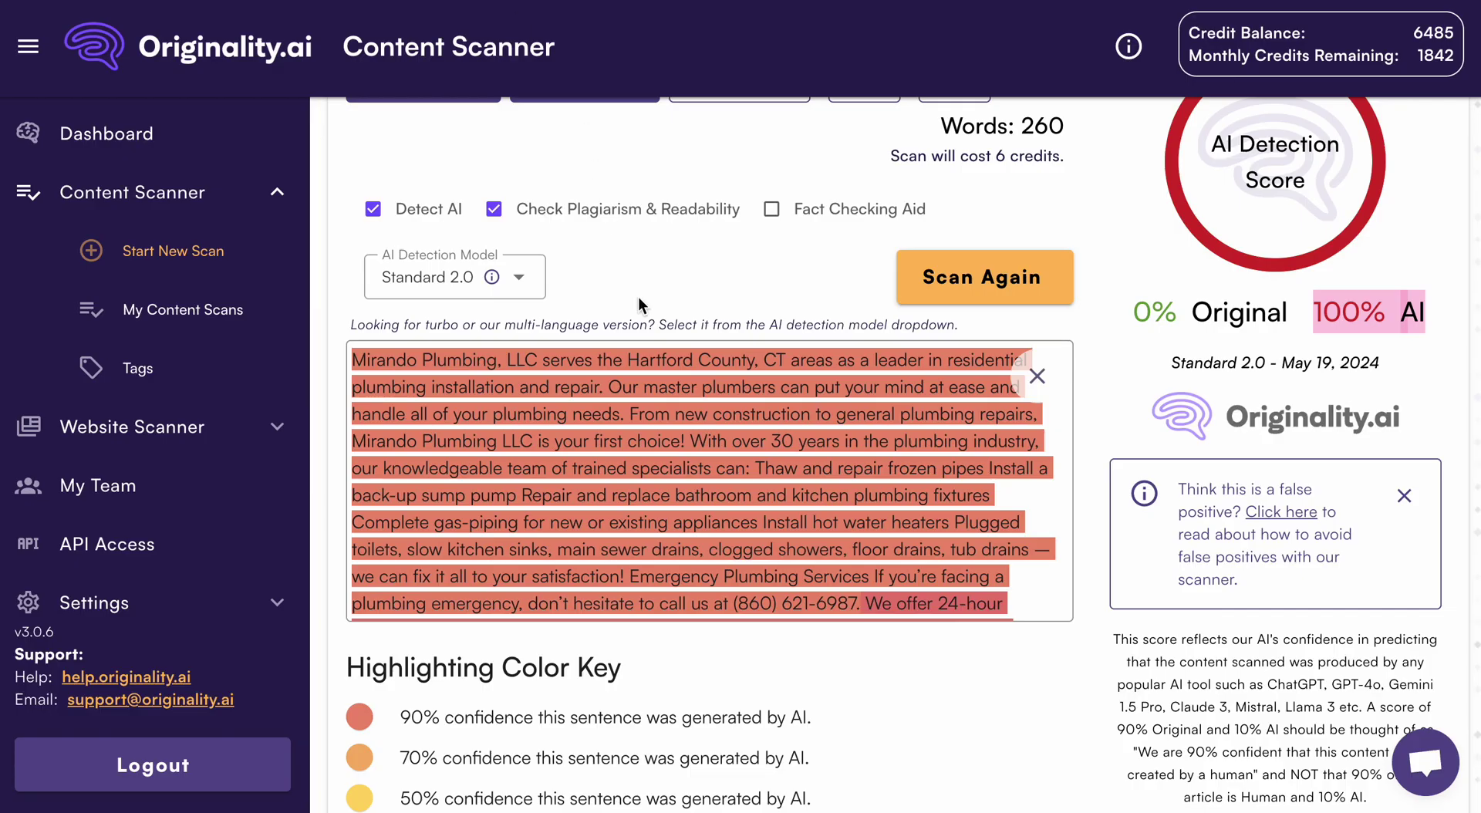
scroll(637, 297, up, 3)
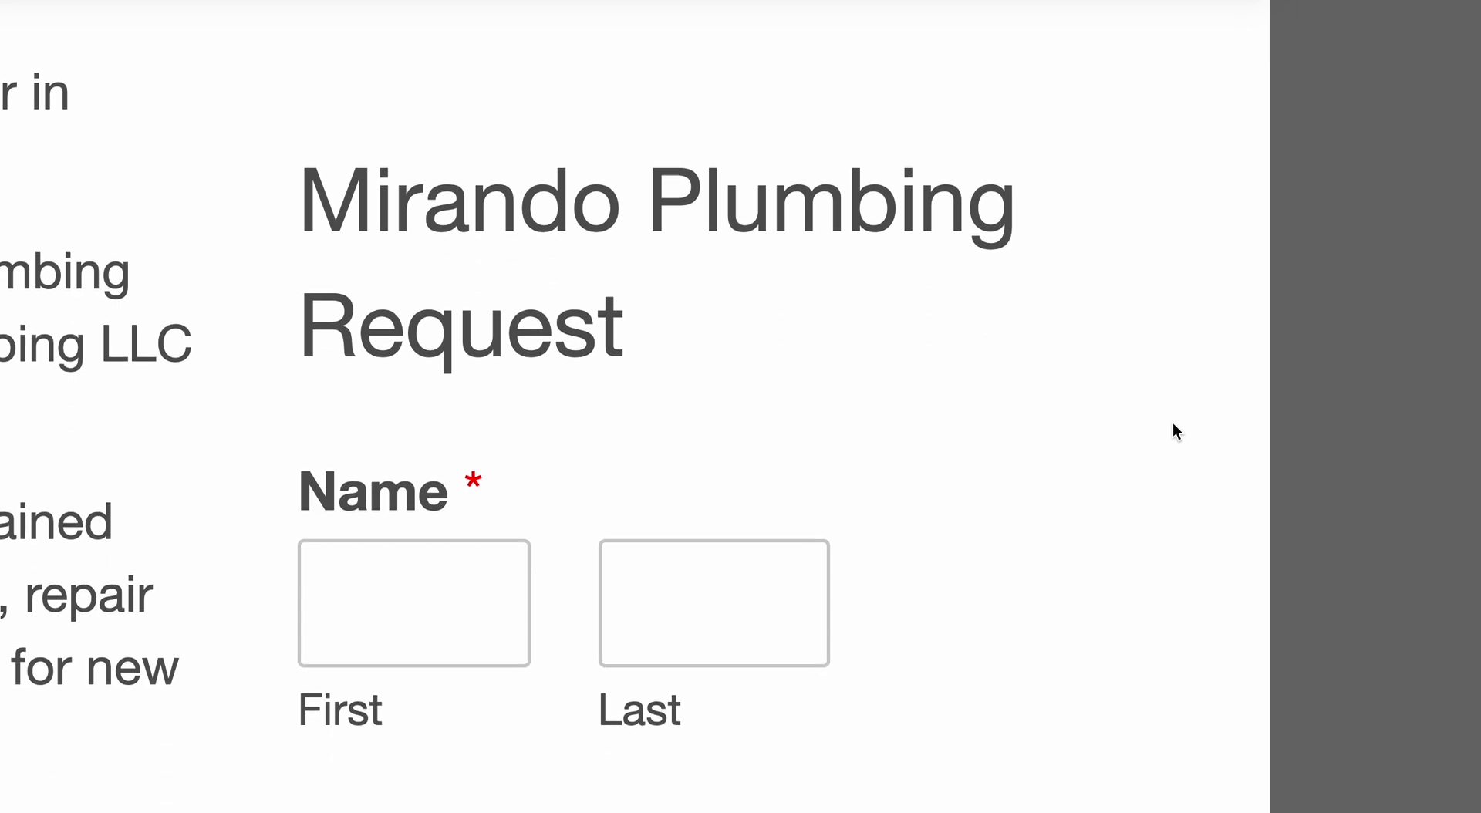
scroll(1182, 432, down, 5)
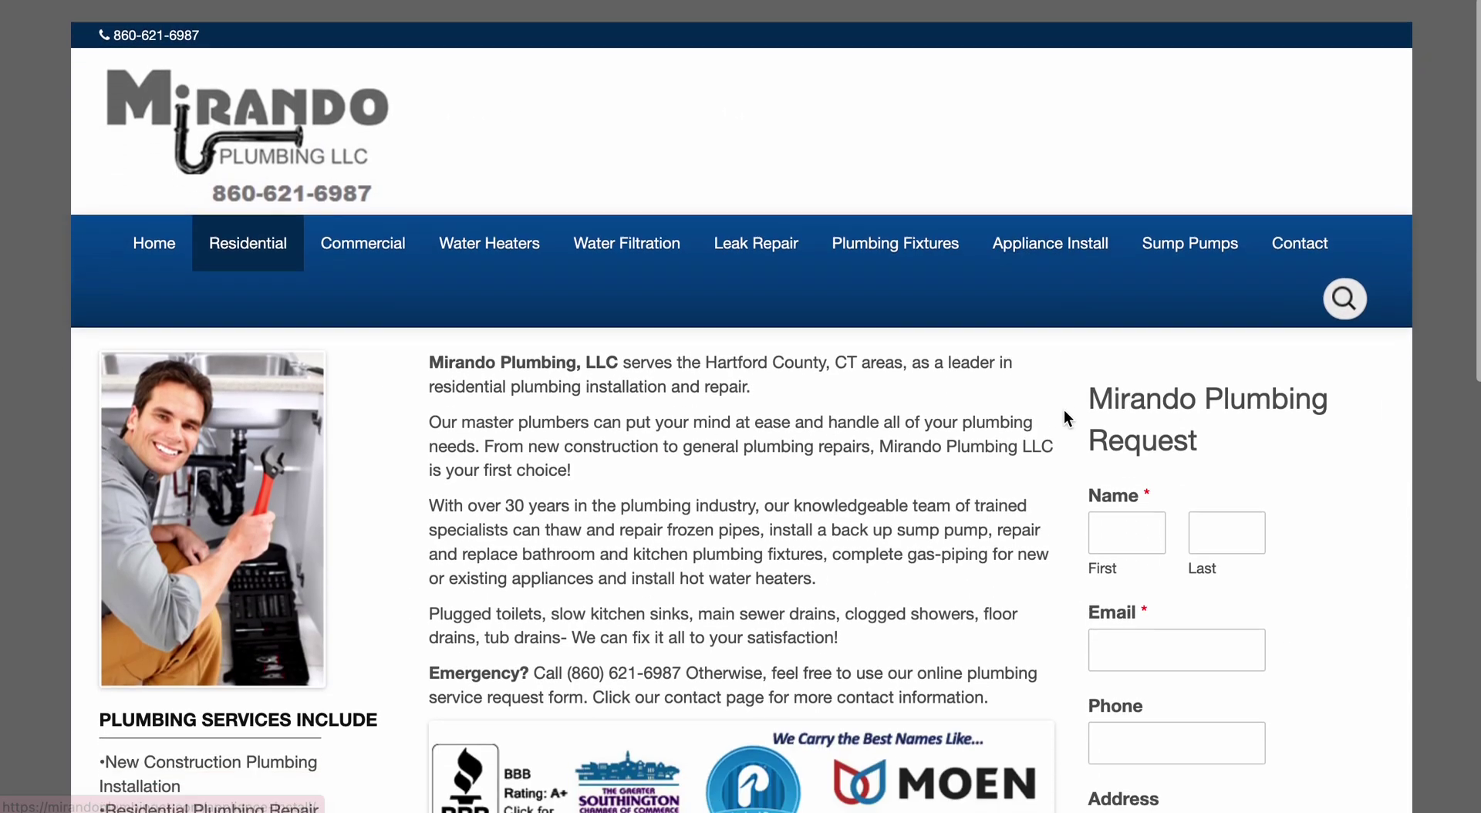